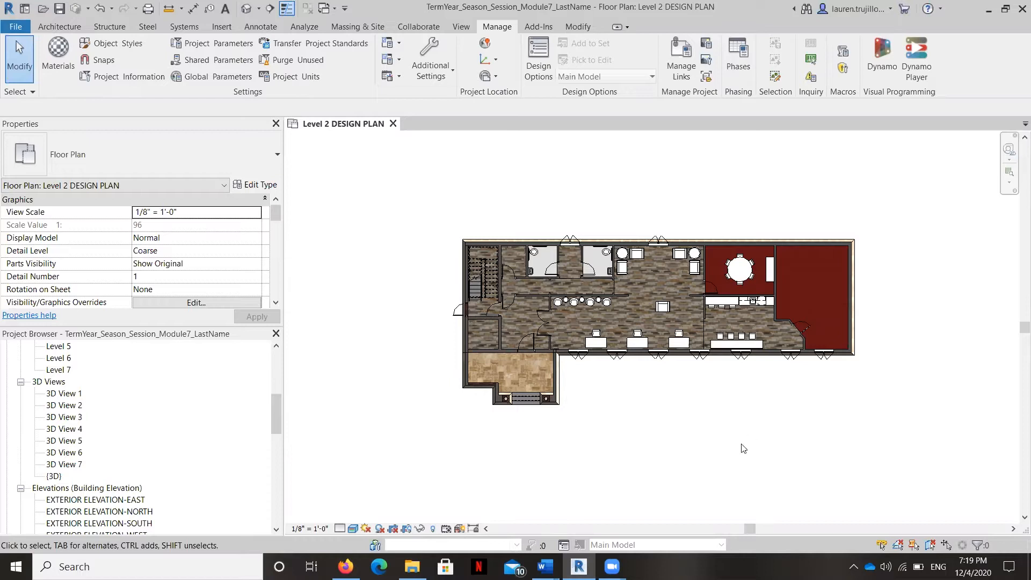
Step: Place a camera outside the lower-left entrance corner of the Level 2 plan, aimed diagonally across the building past its far side
middle_drag(523, 162, 518, 98)
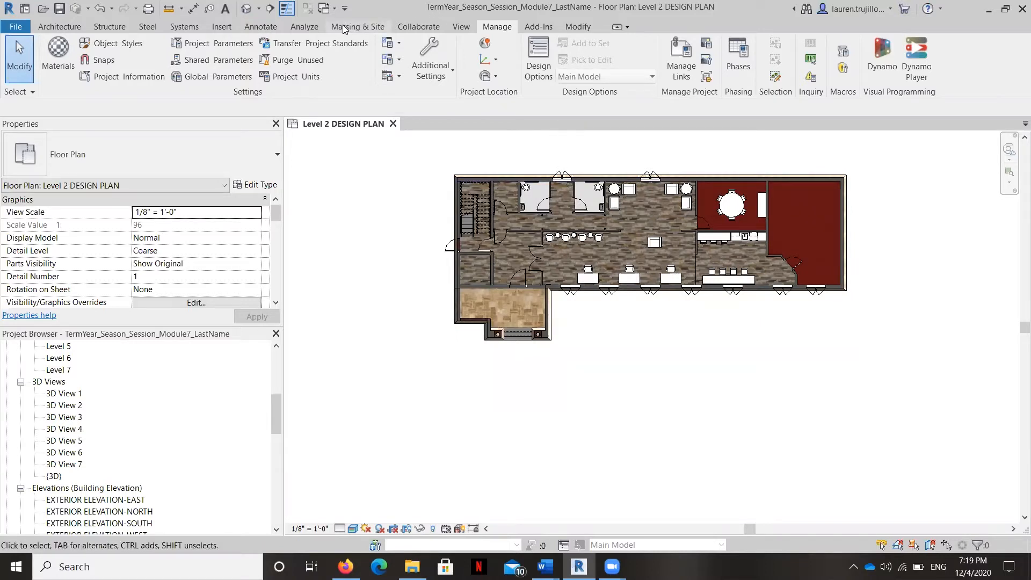
click(461, 27)
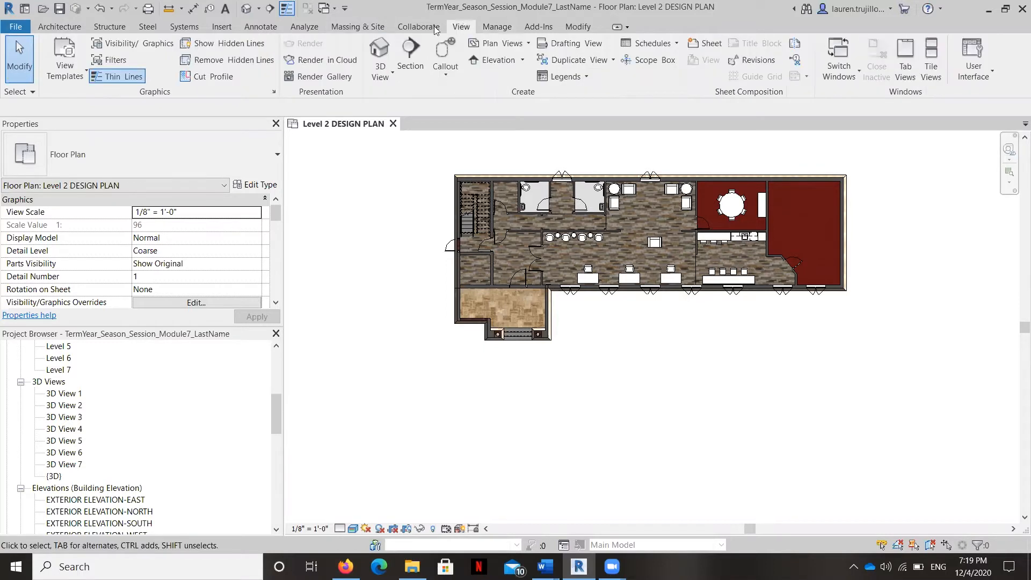
click(392, 74)
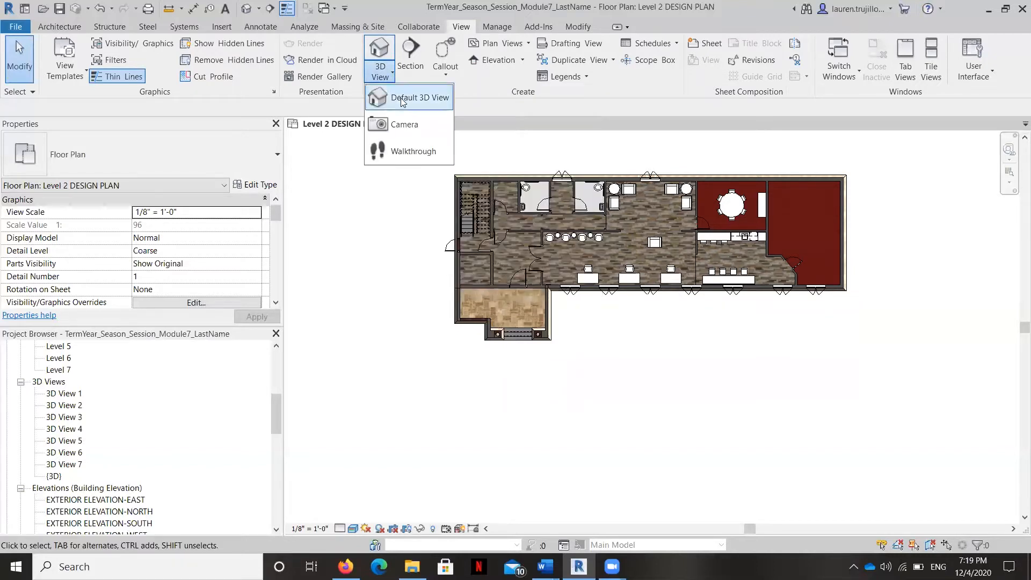
click(403, 126)
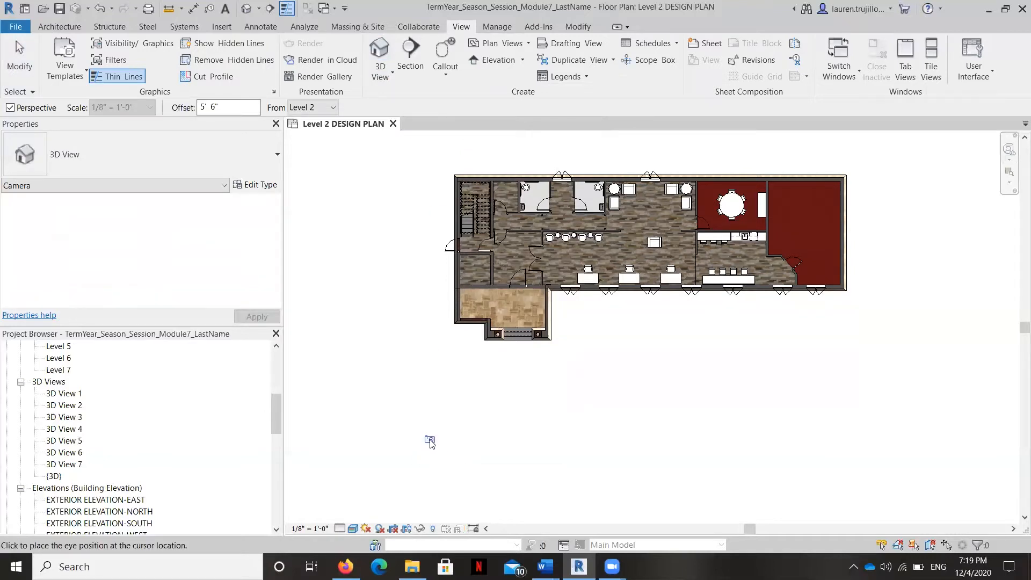
click(428, 432)
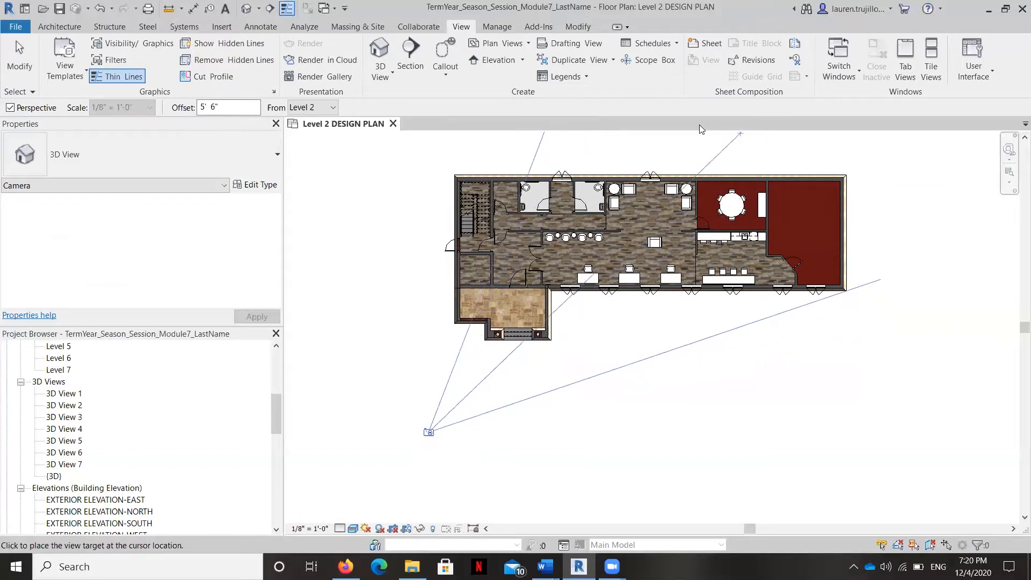
middle_drag(698, 142, 663, 237)
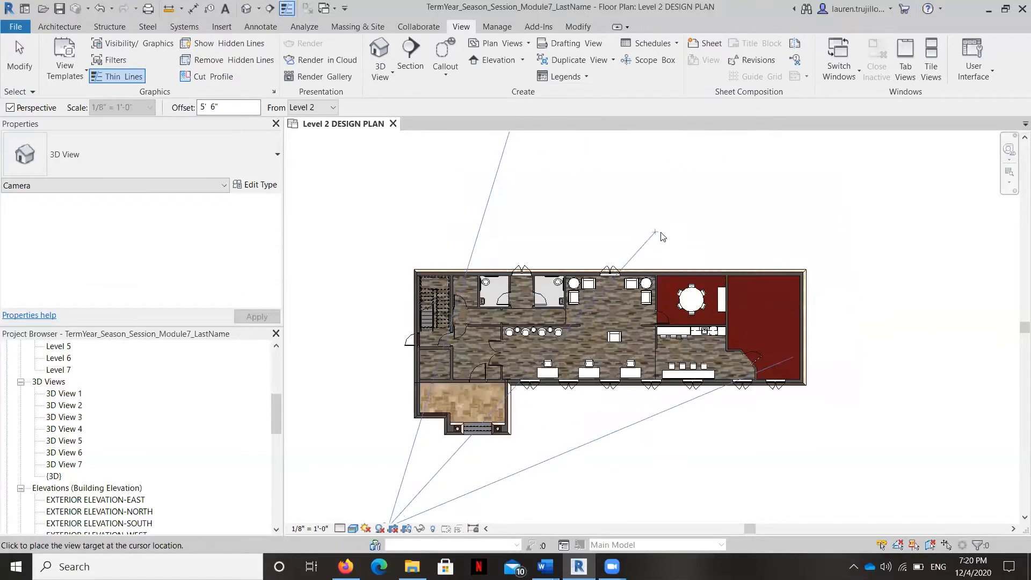
scroll(680, 204, down, 2)
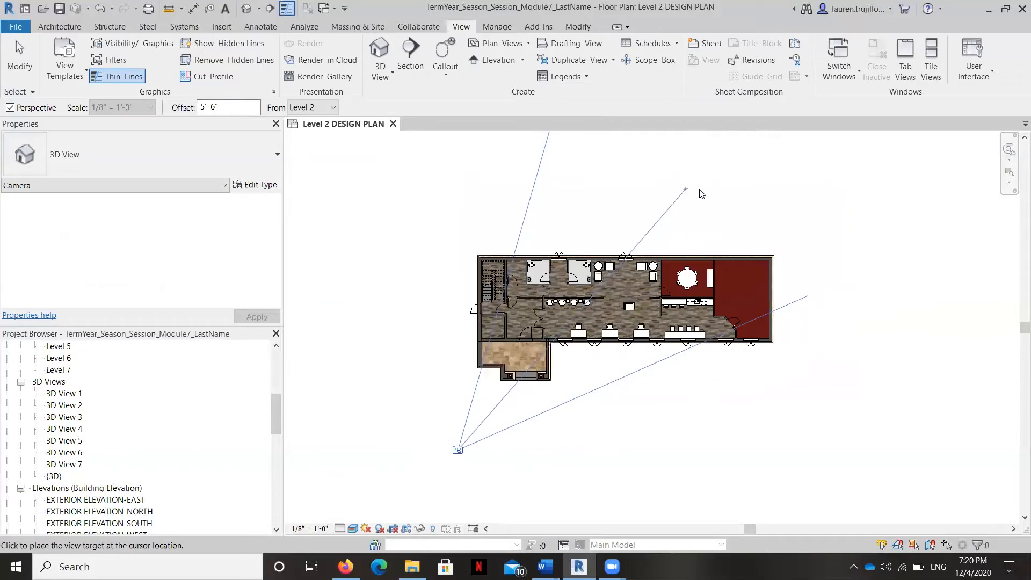
click(748, 190)
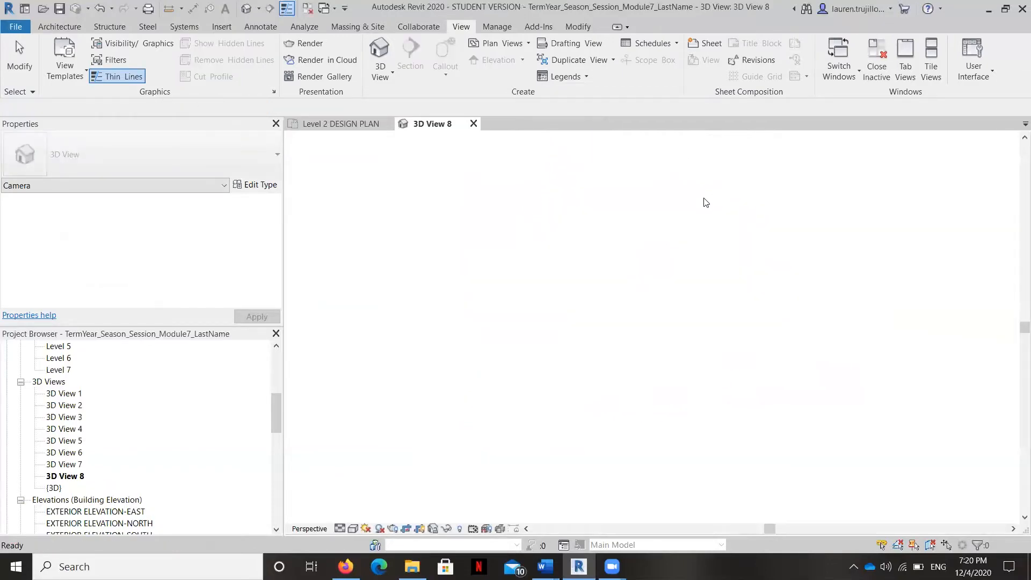
Step: Extend the top edge of the new camera view's crop region upward to take in more of the entrance tower
scroll(754, 301, down, 5)
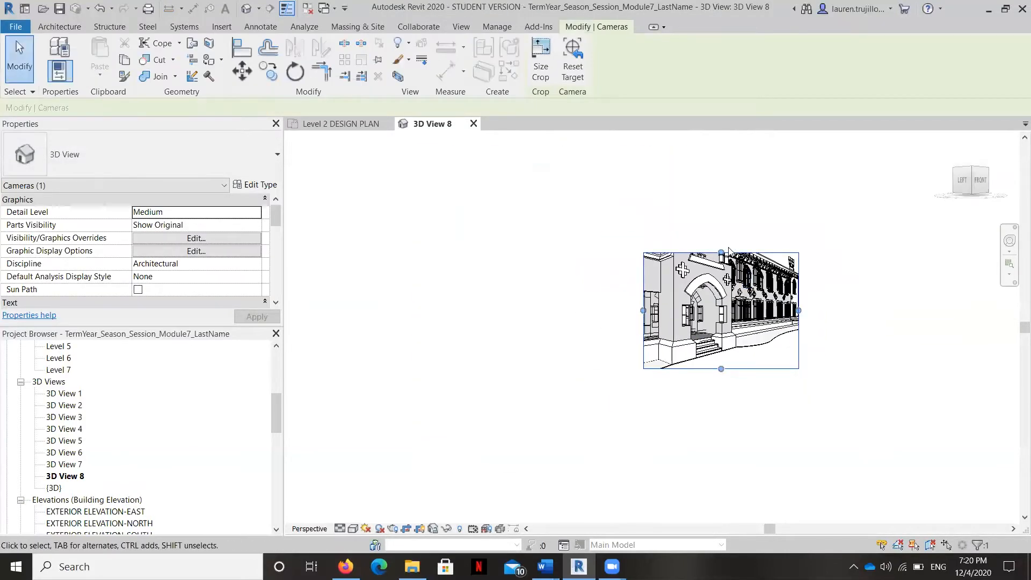
drag(721, 253, 726, 190)
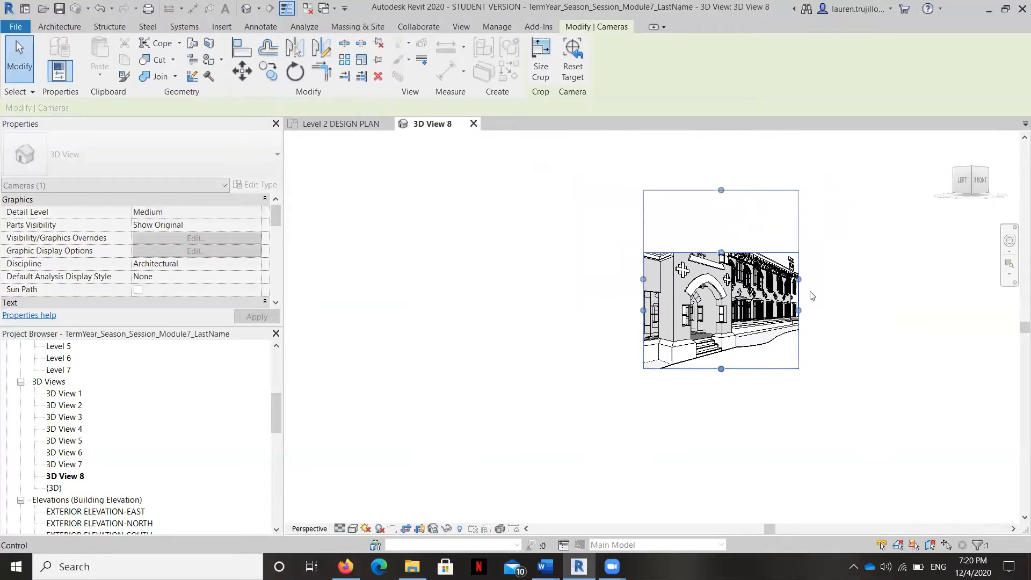
drag(714, 189, 720, 143)
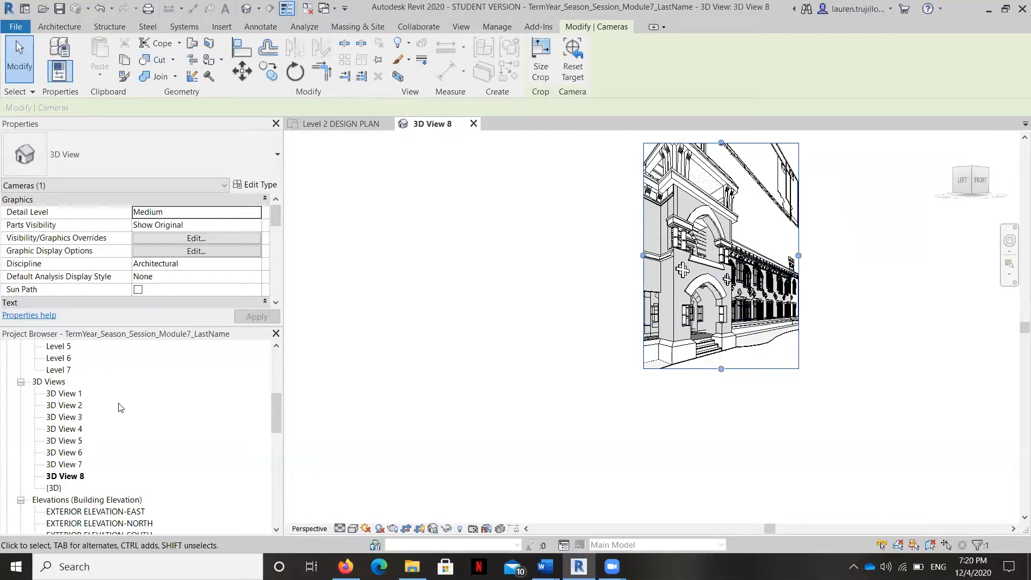
Step: Return to the Level 2 DESIGN PLAN and delete the selected camera
scroll(114, 386, up, 4)
scroll(113, 381, up, 3)
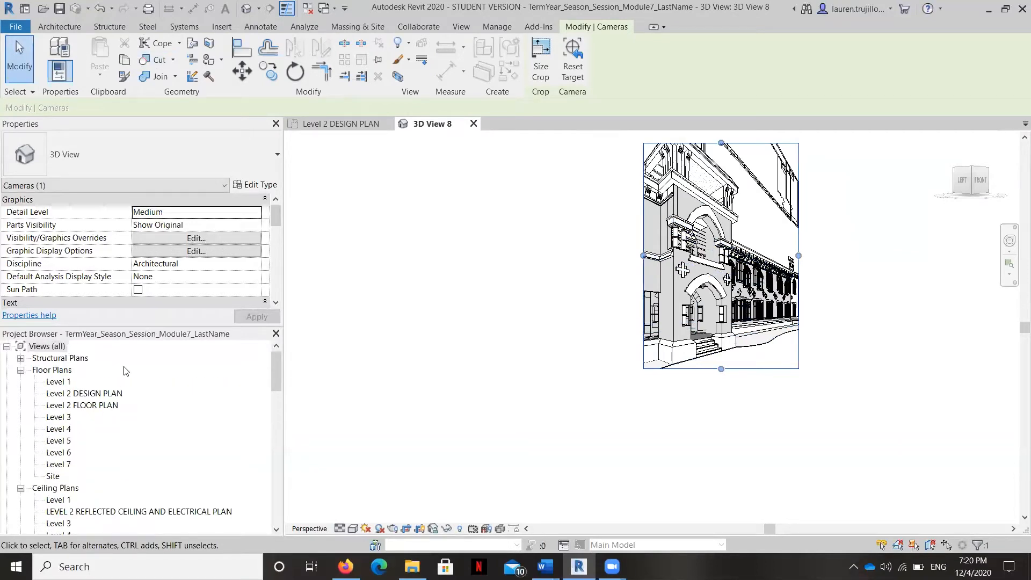
double_click(107, 393)
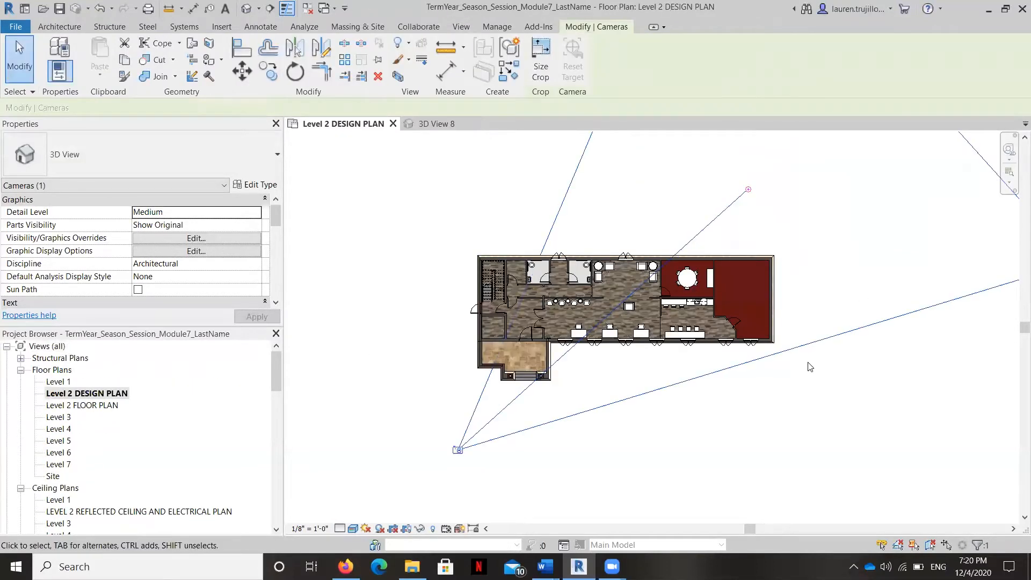
key(Delete)
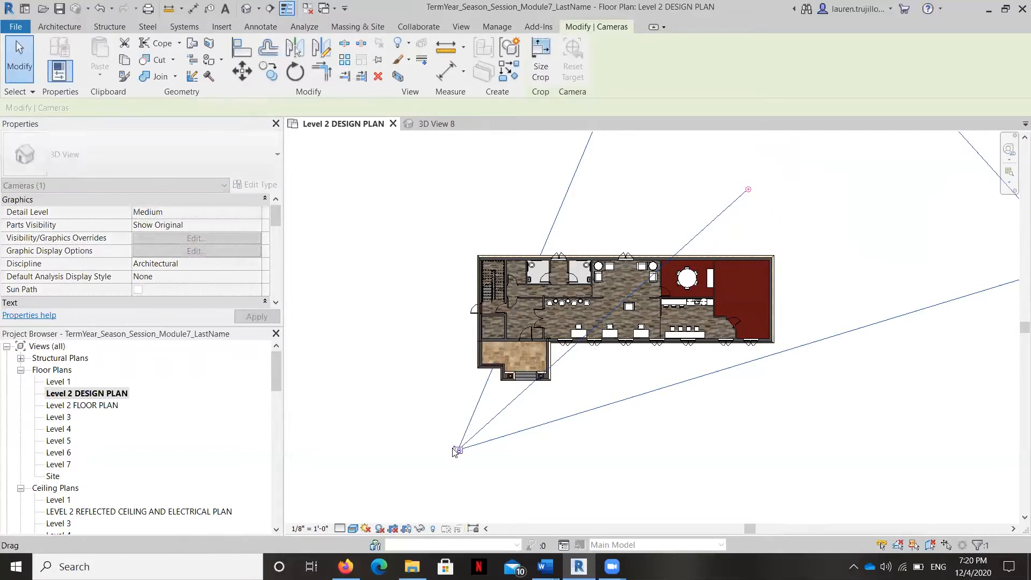
click(561, 326)
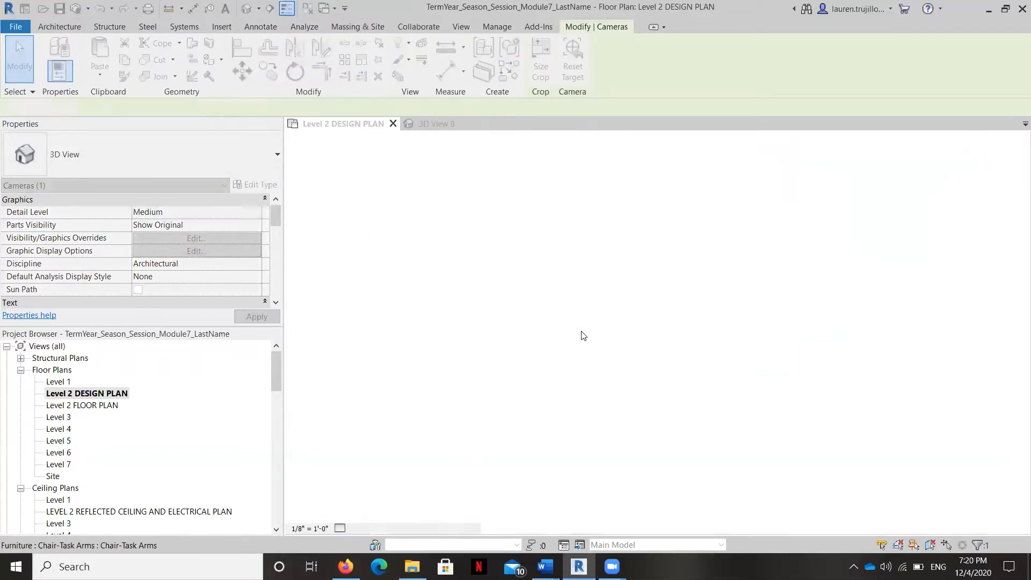
Step: Place a camera well away from the entrance corner of the Level 2 plan, aimed diagonally across and beyond the building
click(383, 78)
click(390, 124)
scroll(450, 370, down, 2)
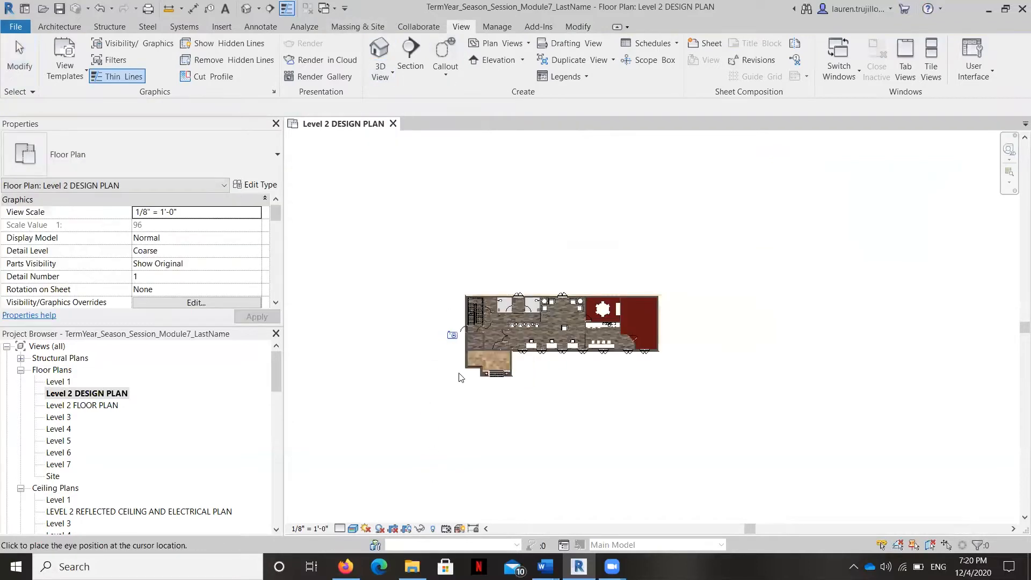
click(431, 481)
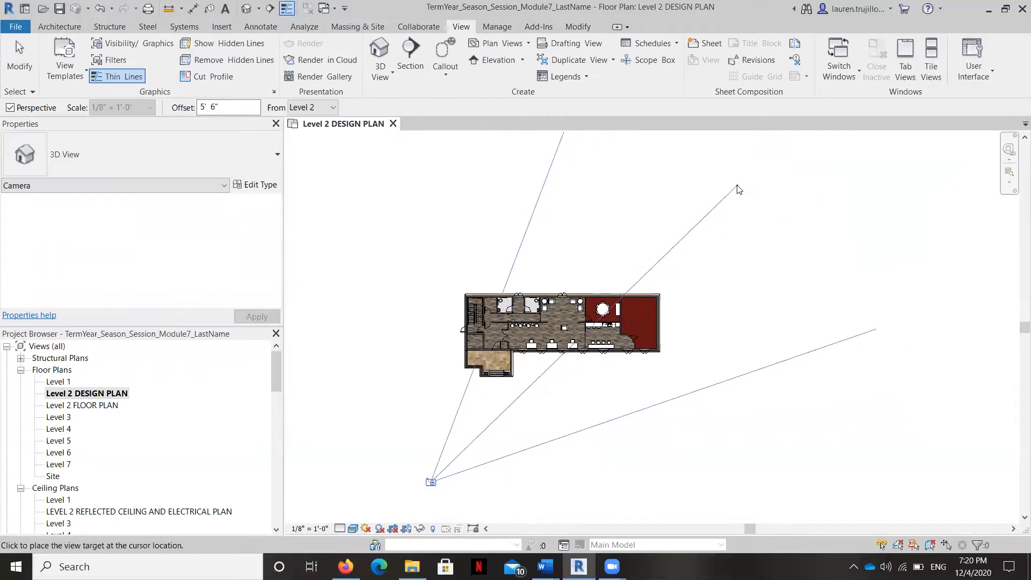
click(693, 168)
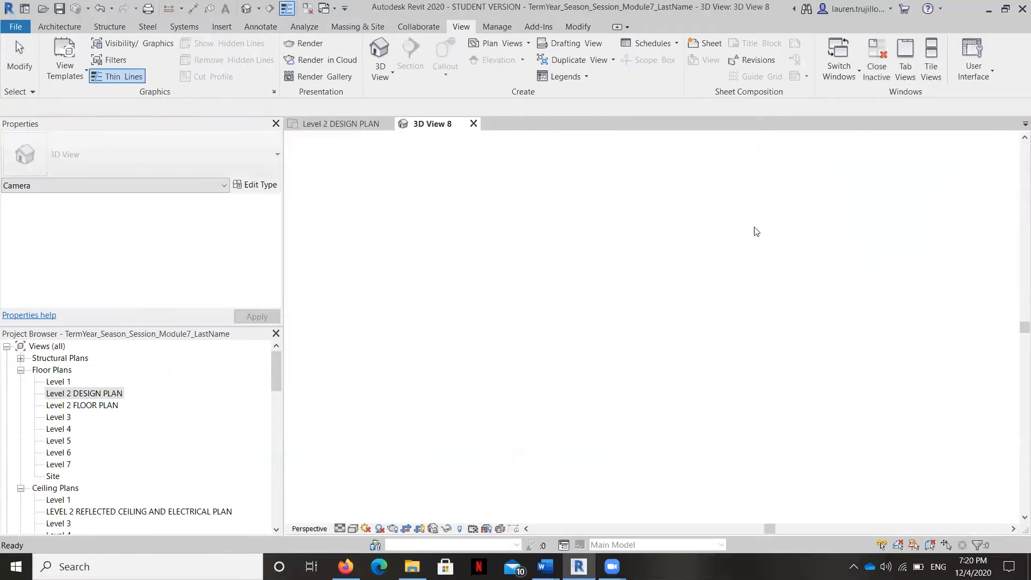
Step: Resize the camera view's crop region: raise its top edge above the tower, trim the bottom, and widen it past the building's far end
scroll(735, 269, down, 5)
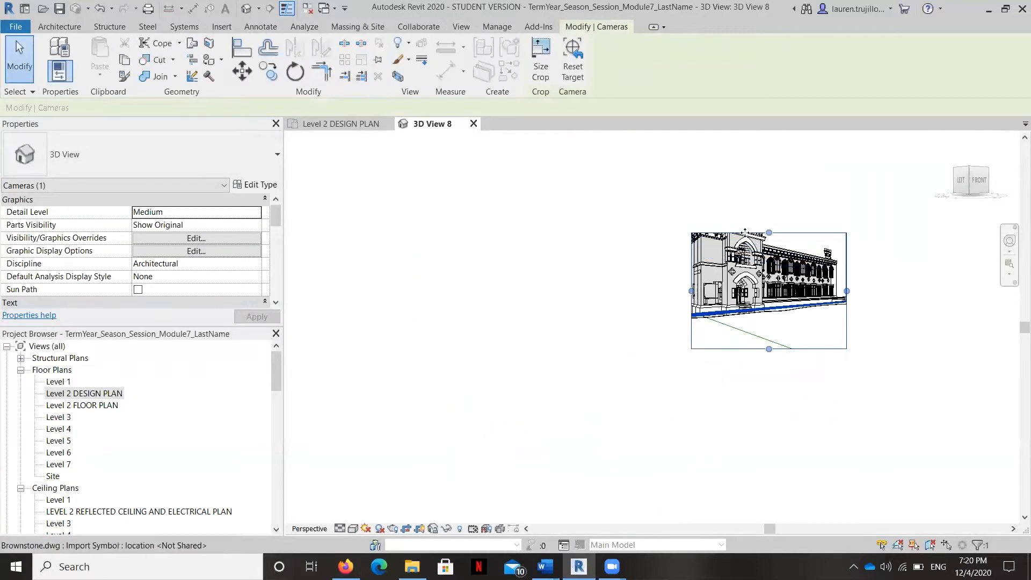
scroll(752, 242, up, 2)
drag(788, 220, 775, 145)
middle_drag(692, 304, 695, 327)
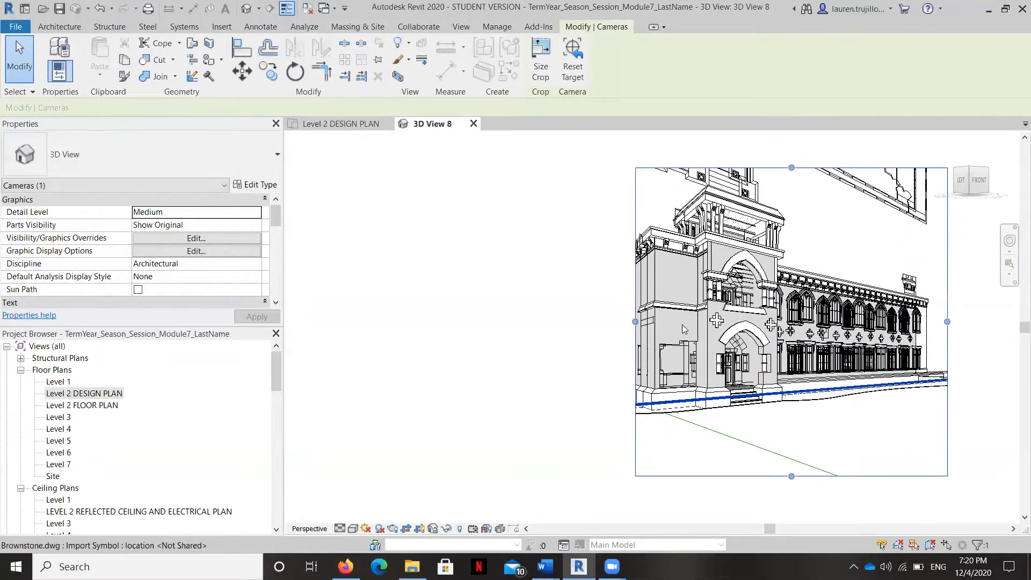
drag(799, 474, 800, 441)
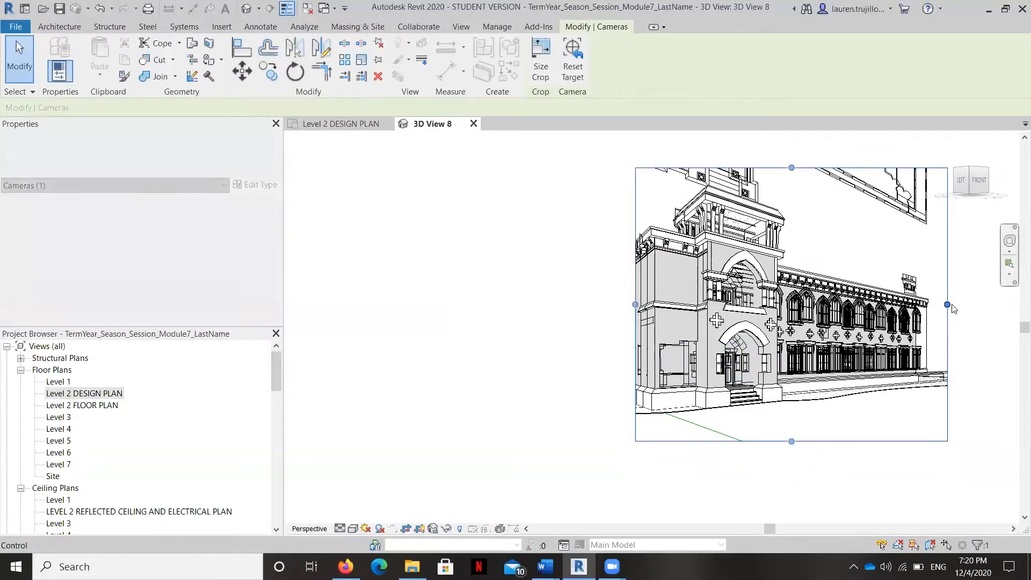
drag(947, 304, 998, 304)
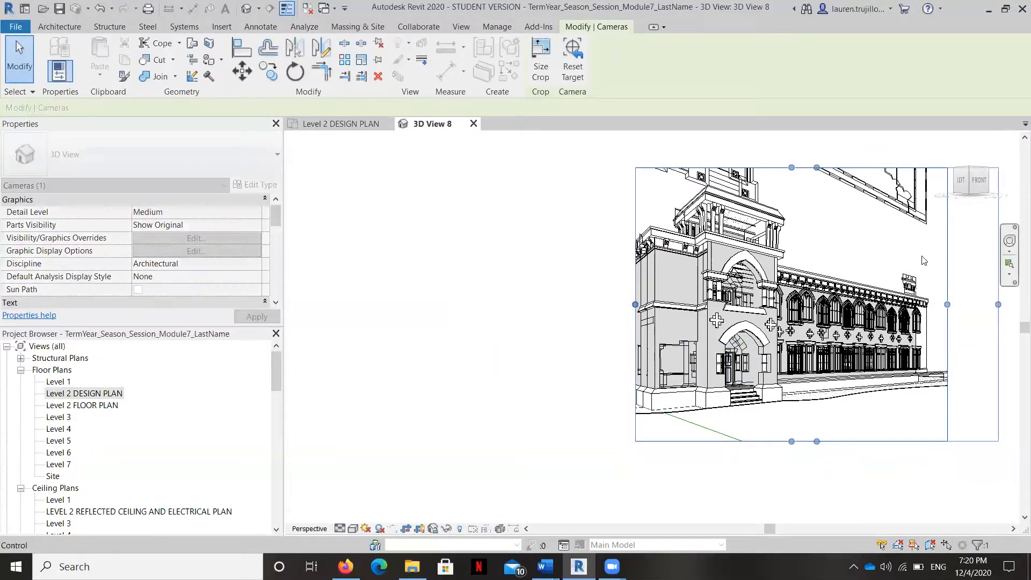
Step: Hide the two imported Brownstone.dwg instances in 3D View 8 as individual elements
click(926, 204)
right_click(926, 205)
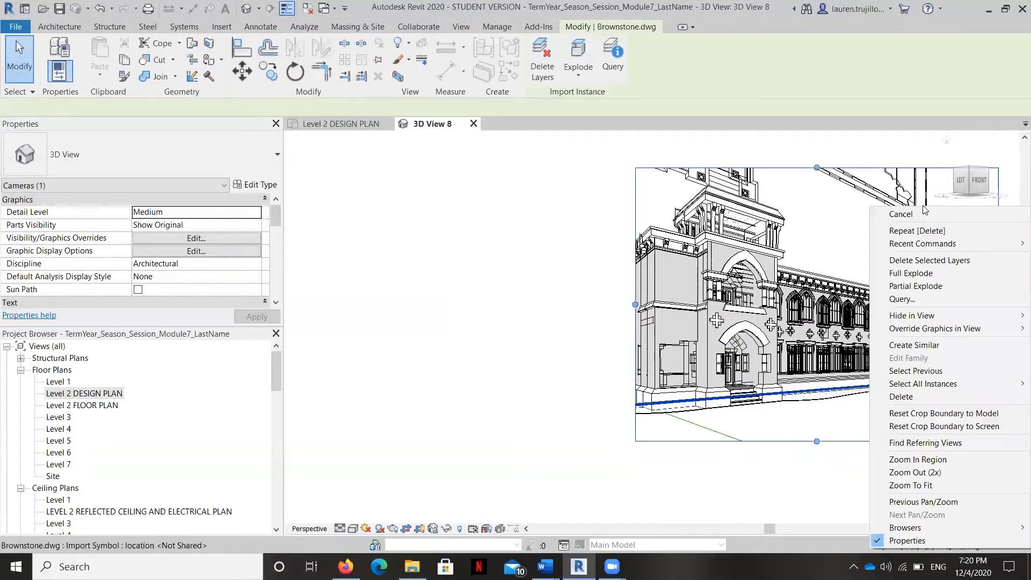
mouse_move(911, 315)
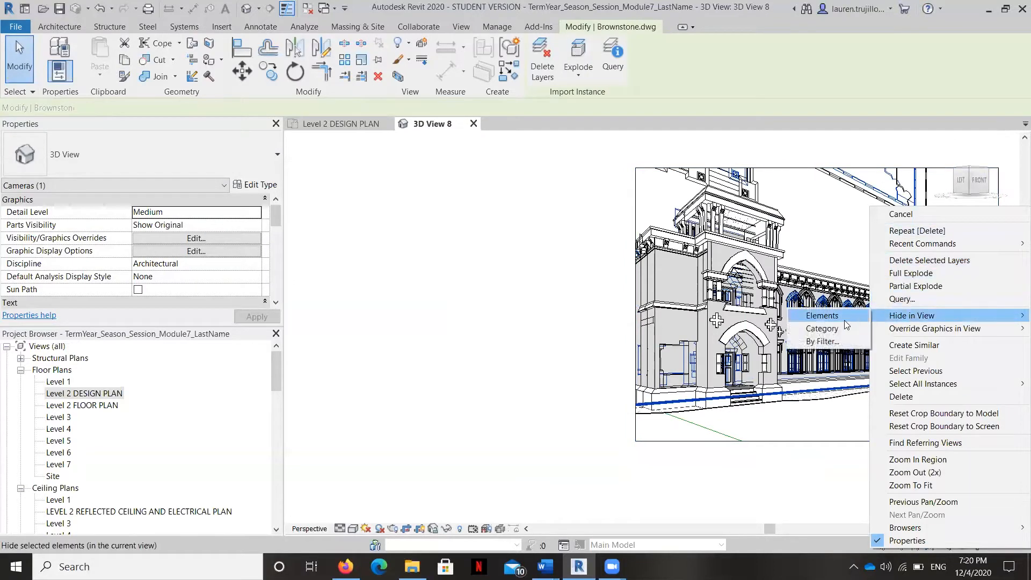
click(843, 320)
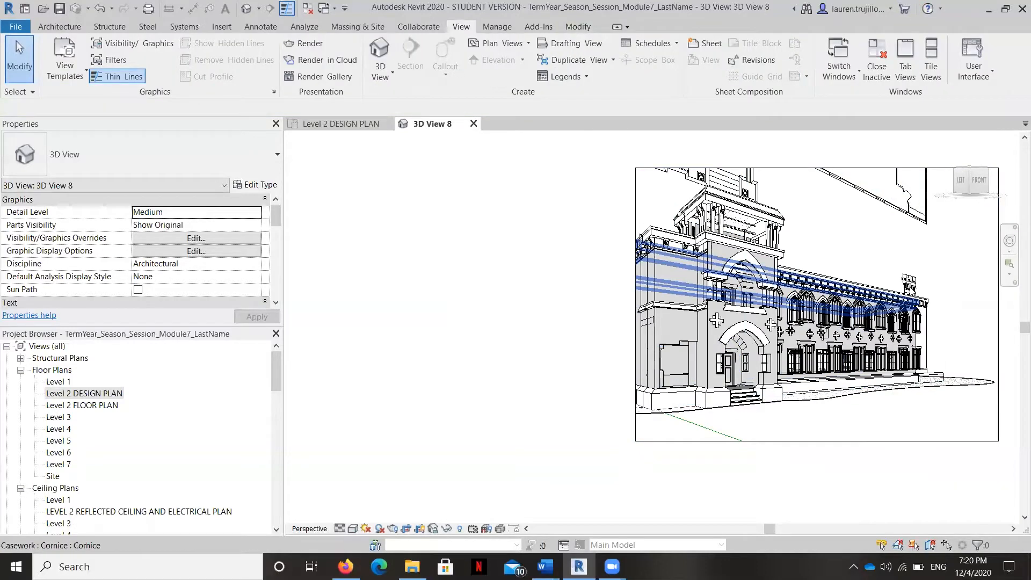
right_click(930, 296)
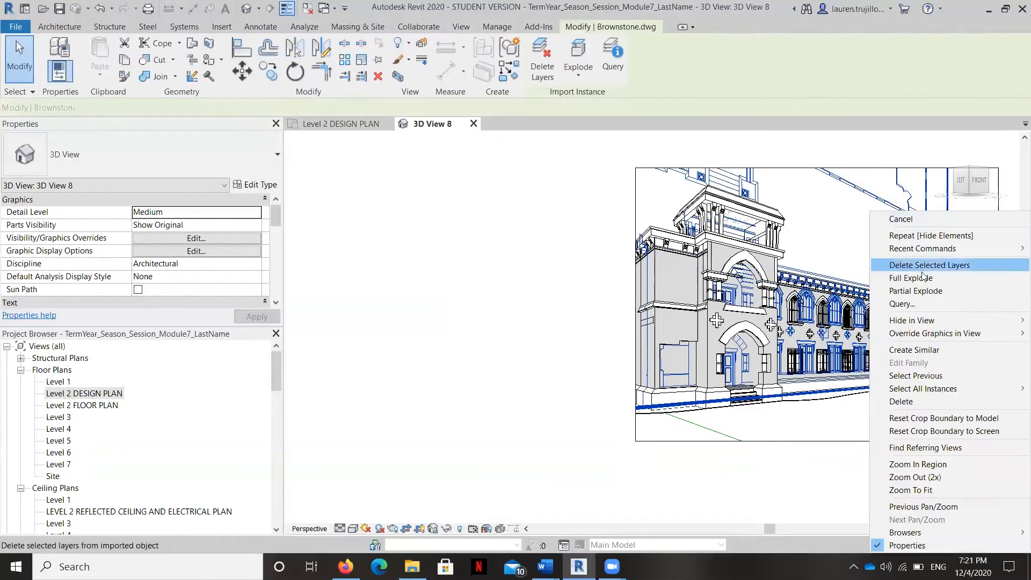
mouse_move(907, 321)
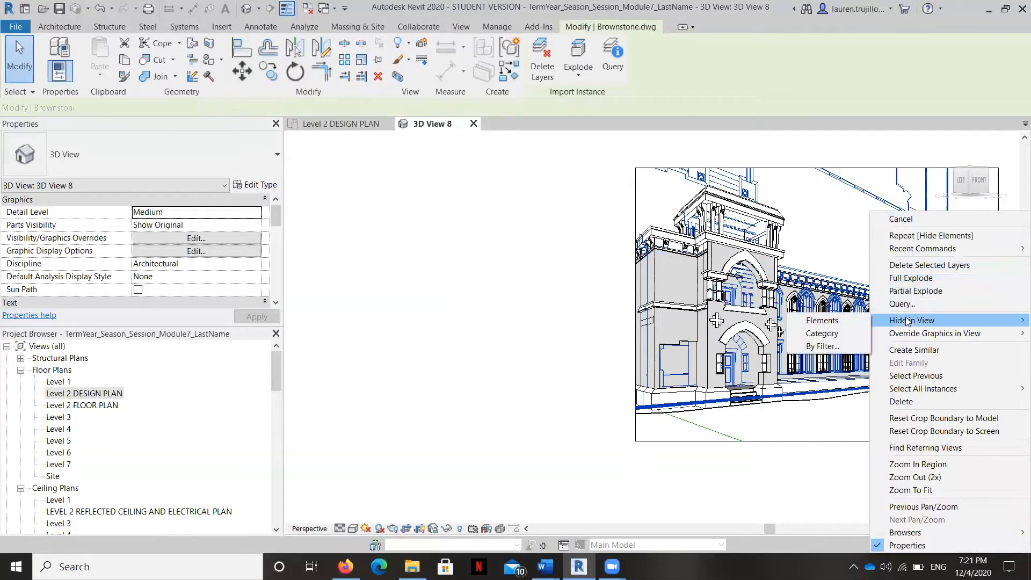
click(861, 323)
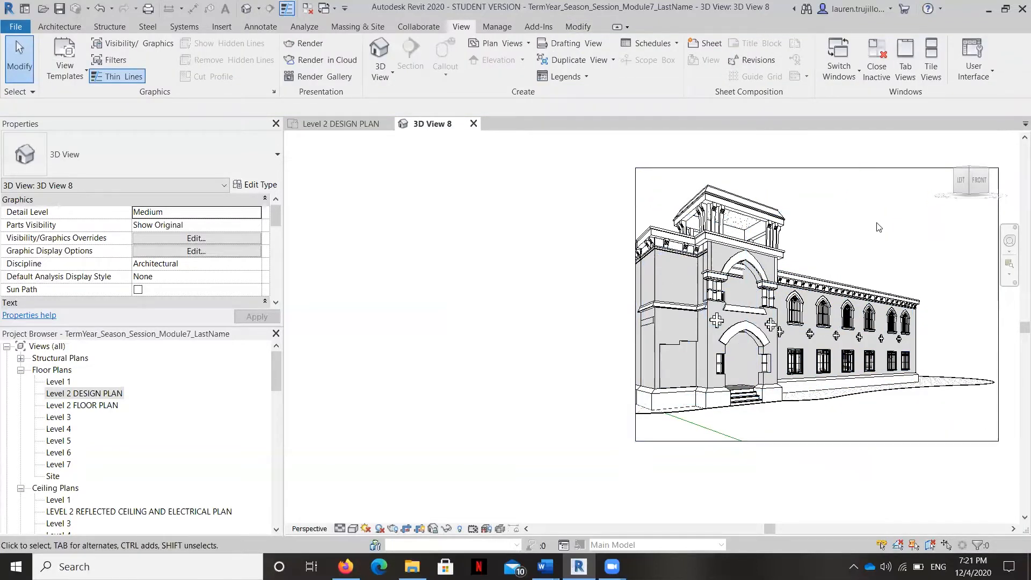
Step: In the Level 2 DESIGN PLAN, reveal hidden elements, hide the category of the large carpet floor around the building, and exit reveal mode
double_click(85, 396)
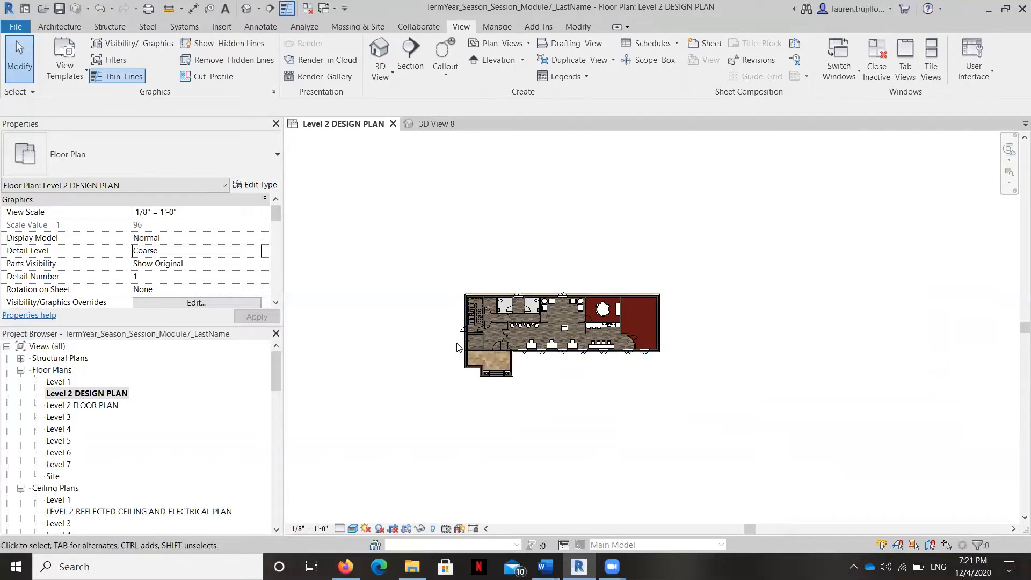
scroll(457, 346, up, 3)
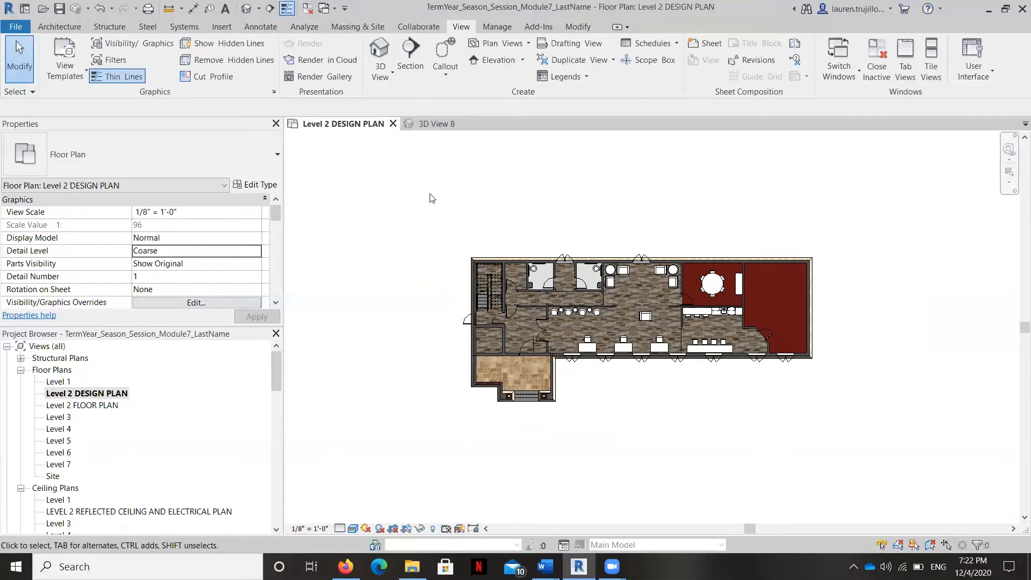
click(434, 528)
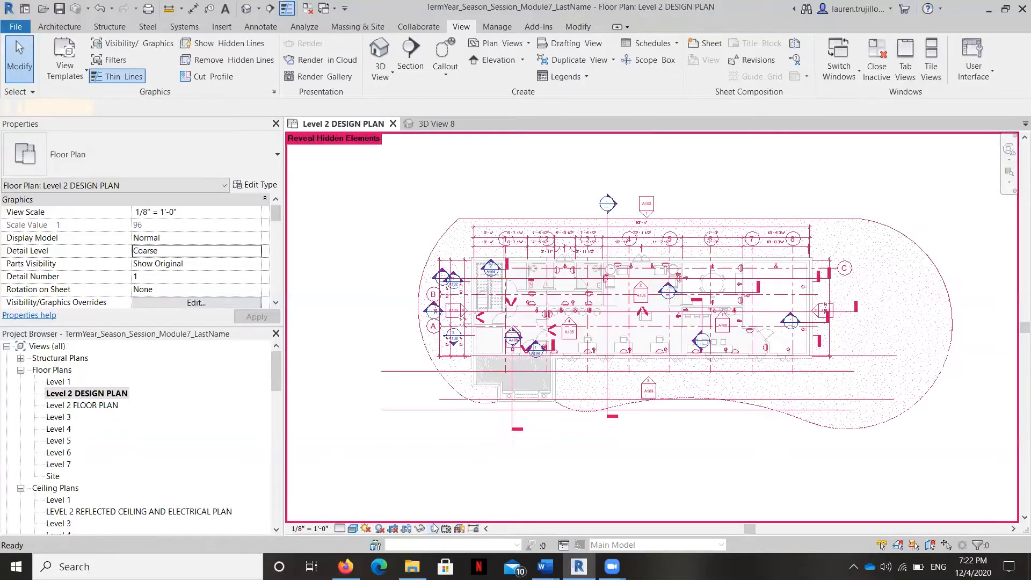
right_click(442, 383)
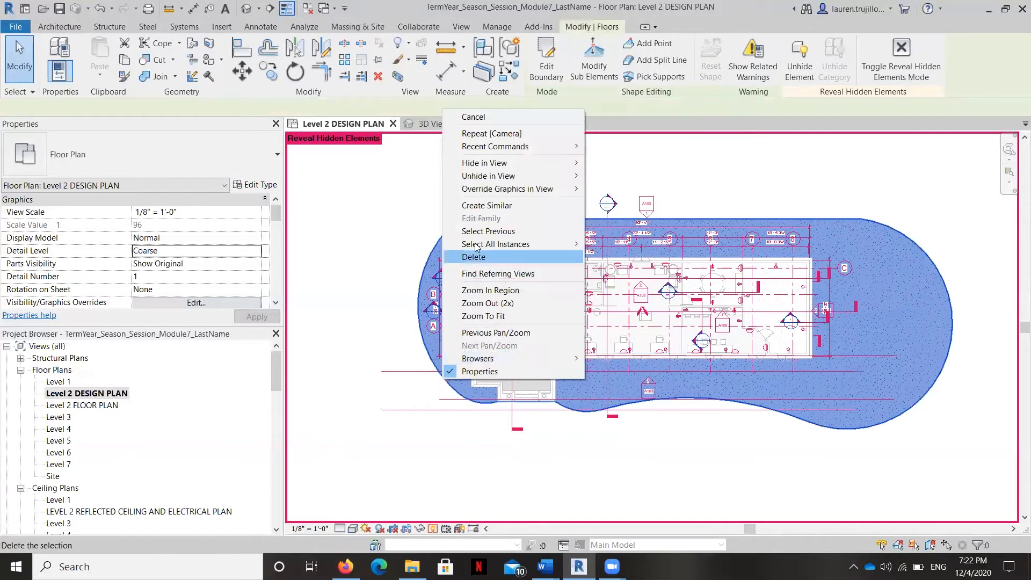
mouse_move(488, 164)
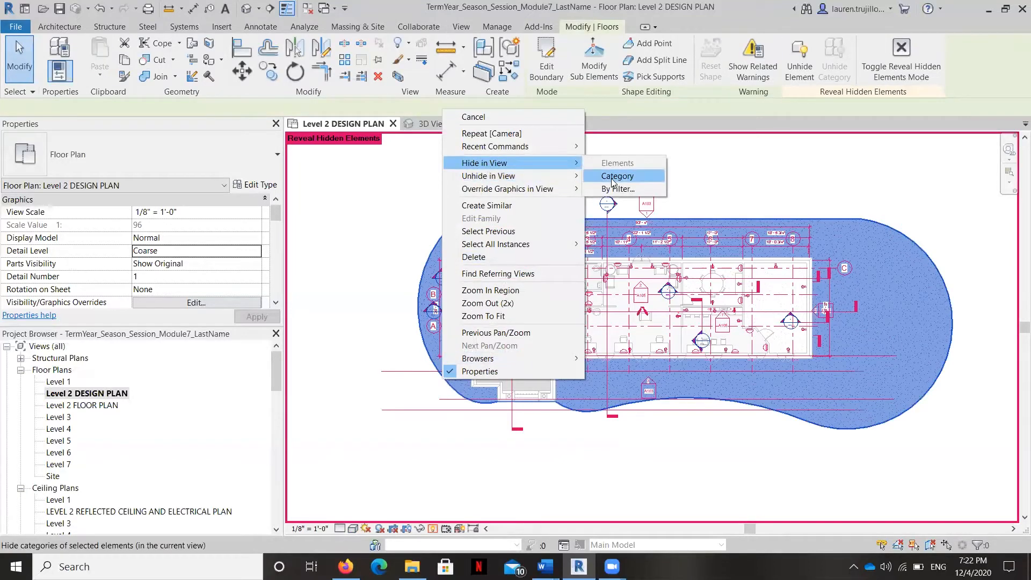
click(612, 178)
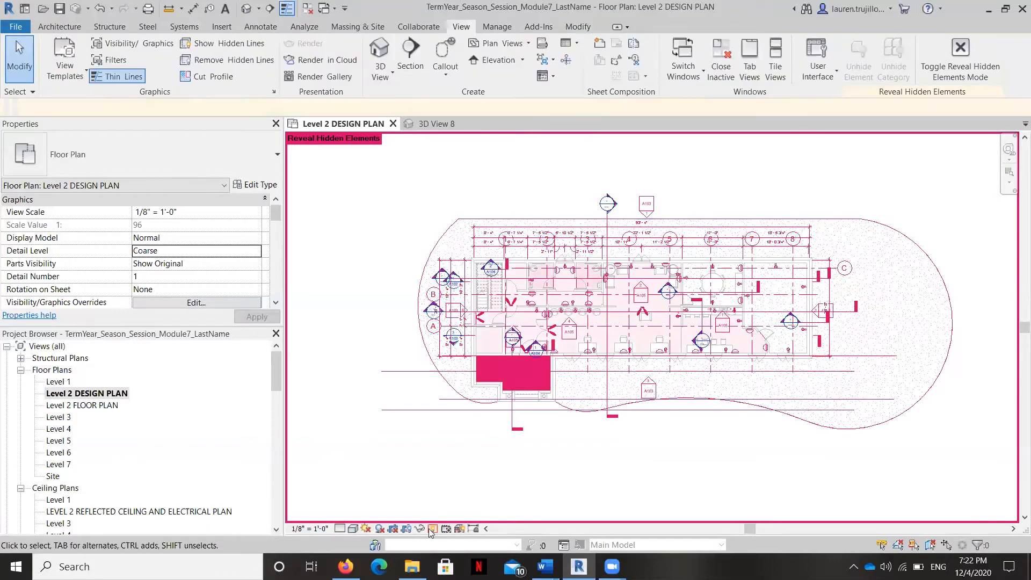
click(433, 528)
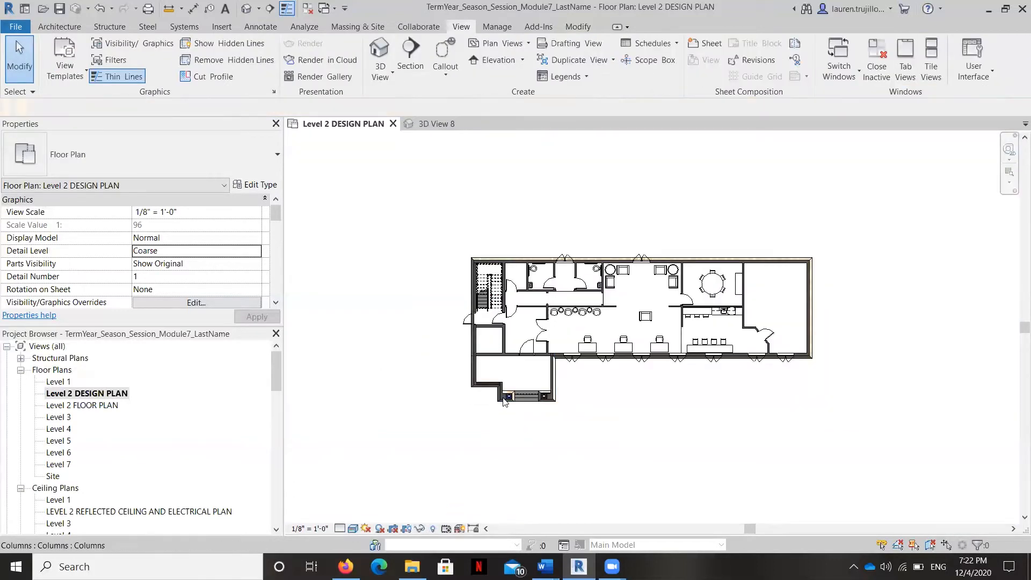
Step: Reveal hidden elements in the Level 2 DESIGN PLAN, unhide the large carpet floor around the building as an element, and exit reveal mode
click(433, 529)
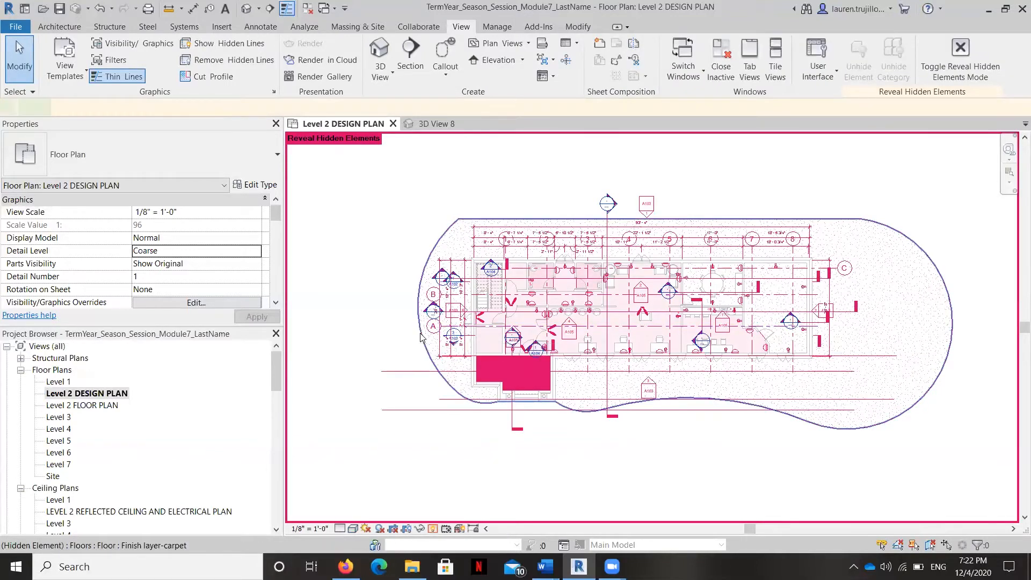
click(421, 337)
right_click(420, 337)
mouse_move(459, 131)
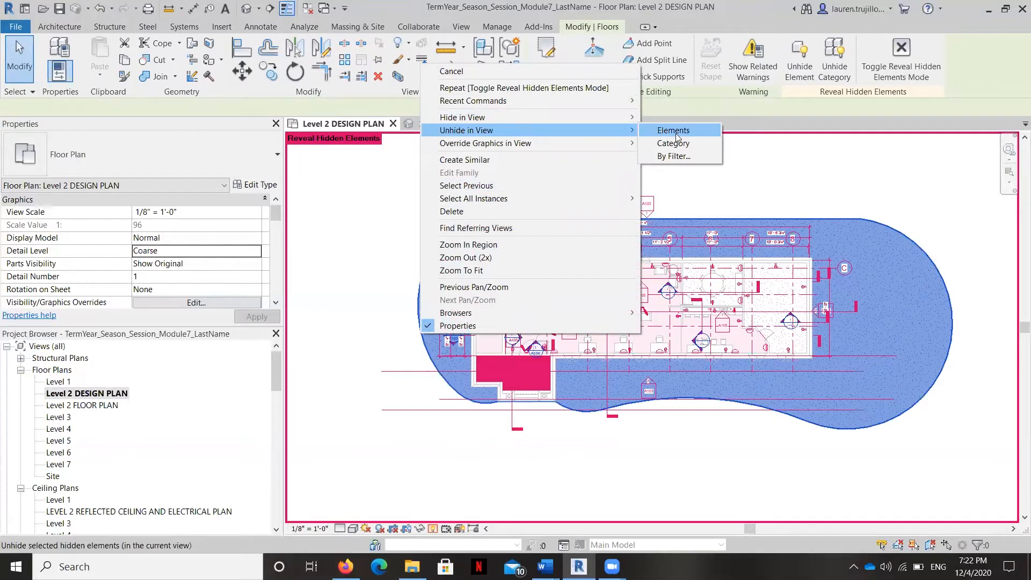
click(673, 130)
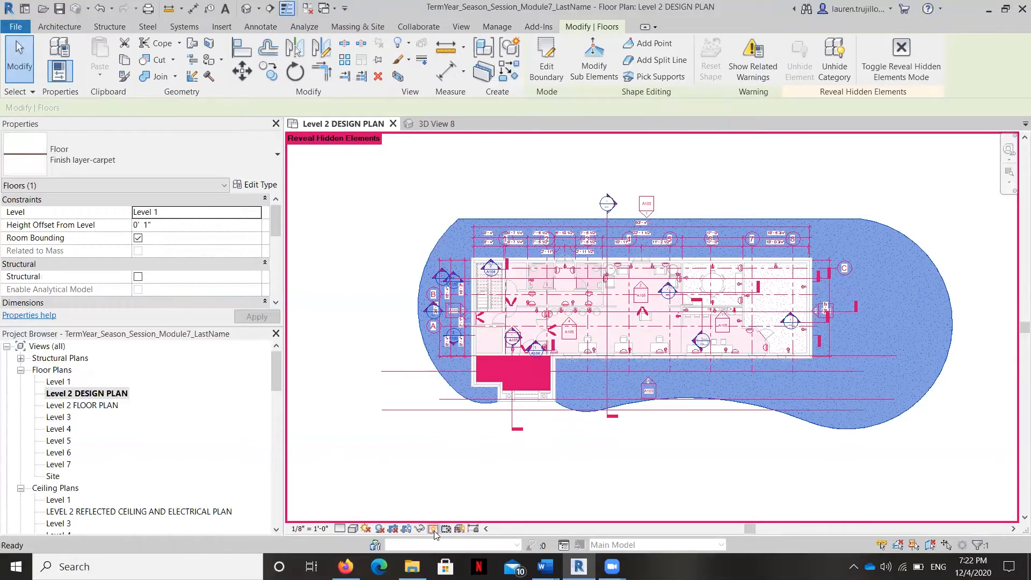
click(433, 529)
Step: Reveal hidden elements again, unhide the category of the large carpet floor around the building, and exit reveal mode
scroll(529, 365, down, 3)
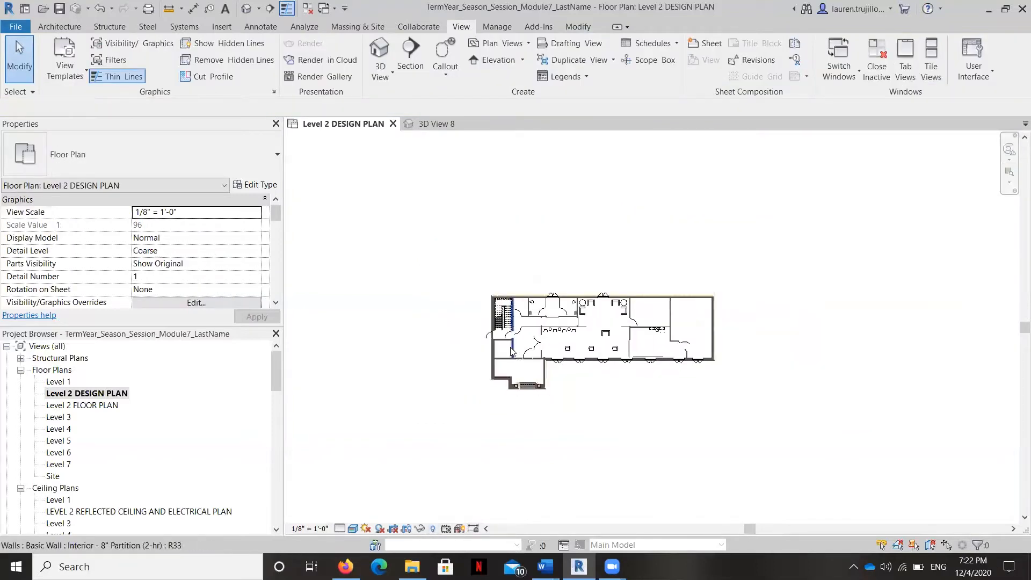
scroll(462, 464, up, 3)
click(433, 529)
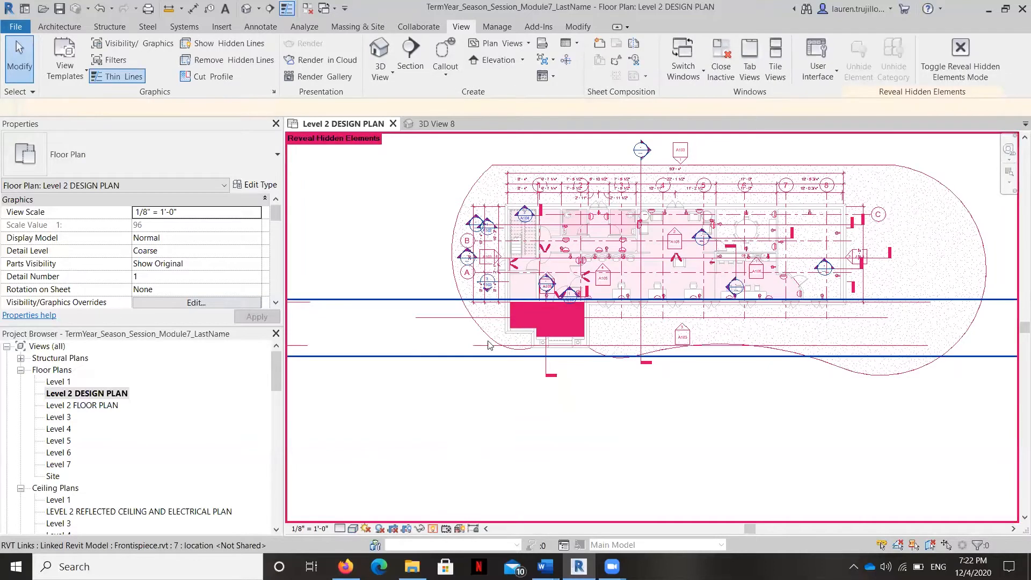
click(490, 337)
right_click(490, 337)
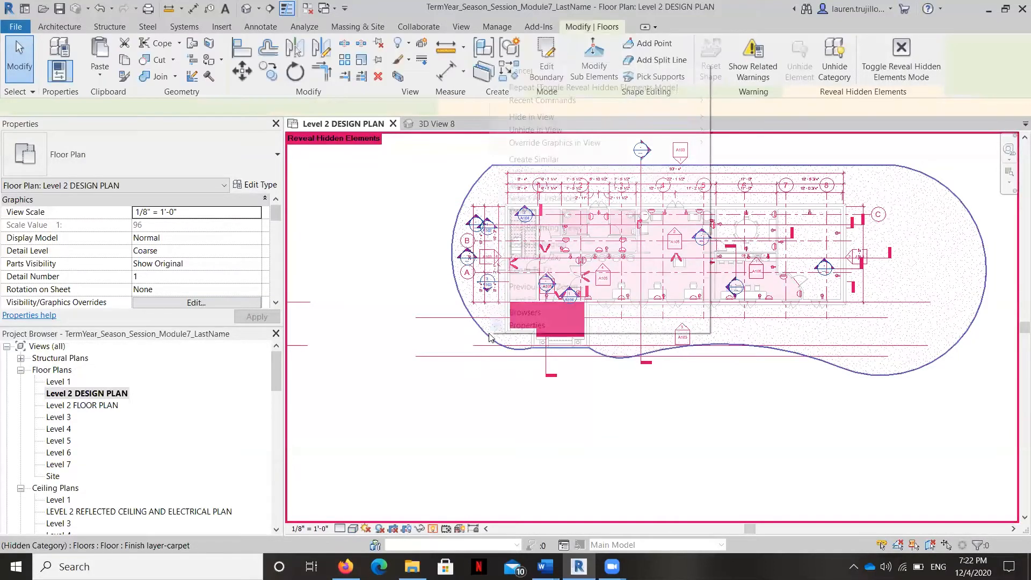
mouse_move(649, 126)
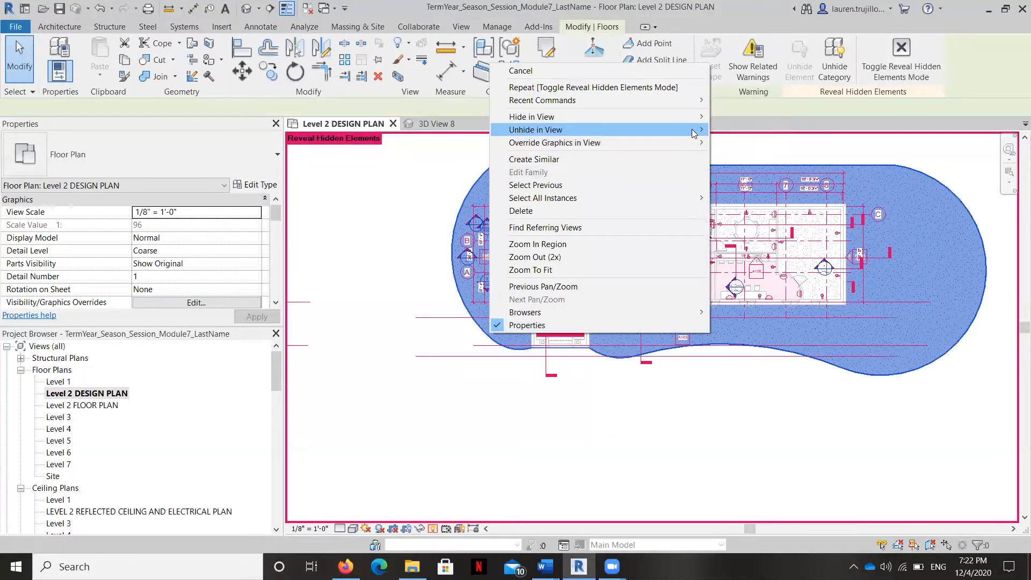
click(739, 142)
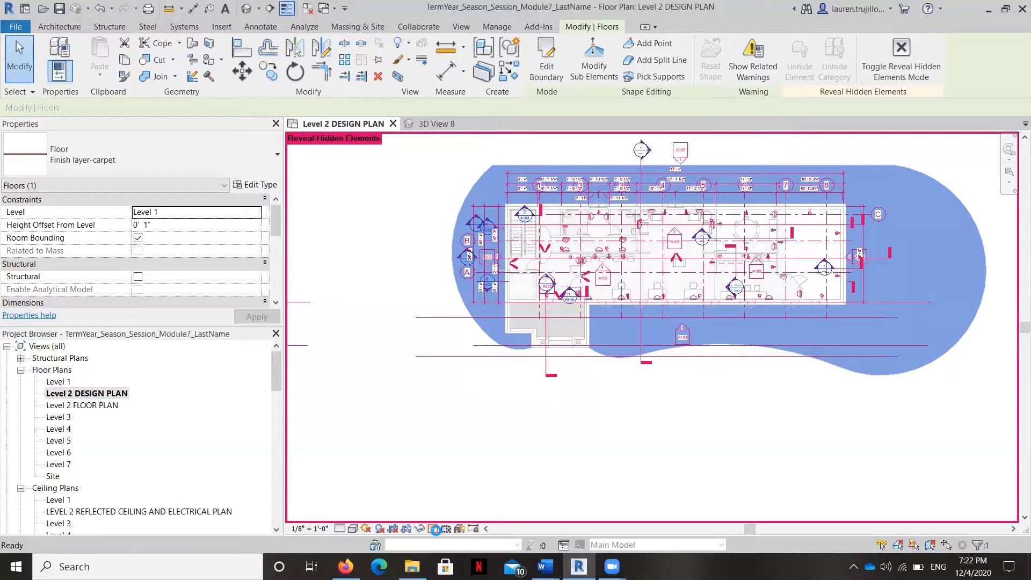
click(433, 529)
middle_drag(478, 421, 445, 468)
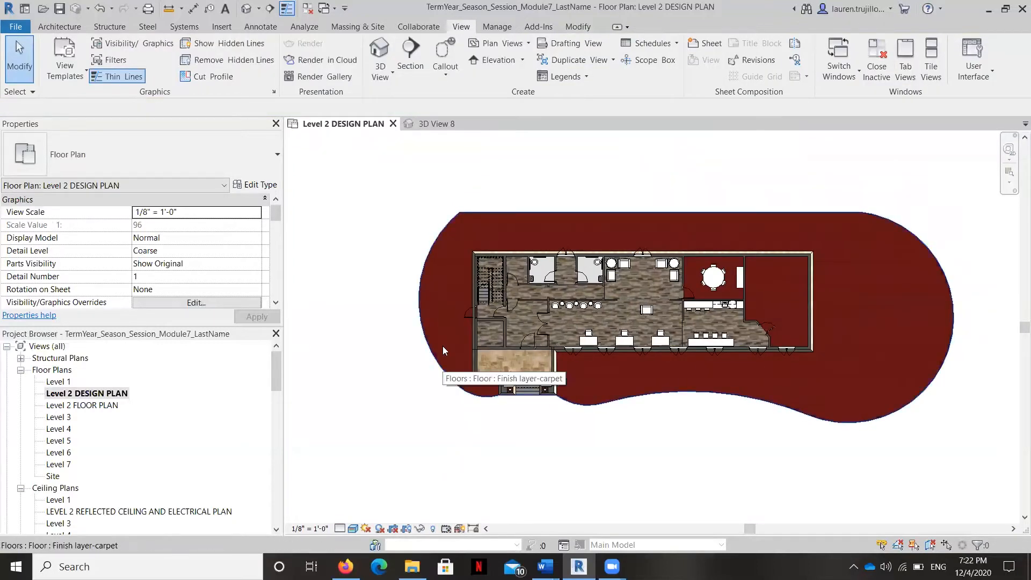
Step: Start a new architectural floor in the Level 2 DESIGN PLAN and set its level to Level 1
click(70, 28)
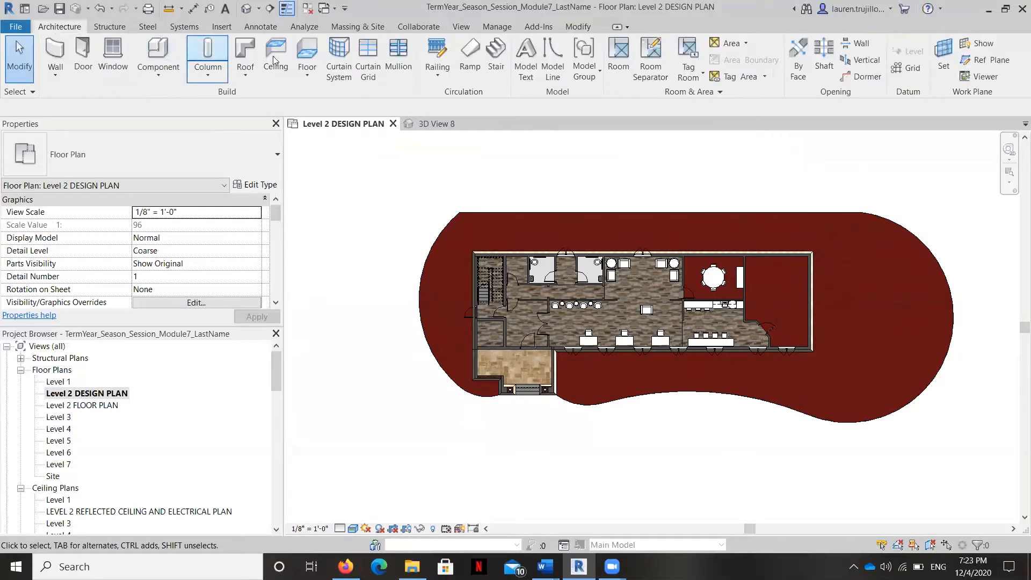
click(307, 54)
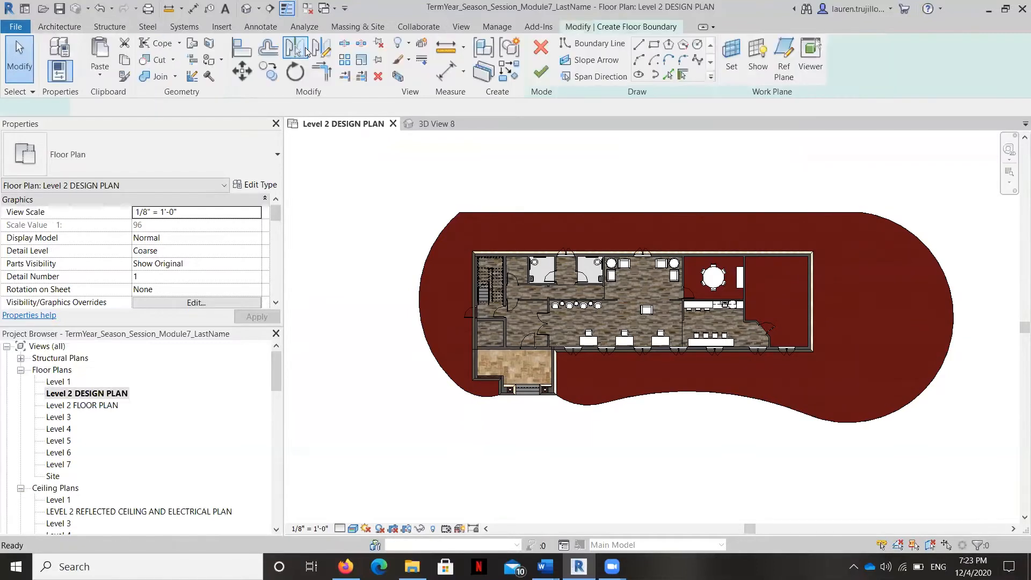
click(256, 212)
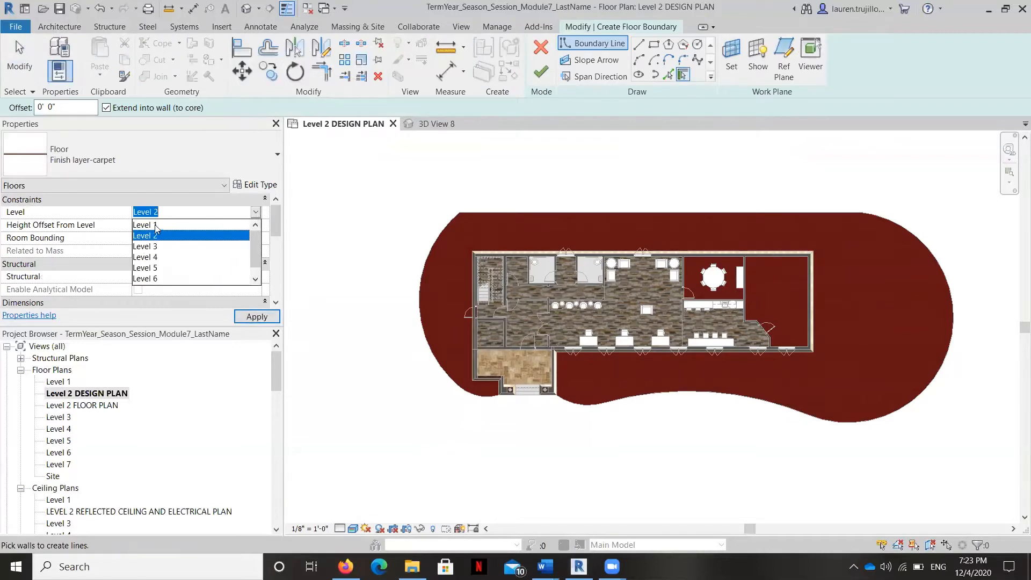
click(149, 225)
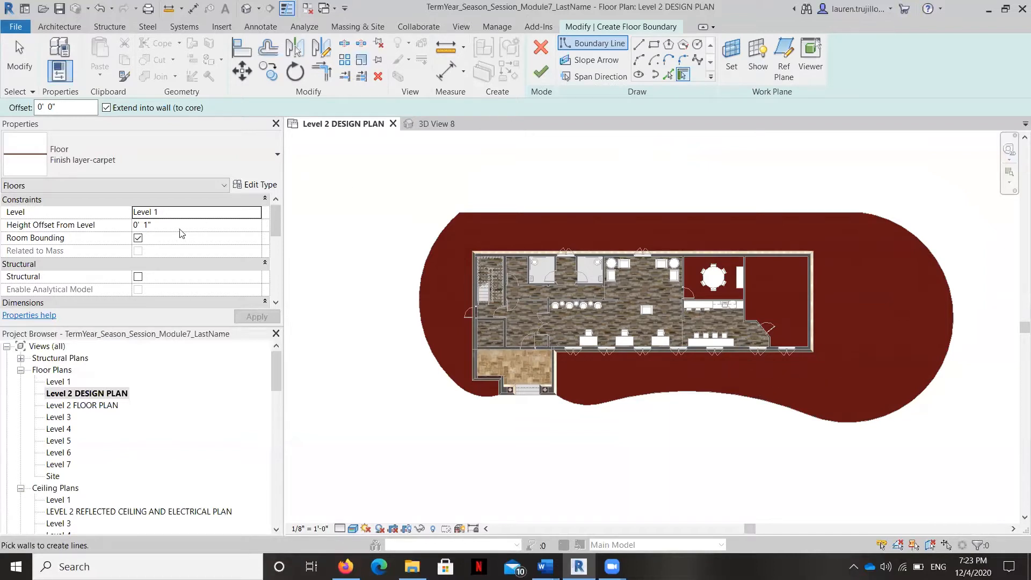
Step: Duplicate the Finish layer-carpet floor type as Grass and open the new type's layer structure for editing
click(258, 185)
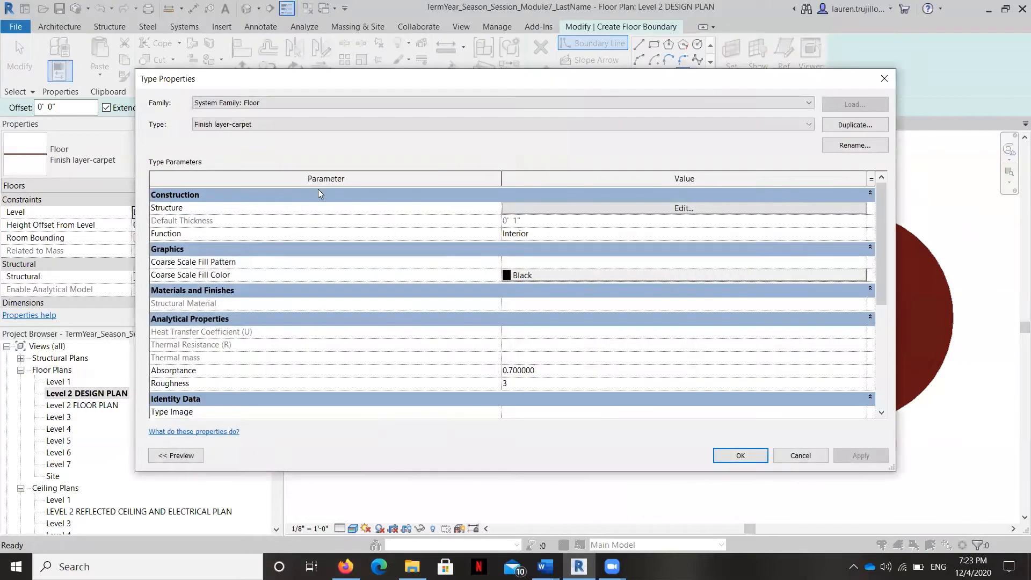
click(855, 124)
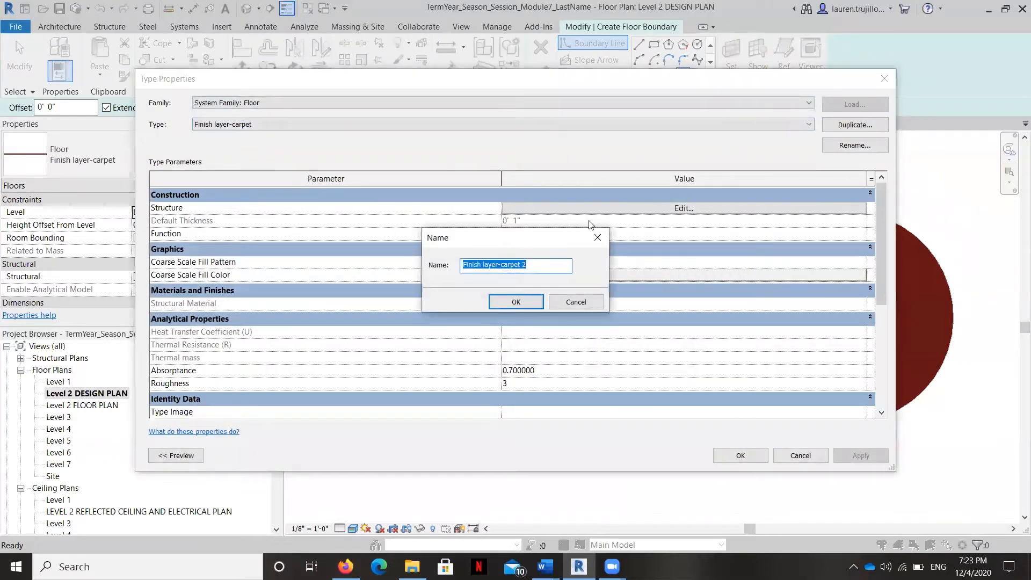
key(Caps_Lock)
text(G)
key(Caps_Lock)
text(rass)
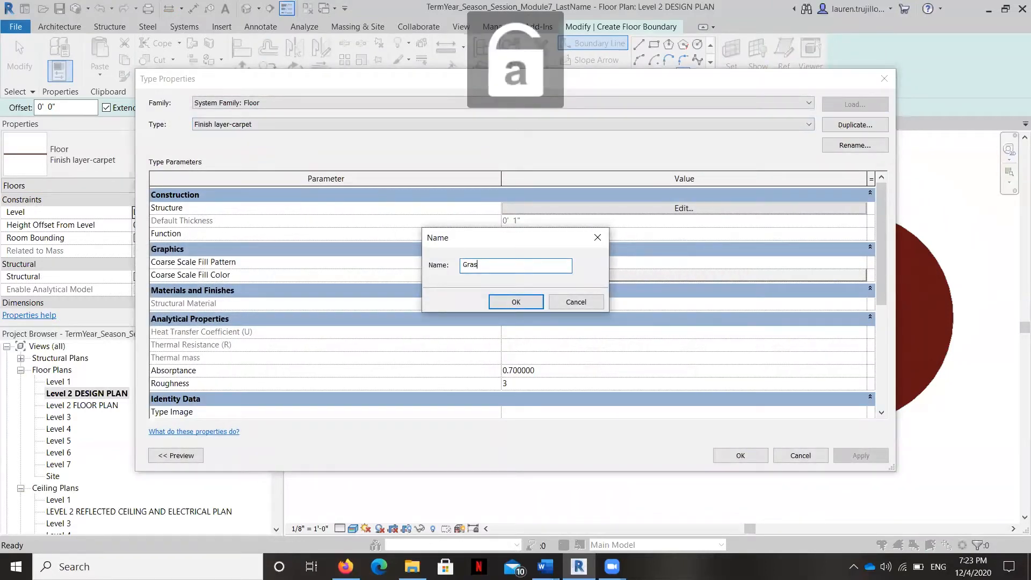
click(514, 304)
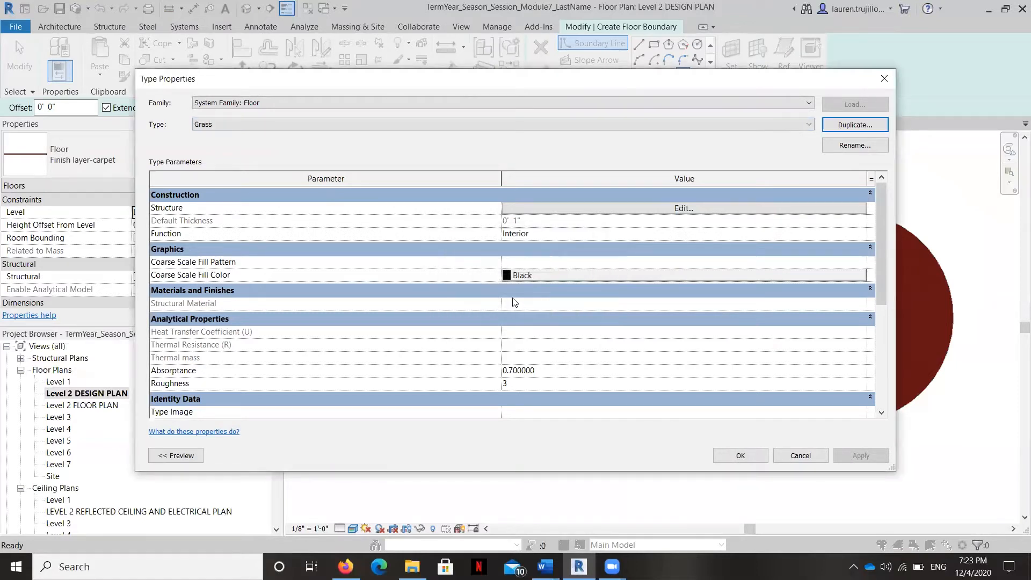
click(667, 208)
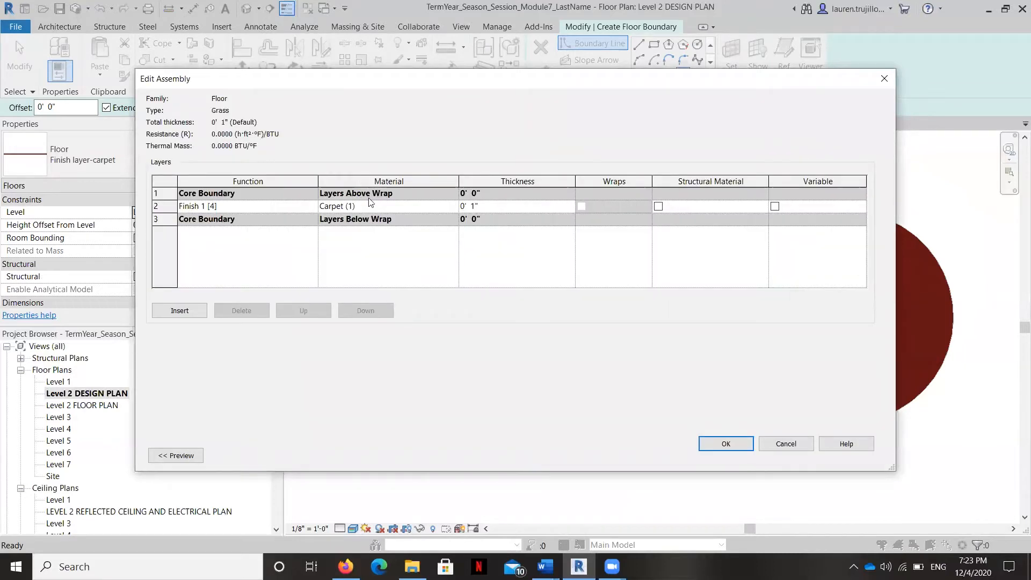
click(382, 204)
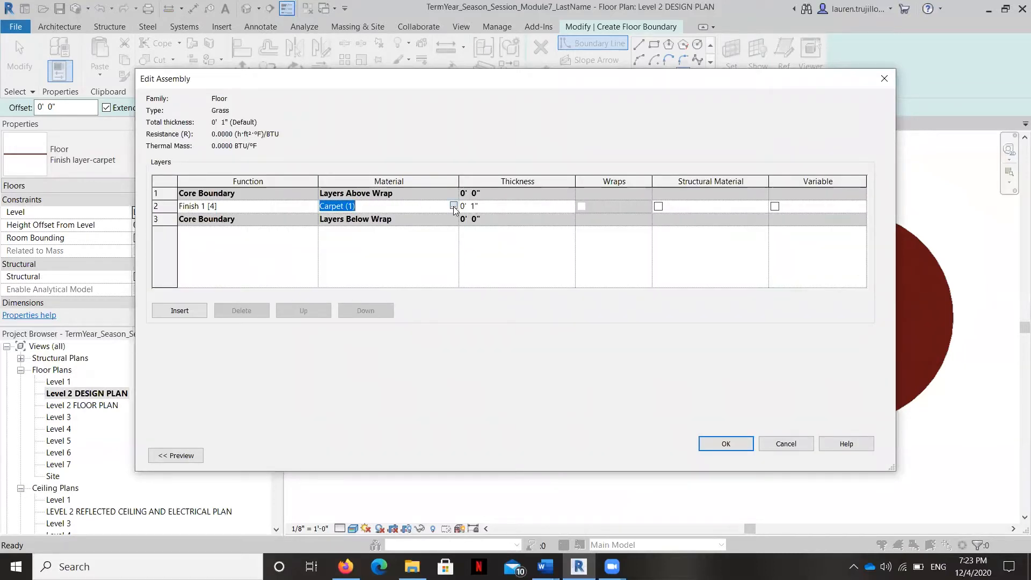
click(454, 206)
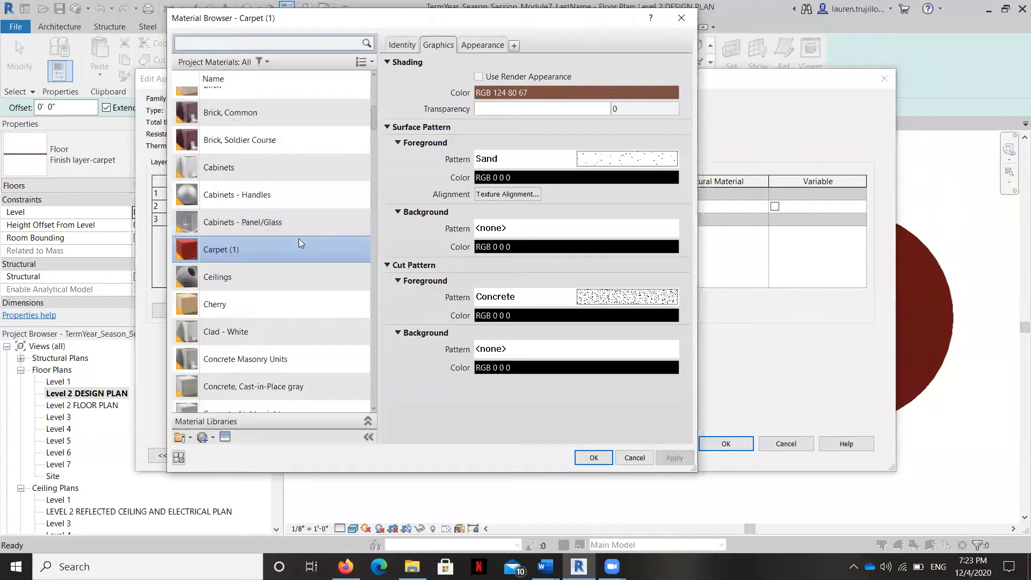
scroll(290, 247, down, 8)
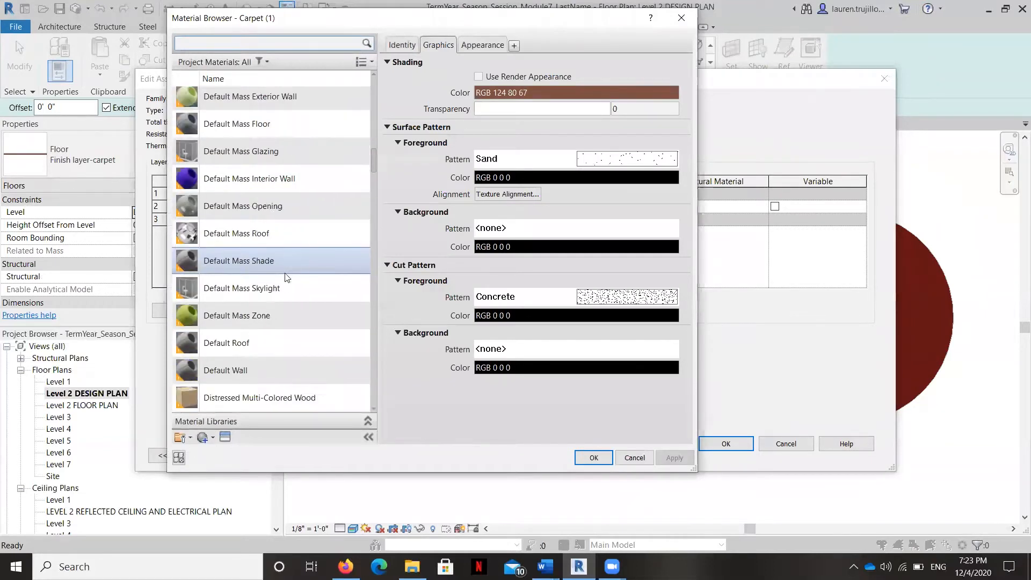
scroll(285, 276, down, 2)
scroll(242, 281, down, 3)
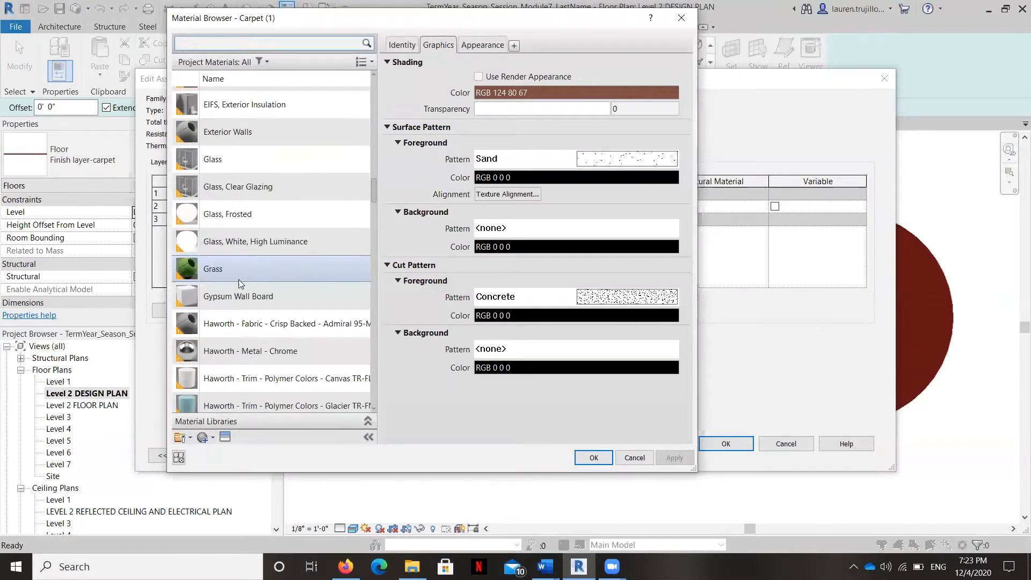
click(230, 268)
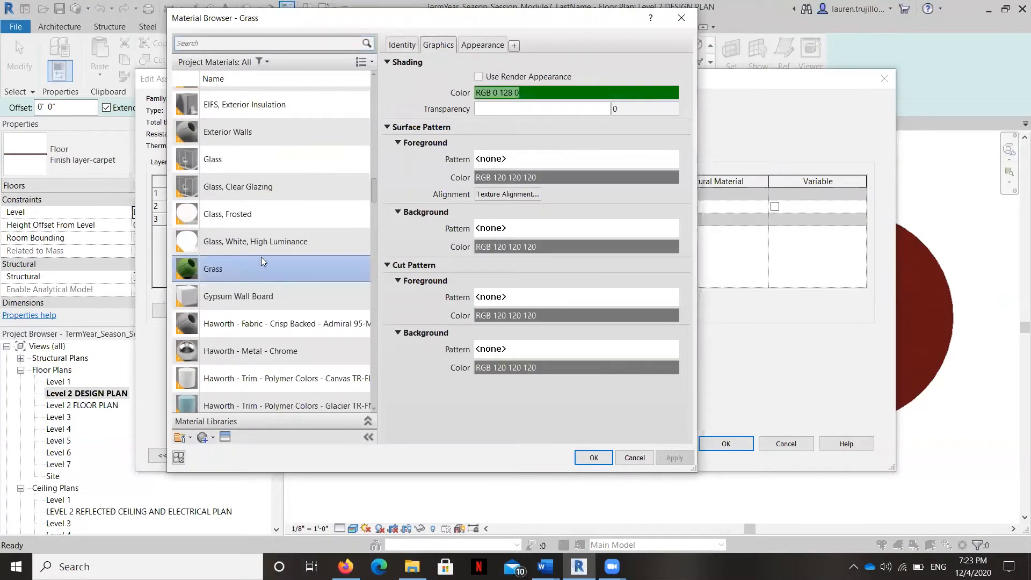
click(472, 47)
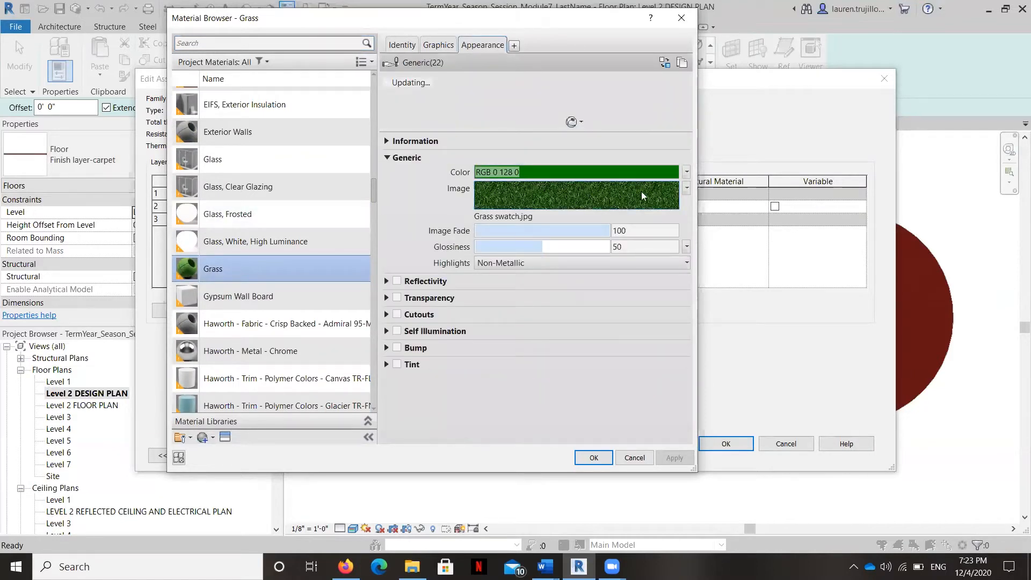
click(686, 188)
click(645, 332)
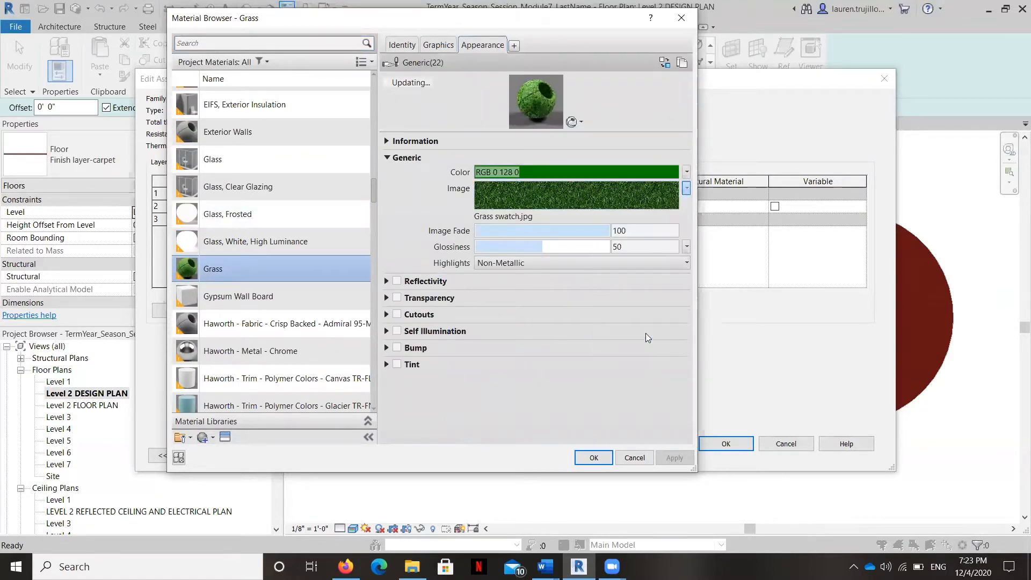
click(453, 358)
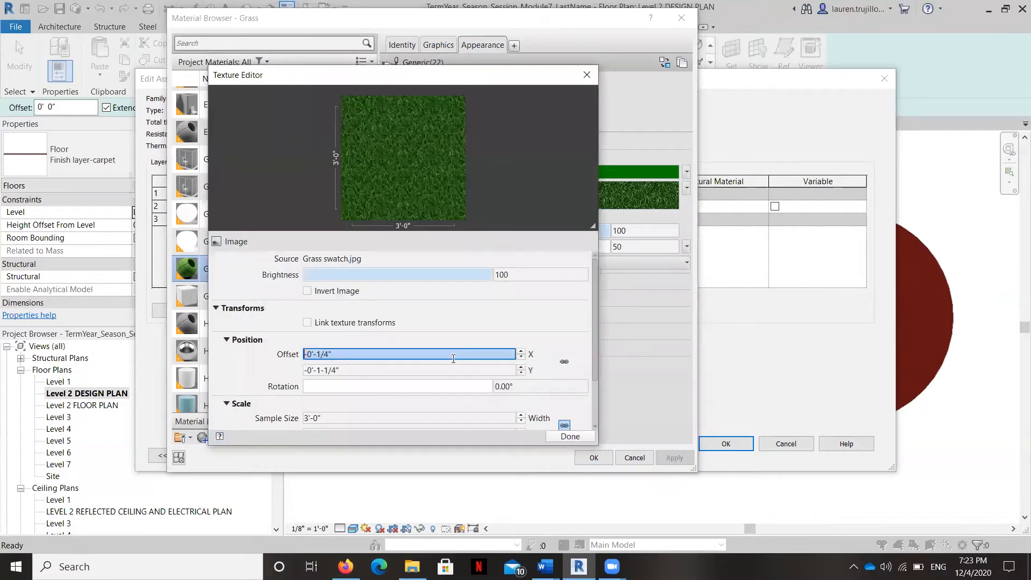
text(0)
key(Return)
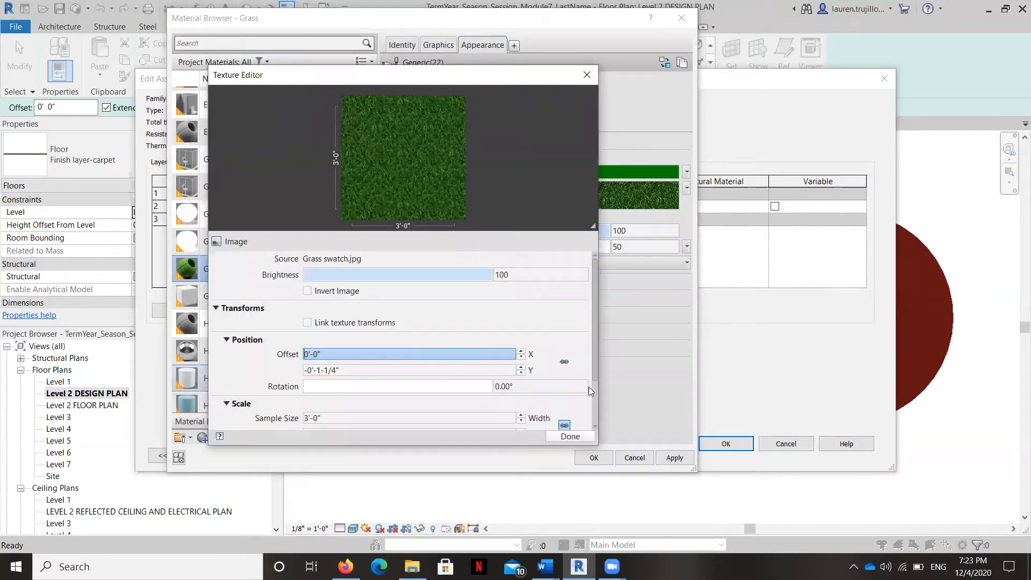
click(570, 436)
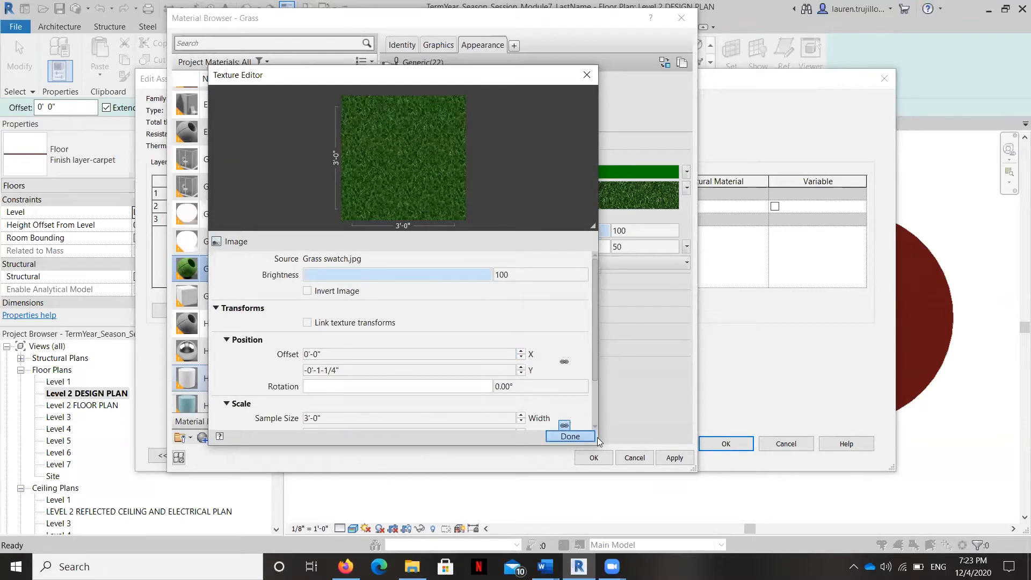
click(635, 458)
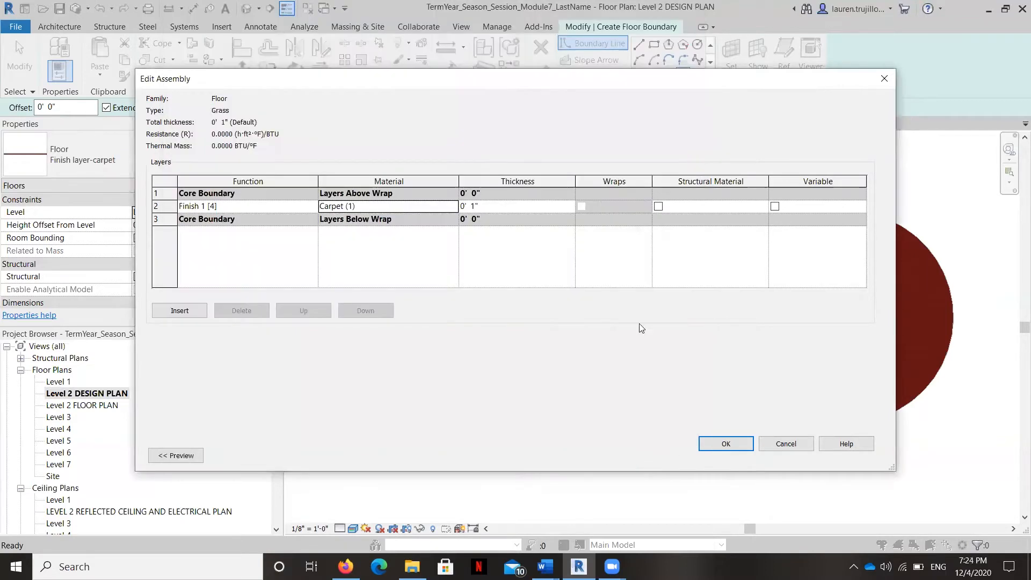
Step: Assign the Grass material to the Finish 1 [4] layer of the Grass floor type
click(388, 207)
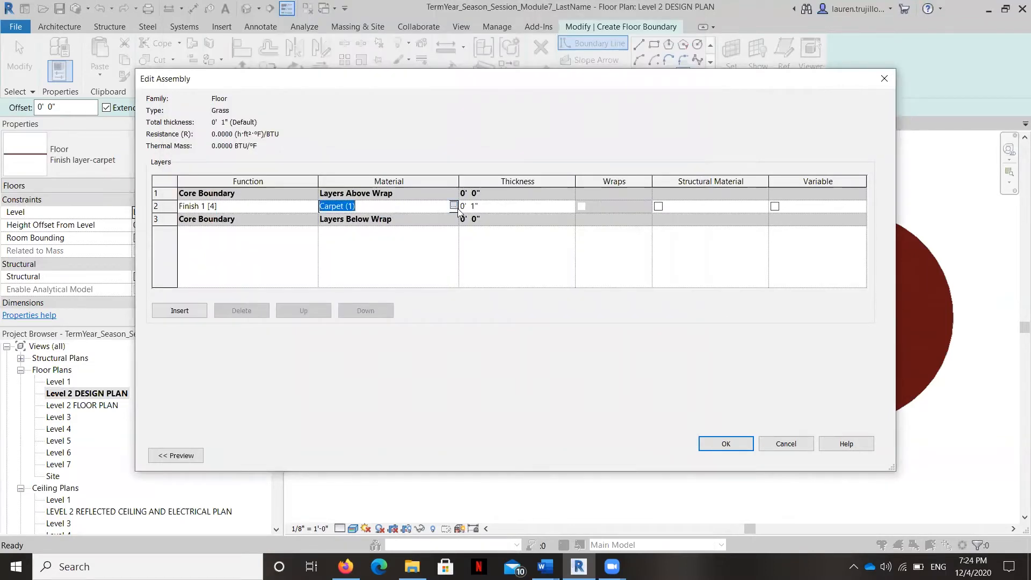
click(454, 207)
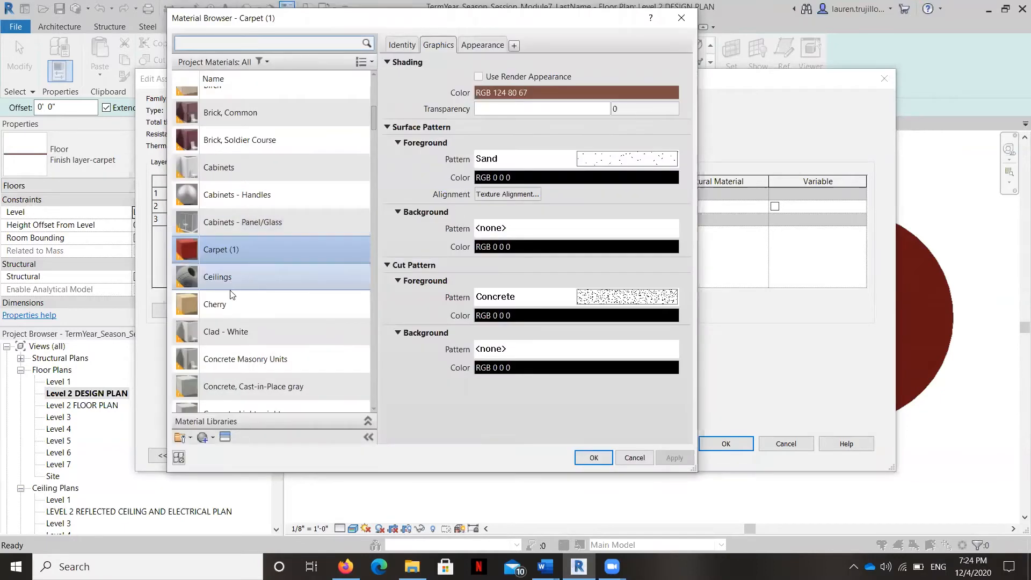
scroll(232, 294, down, 10)
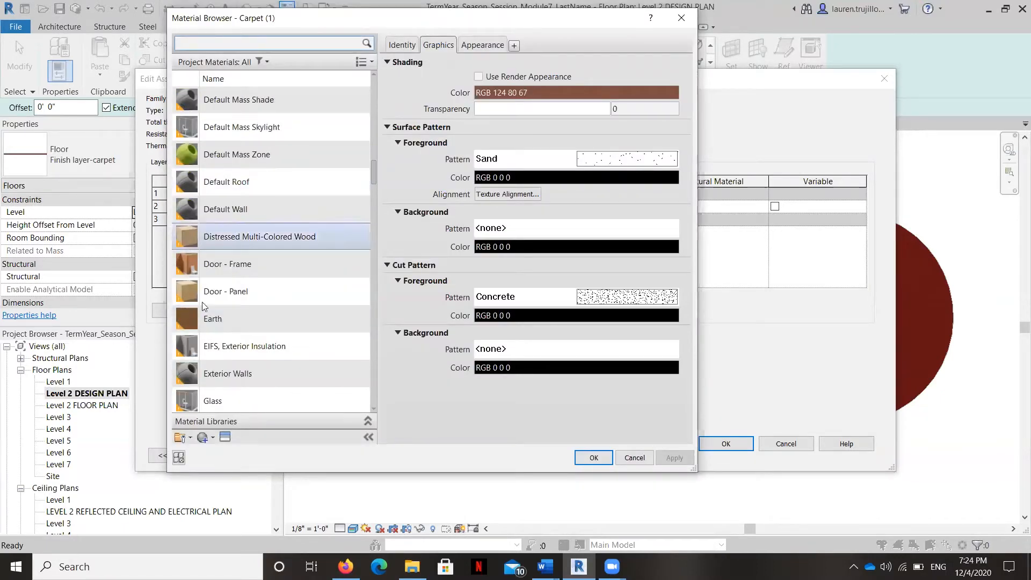
scroll(226, 321, down, 1)
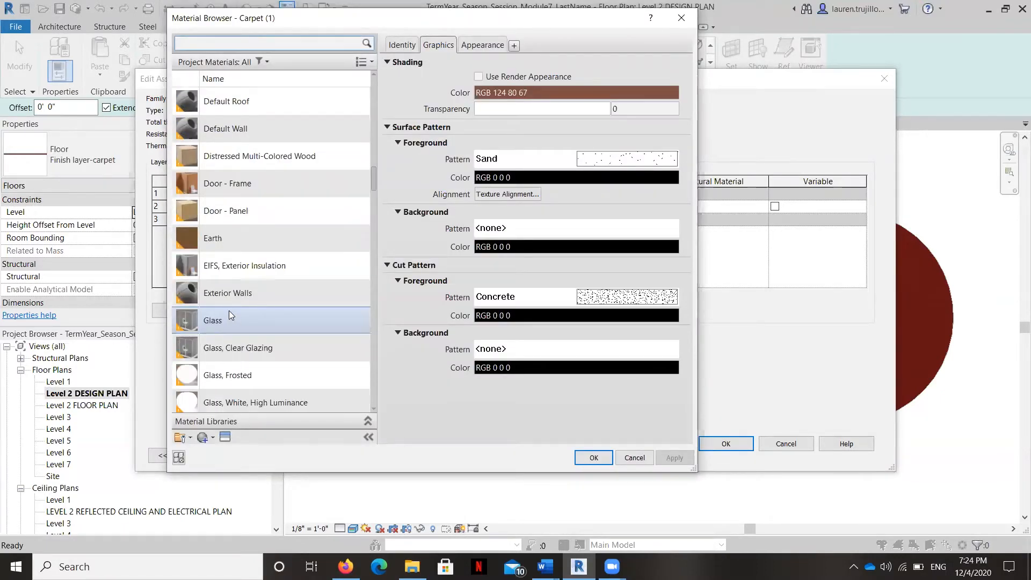
scroll(229, 317, down, 1)
click(223, 346)
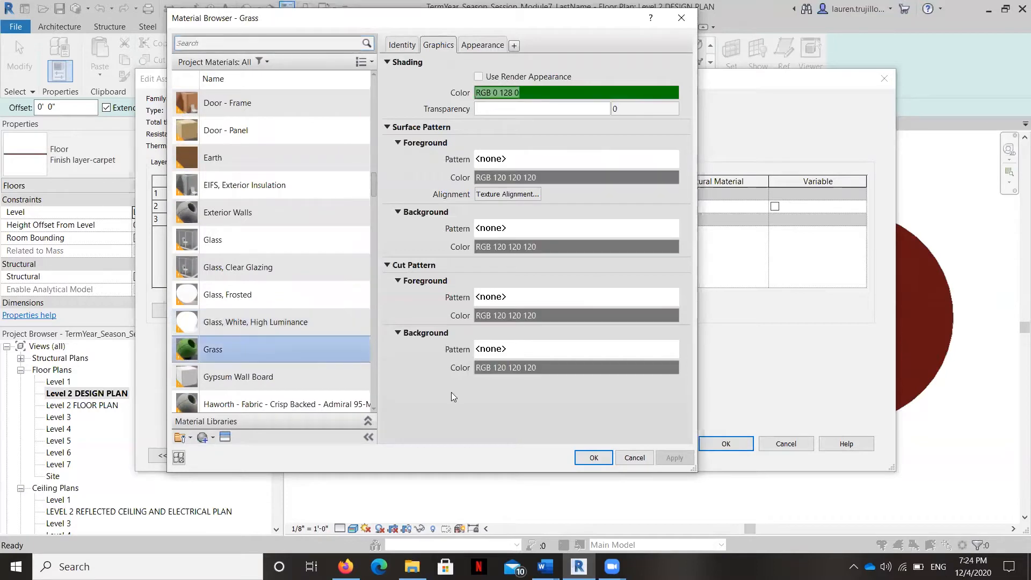
click(589, 458)
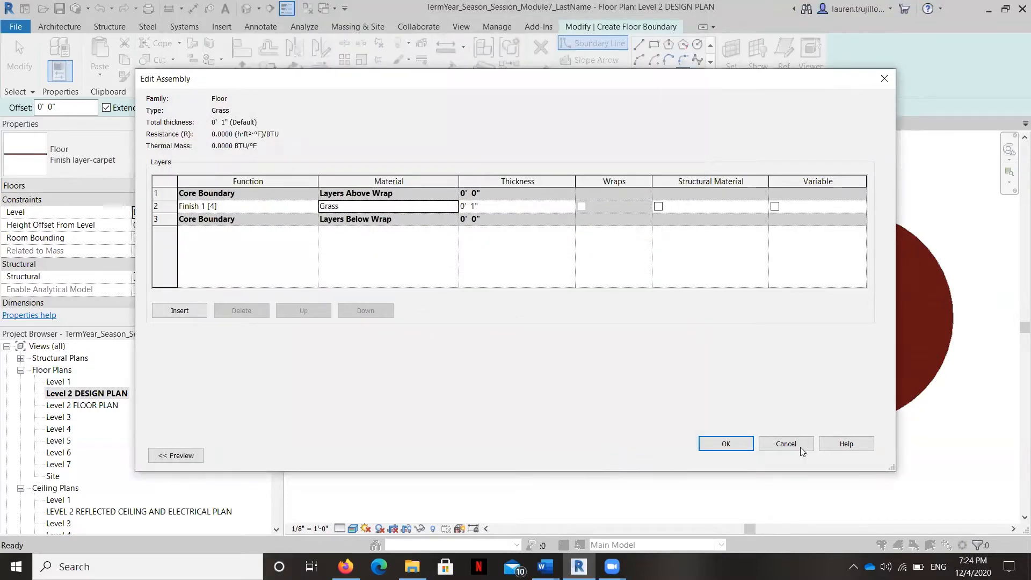
Step: Try to finish the new Grass floor without a boundary, and discard the floor sketch
click(748, 445)
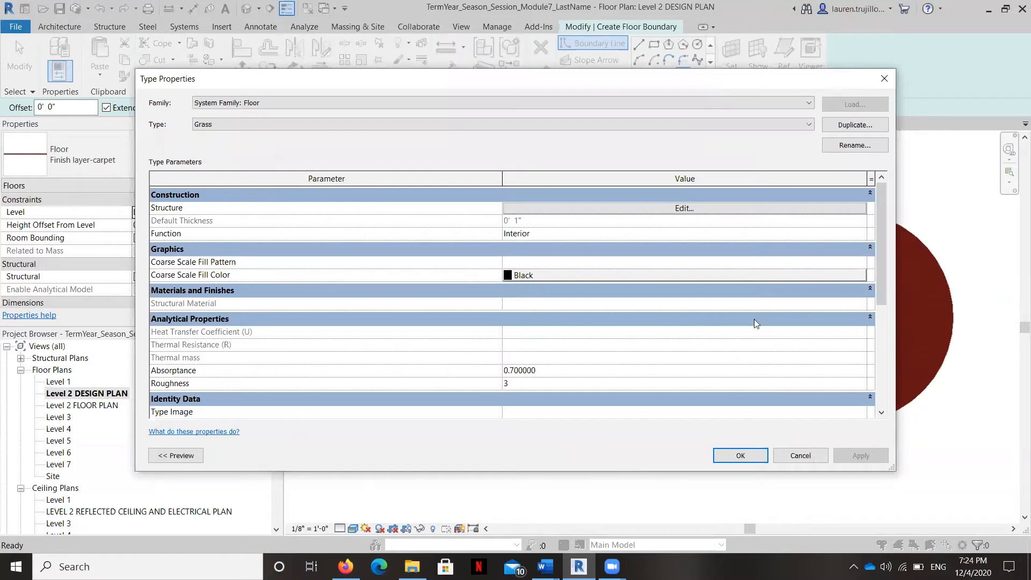
click(739, 456)
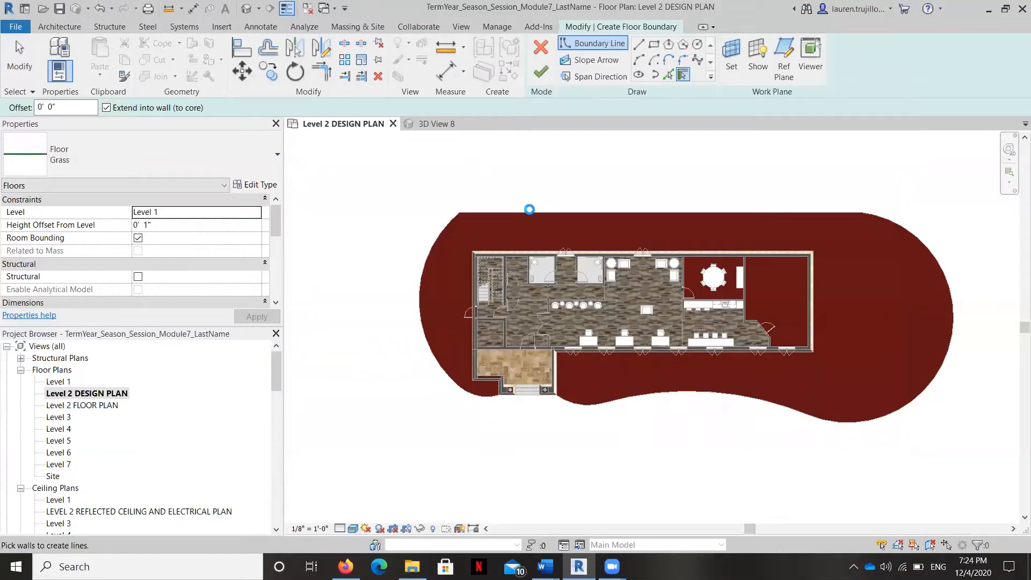
click(542, 80)
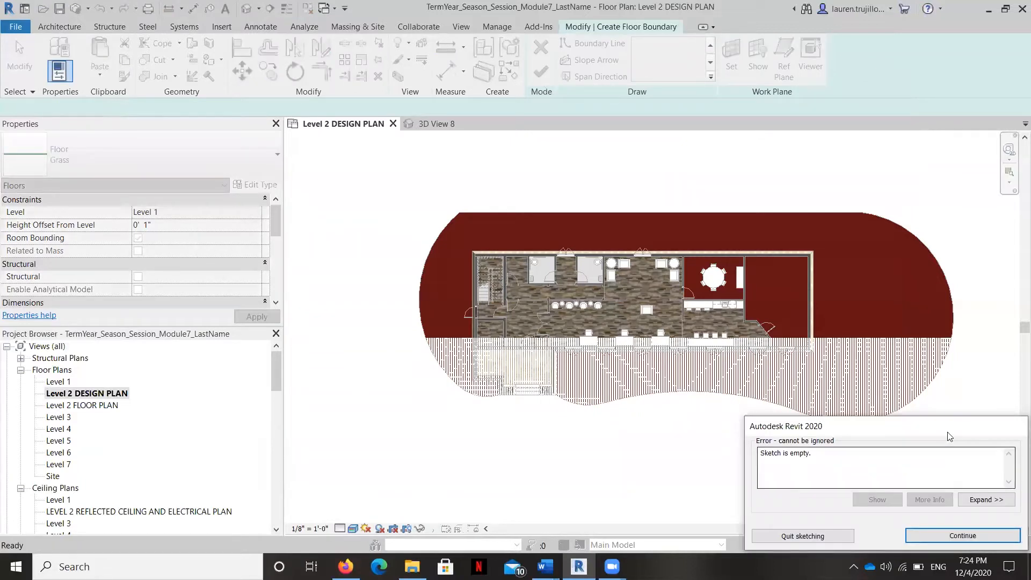
click(962, 536)
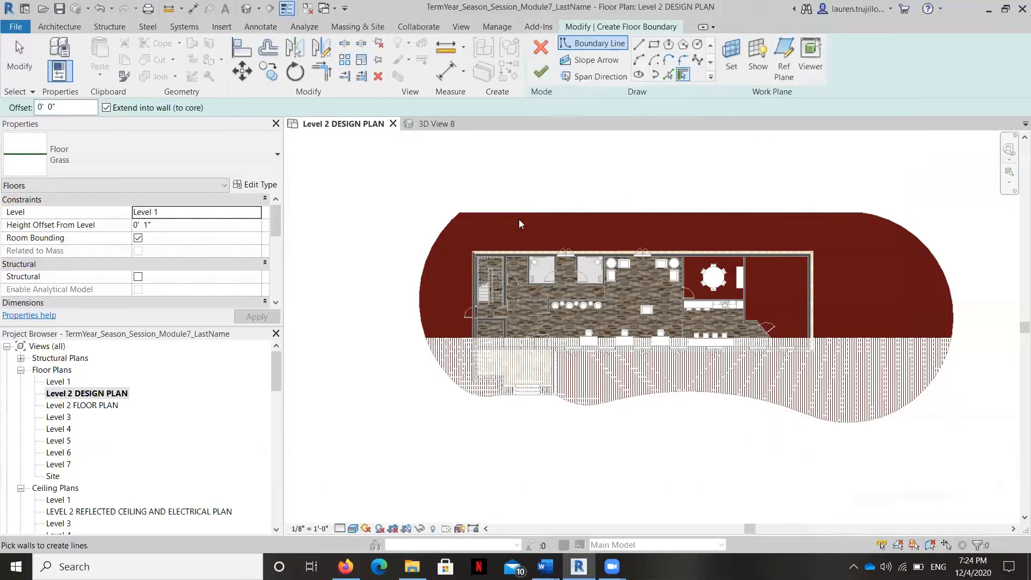
click(539, 46)
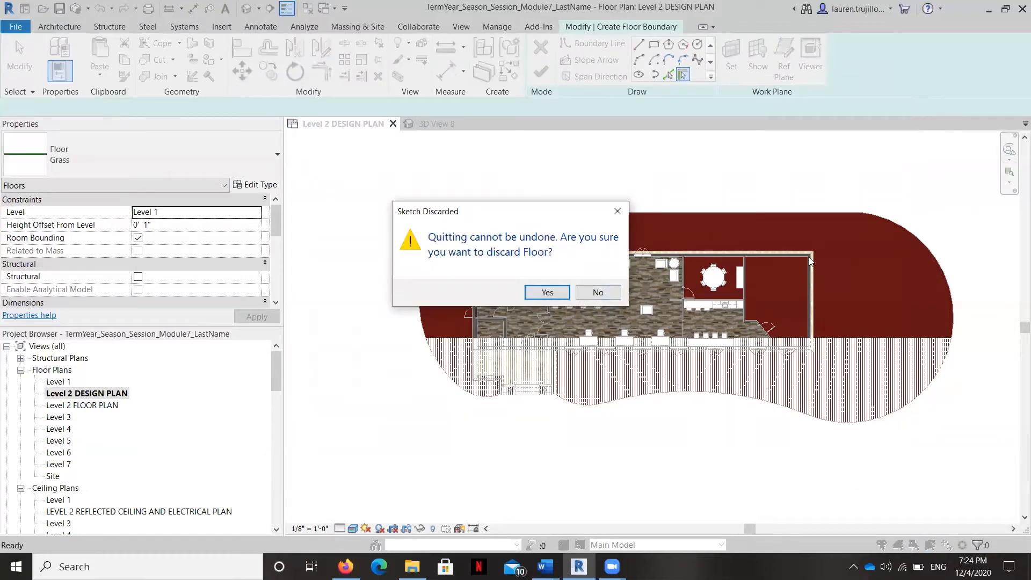
click(548, 292)
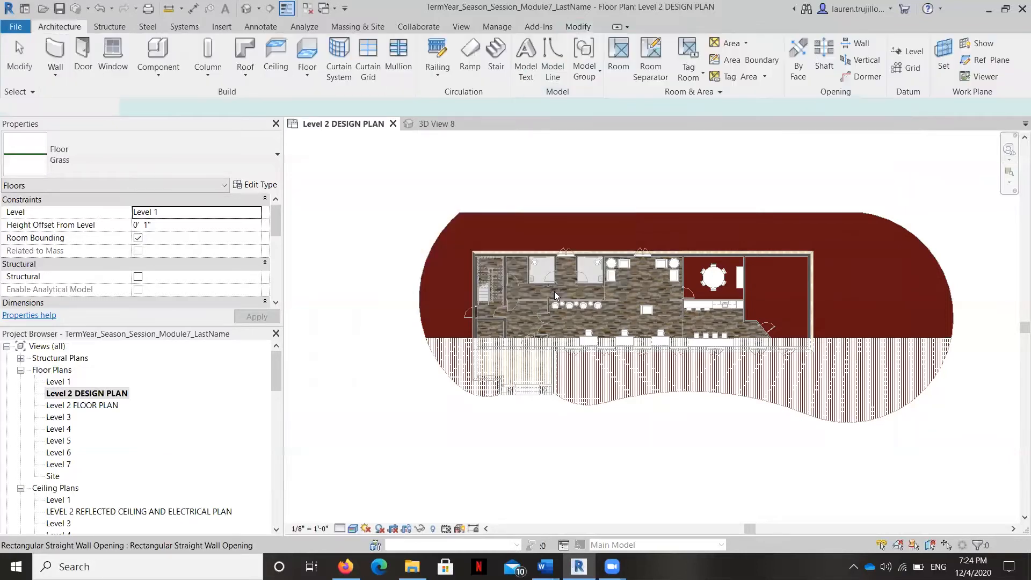
Step: Select the existing carpet floor around the building and duplicate its Finish layer-carpet type as Grass
click(512, 216)
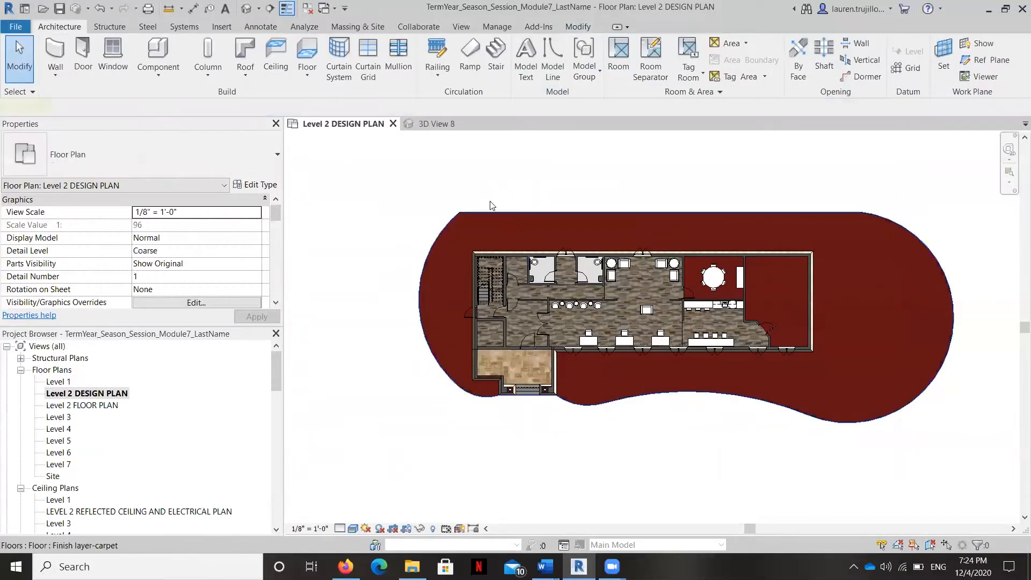
click(260, 160)
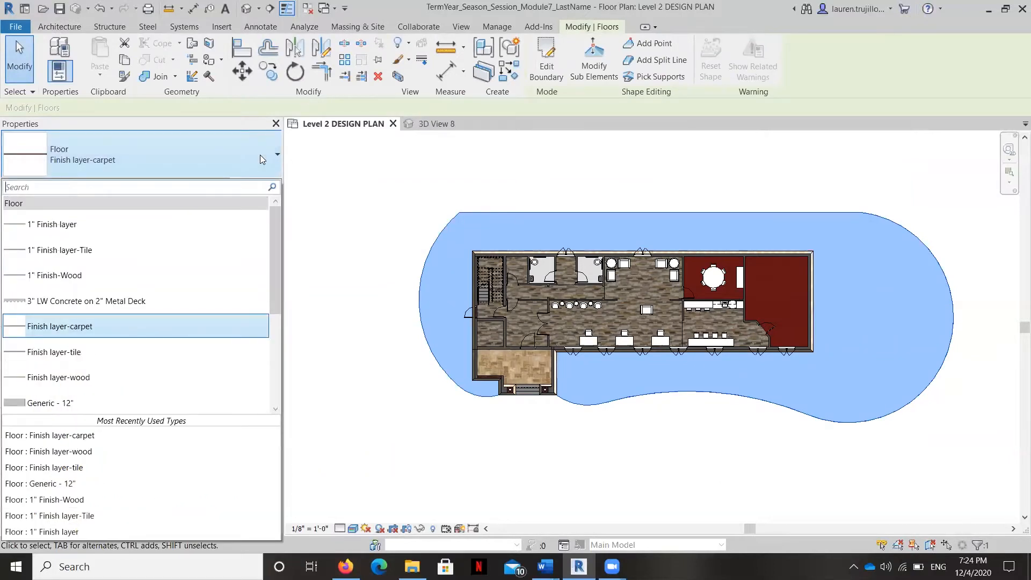
scroll(243, 241, down, 3)
scroll(251, 241, up, 3)
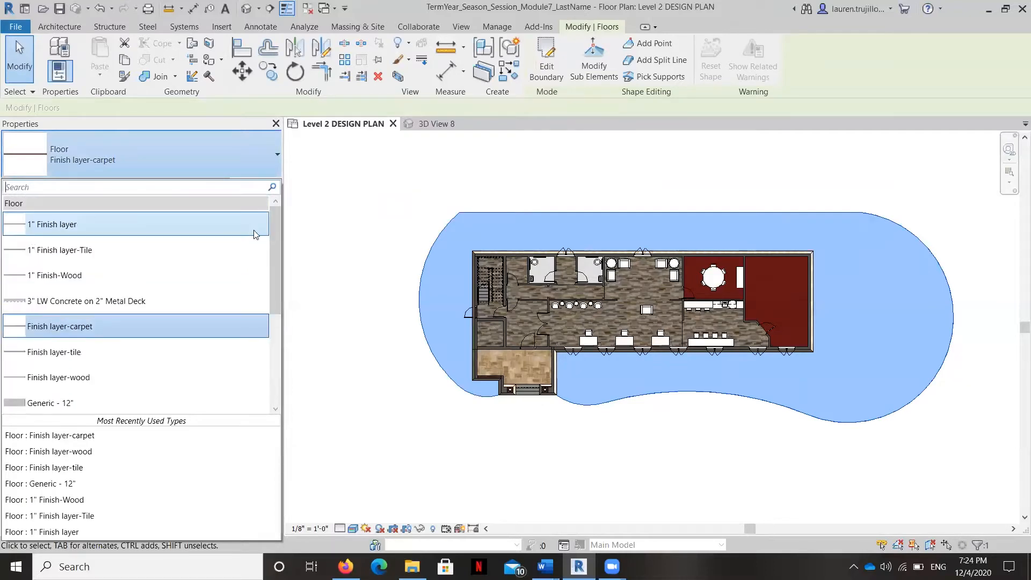
click(250, 145)
click(262, 186)
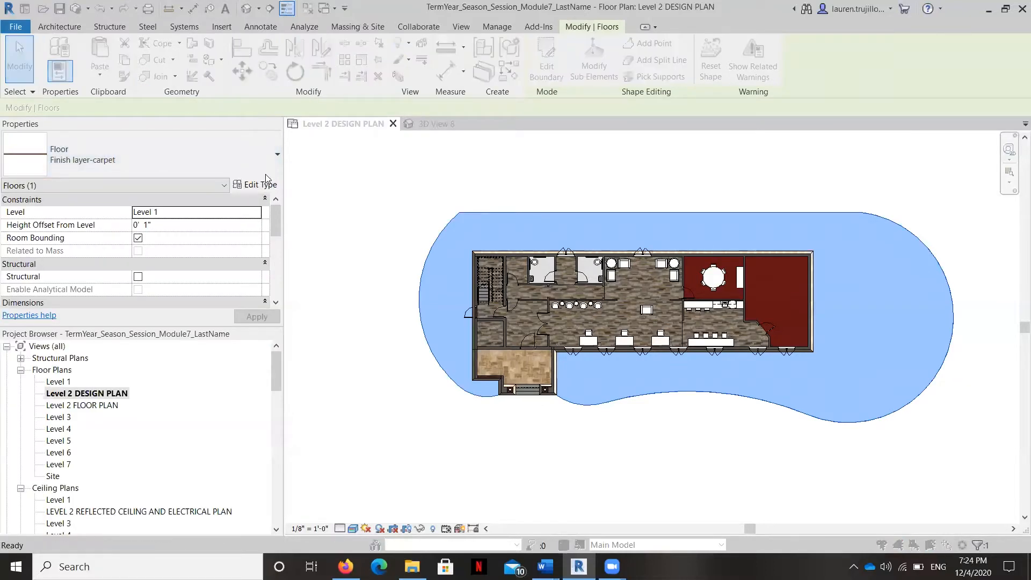
click(866, 125)
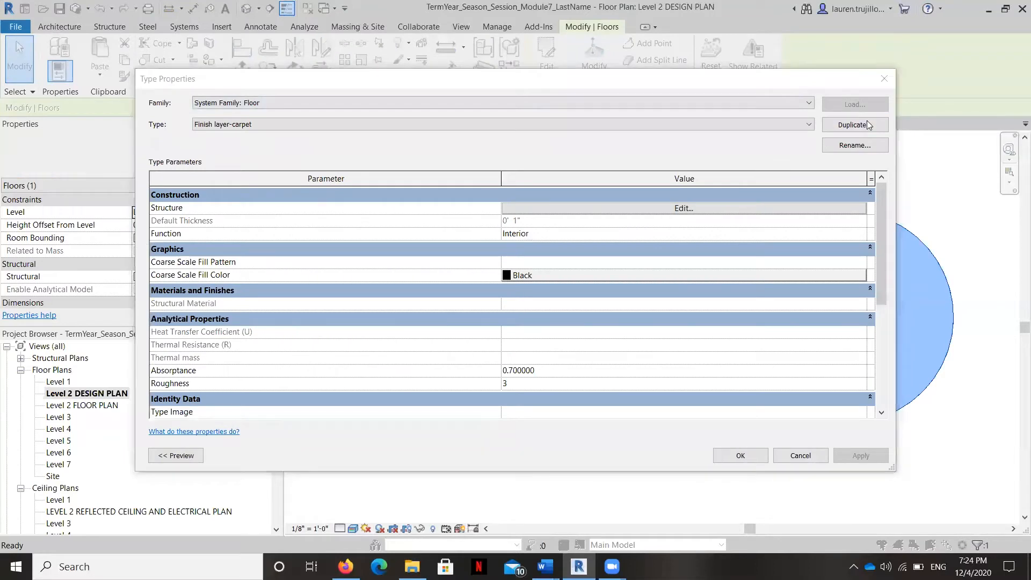
key(Caps_Lock)
text(G)
key(Caps_Lock)
text(rass)
click(518, 303)
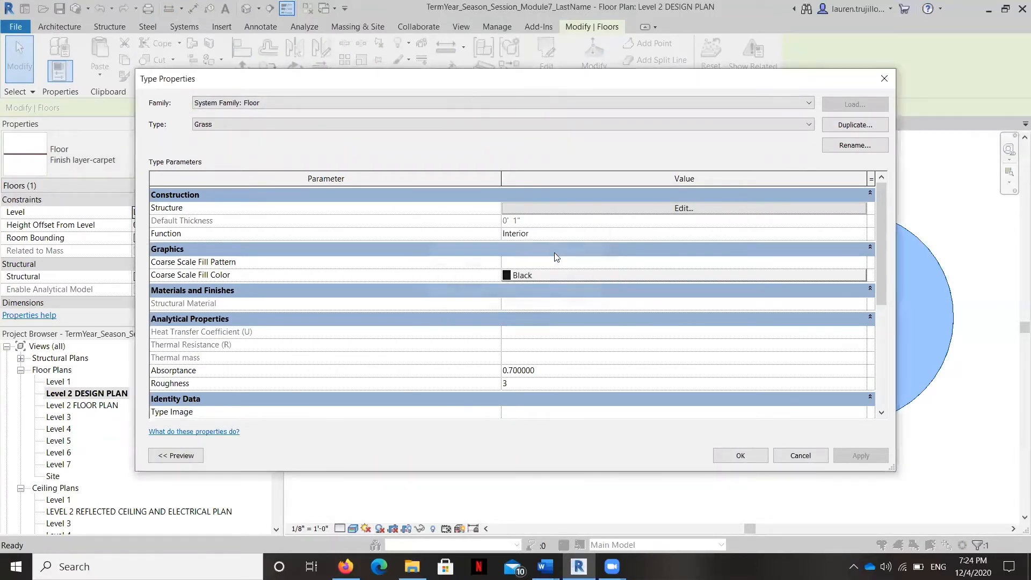
Step: Assign the Grass material to the Finish 1 [4] layer of the Grass type and apply the type to the selected floor
click(633, 210)
click(413, 207)
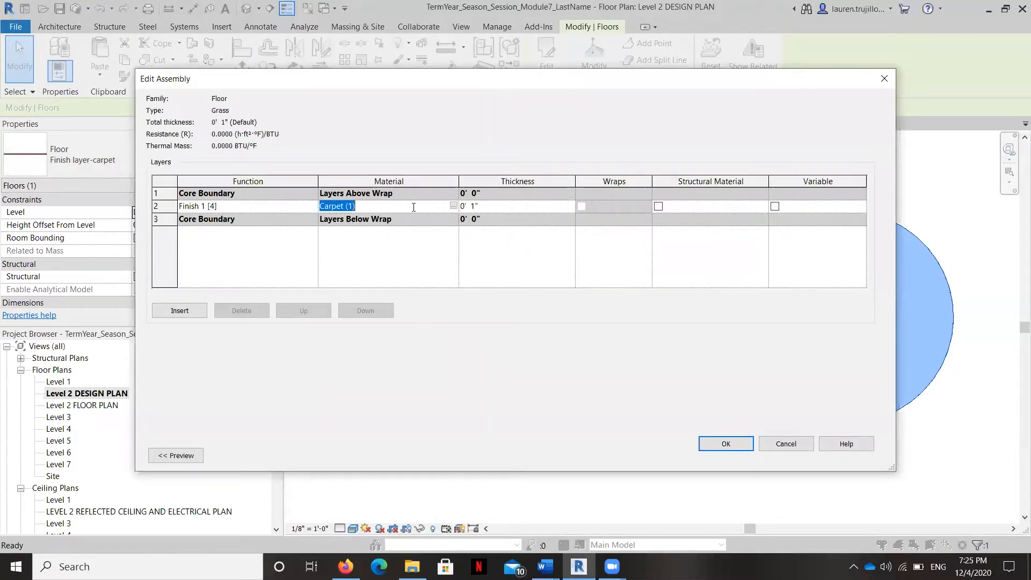
click(454, 206)
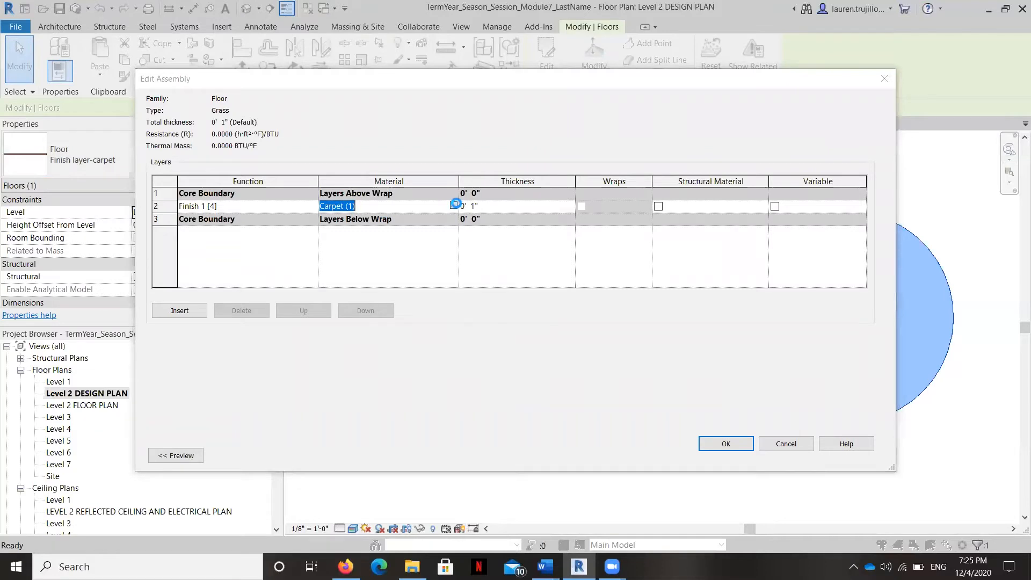
scroll(281, 221, down, 9)
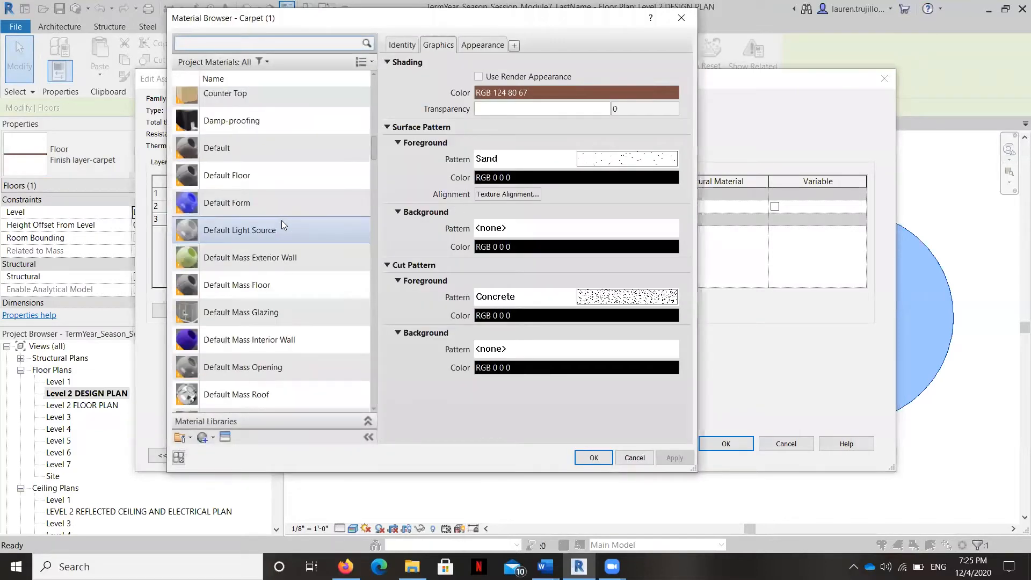
scroll(283, 224, down, 3)
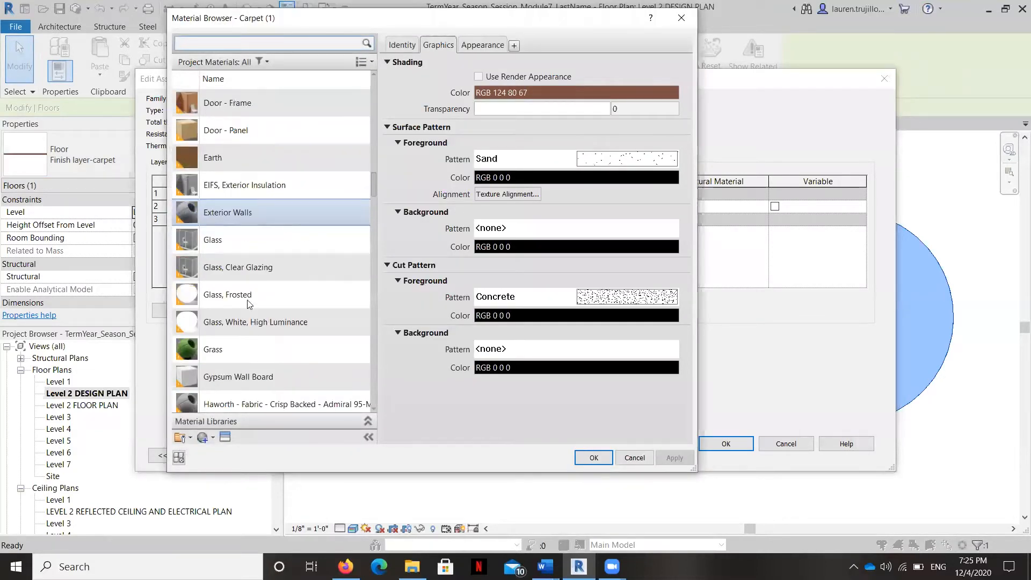
click(230, 348)
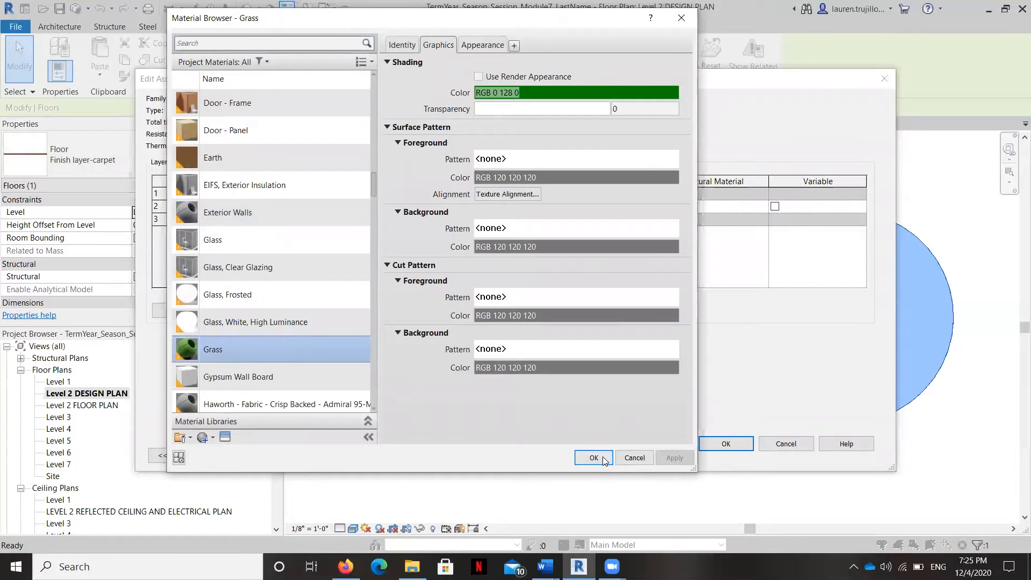
click(602, 456)
click(720, 443)
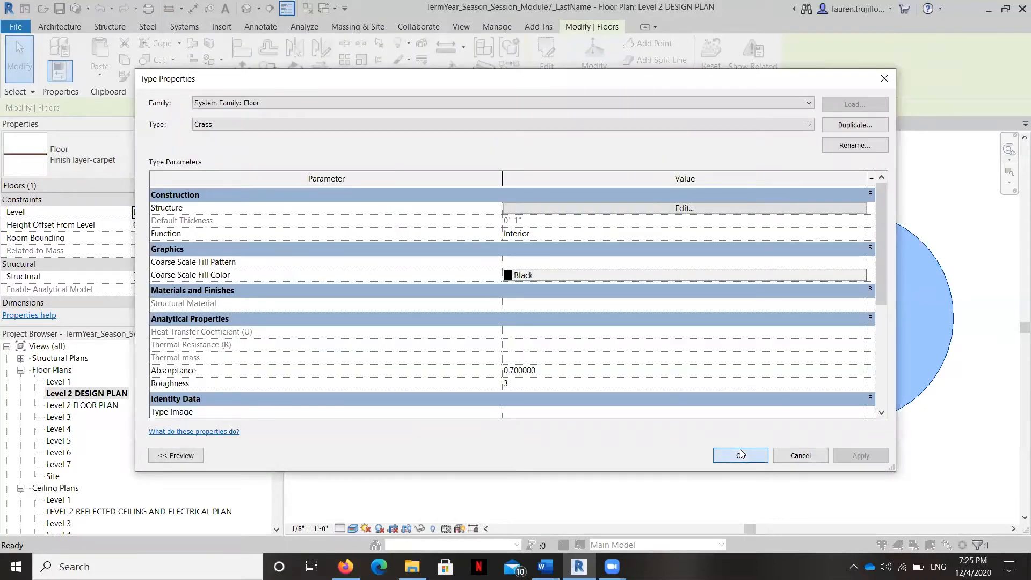
click(739, 454)
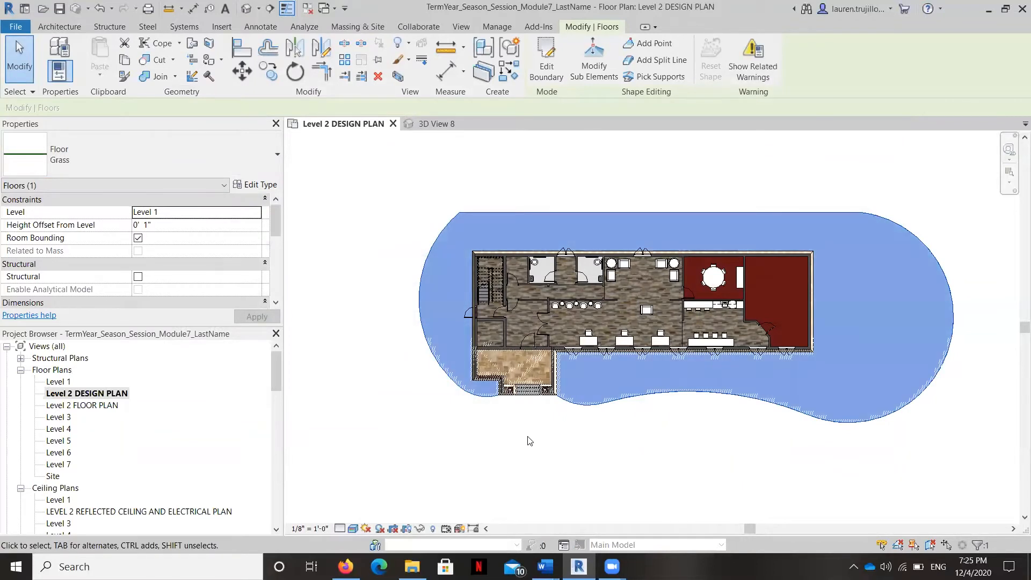
click(529, 440)
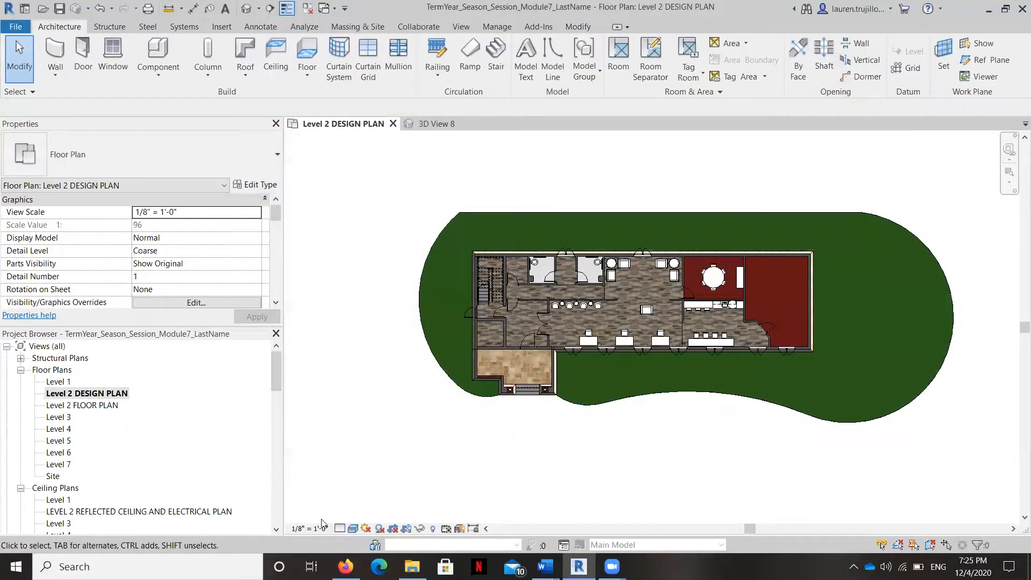
Step: Open 3D View 8 and set its visual style to Realistic
scroll(116, 445, down, 4)
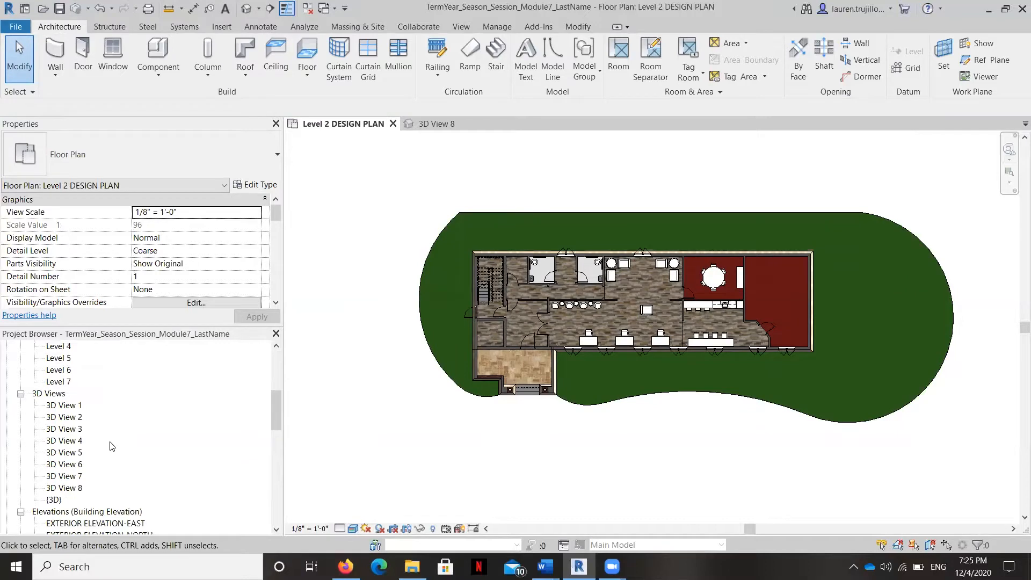
double_click(64, 488)
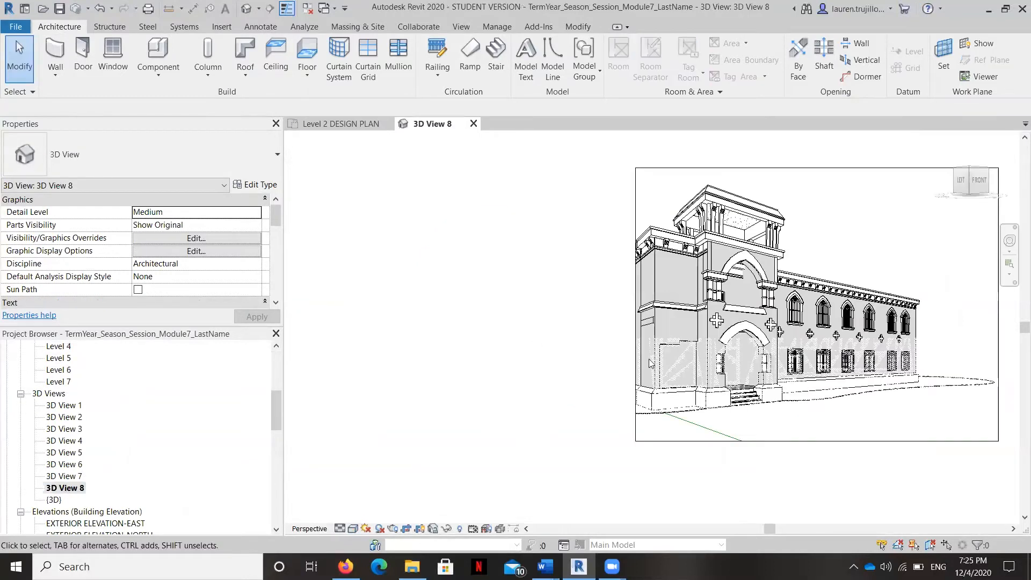
click(353, 528)
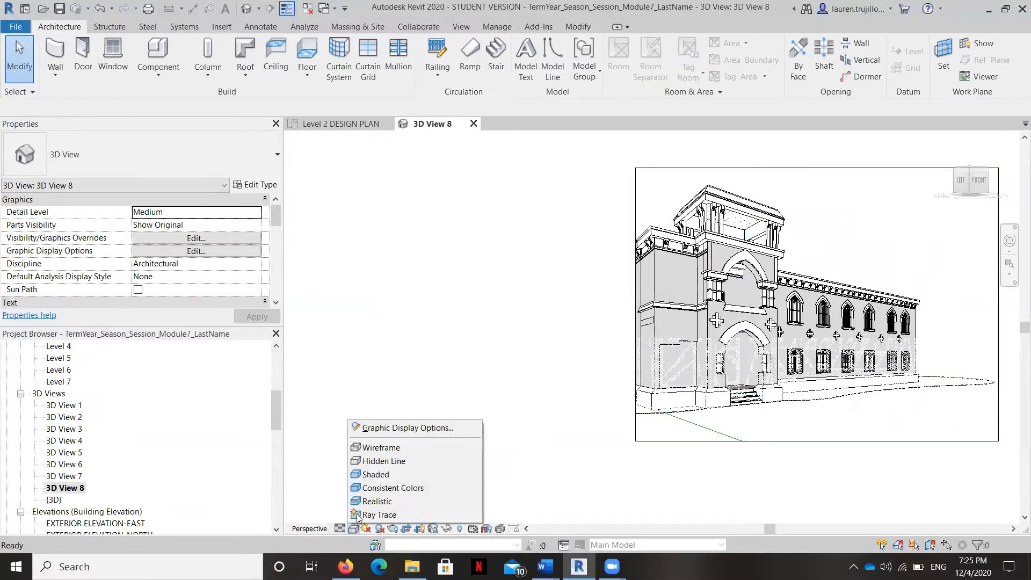
click(381, 506)
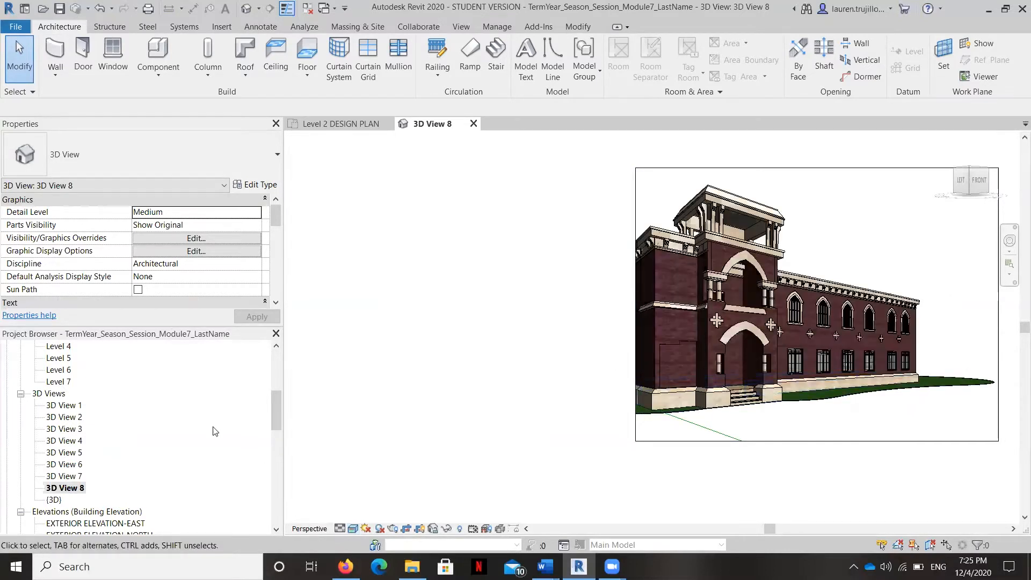
Step: Rename 3D View 8 as EXTERIOR PERSPECTIVE
right_click(70, 490)
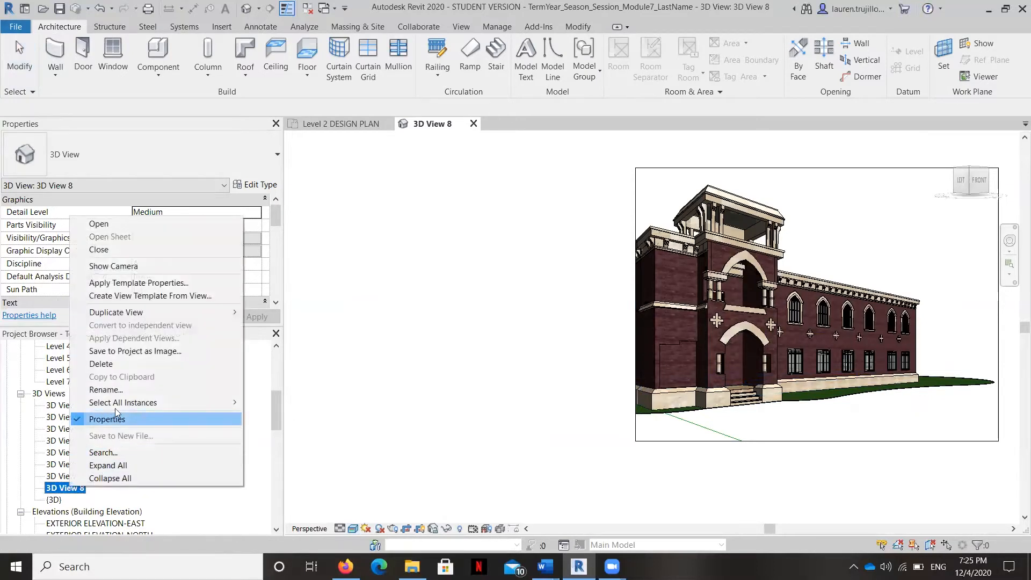
click(121, 390)
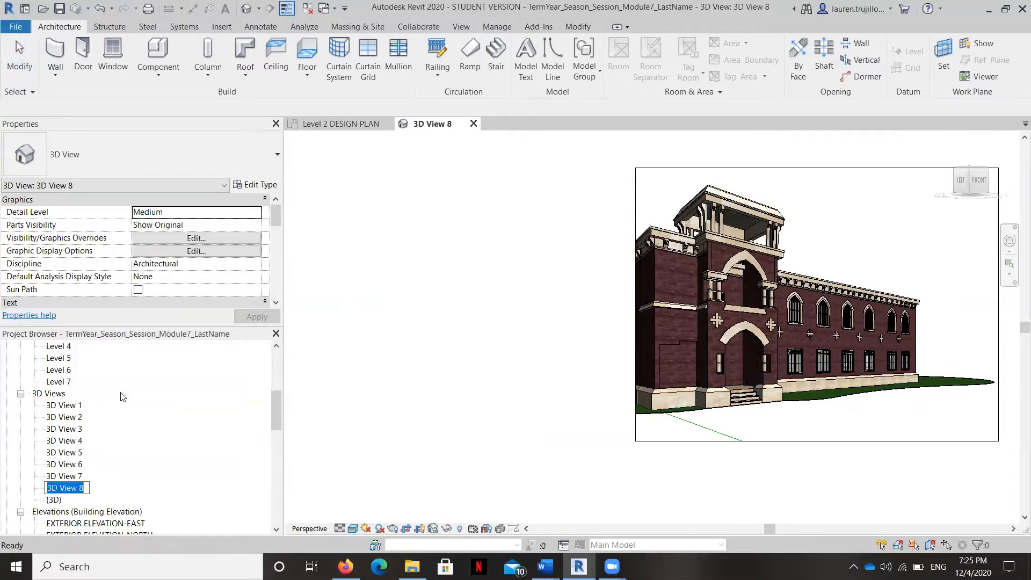
text(Ext)
key(BackSpace)
key(BackSpace)
key(BackSpace)
key(Caps_Lock)
text(EX)
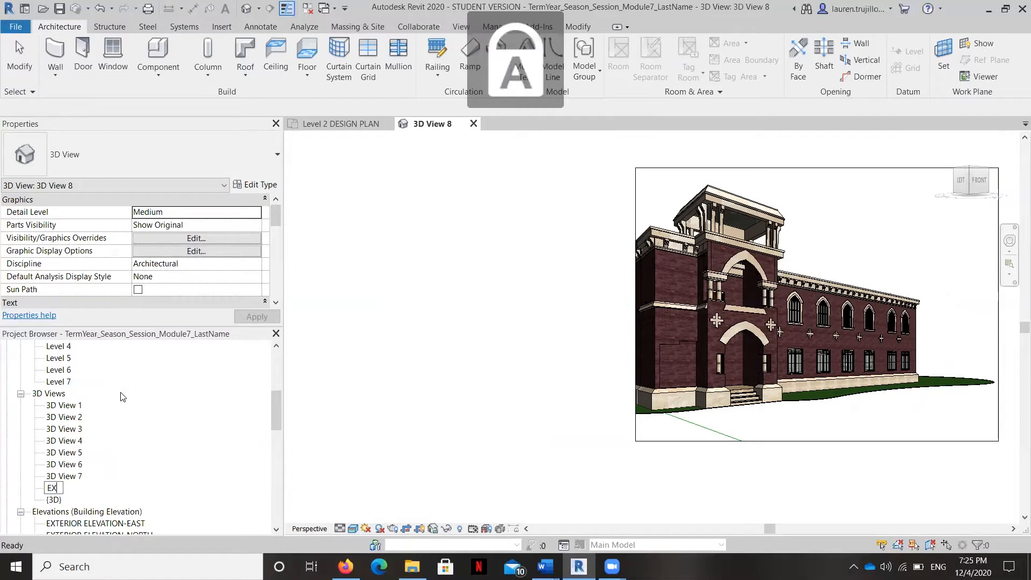
text(TERIOR.PERSPECTIVE)
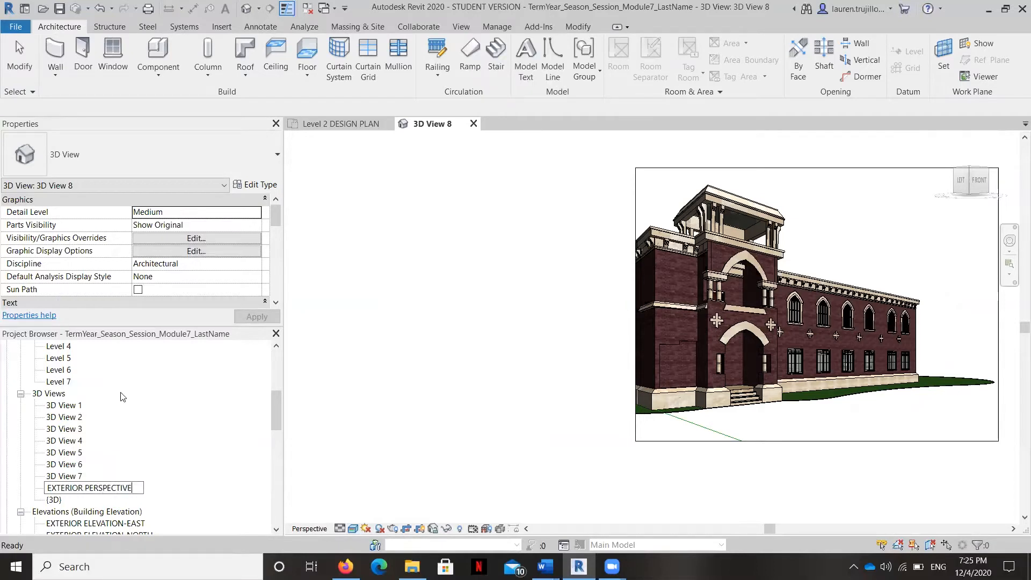
key(Return)
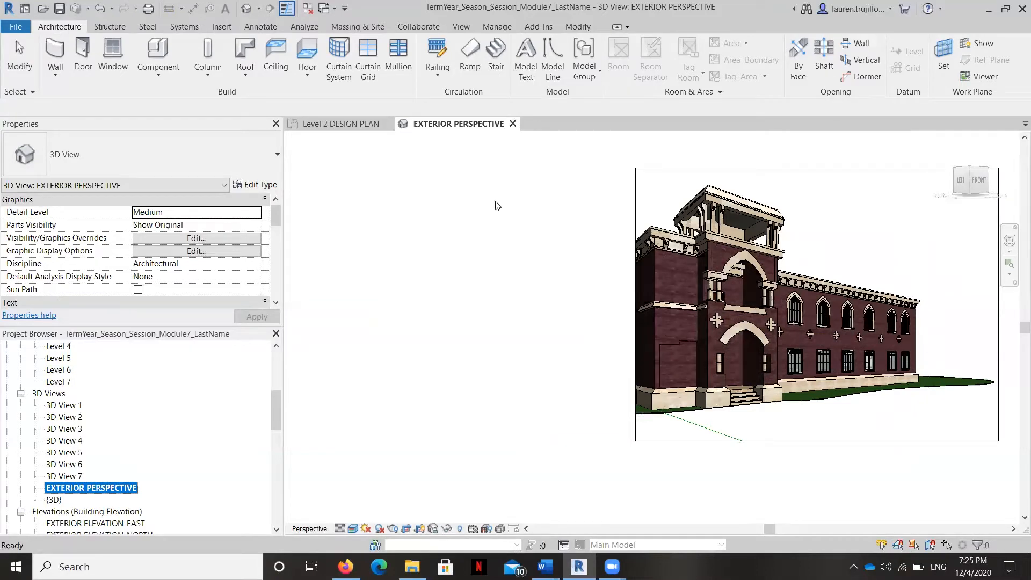
Step: Return to the Level 2 DESIGN PLAN and start a new architectural floor
scroll(81, 408, up, 5)
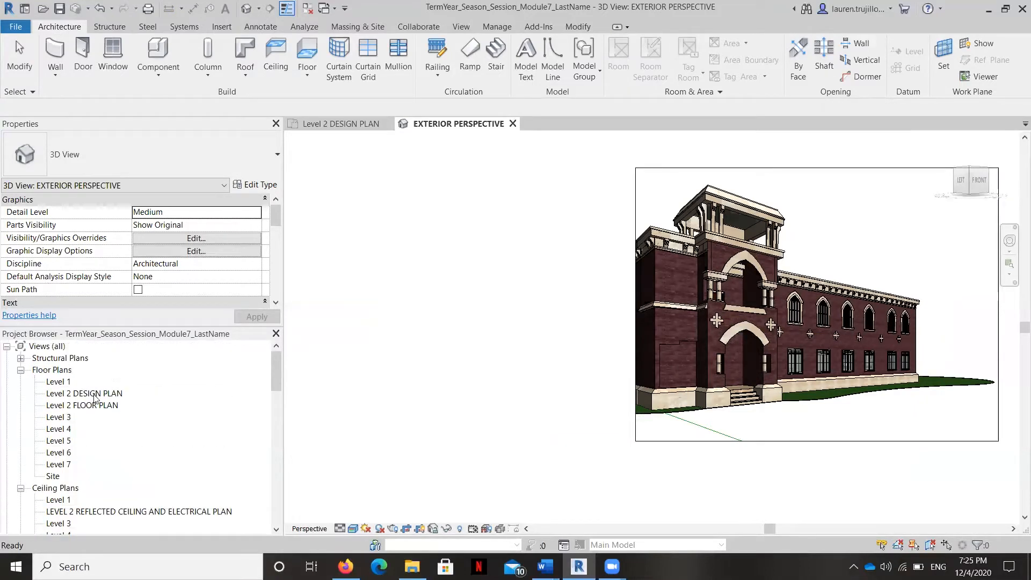
click(97, 406)
click(102, 394)
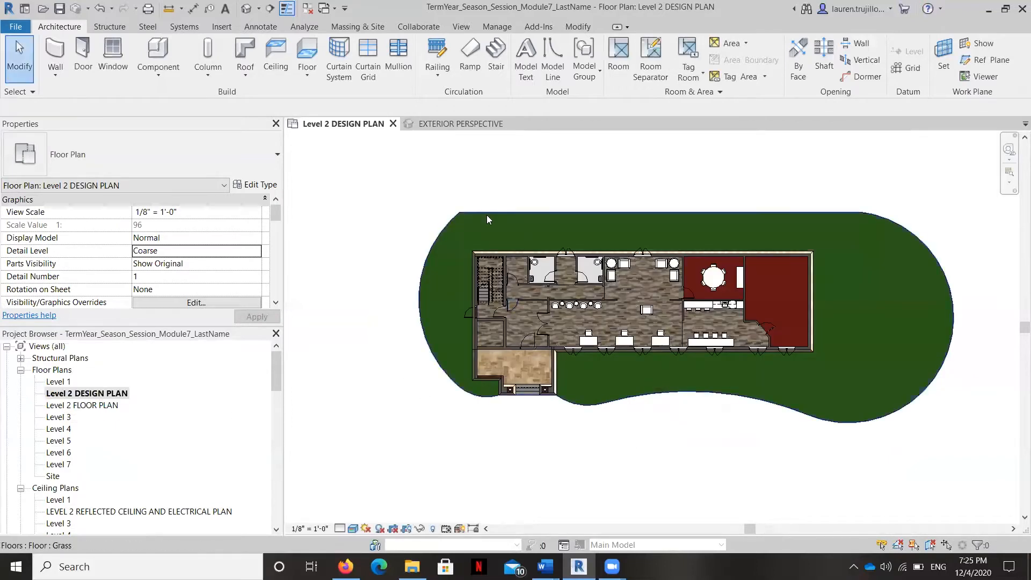
click(307, 67)
click(349, 97)
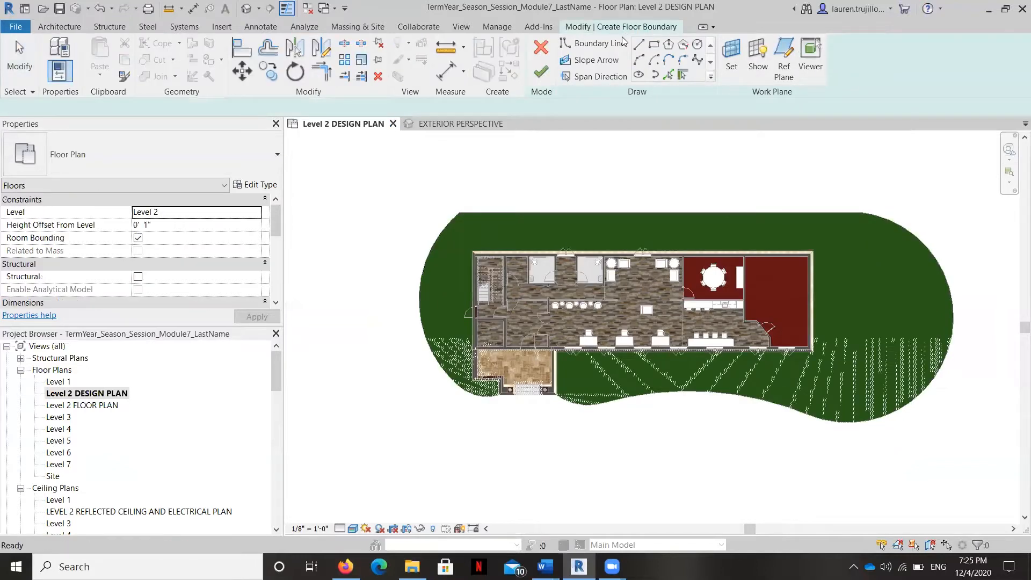
Step: Trace the new floor's inner boundary by picking the grass floor's outer edges and the front edge of the entrance steps
click(668, 75)
click(645, 217)
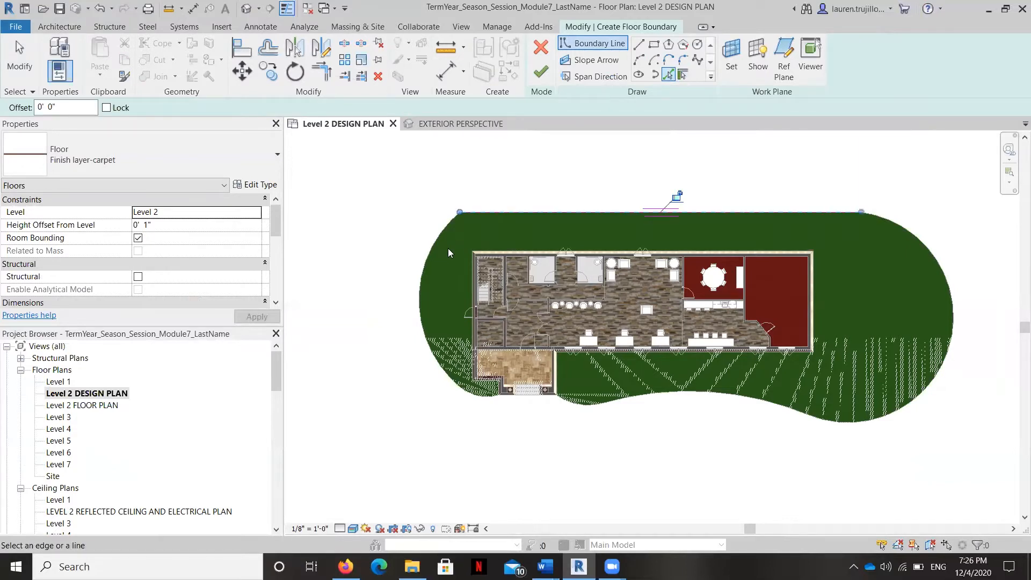
scroll(465, 421, up, 5)
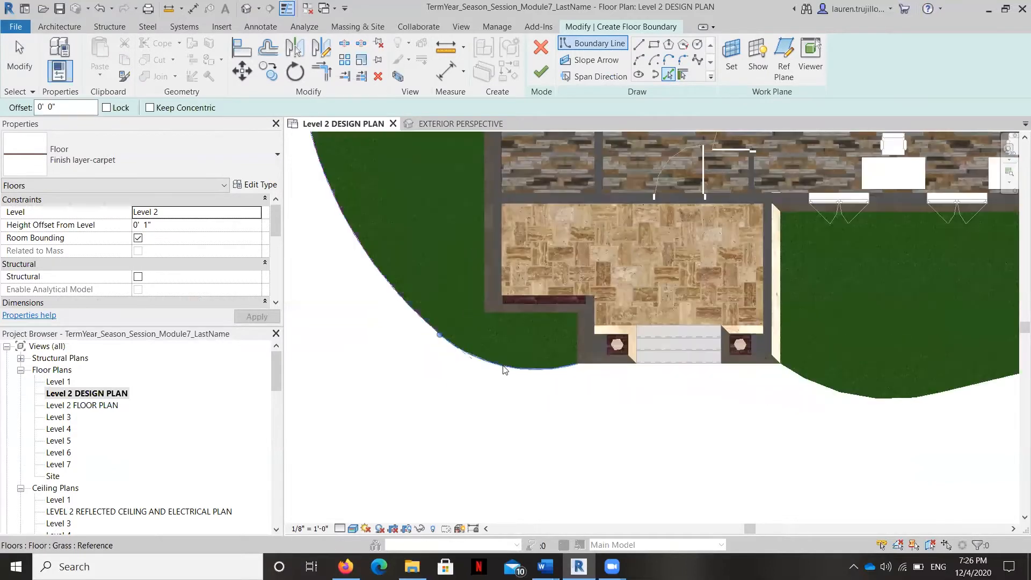
click(637, 366)
click(799, 374)
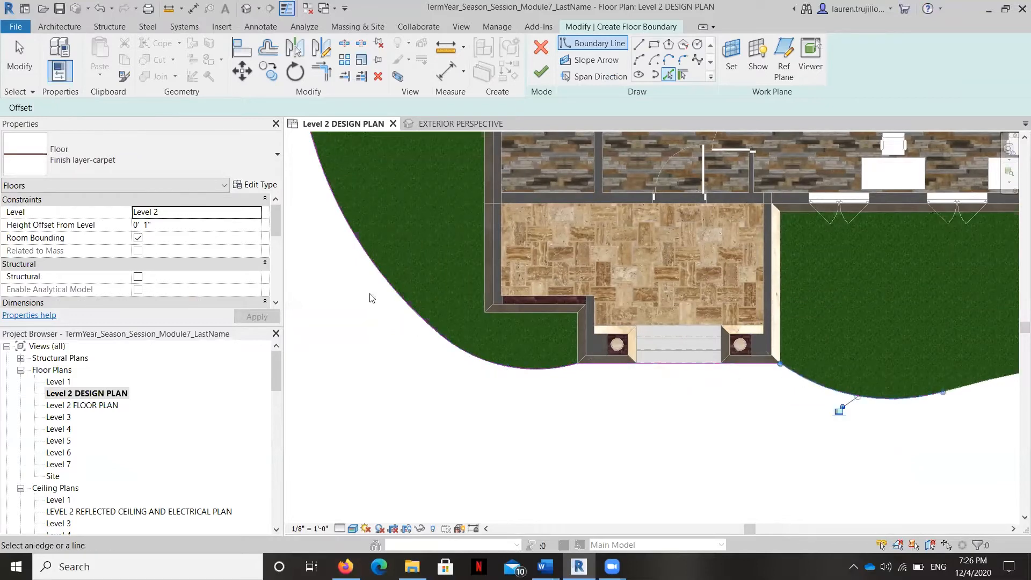
scroll(842, 409, down, 3)
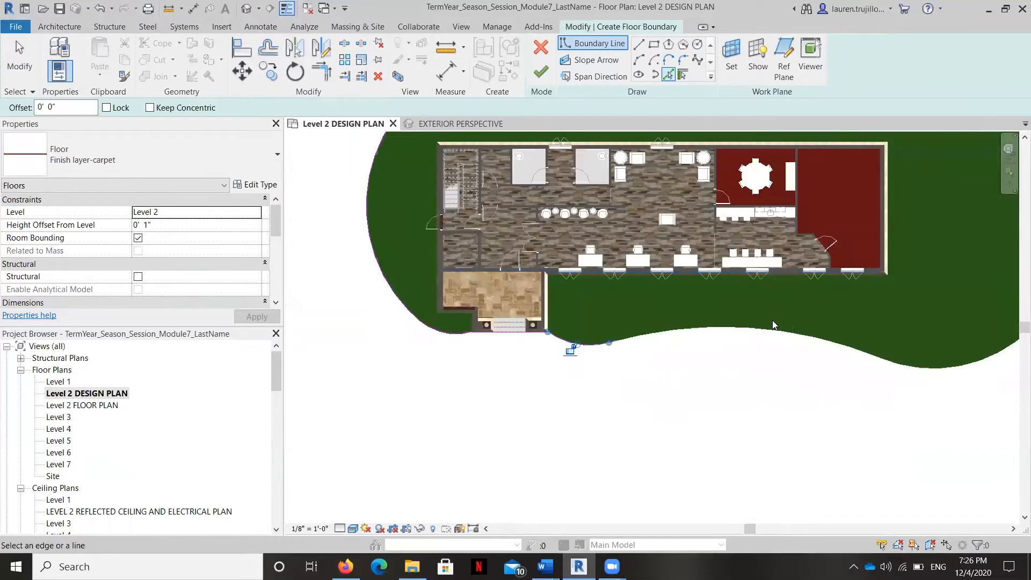
click(944, 368)
middle_drag(792, 410, 548, 456)
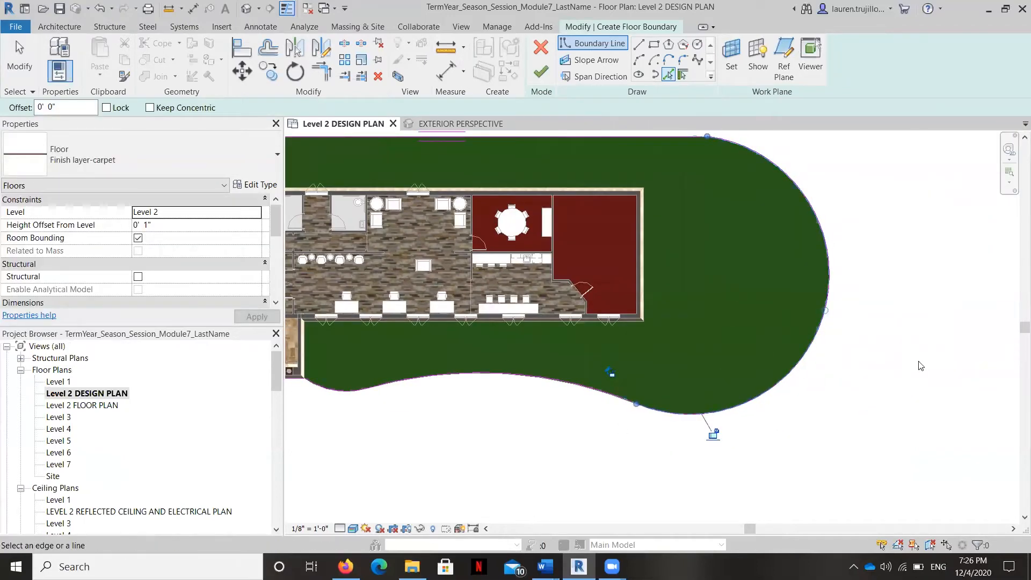
click(657, 141)
middle_drag(623, 215, 866, 243)
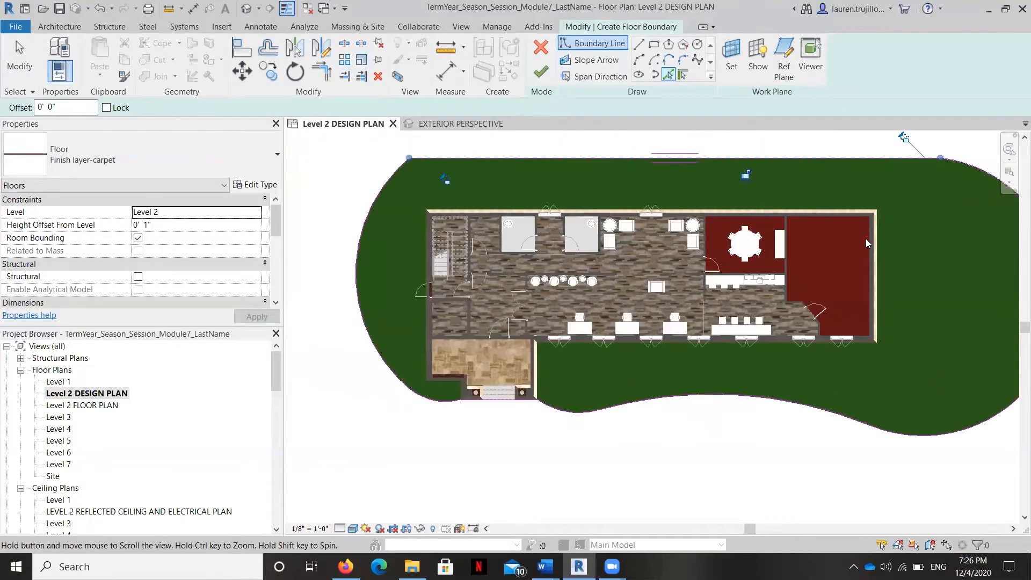
key(Escape)
click(608, 156)
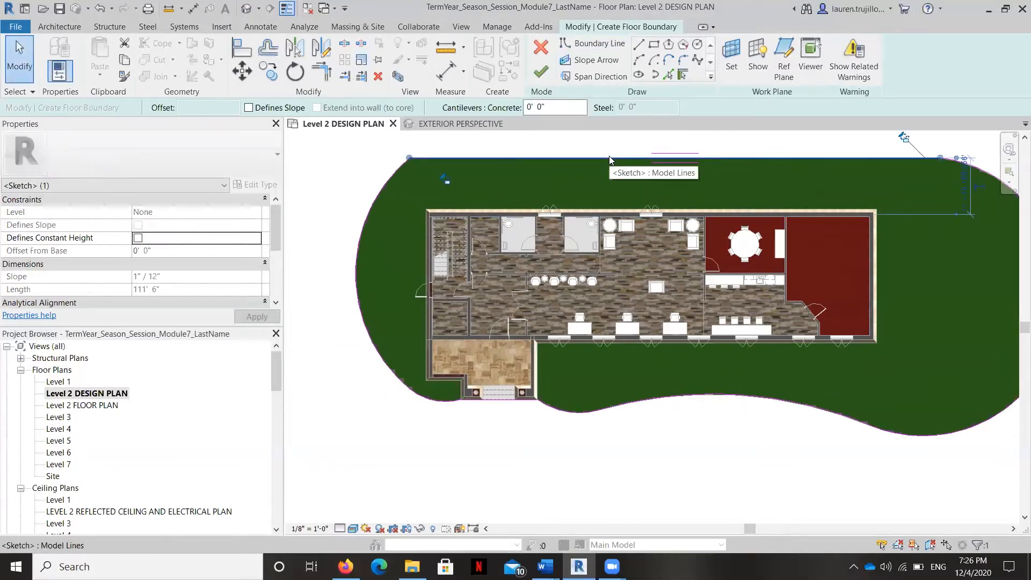
key(Escape)
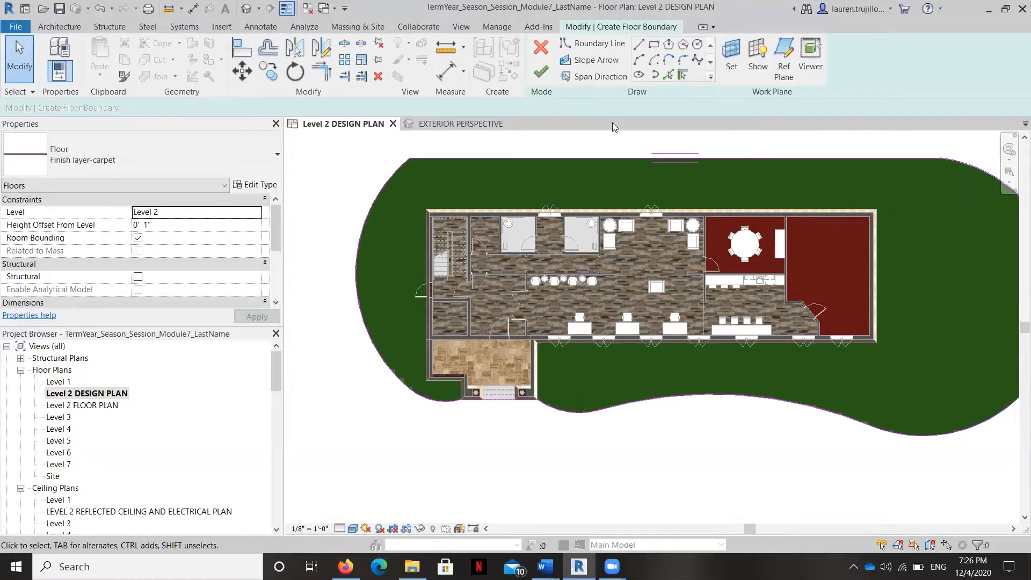
Step: Offset copies of the straight rear edge and the large curved boundary edges outward by 3' 6"
click(268, 48)
drag(301, 108, 279, 109)
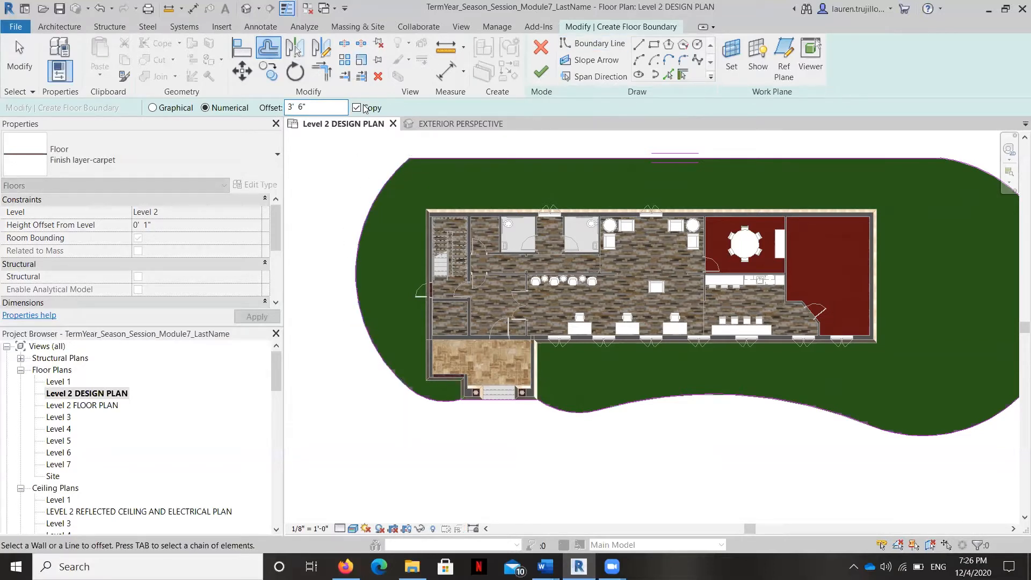
click(381, 184)
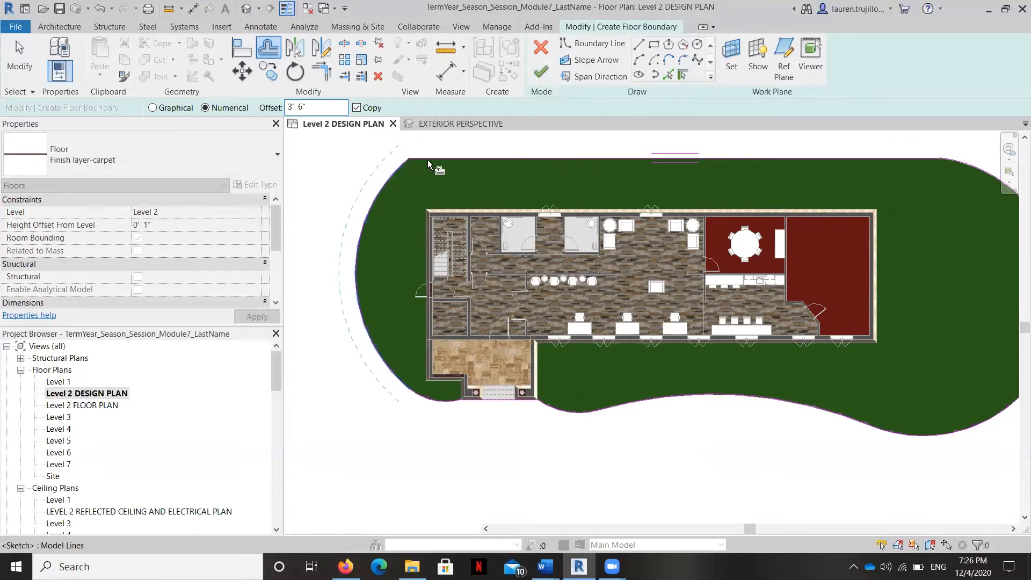
click(509, 169)
click(1006, 161)
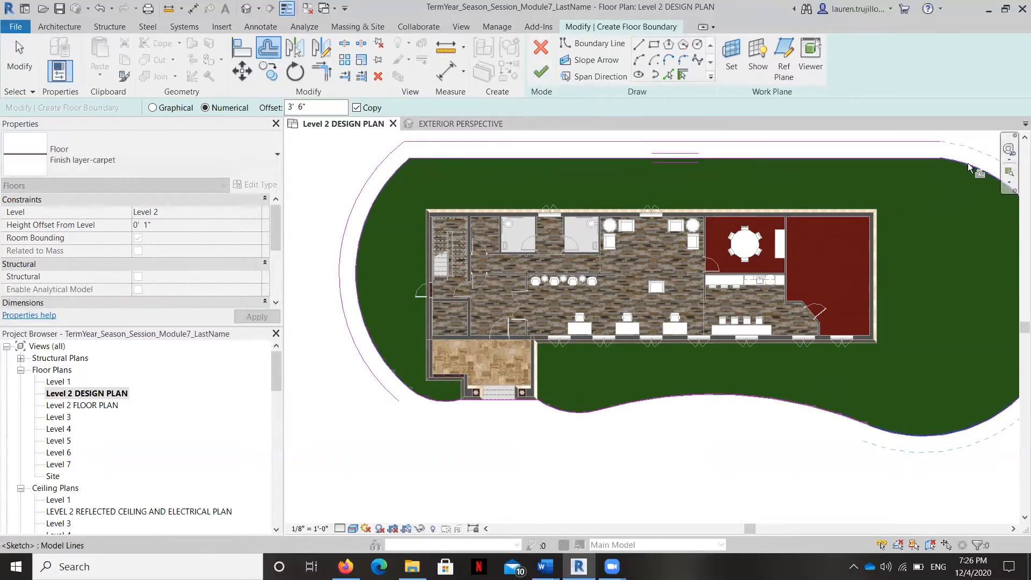
scroll(739, 205, down, 2)
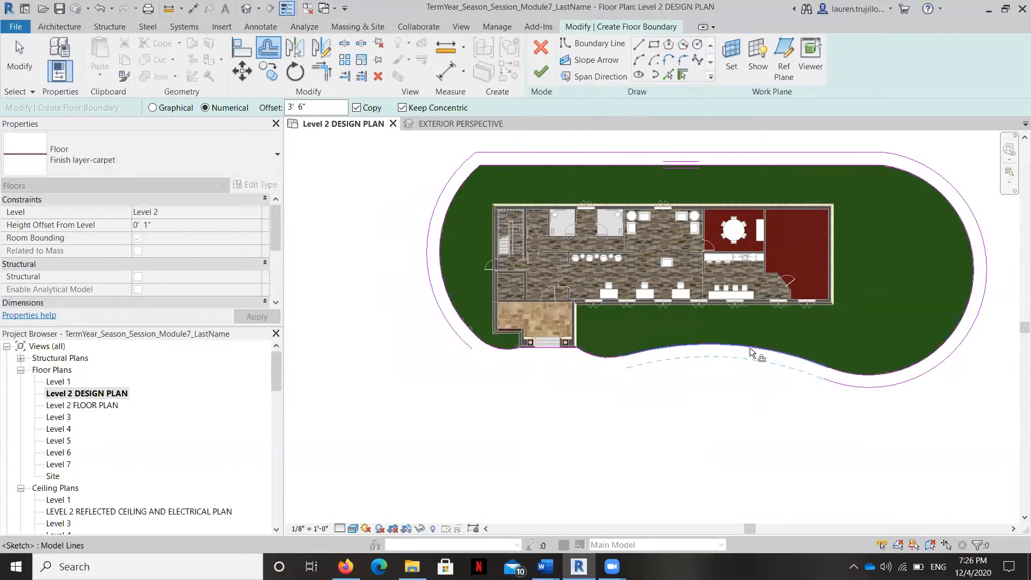
click(808, 359)
Step: Draw a boundary arc in front of the entrance joining the open ends of the two offset curves
scroll(467, 355, up, 2)
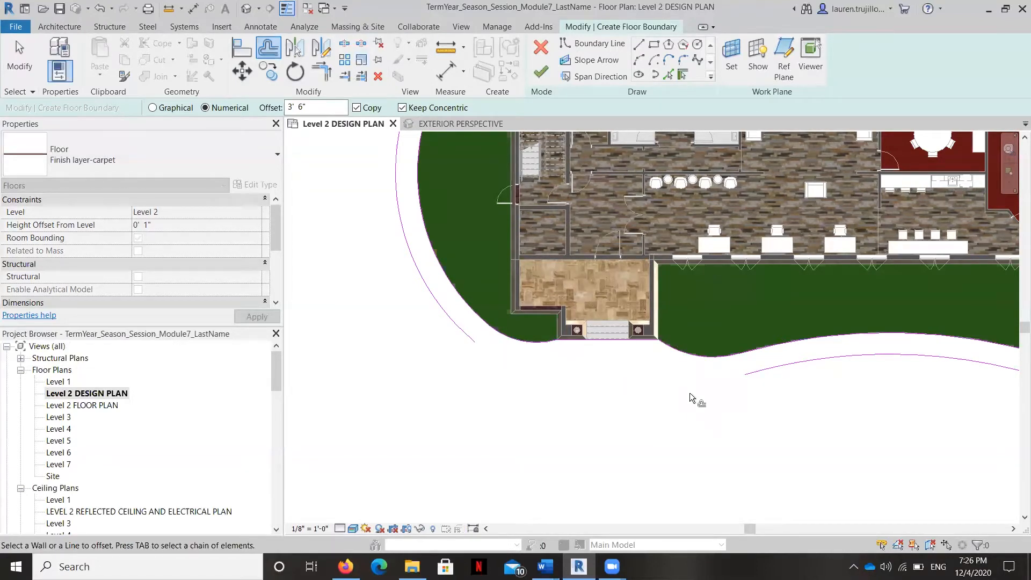
click(639, 60)
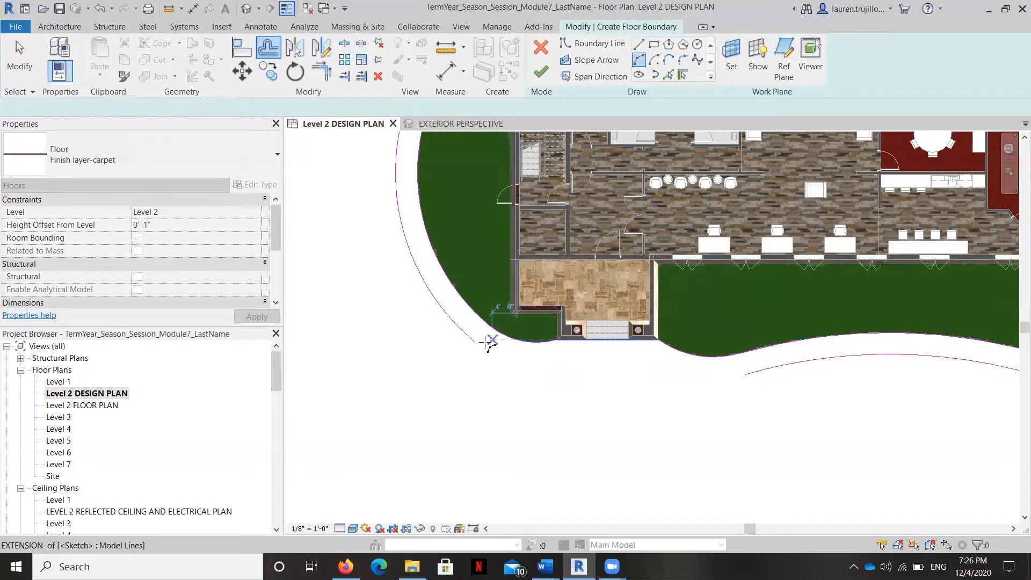
click(473, 341)
click(745, 374)
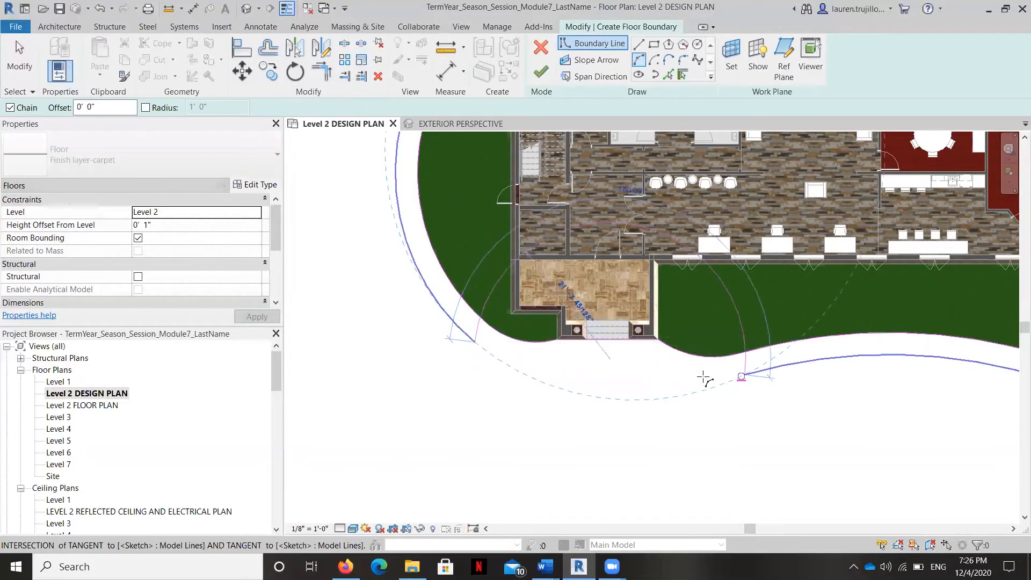
click(589, 381)
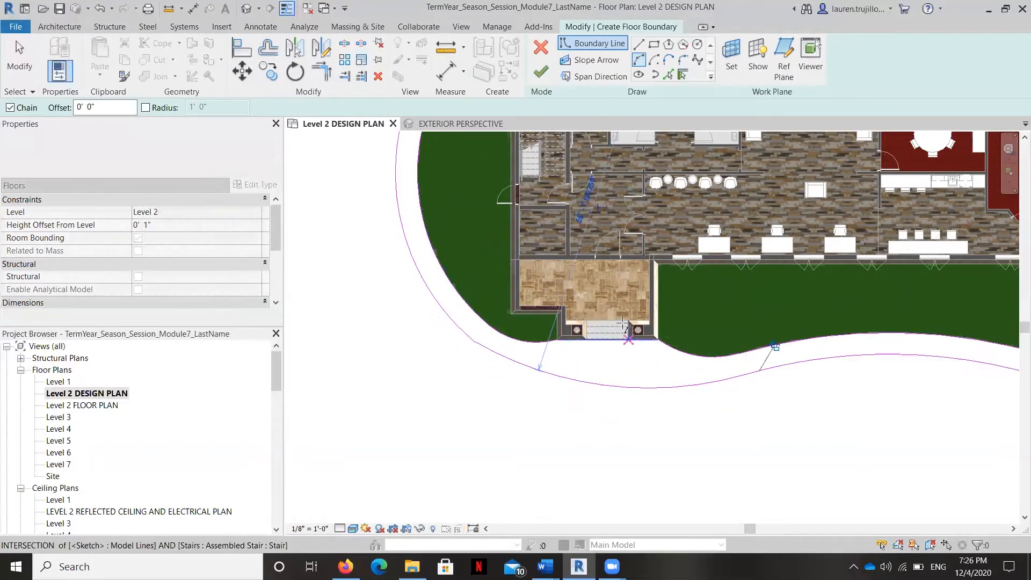
key(Escape)
scroll(396, 329, down, 1)
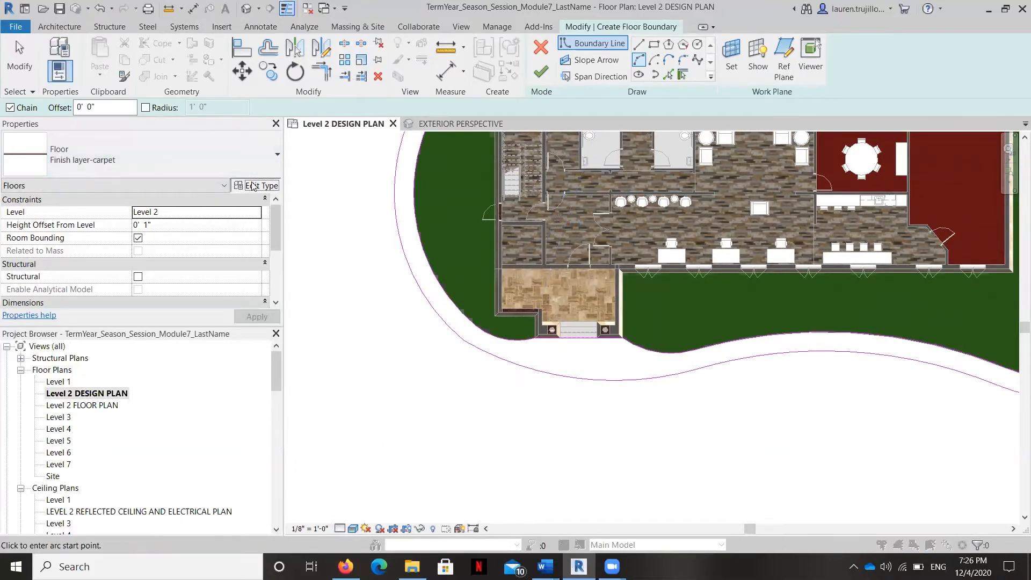
Step: Duplicate the Finish layer-carpet floor type as Sidewalk
click(256, 185)
click(854, 125)
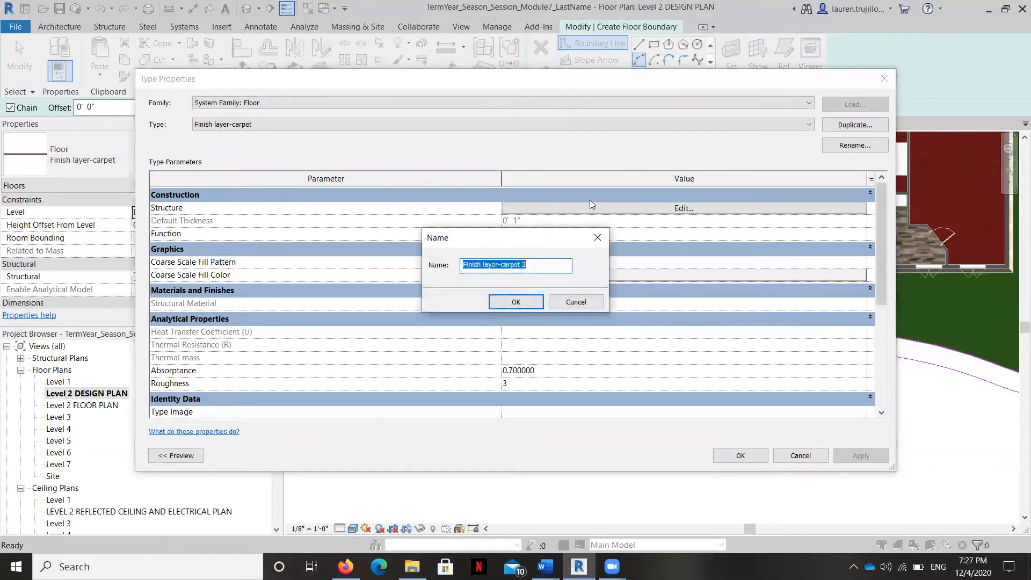
click(533, 265)
drag(401, 252, 384, 251)
key(Caps_Lock)
text(s)
key(Caps_Lock)
text(IDEWAL)
key(BackSpace)
key(BackSpace)
key(BackSpace)
key(BackSpace)
key(BackSpace)
key(BackSpace)
key(BackSpace)
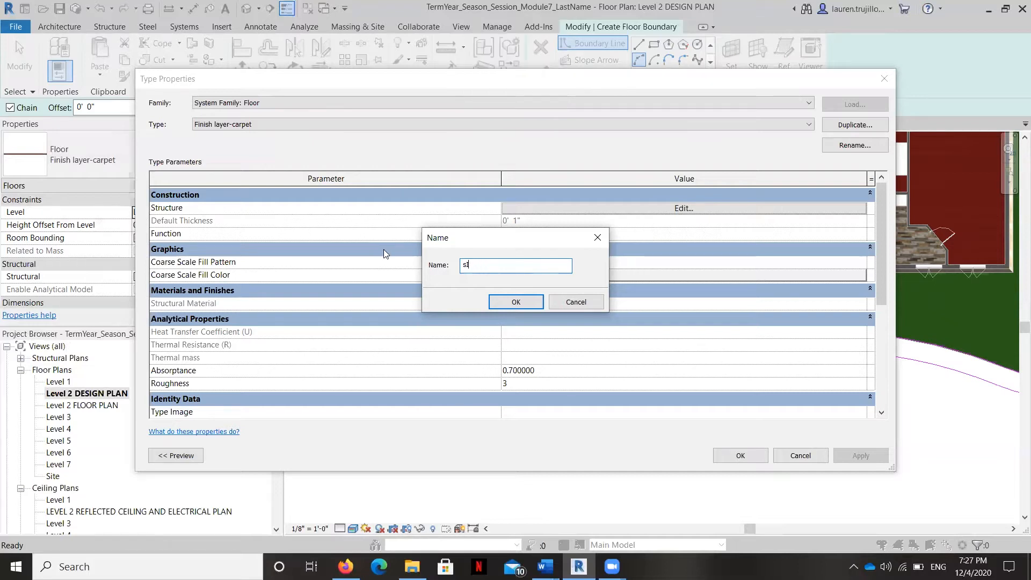
text(S)
key(Caps_Lock)
text(idew)
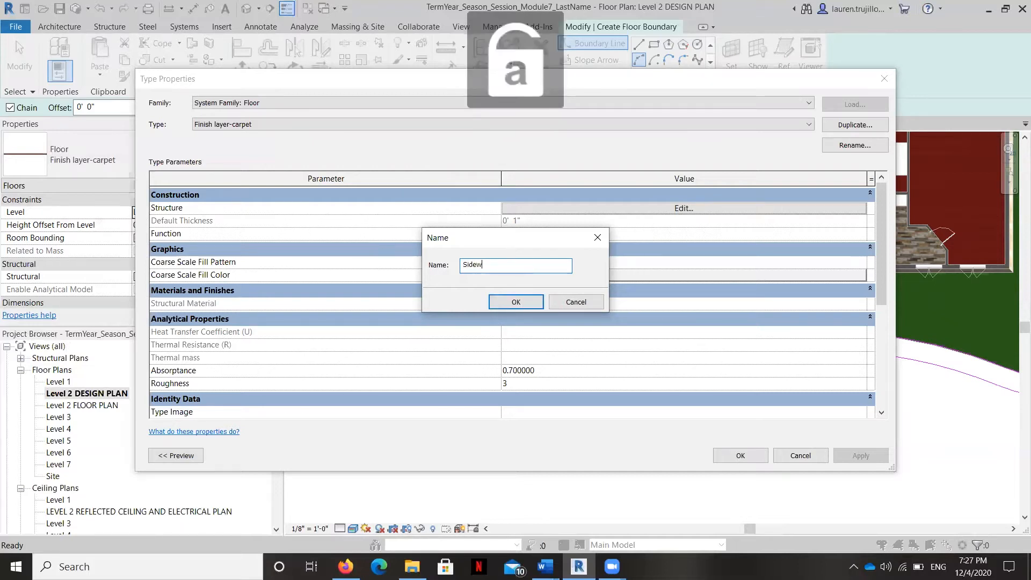
text(alk)
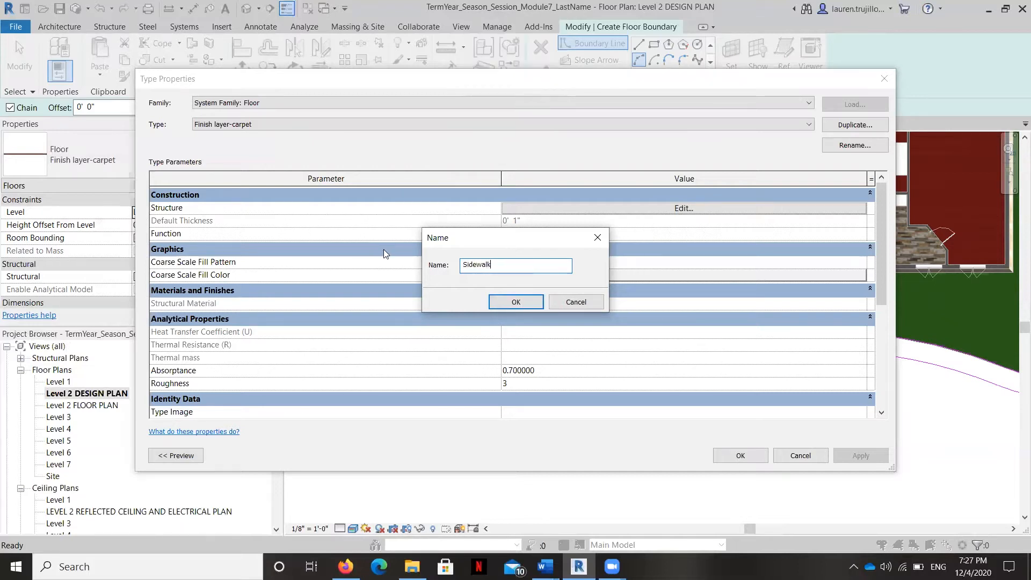
click(524, 304)
Step: Assign Concrete, Cast-in-Place gray to the Sidewalk type's Finish 1 [4] layer and apply the type to the floor
click(628, 207)
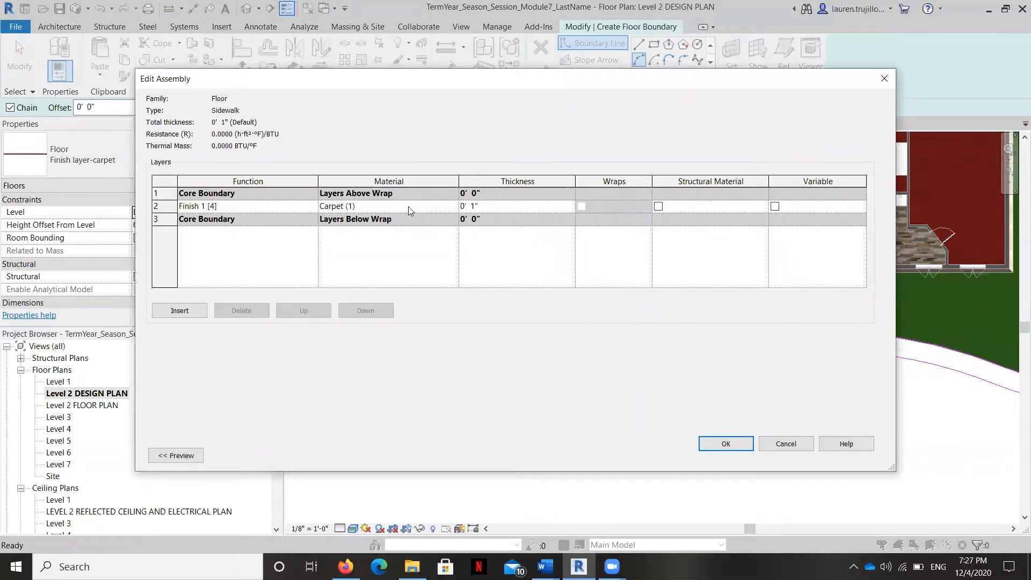
click(408, 206)
click(453, 206)
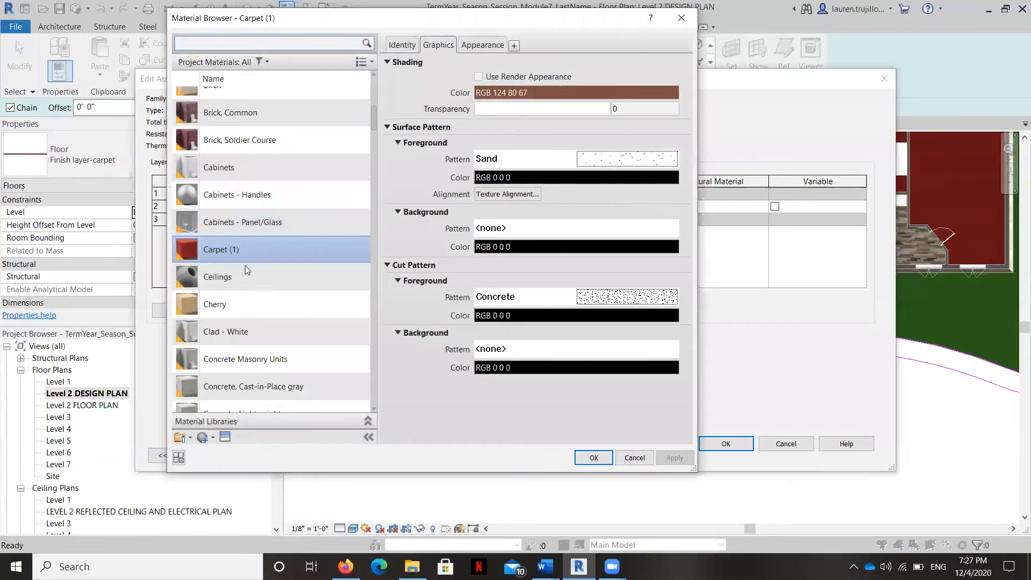
scroll(244, 264, up, 5)
scroll(244, 264, down, 4)
scroll(243, 264, down, 3)
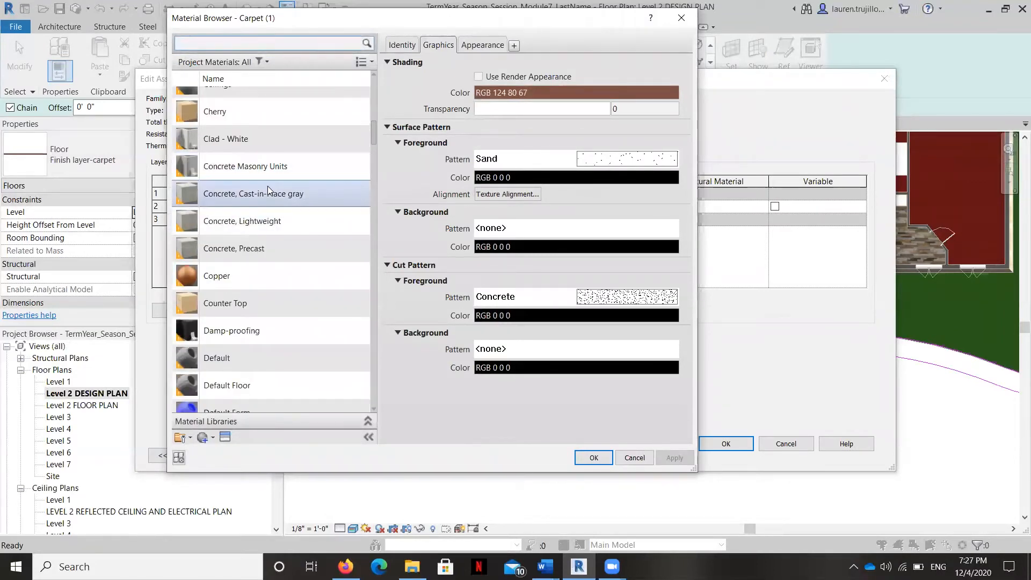
click(267, 188)
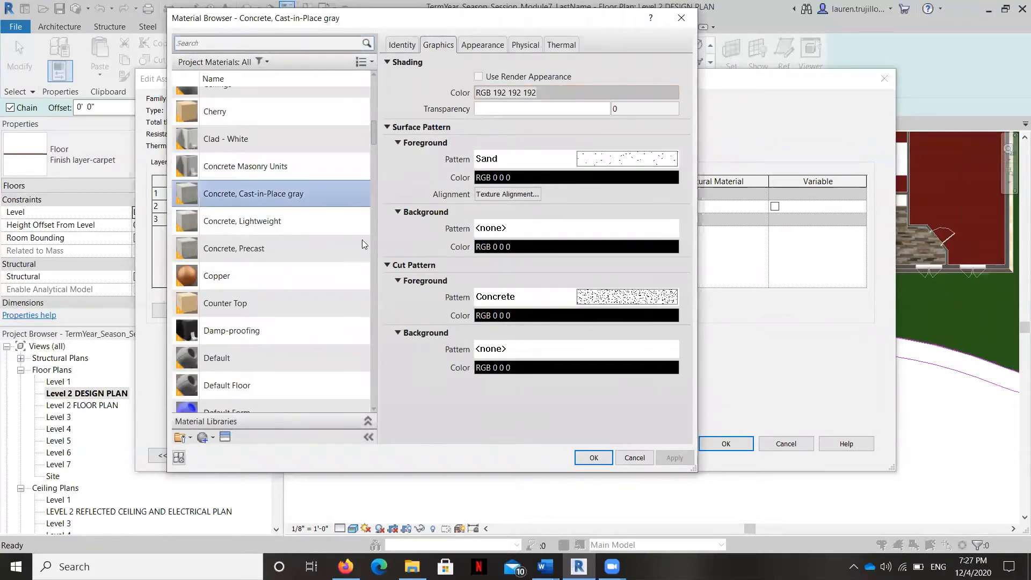
click(603, 458)
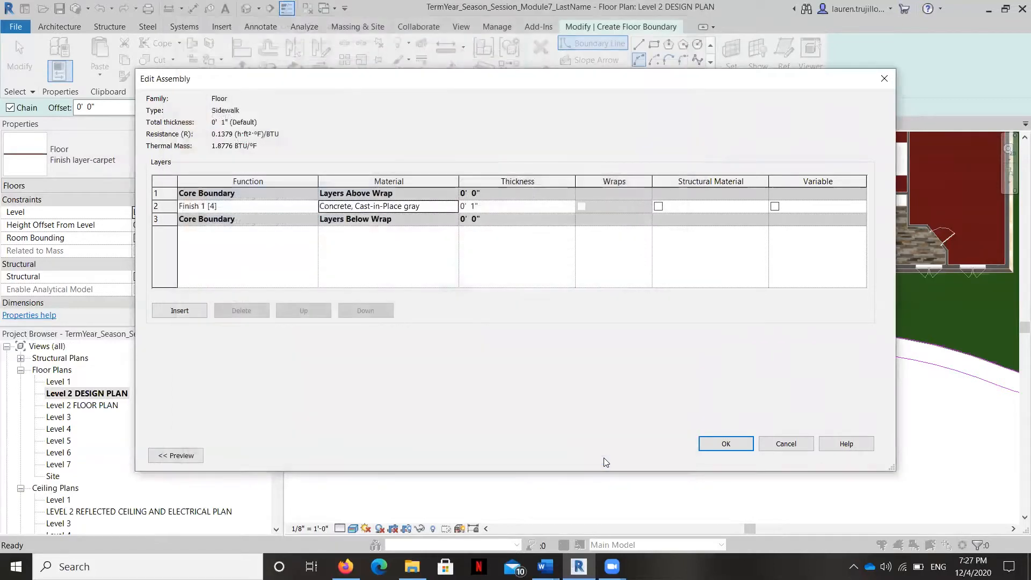
click(725, 444)
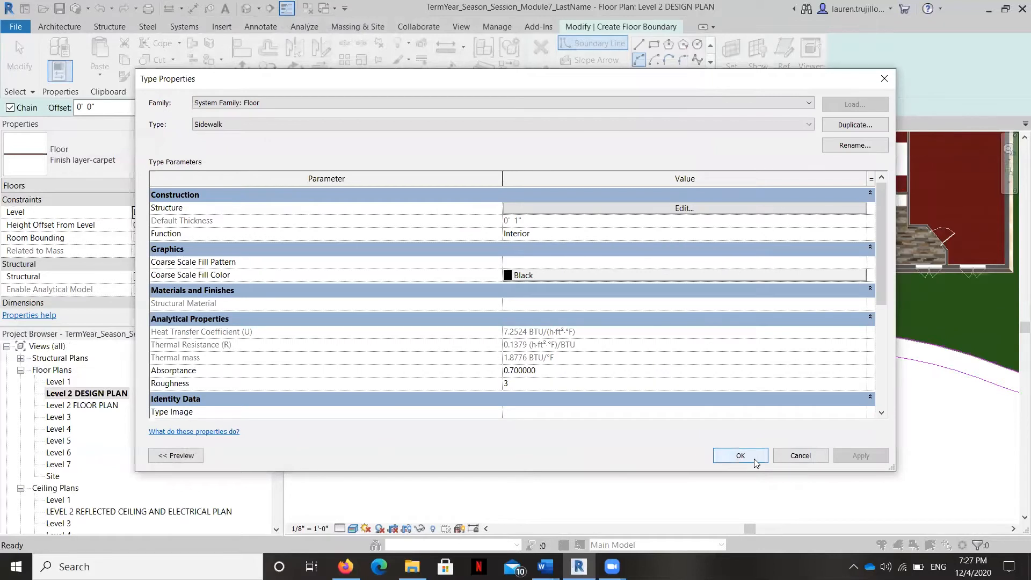
click(740, 455)
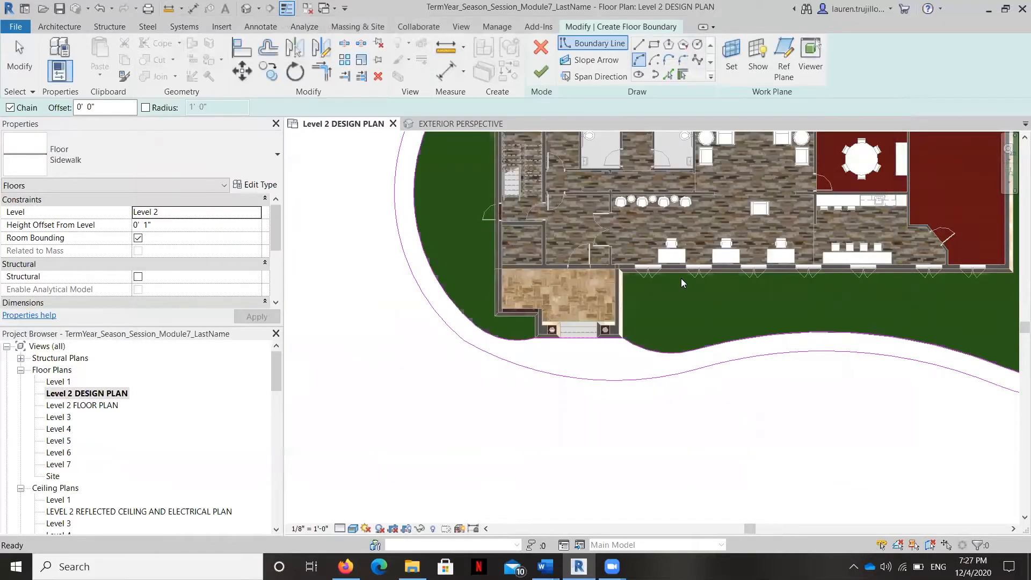
Step: Finish the sidewalk floor sketch without attaching the walls to the floor's bottom, and clear the selection
click(541, 72)
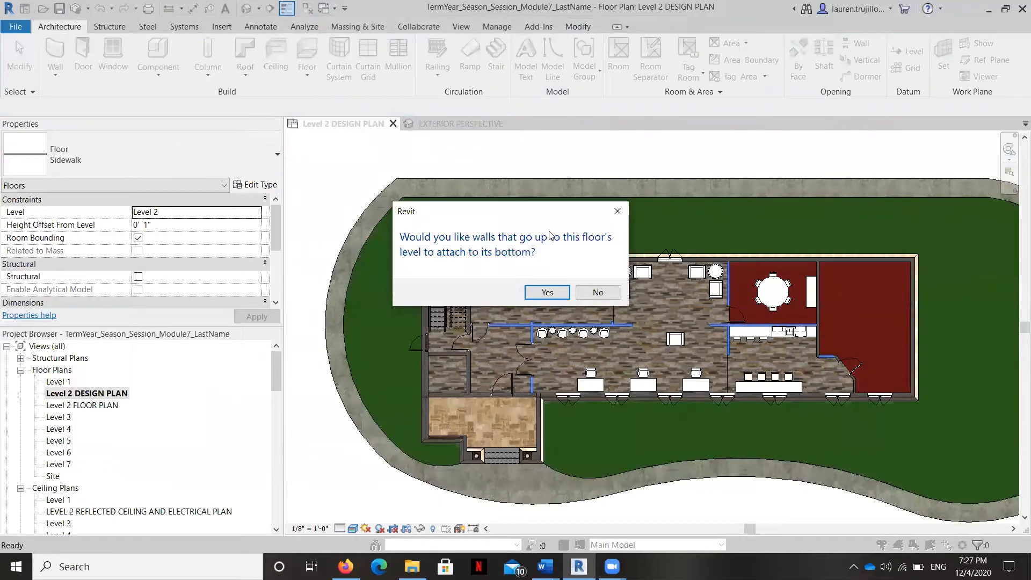
click(586, 295)
middle_drag(378, 401, 451, 279)
scroll(449, 285, down, 3)
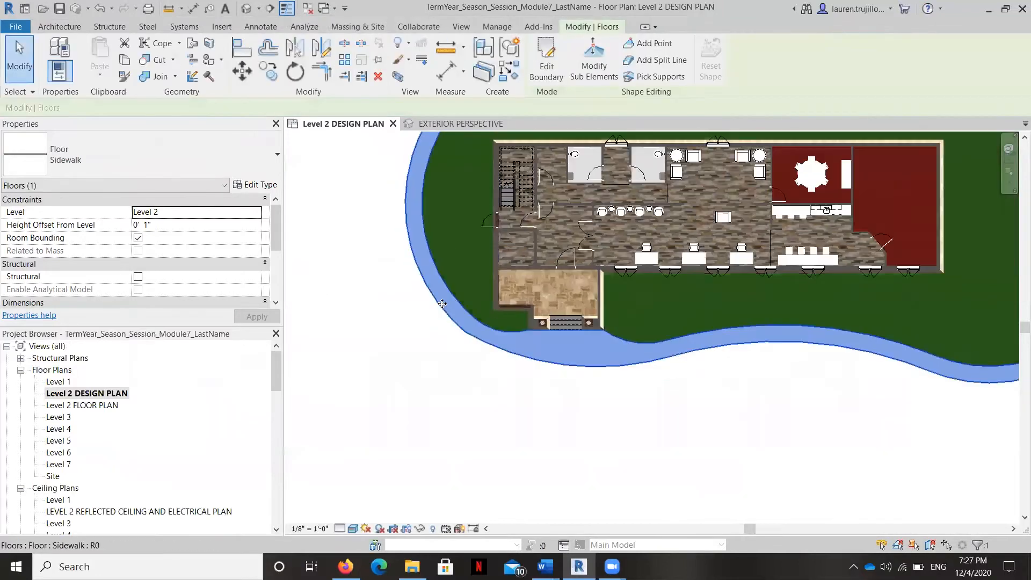
click(480, 384)
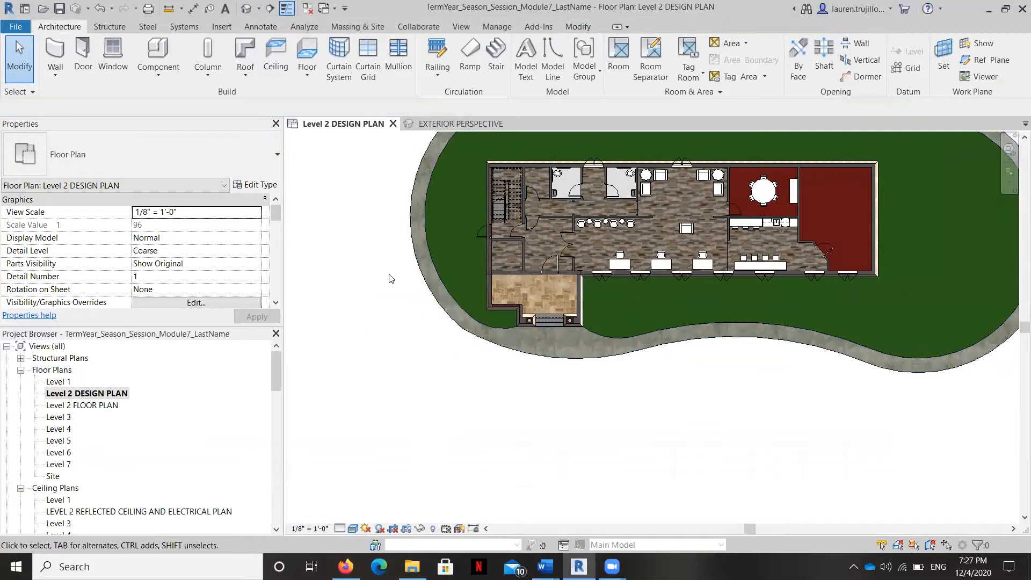
Step: Start a new floor on the design plan and pick the sidewalk's outer edges all the way around as its boundary lines
scroll(390, 278, down, 1)
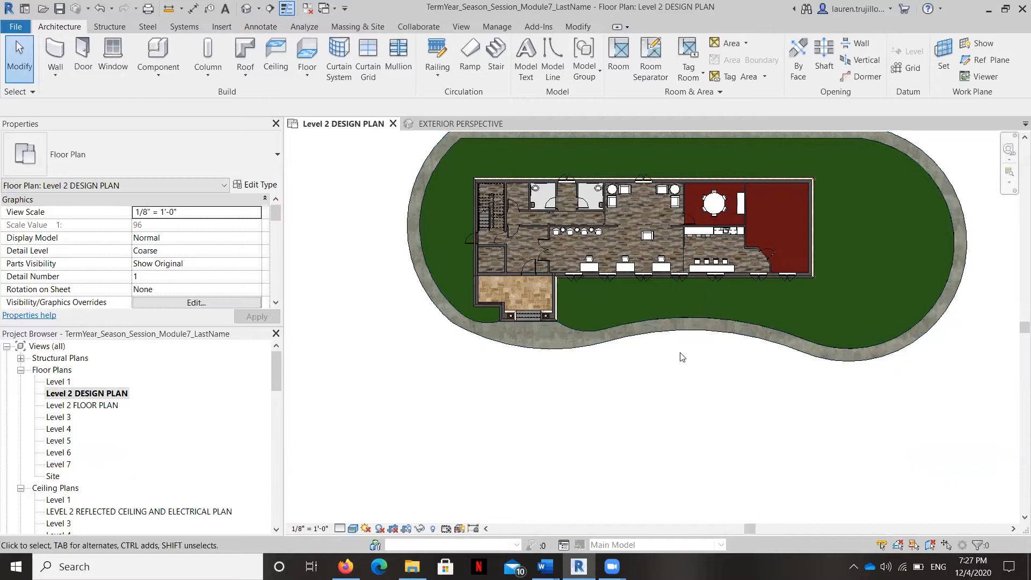
scroll(467, 378, down, 2)
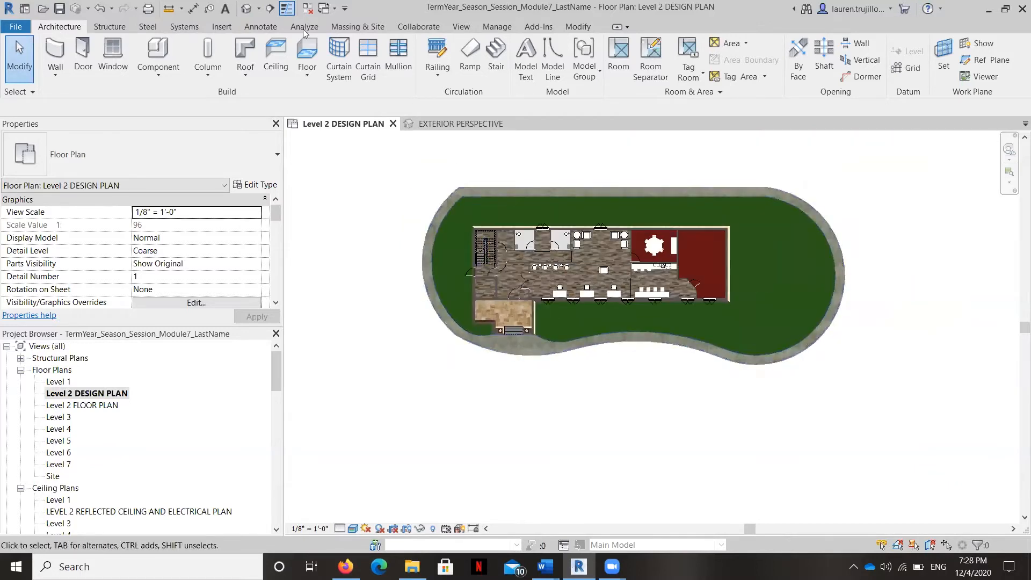
click(306, 75)
click(344, 99)
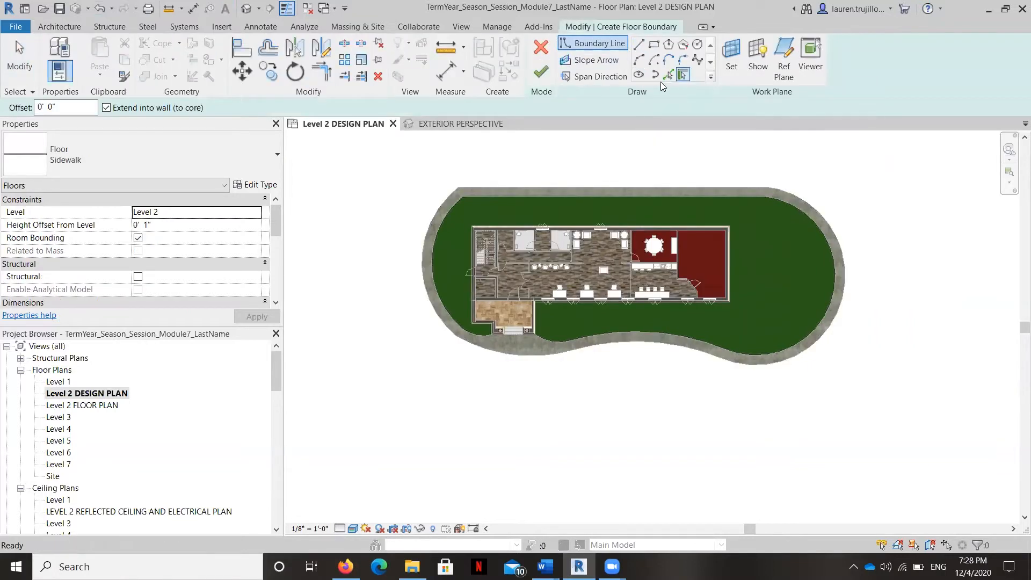
click(669, 75)
click(639, 187)
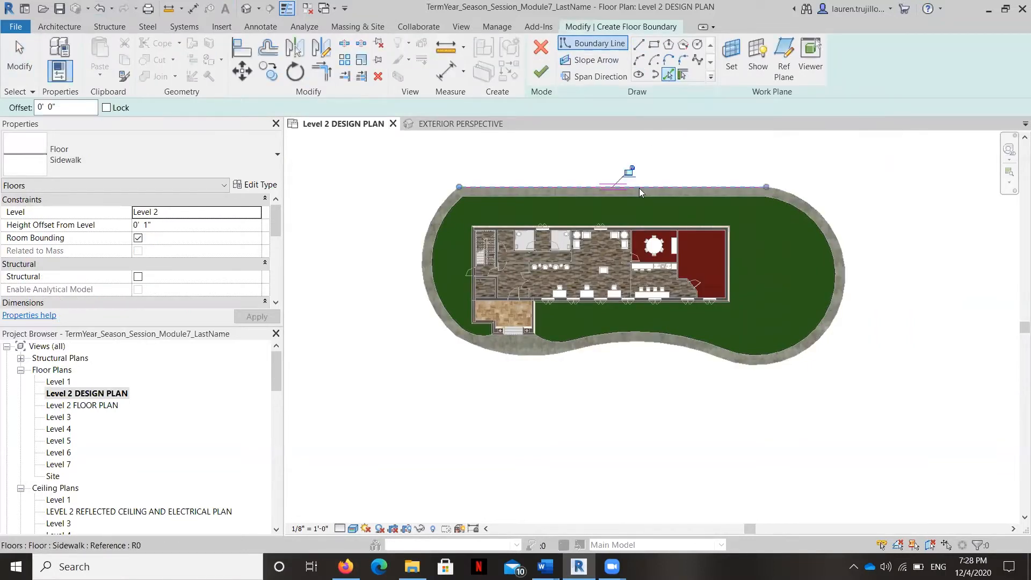
click(427, 222)
click(486, 355)
click(606, 346)
click(748, 363)
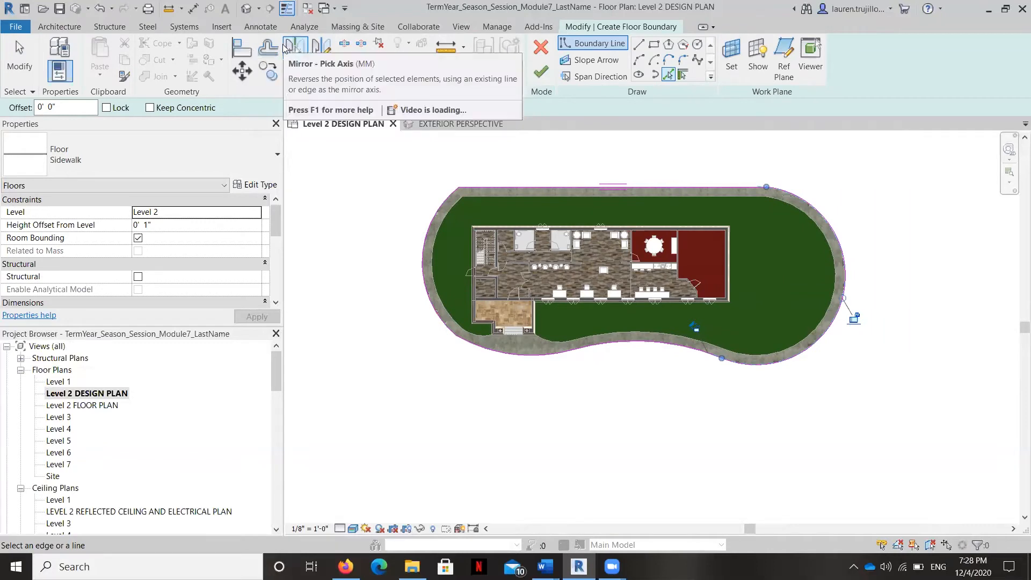
Step: Offset copies of the picked boundary lines 5'-0" outward around the whole sidewalk
click(272, 49)
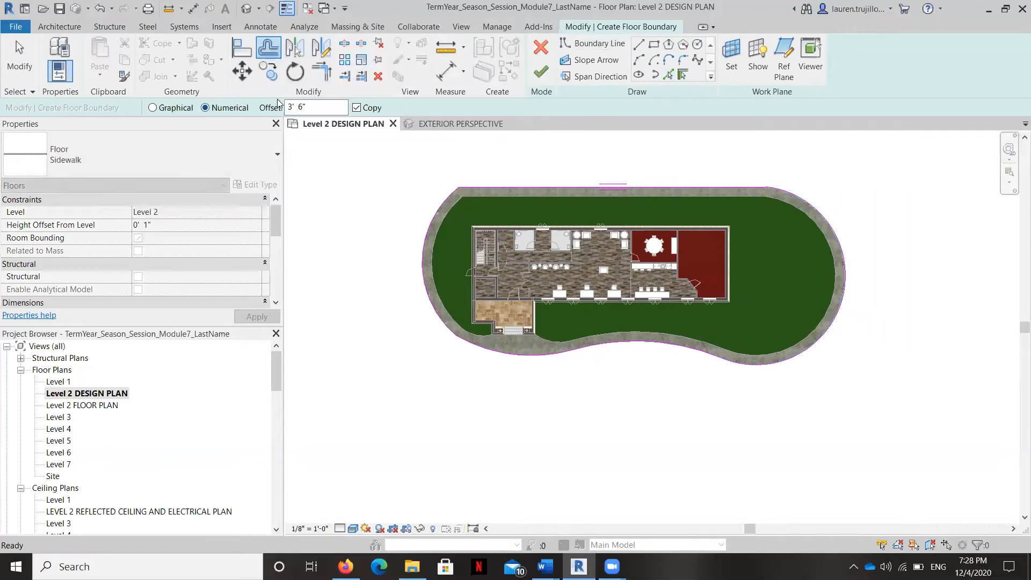
drag(303, 107, 271, 98)
text(60")
key(Return)
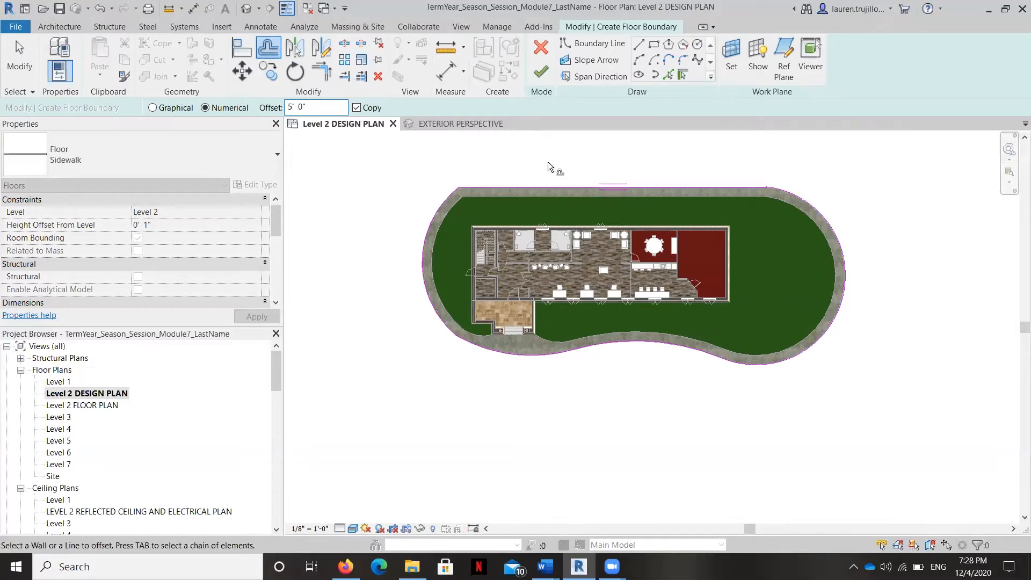
click(555, 182)
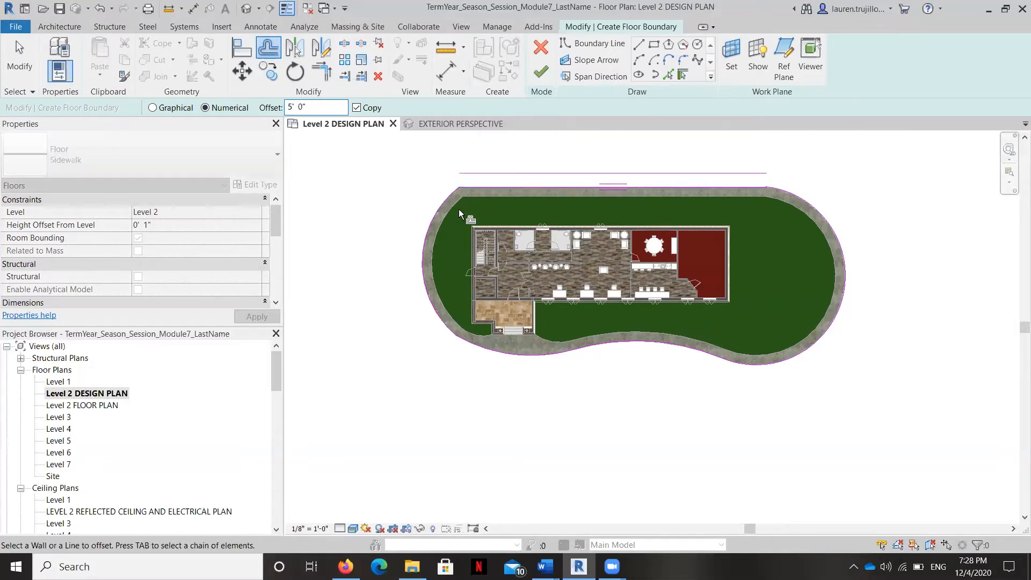
click(429, 218)
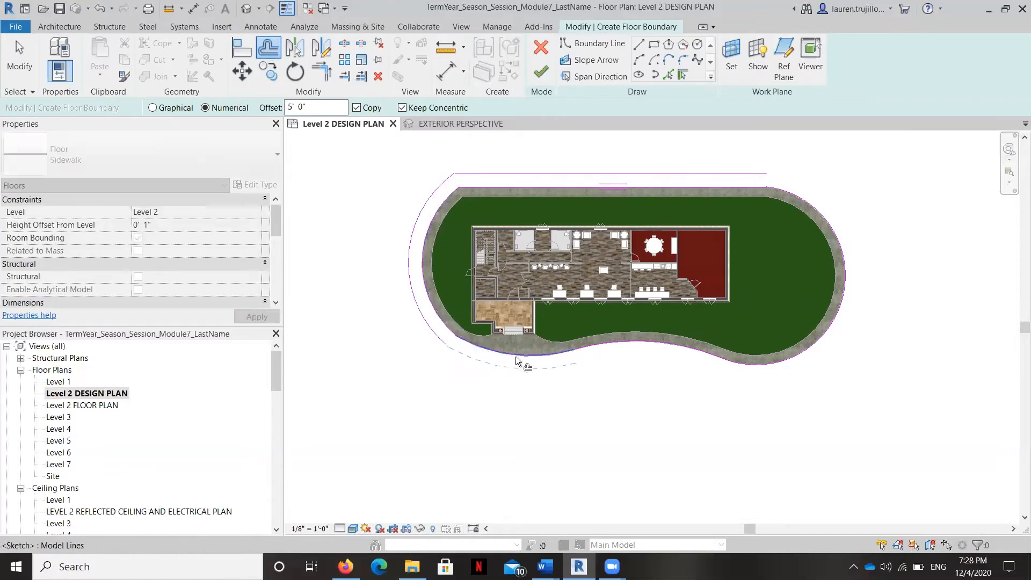
click(629, 343)
click(748, 369)
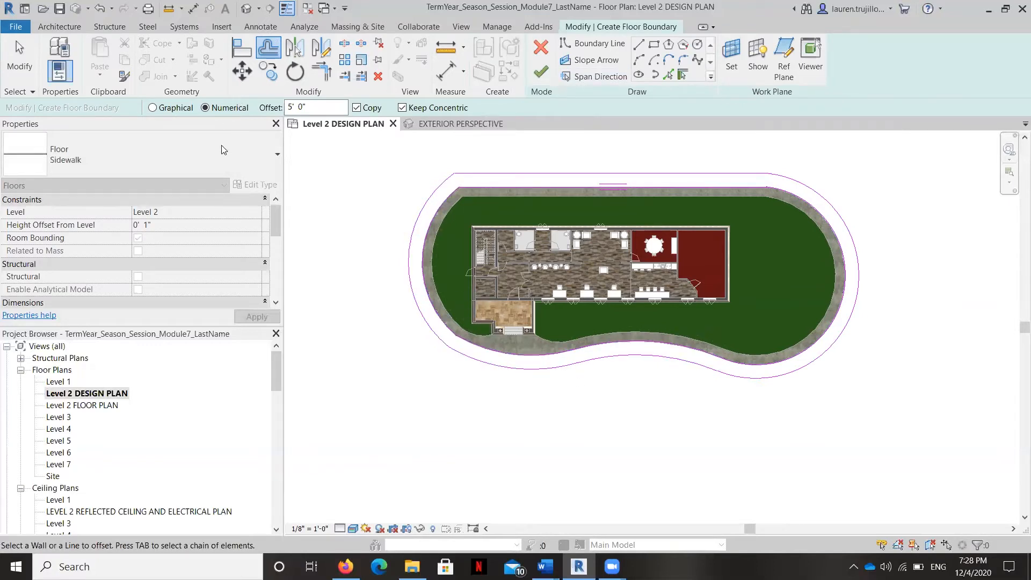
Step: Apply the Grass type to the new floor and finish its sketch without attaching the walls to the floor's bottom
click(252, 154)
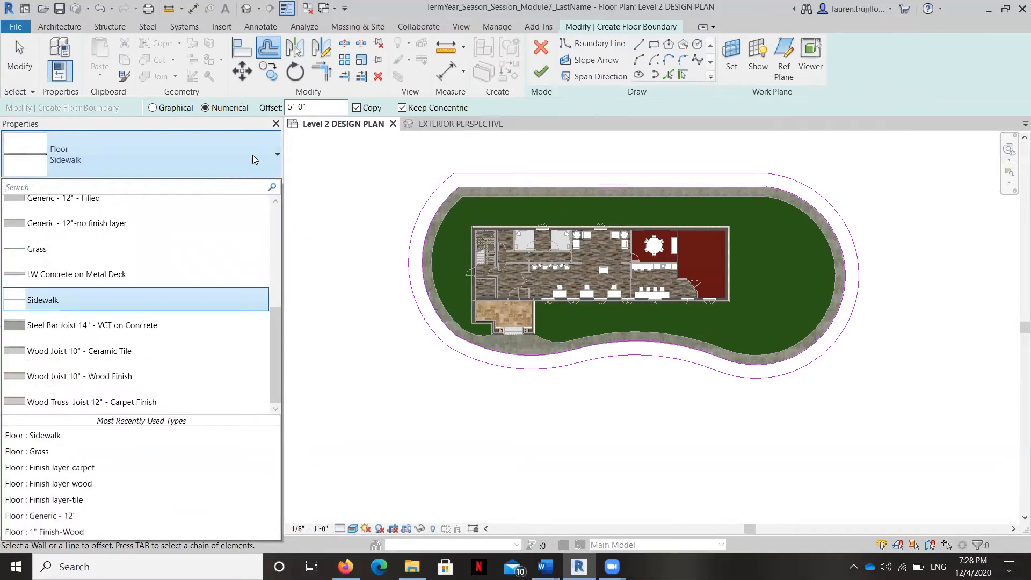
click(87, 250)
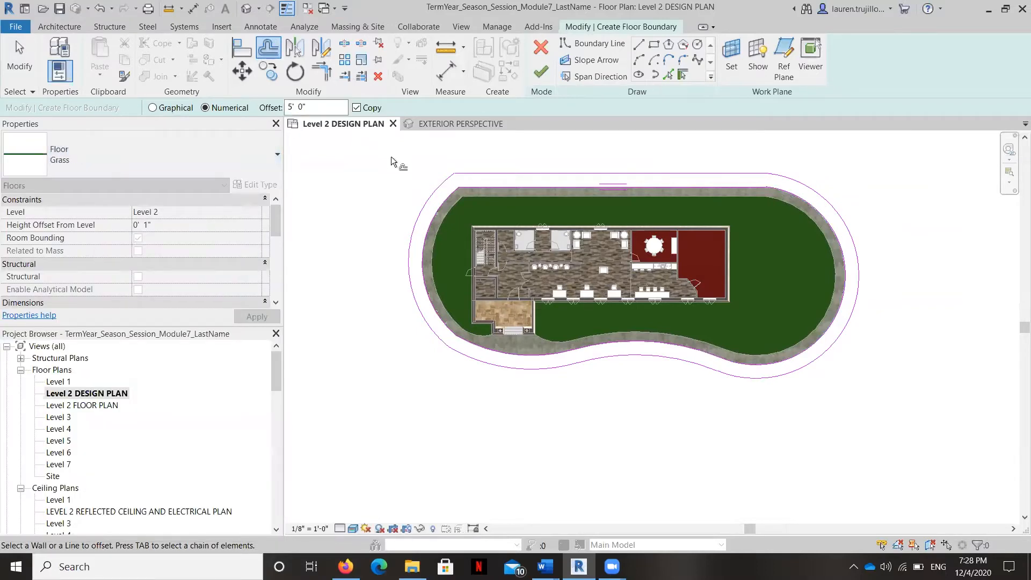
click(548, 77)
scroll(529, 197, up, 3)
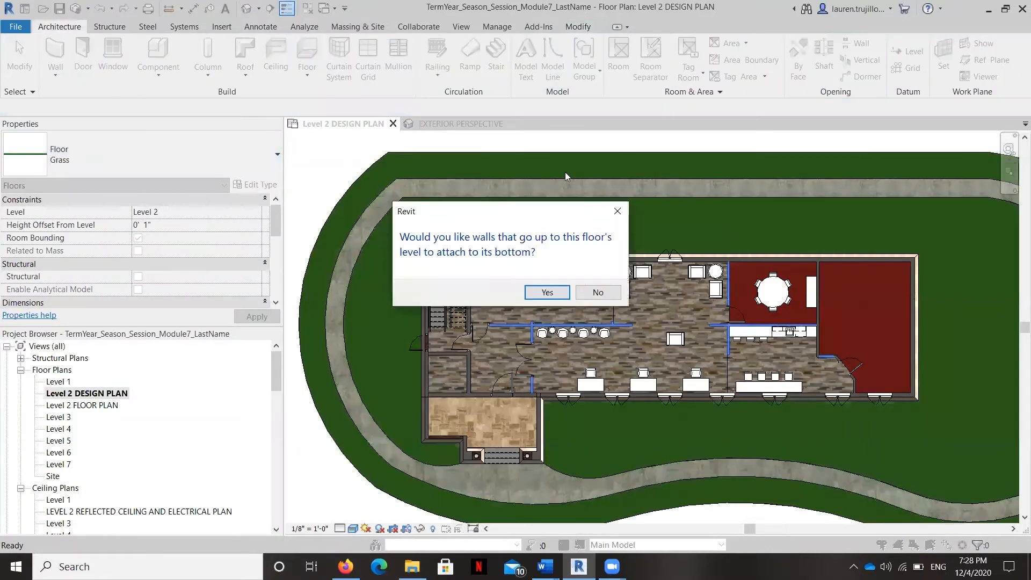
click(597, 292)
Step: Assign the outer grass ring floor to Level 1
scroll(525, 196, down, 3)
scroll(554, 158, down, 2)
scroll(482, 171, up, 3)
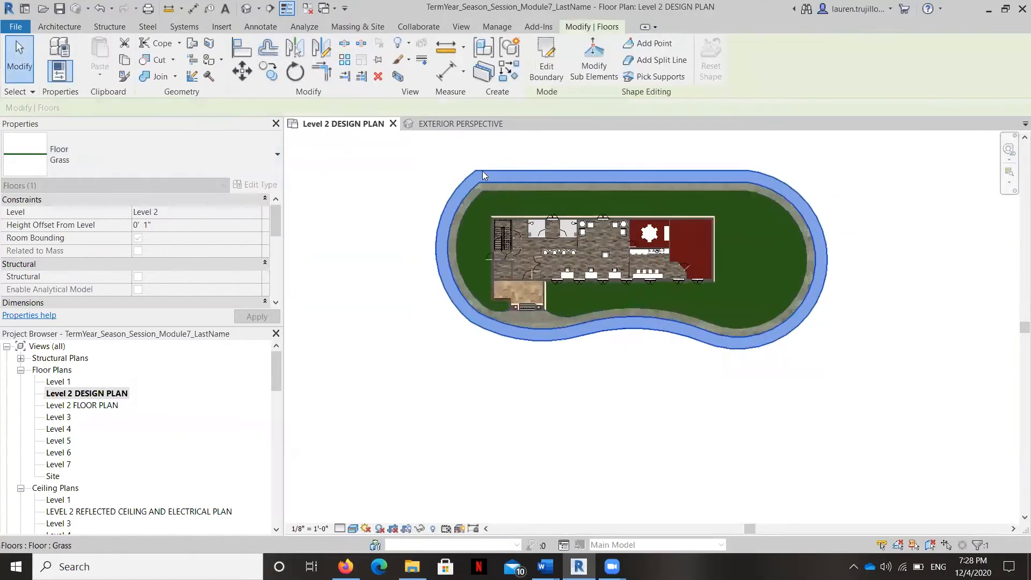
click(246, 212)
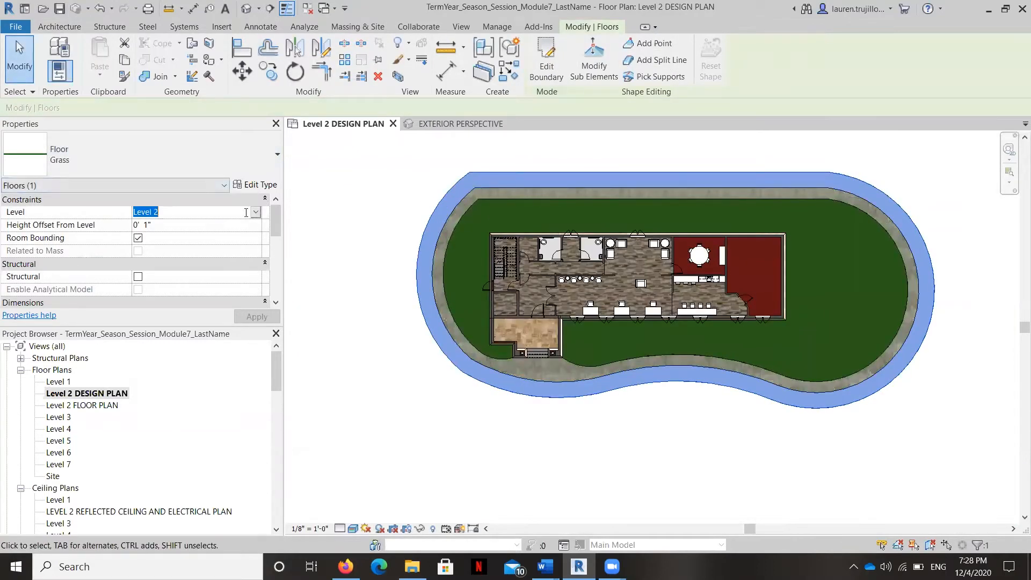
click(256, 212)
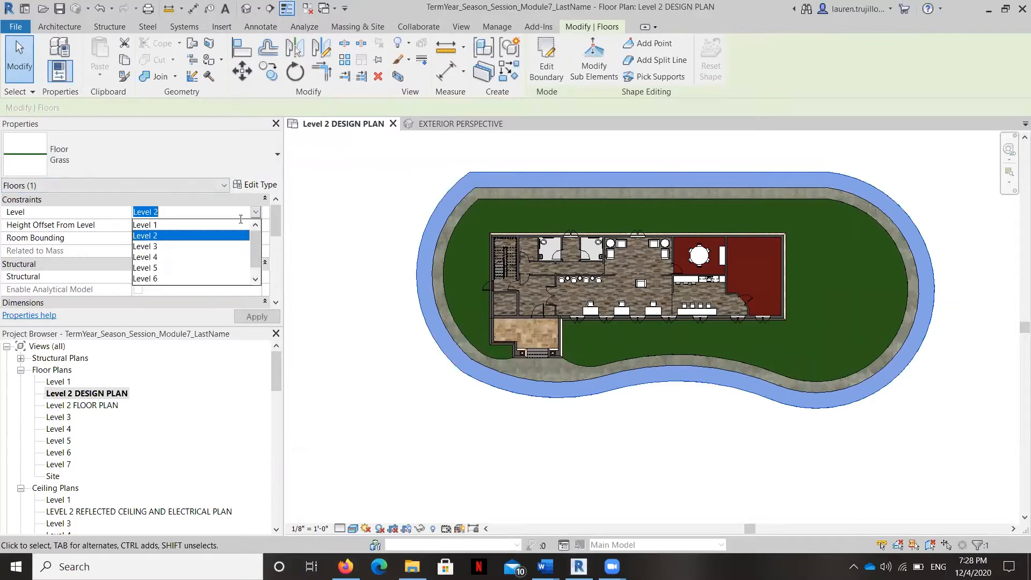
click(206, 226)
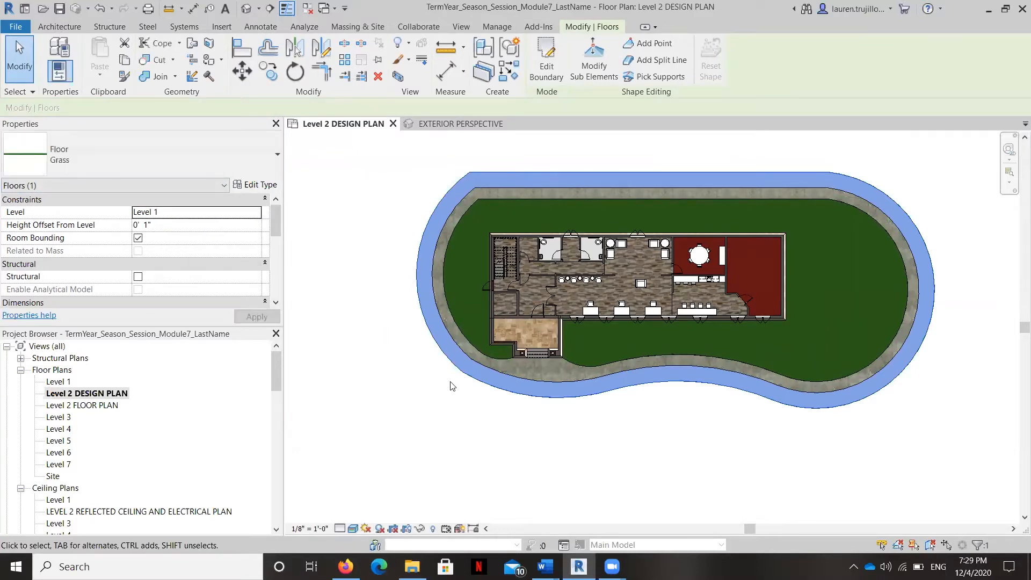
Step: Select the sidewalk floor and change its level constraint to Level 1
click(391, 451)
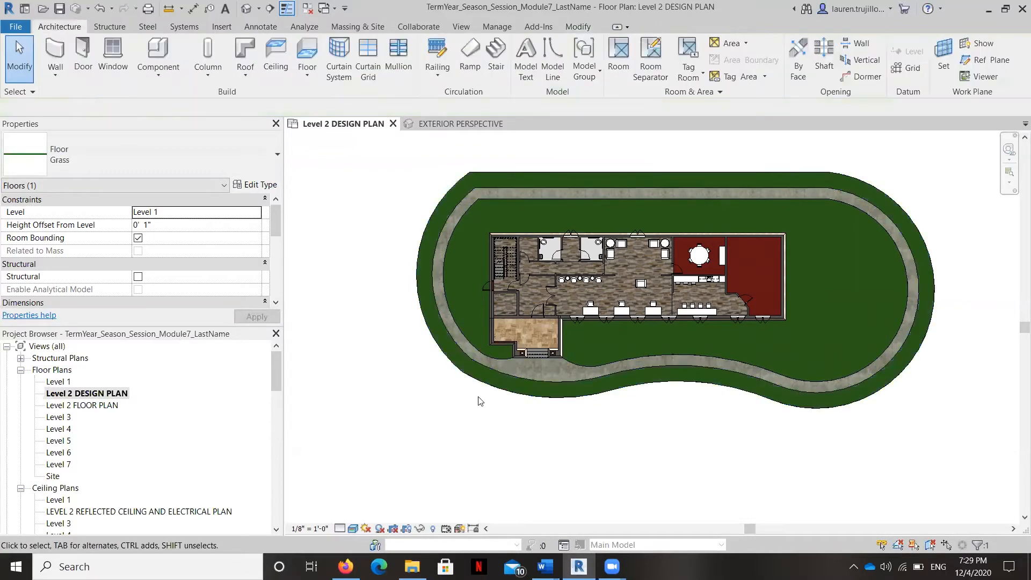
click(254, 213)
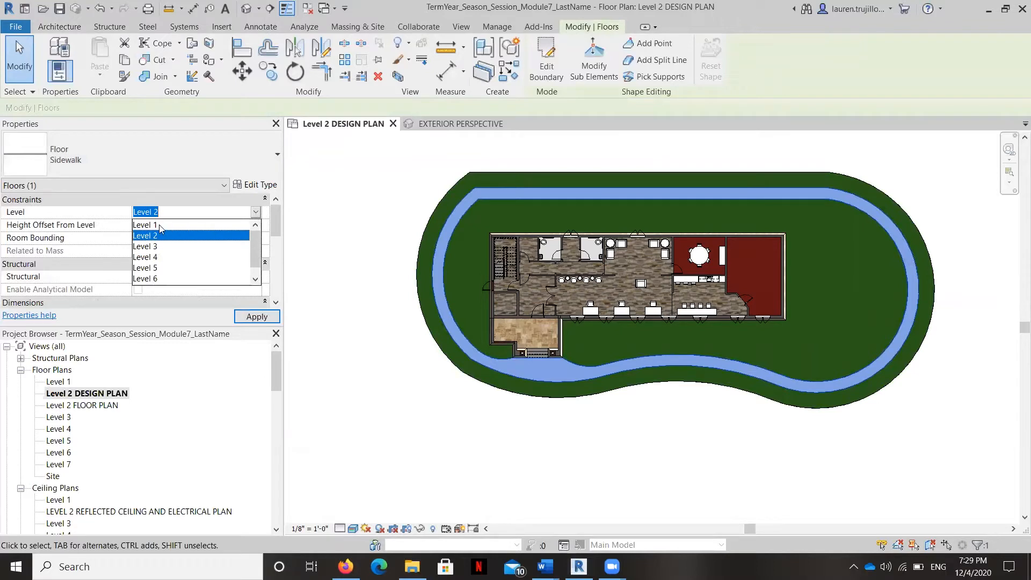
click(159, 224)
click(256, 318)
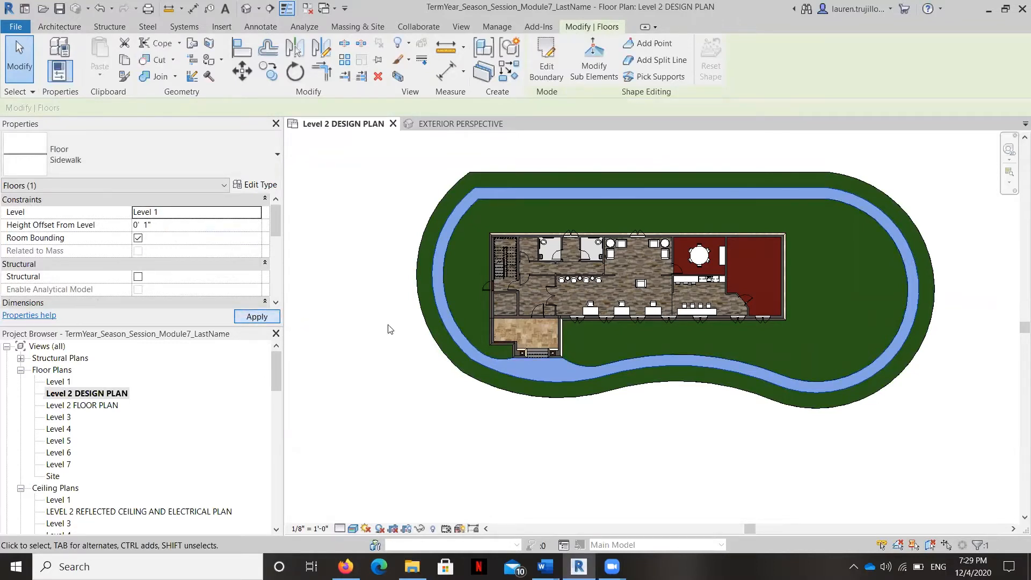
Step: Start another Grass floor and pick the outer edges of the outer grass ring as its boundary lines
scroll(466, 288, down, 1)
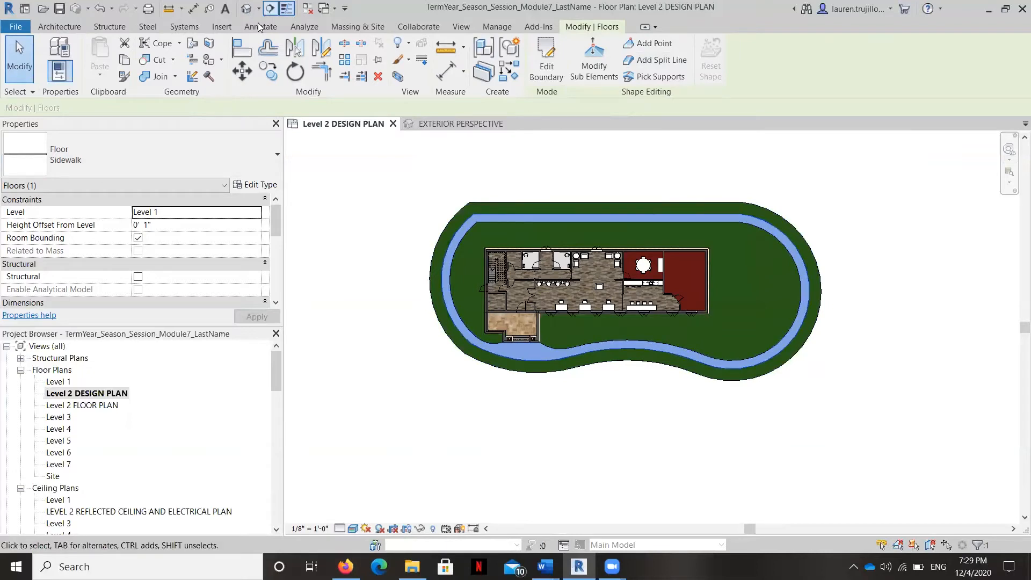
click(59, 26)
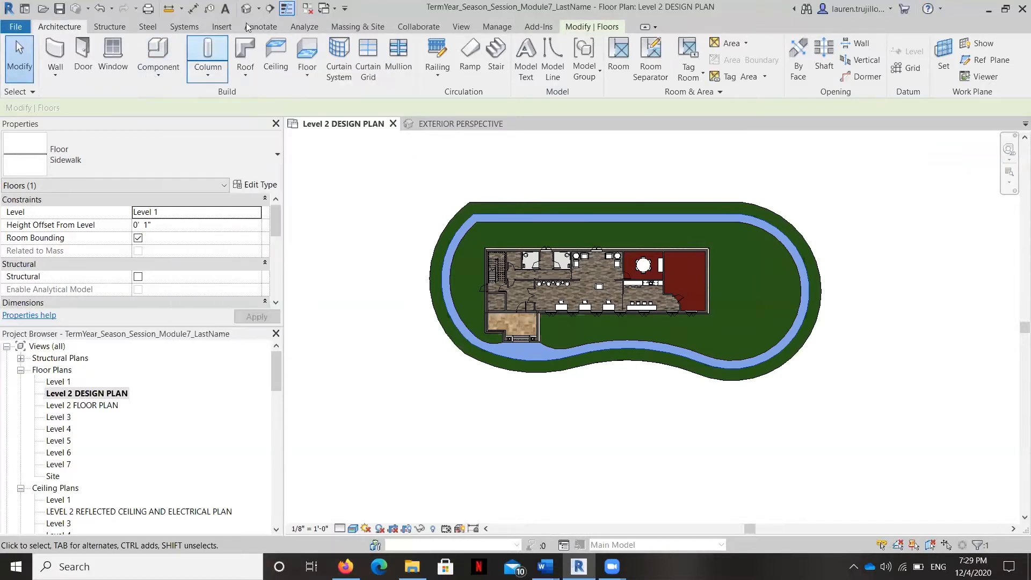
click(317, 75)
click(344, 98)
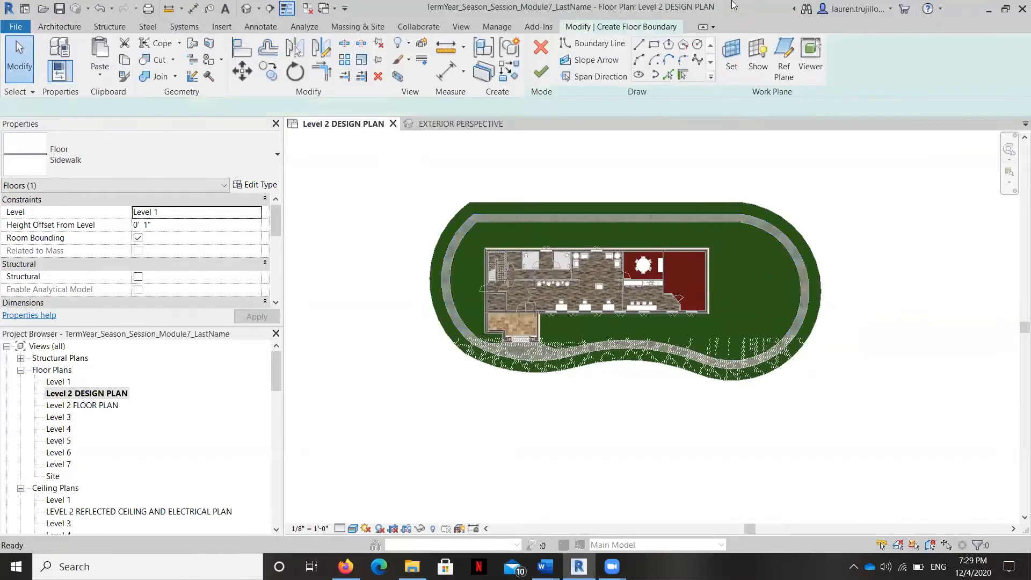
click(653, 45)
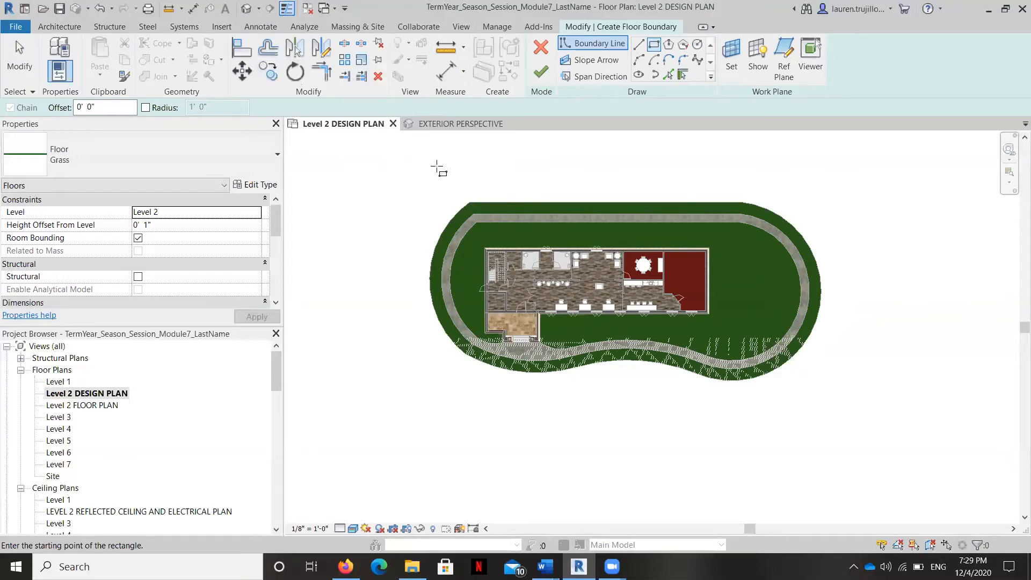
click(668, 74)
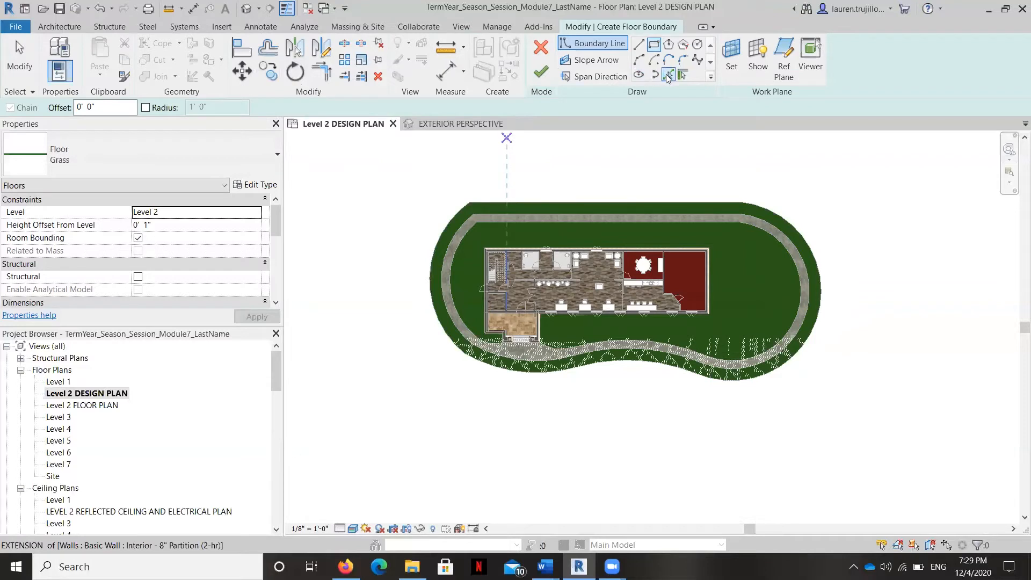
click(540, 199)
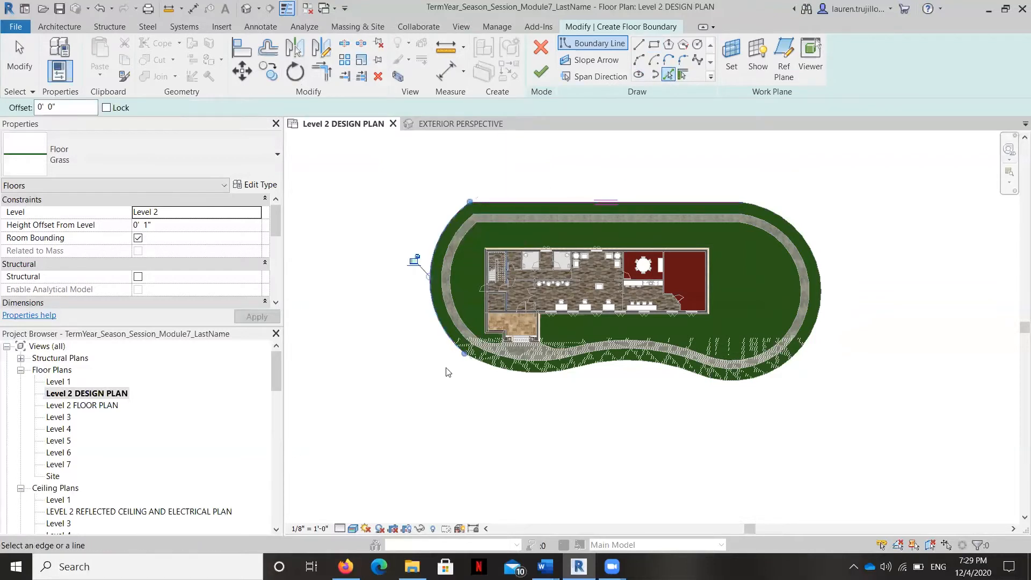
click(490, 365)
click(604, 362)
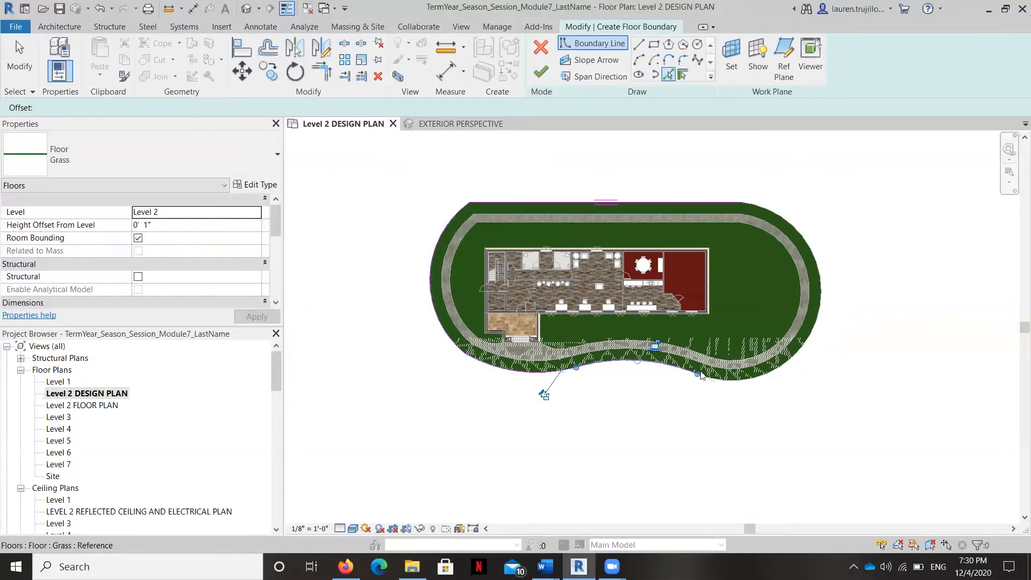
click(726, 380)
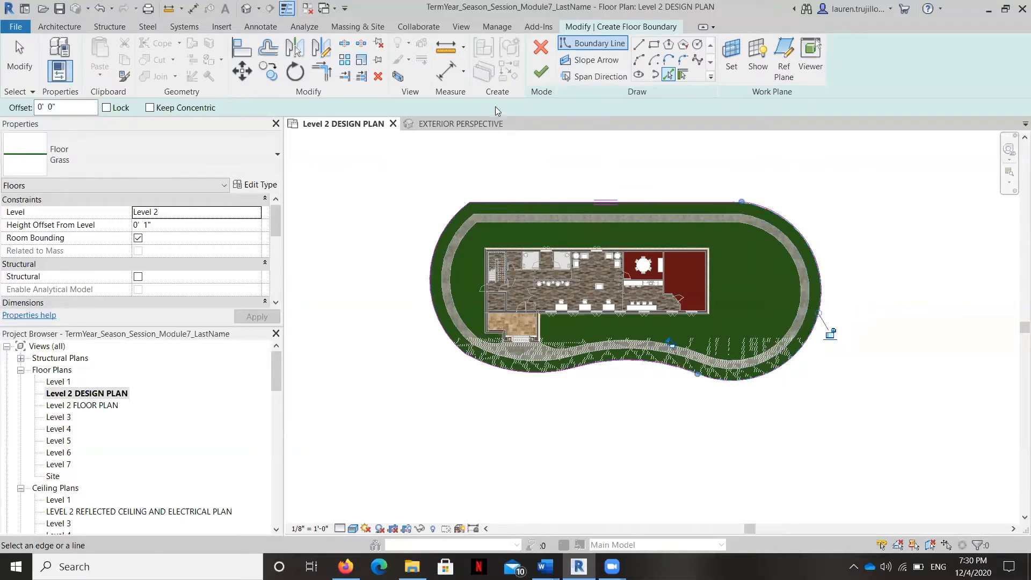
Step: Set the numerical offset to 20'-0", finish the grass floor sketch without attaching the walls to its bottom, and clear the selection
click(268, 49)
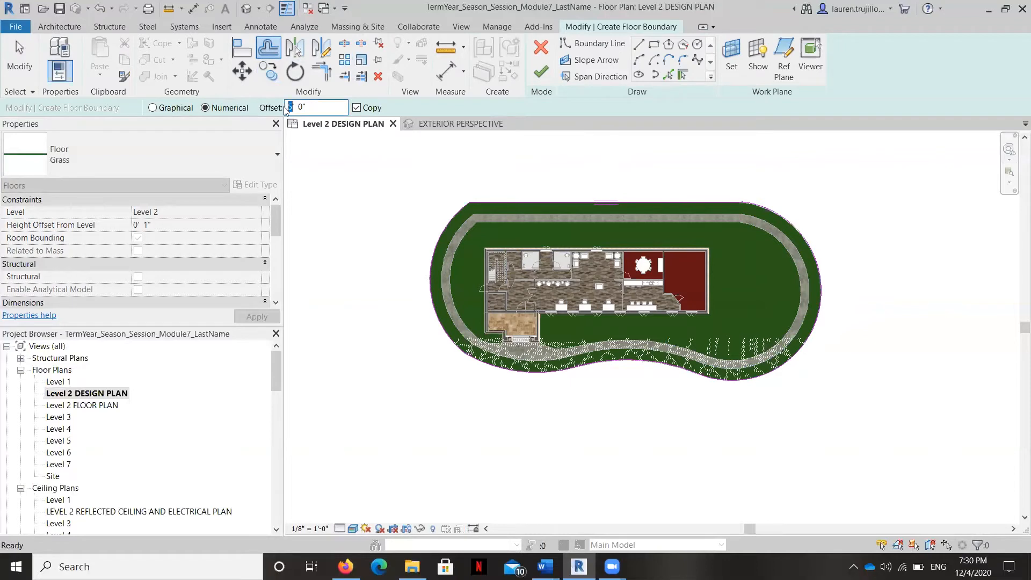
text(0)
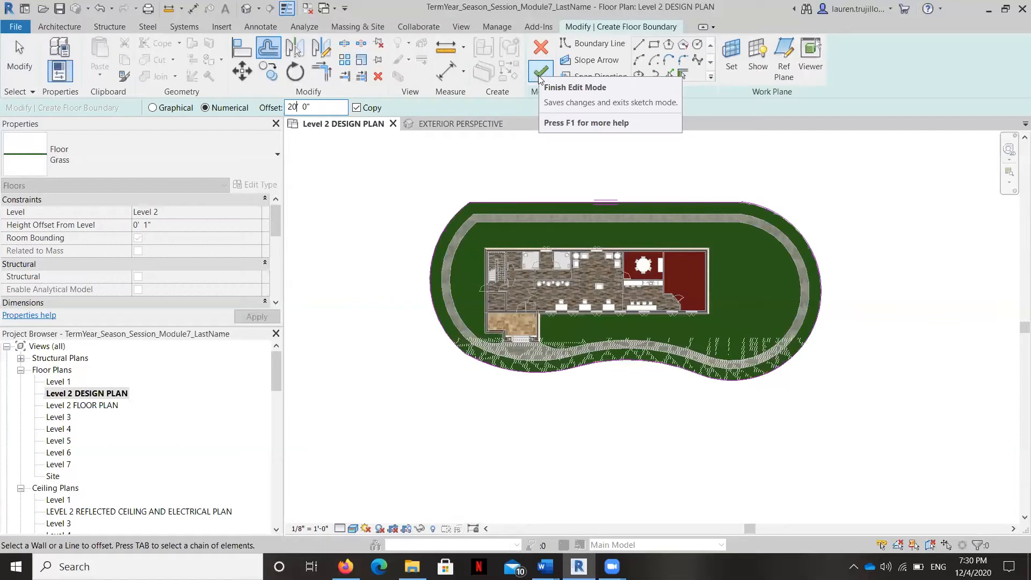
click(539, 79)
scroll(535, 241, up, 3)
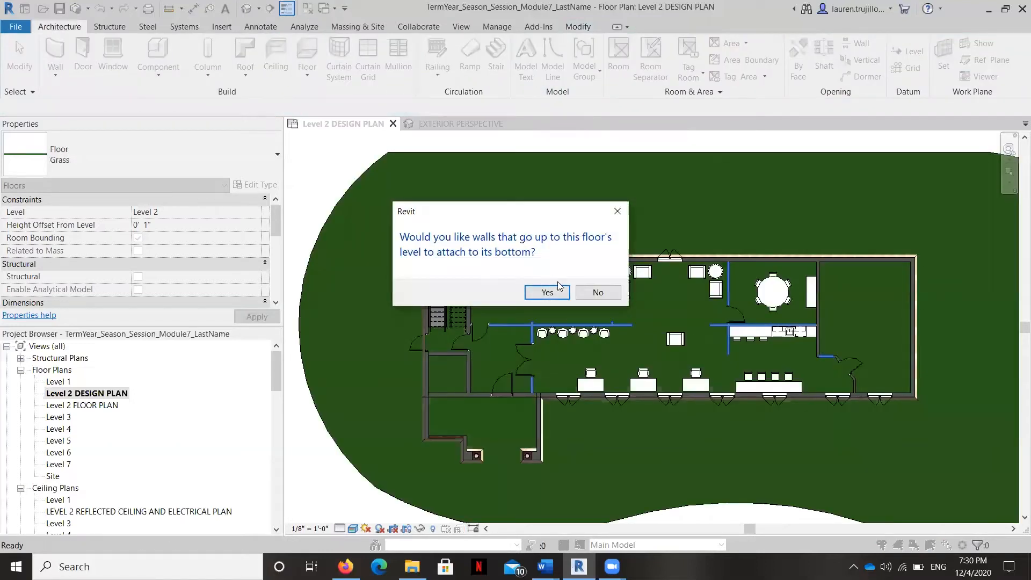
click(596, 293)
scroll(486, 287, down, 4)
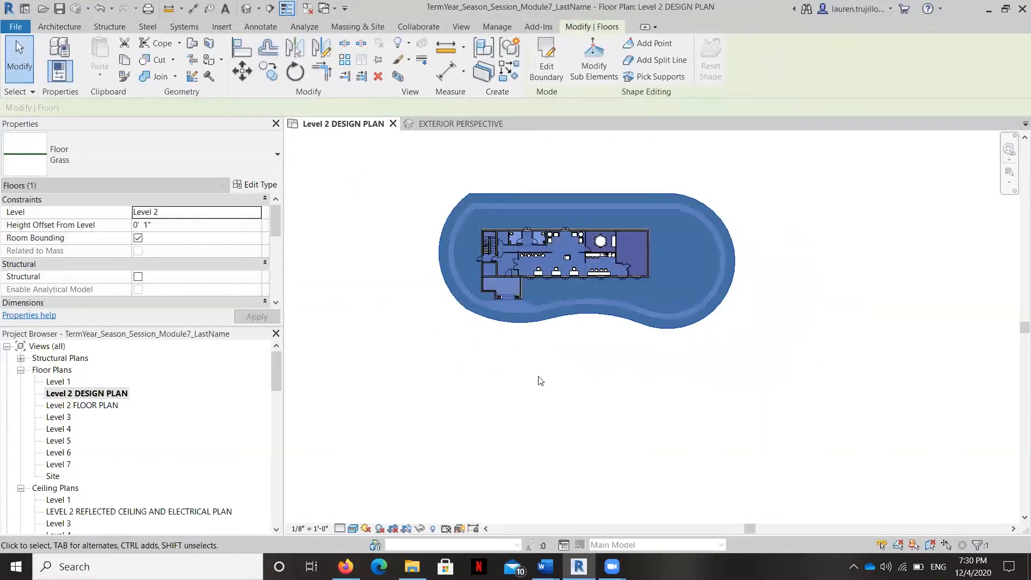
click(540, 380)
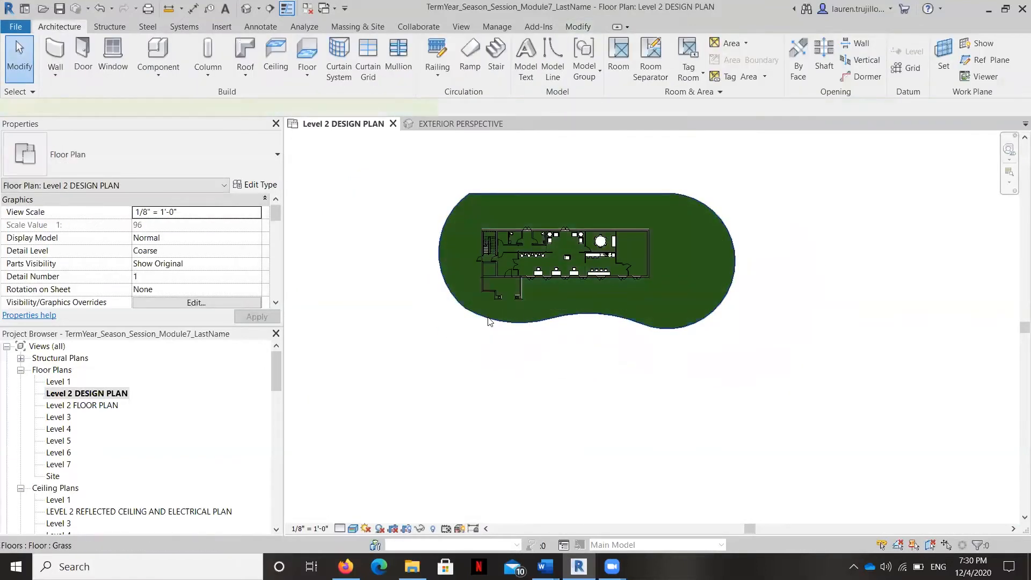
Step: Select the large grass floor covering the building and apply Level 1 as its level
click(488, 321)
click(252, 212)
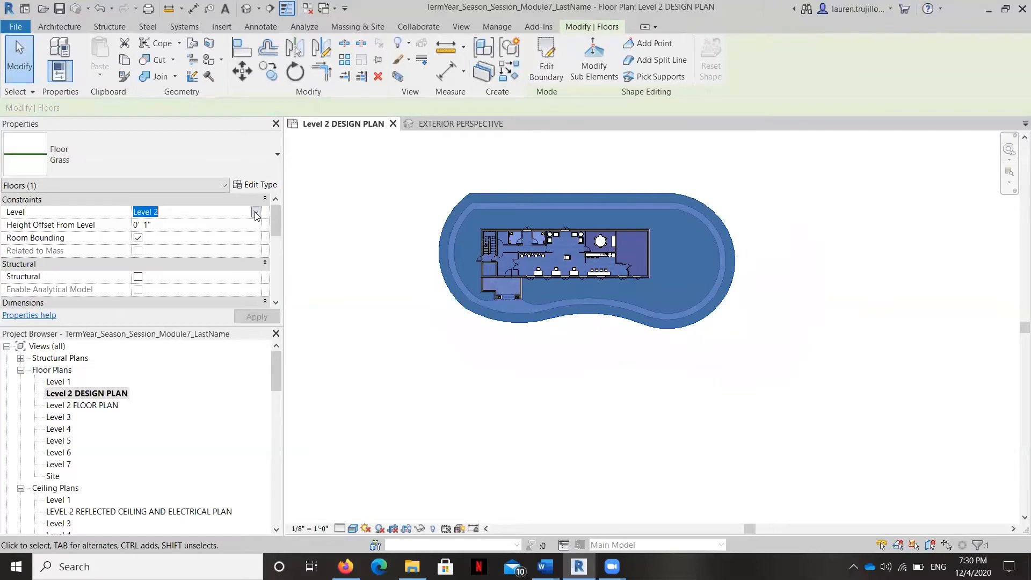
click(255, 212)
click(191, 228)
click(252, 316)
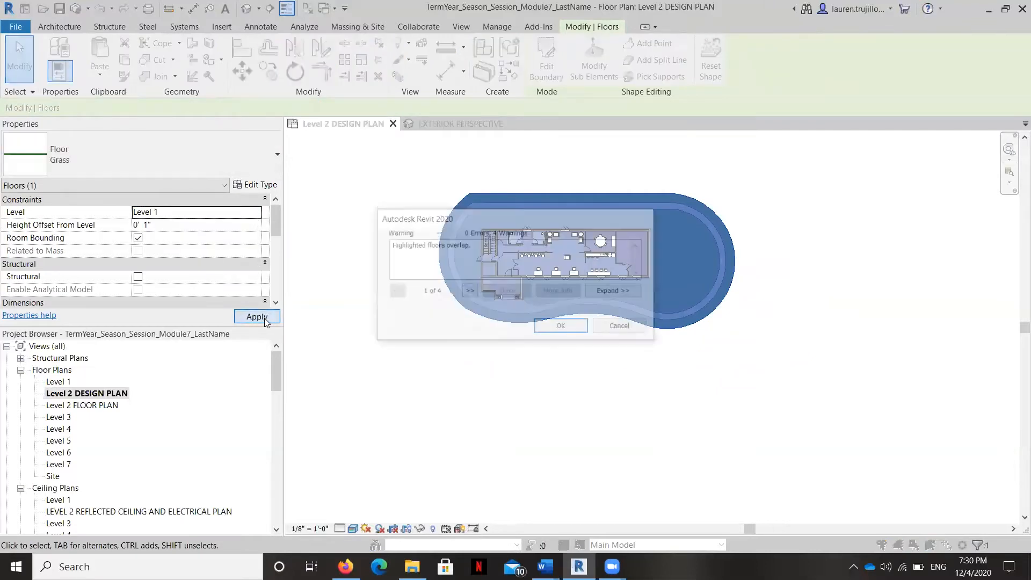
Step: Accept the floor overlap warnings, clear the selection, and redo the grass floor's level change
click(560, 327)
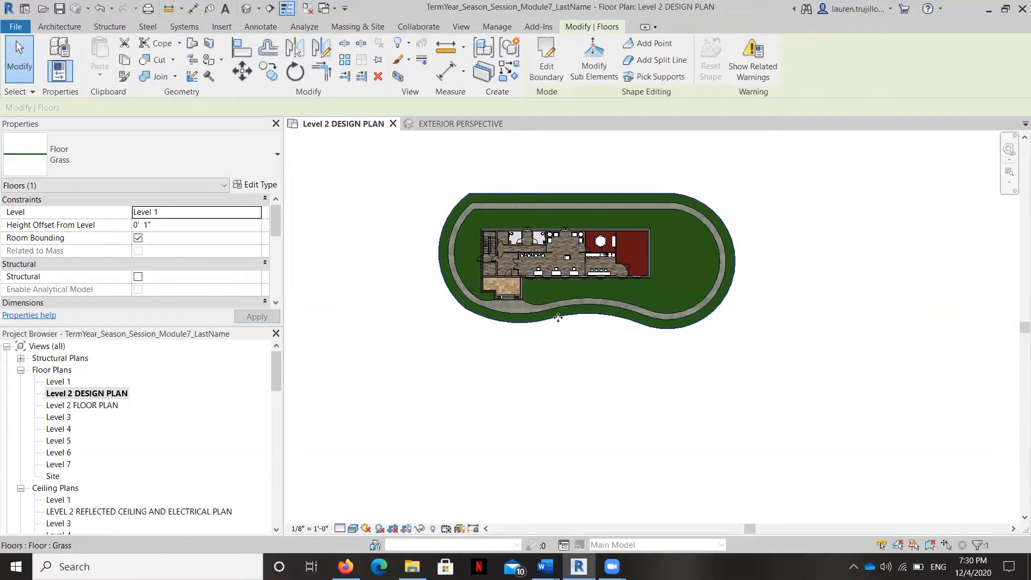
key(Escape)
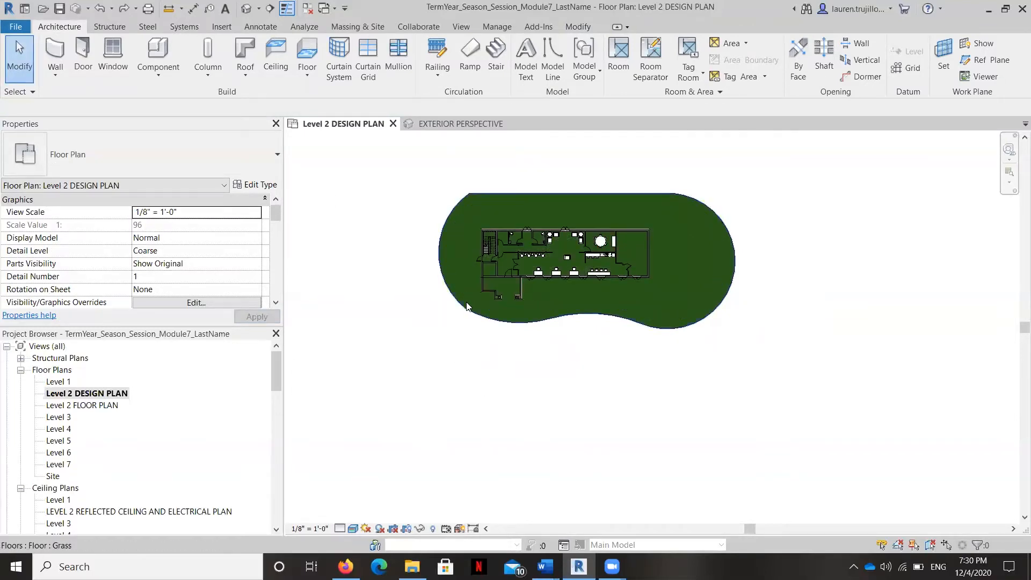
key(ctrl+y)
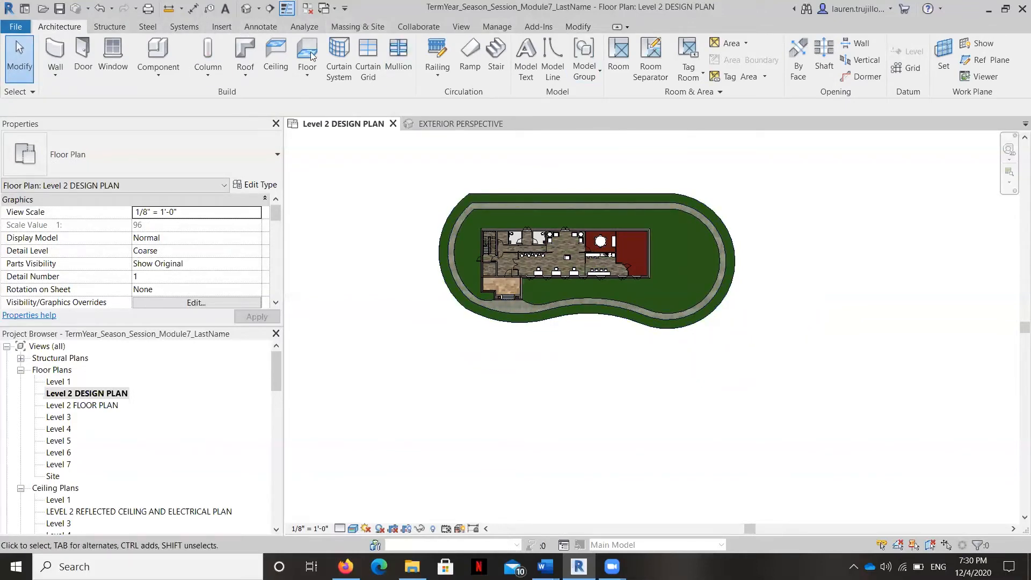
Step: Start another Grass floor and pick the outer edges of the outermost grass ring as boundary lines
click(307, 75)
click(349, 98)
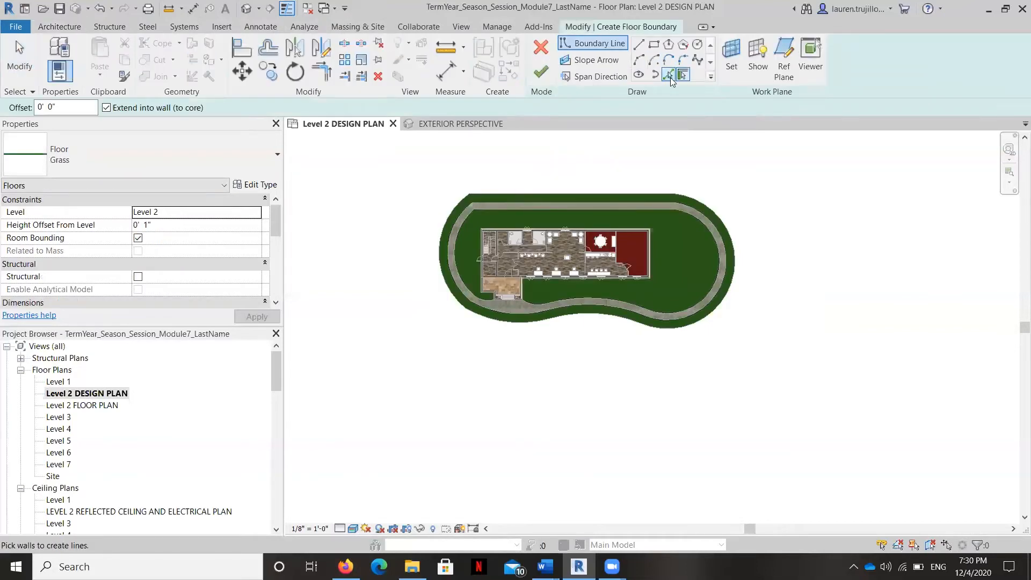
click(669, 75)
click(617, 191)
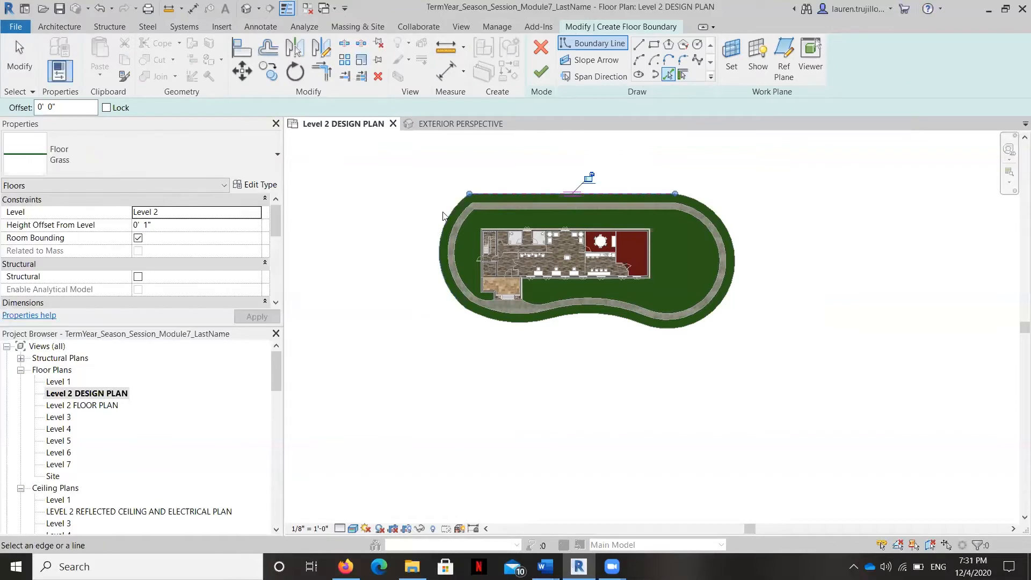
click(529, 321)
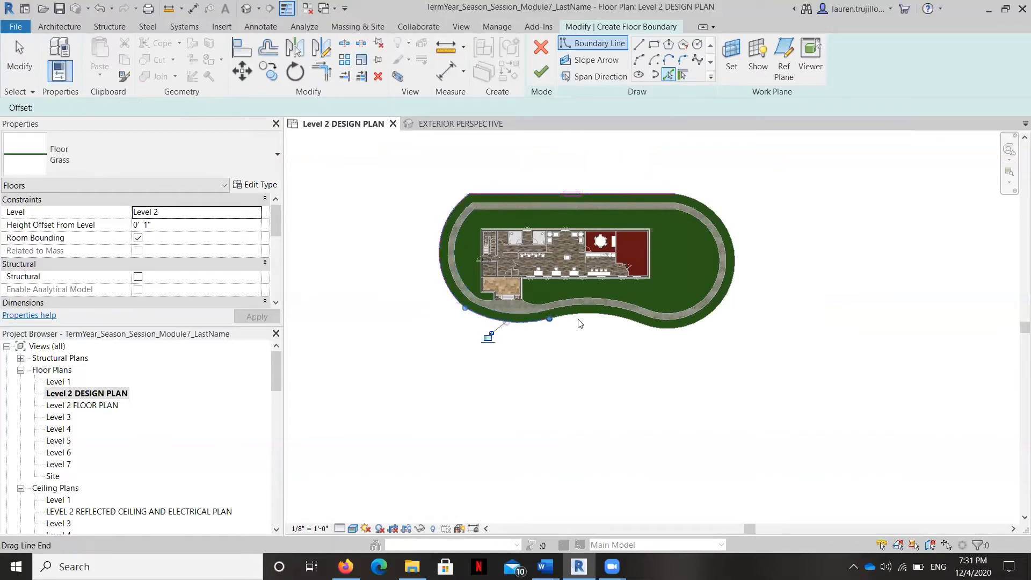
click(671, 328)
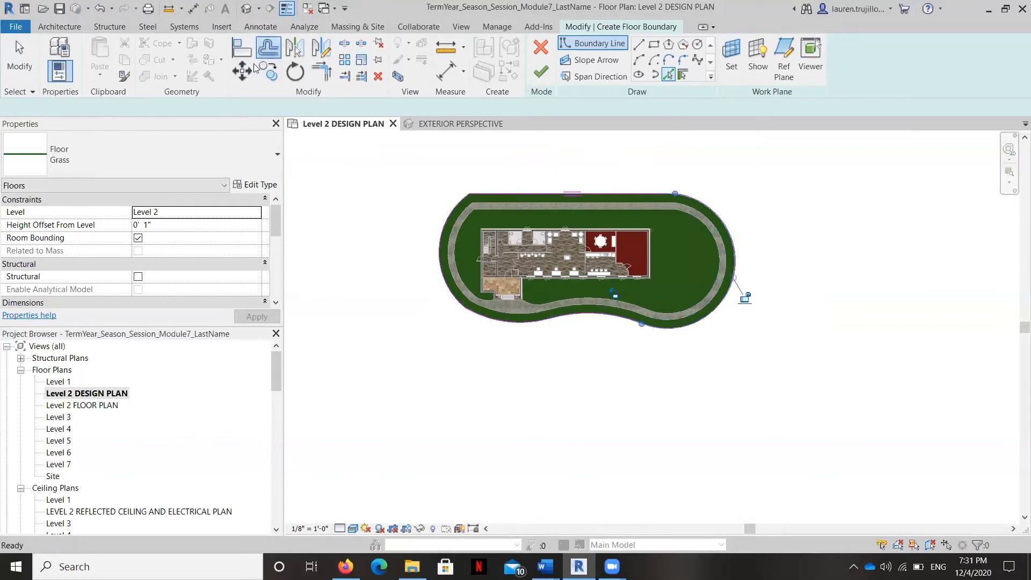
Step: Offset copies of all the picked boundary lines 20'-0" outward around the outermost grass ring
click(268, 48)
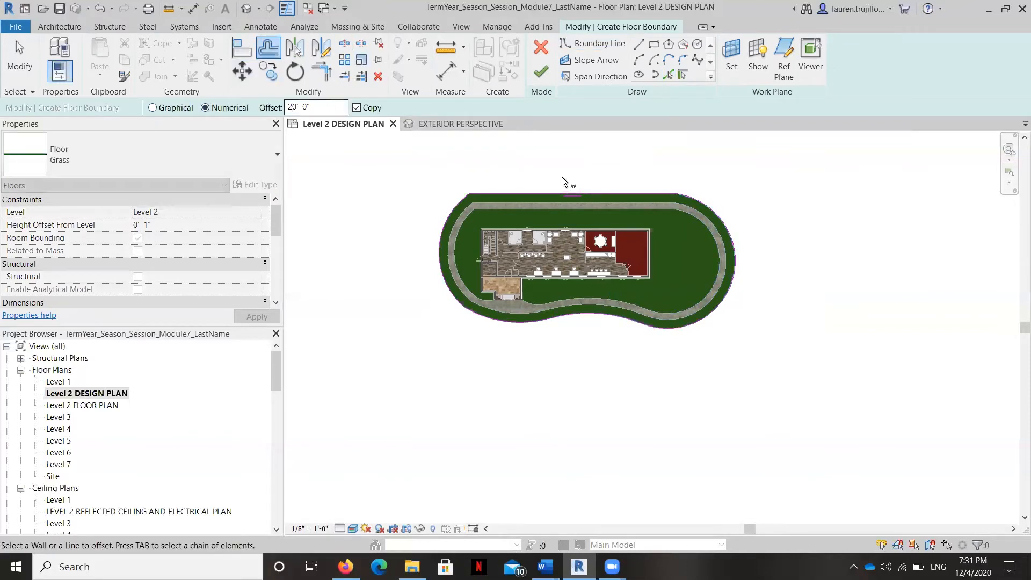
click(532, 191)
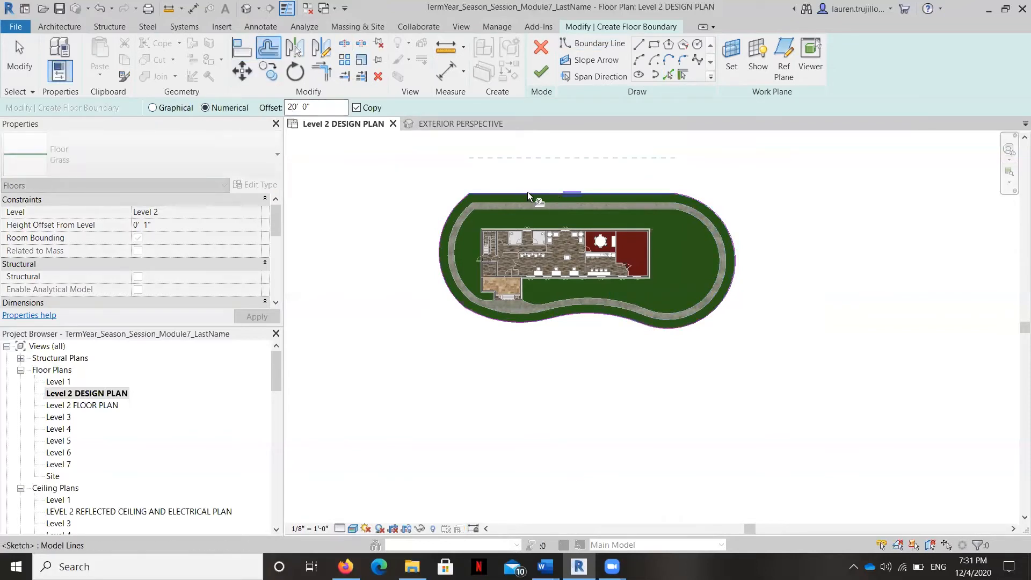
click(507, 327)
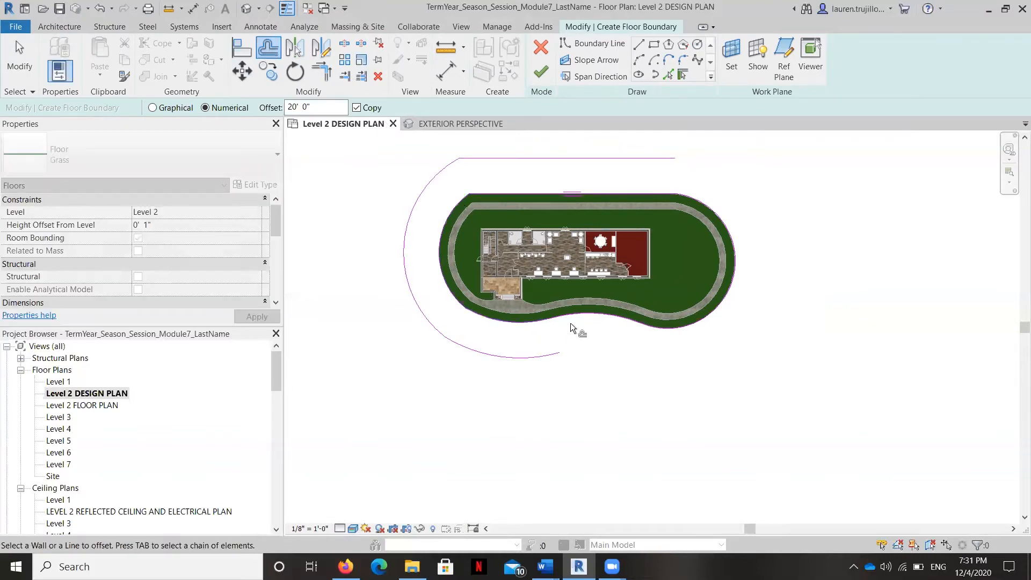
click(677, 330)
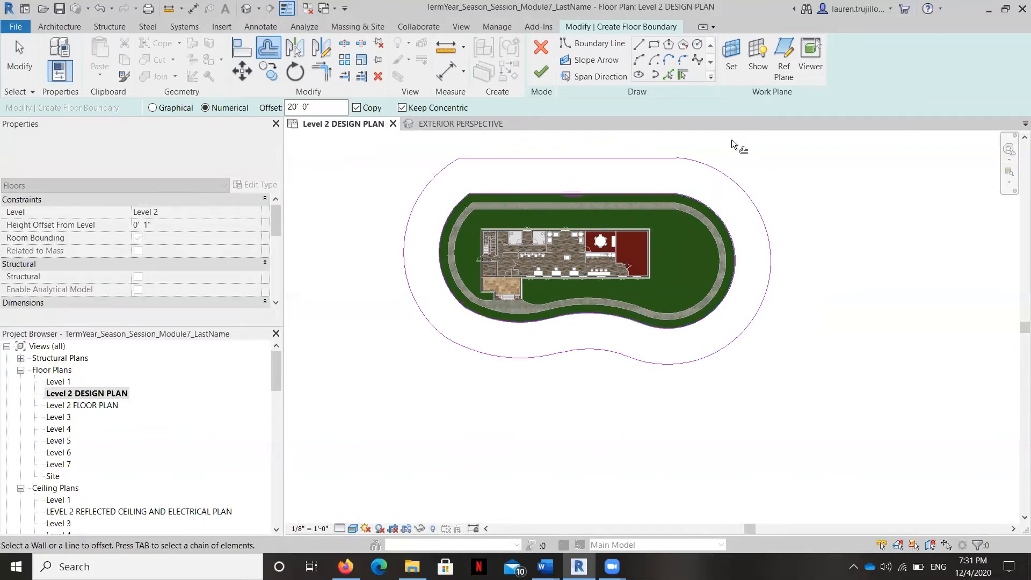
Step: Finish the floor boundary sketch without attaching the walls to the floor's bottom
click(543, 72)
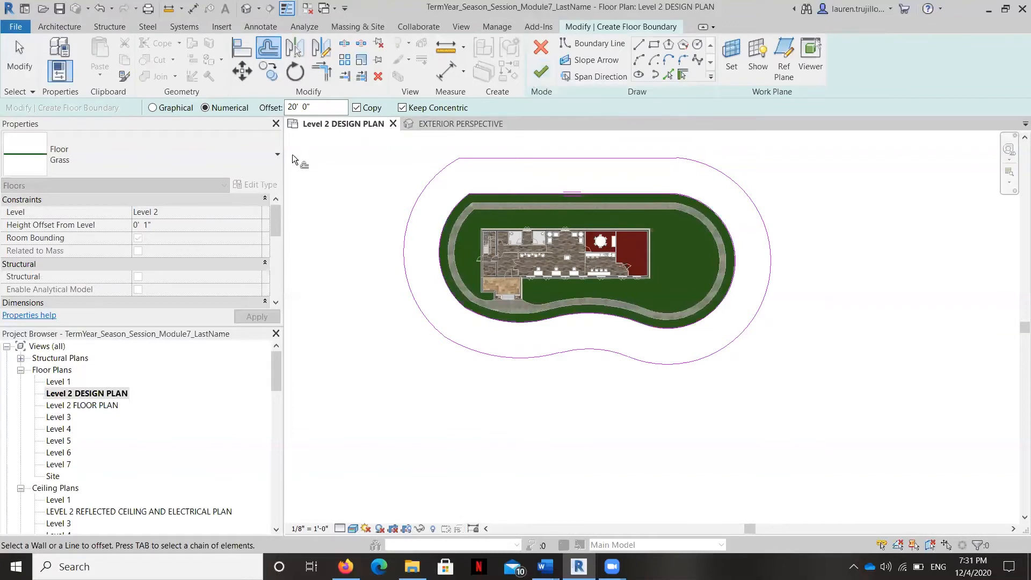
click(257, 163)
click(258, 163)
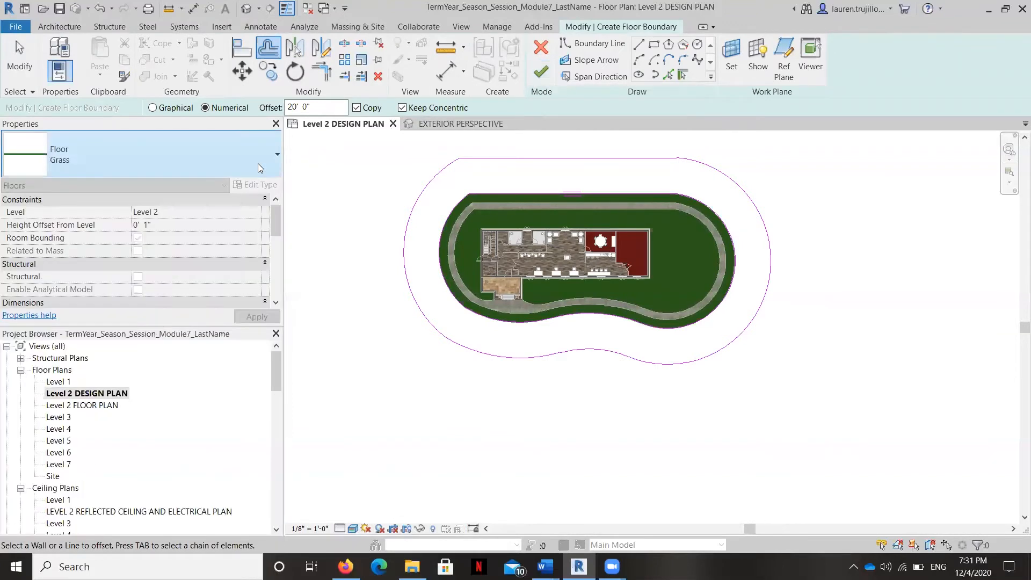
click(541, 72)
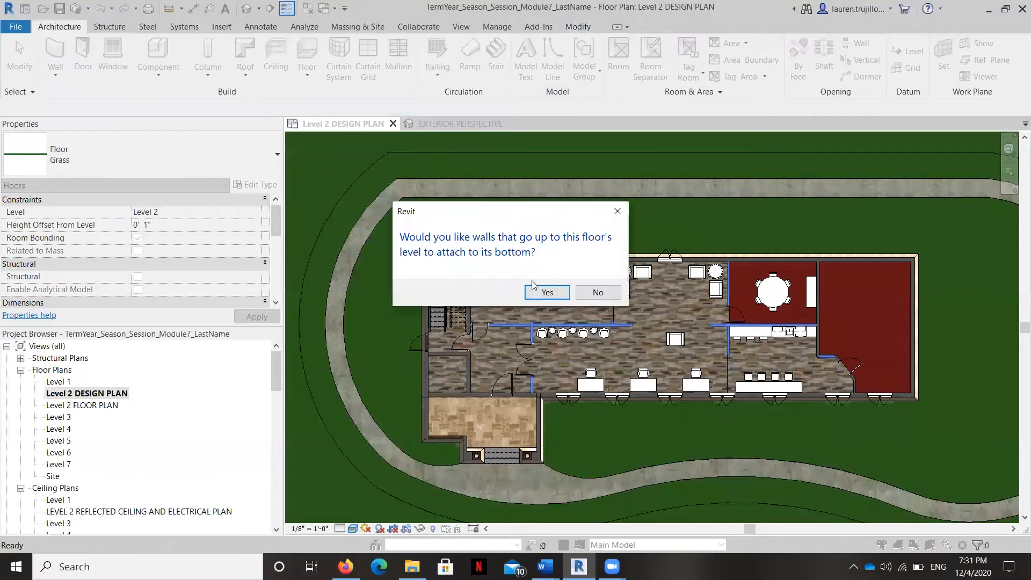
click(597, 292)
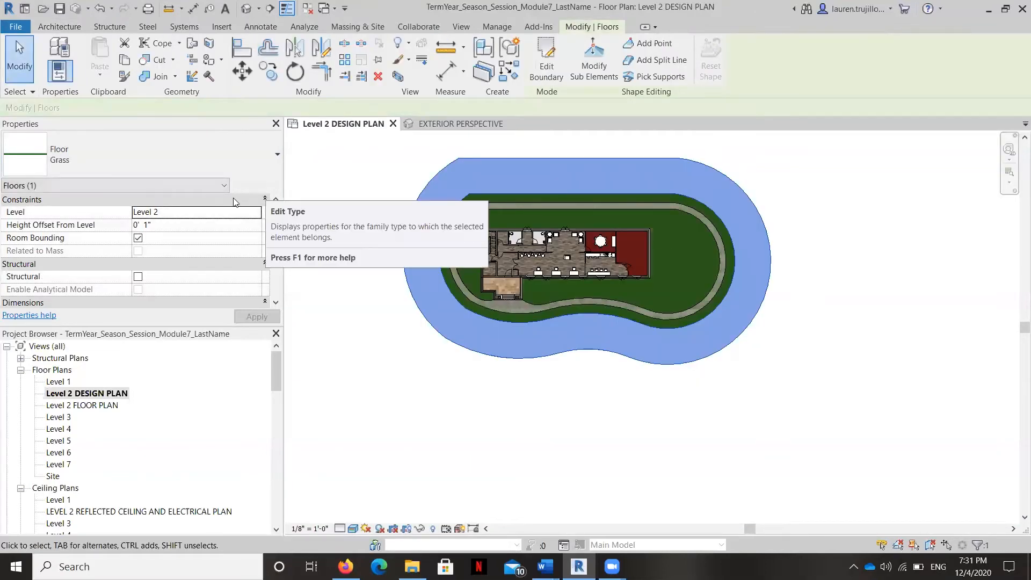
Step: Set the new outer ring floor's level constraint to Level 1
click(236, 212)
click(256, 212)
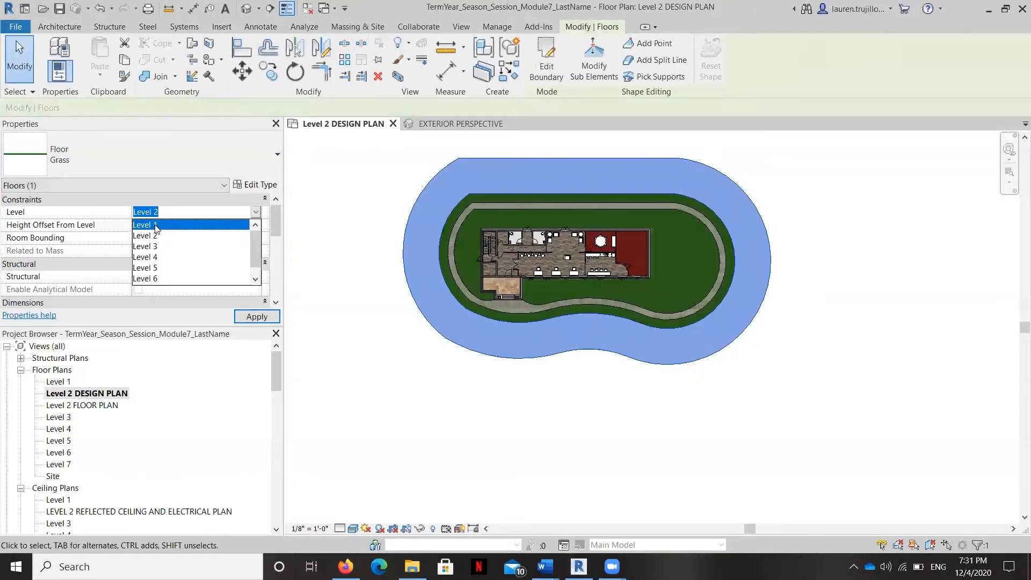
click(156, 226)
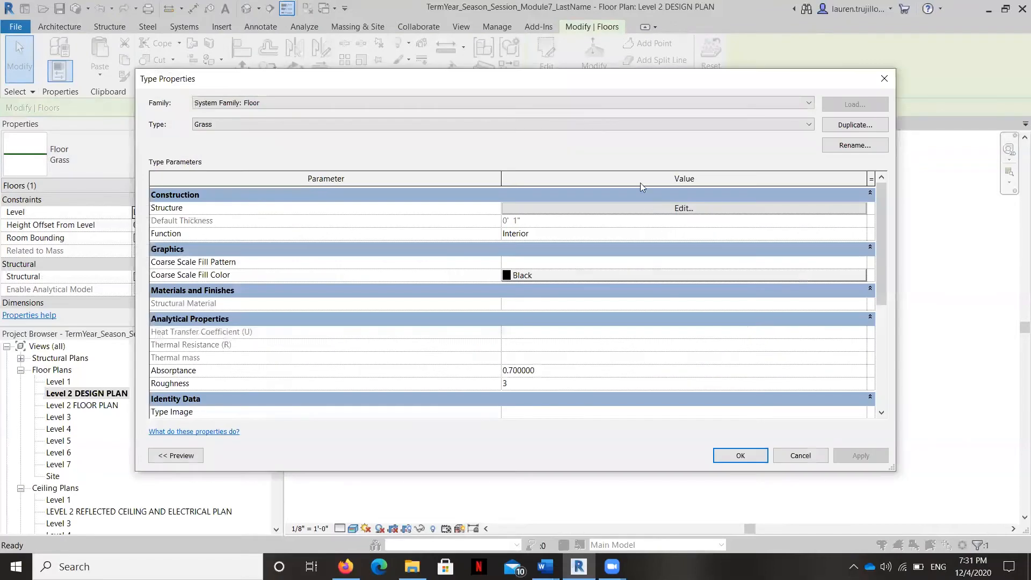
Step: Duplicate the outer ring's Grass floor type as Asphalt, leaving the original Grass structure unedited
click(741, 211)
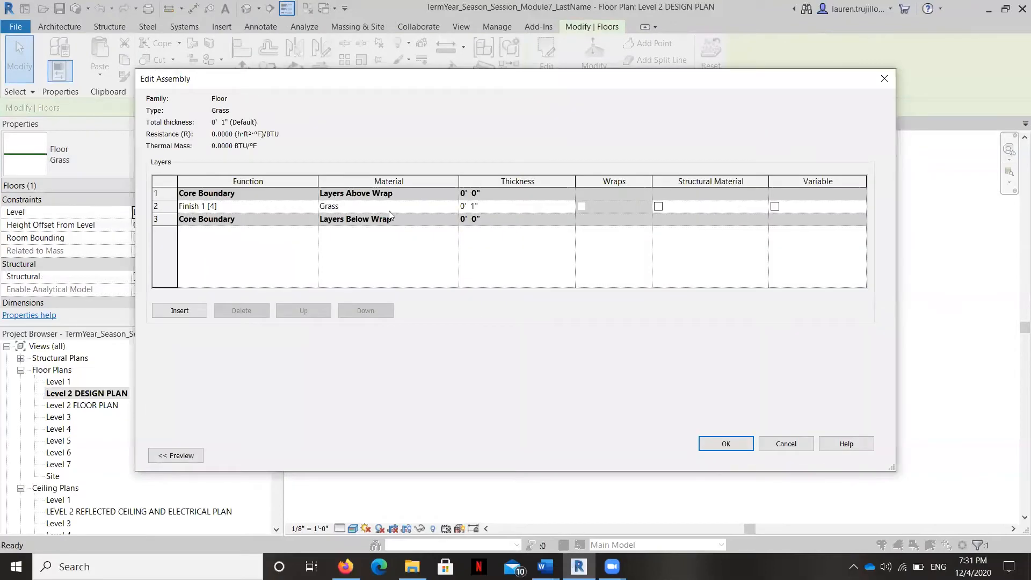
click(784, 444)
click(869, 129)
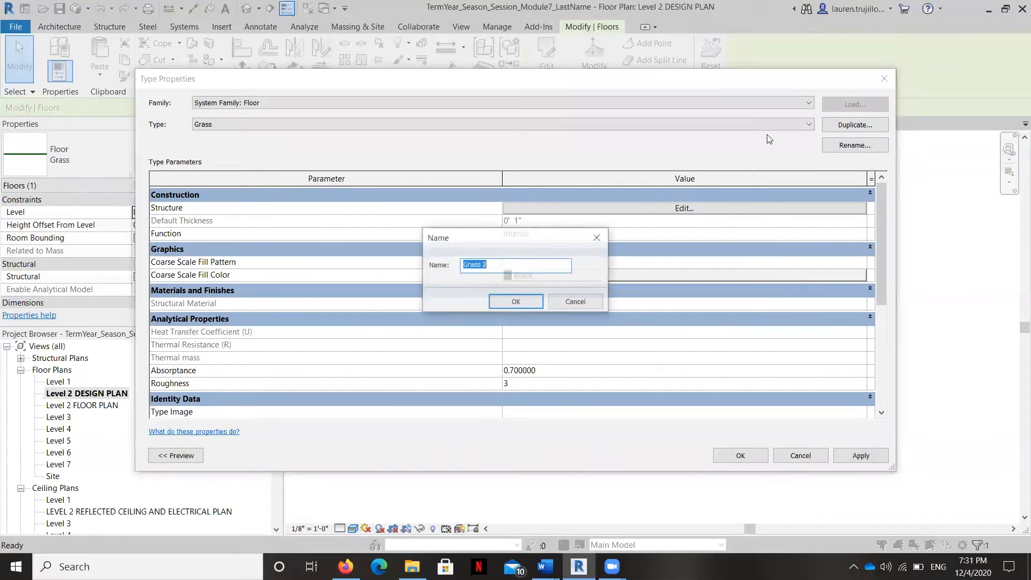
key(Caps_Lock)
text(Asphalt)
click(515, 303)
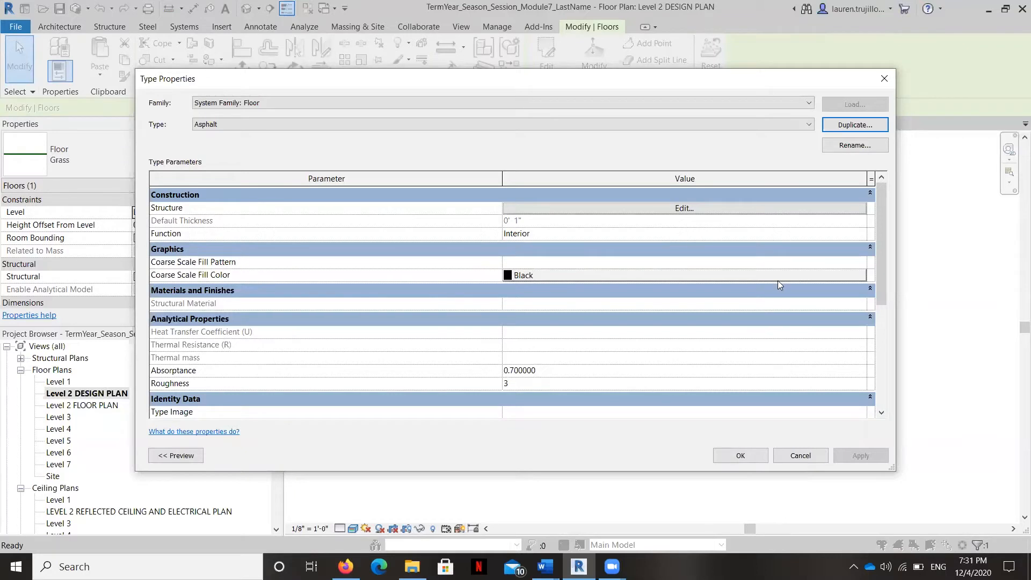
click(740, 462)
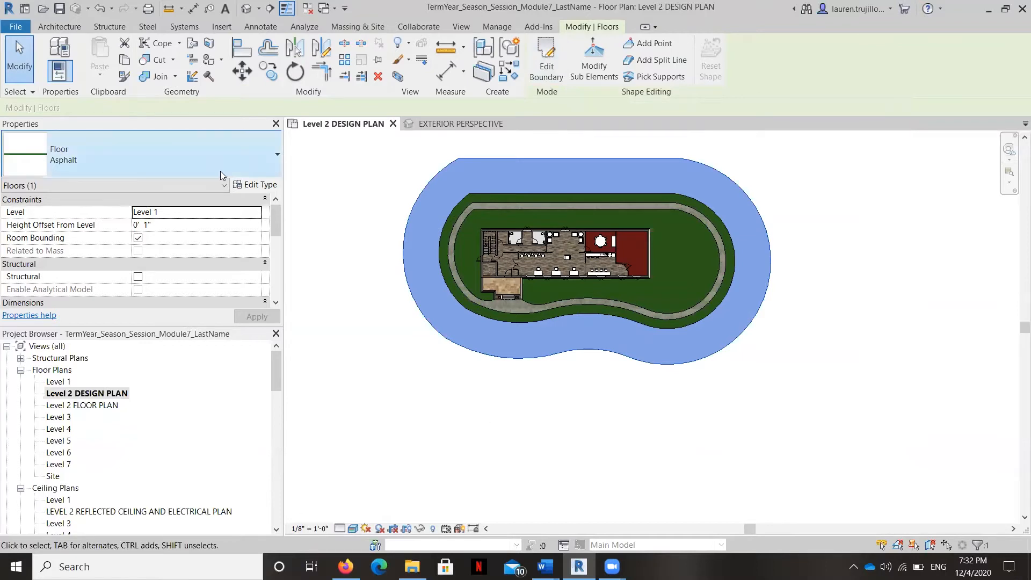
Step: Assign the Asphalt material to the Finish 1 [4] layer of the Asphalt floor type and clear the selection
click(263, 186)
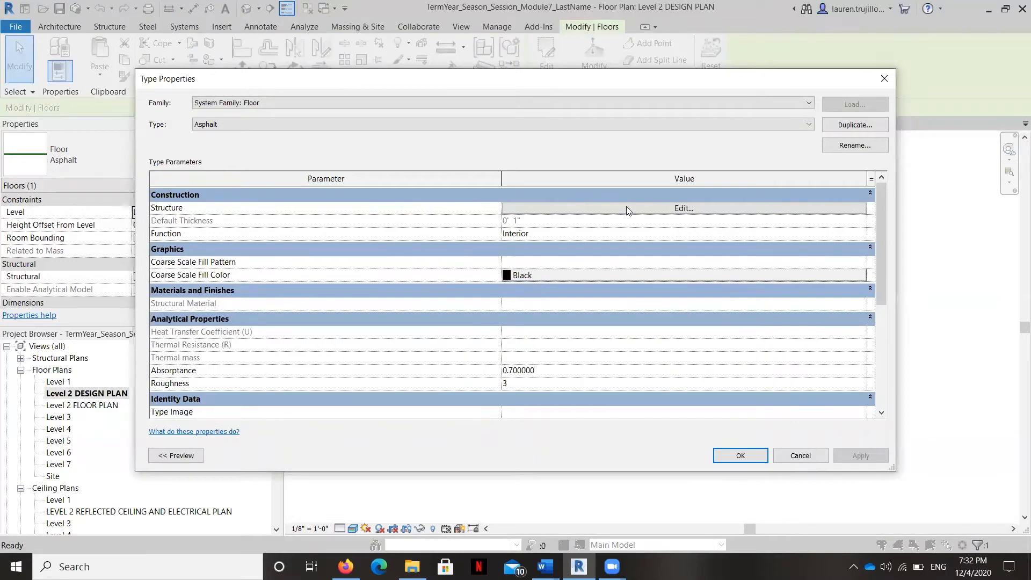
click(627, 209)
click(429, 206)
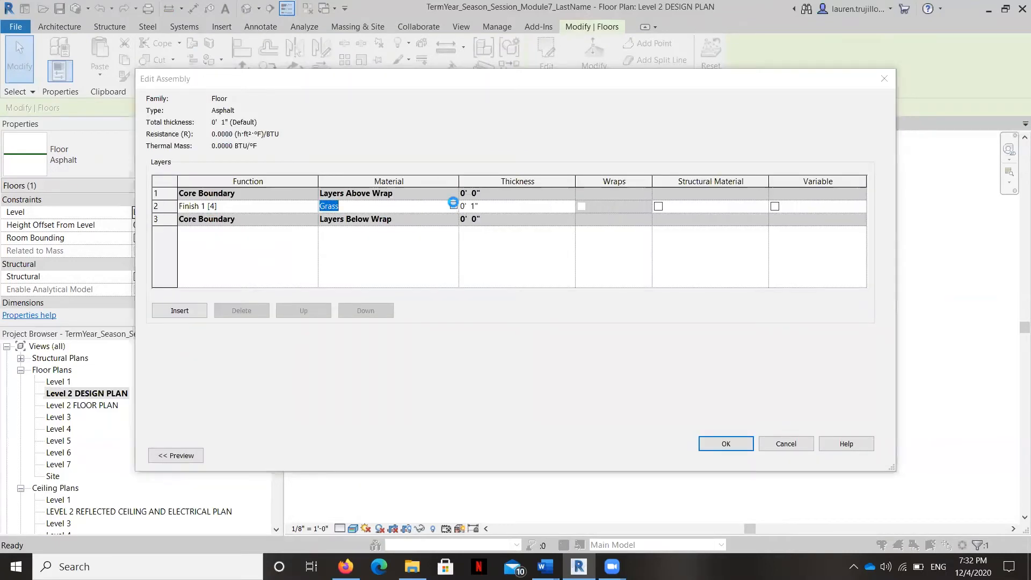
click(453, 206)
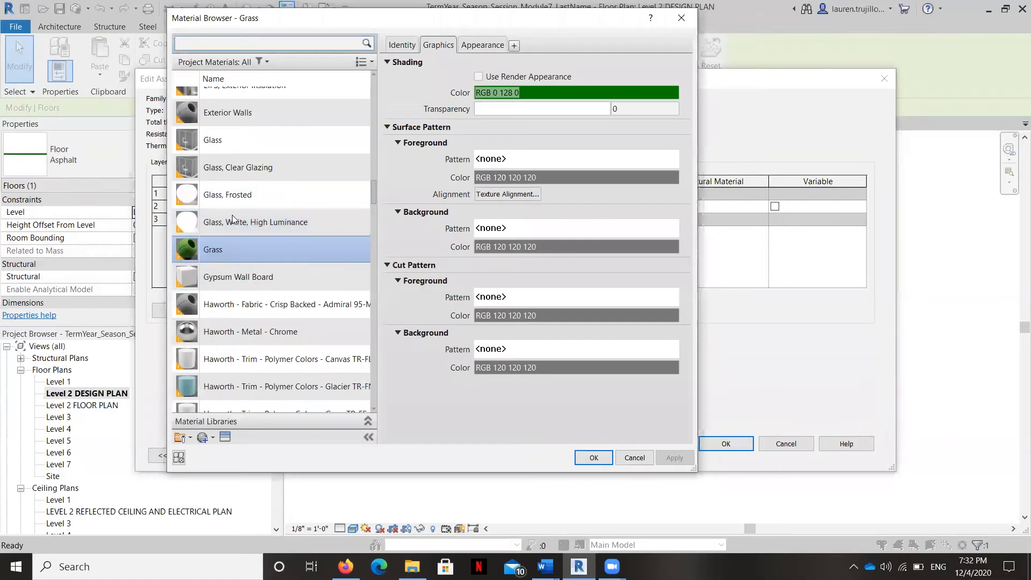
scroll(233, 206, up, 12)
scroll(234, 203, up, 3)
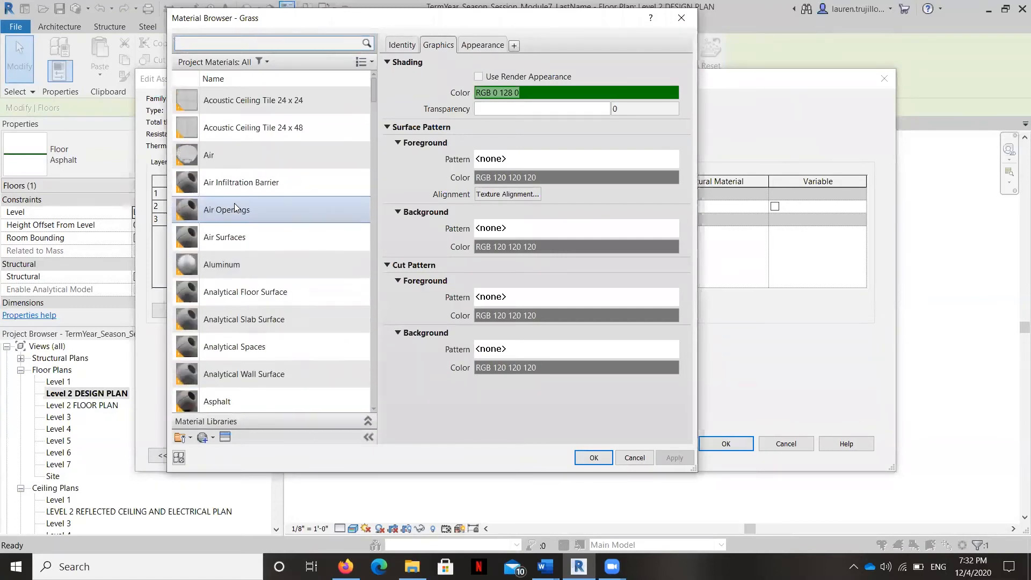
click(227, 397)
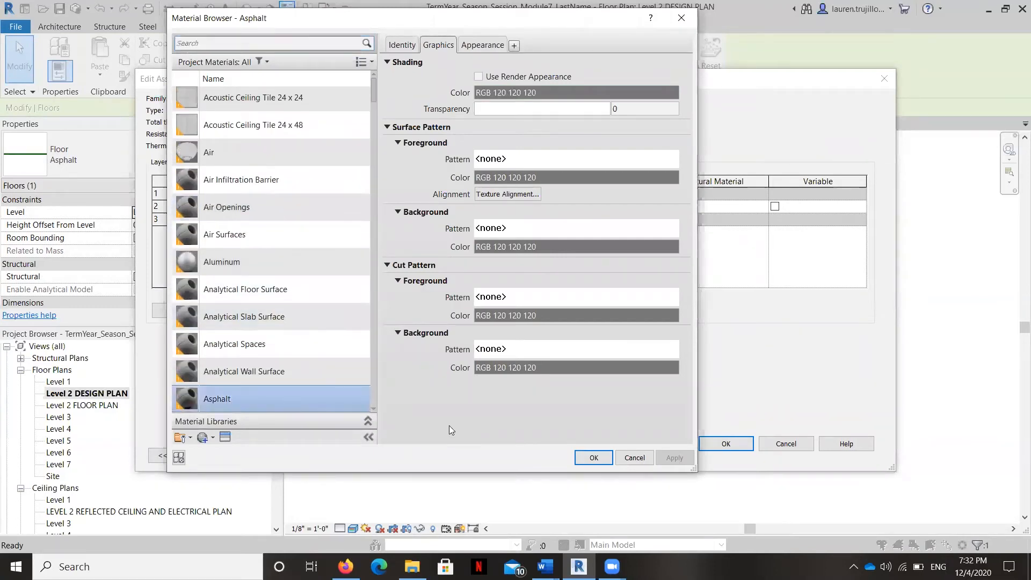
click(593, 458)
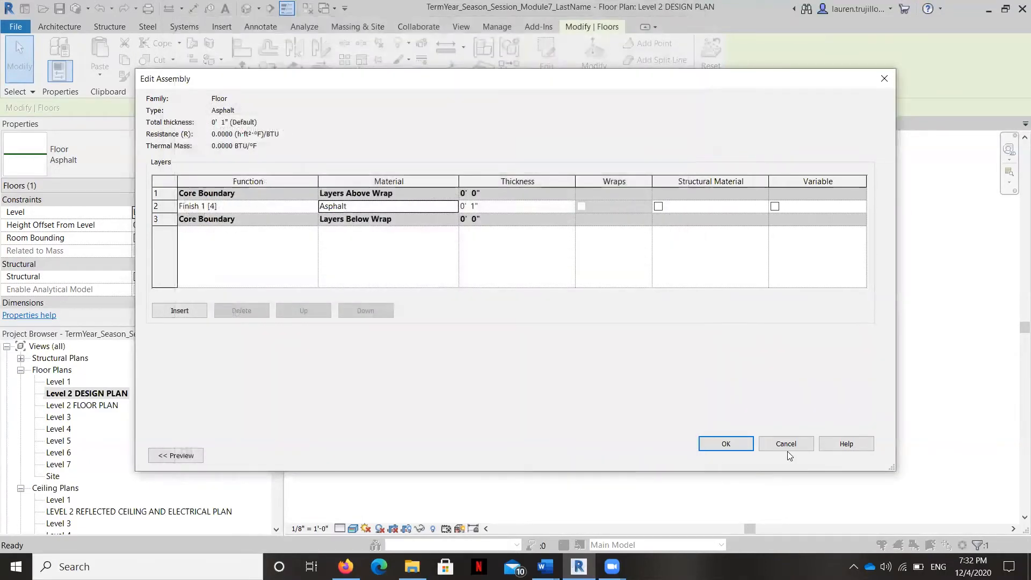
click(726, 443)
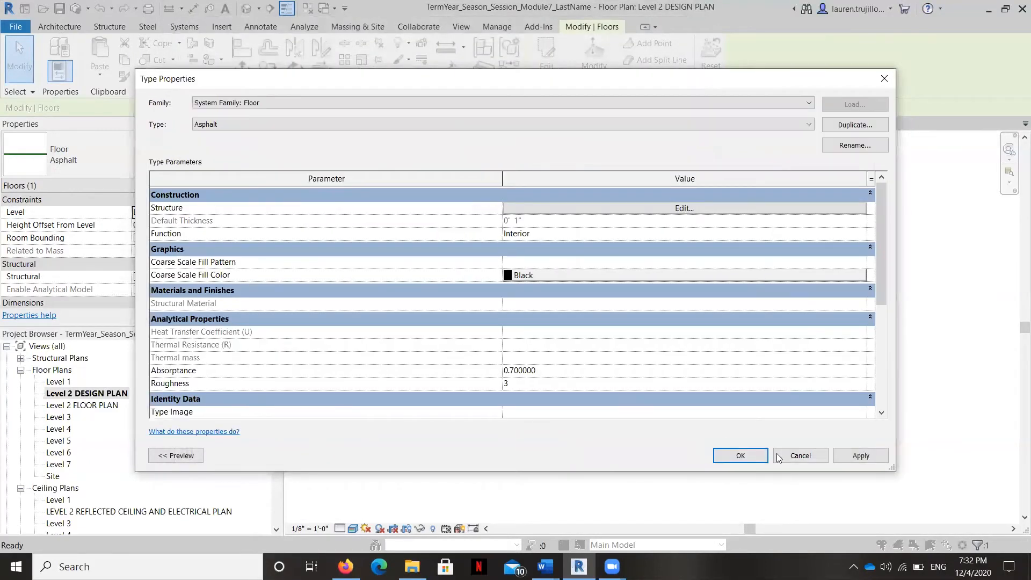
click(745, 457)
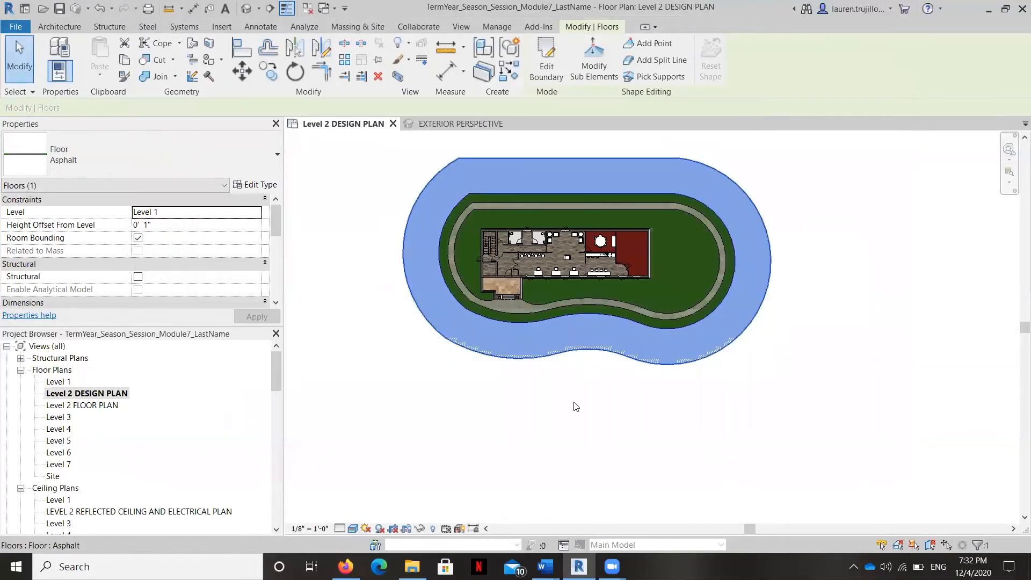
click(565, 425)
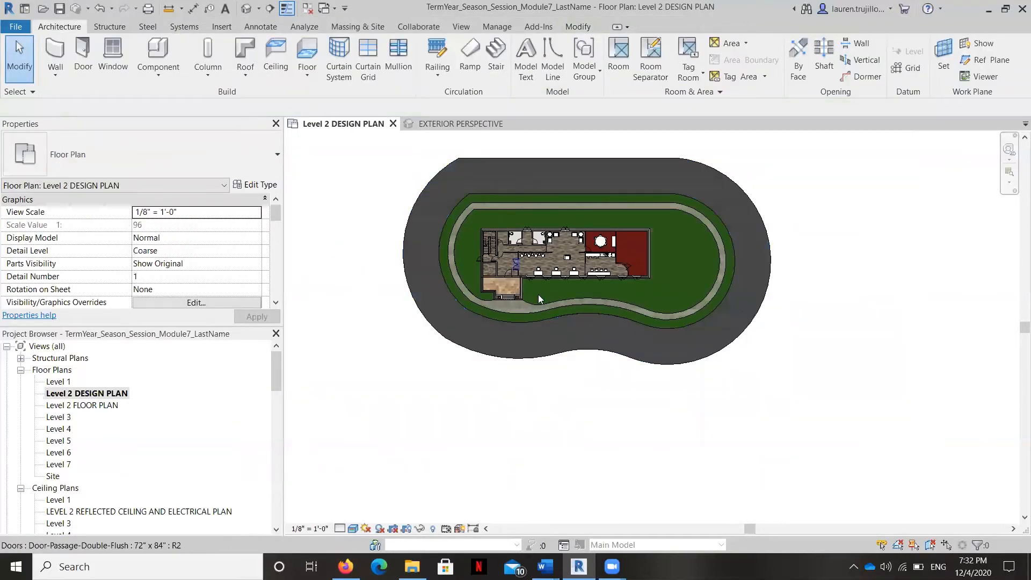
Step: Check the asphalt floor in the EXTERIOR PERSPECTIVE view and return to the Level 2 DESIGN PLAN
scroll(509, 423, down, 2)
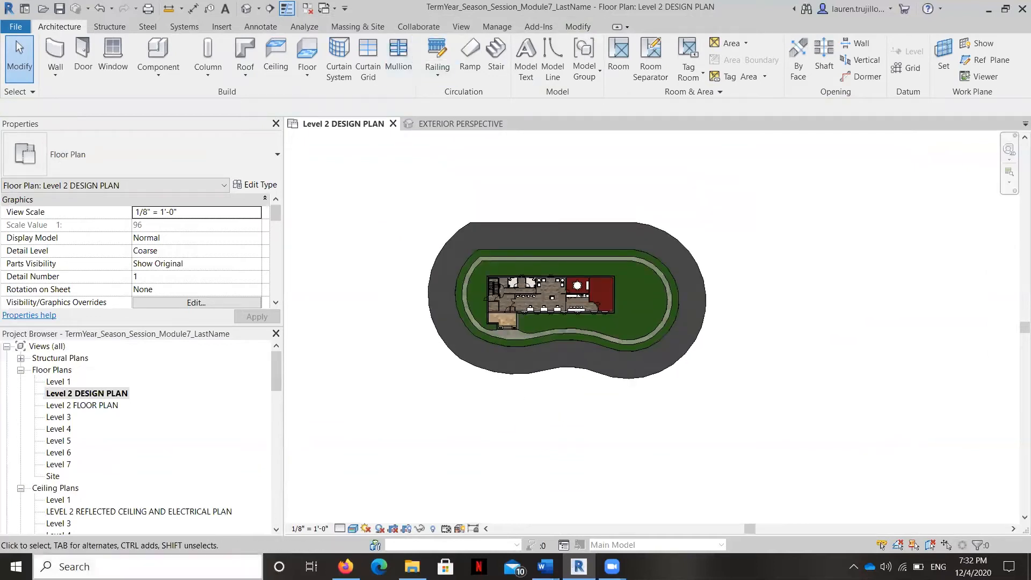
scroll(54, 498, down, 5)
double_click(59, 488)
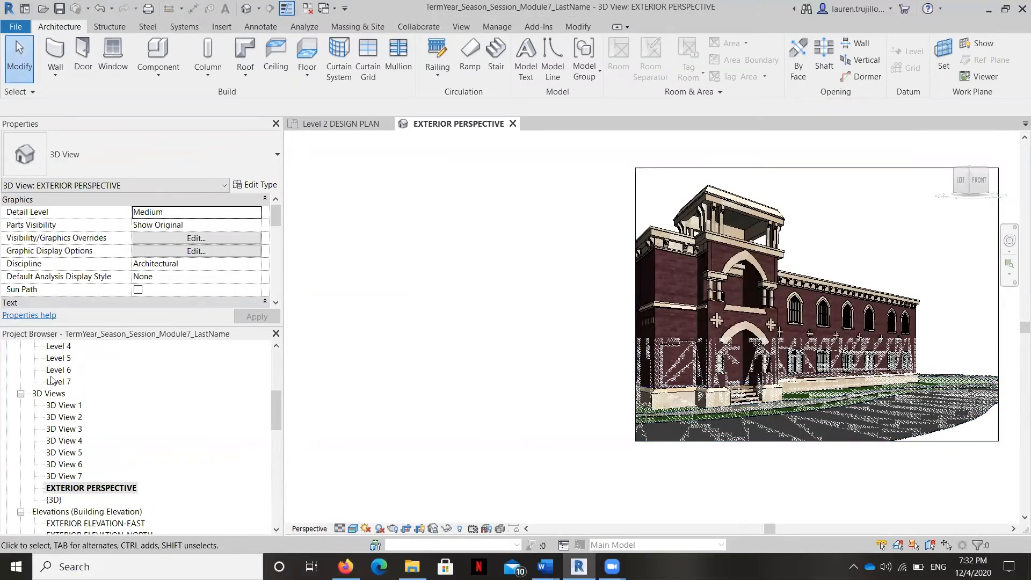
scroll(54, 381, up, 5)
double_click(90, 394)
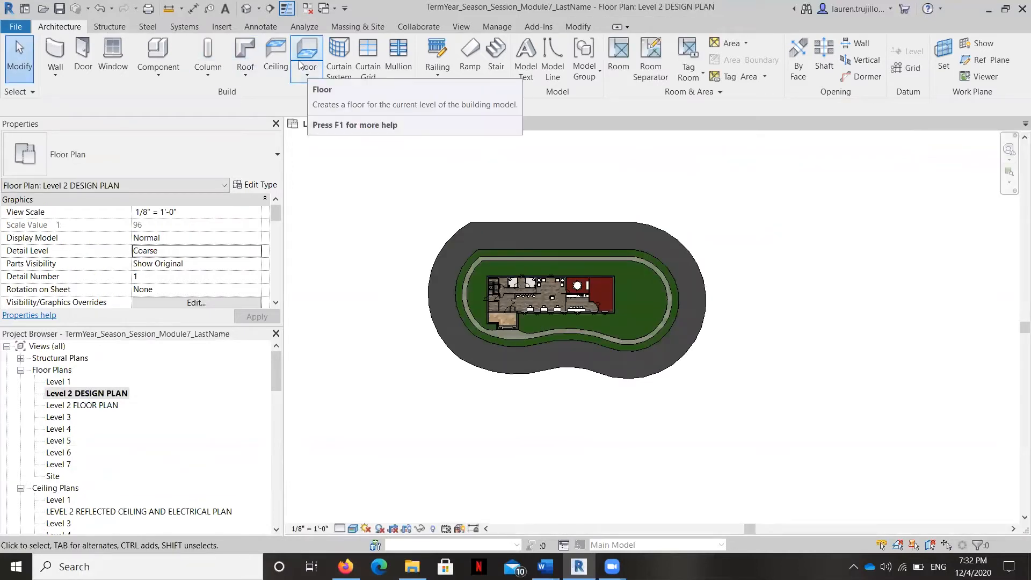
Step: Start an architectural floor and pick the outer edges of the asphalt ring as the new floor's inner boundary
click(309, 83)
click(327, 96)
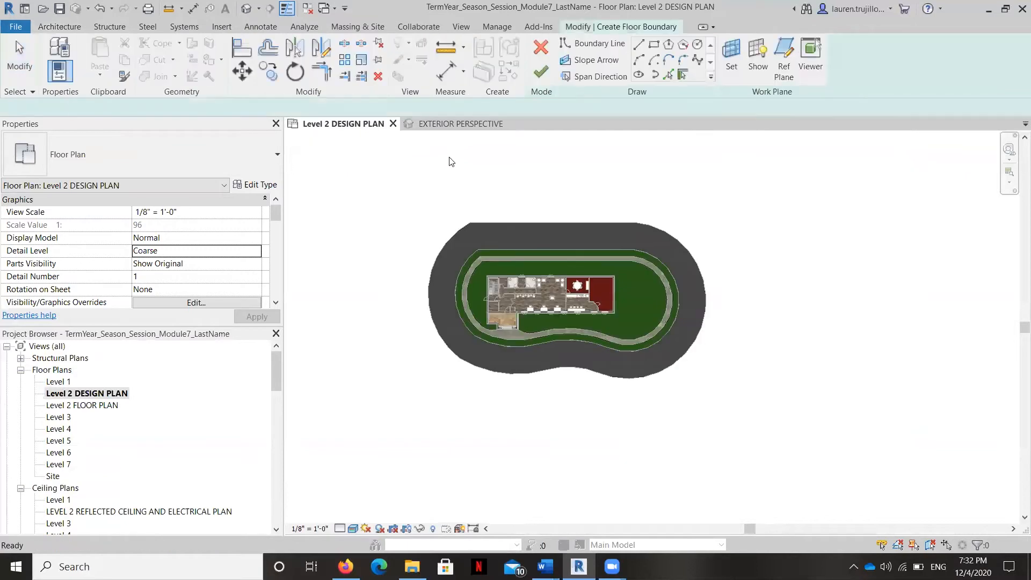
click(671, 76)
click(431, 289)
click(686, 249)
click(593, 373)
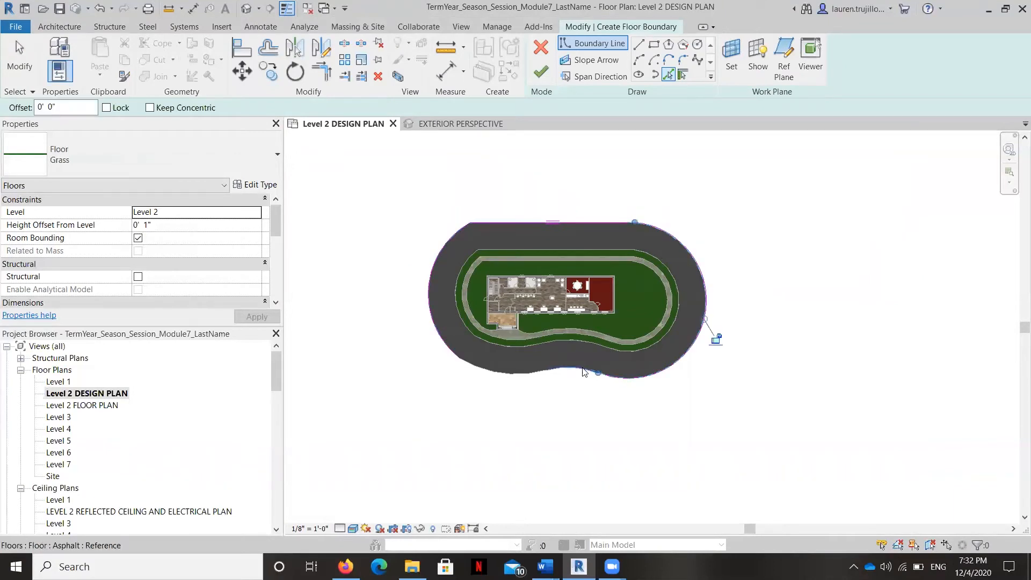
scroll(502, 369, up, 3)
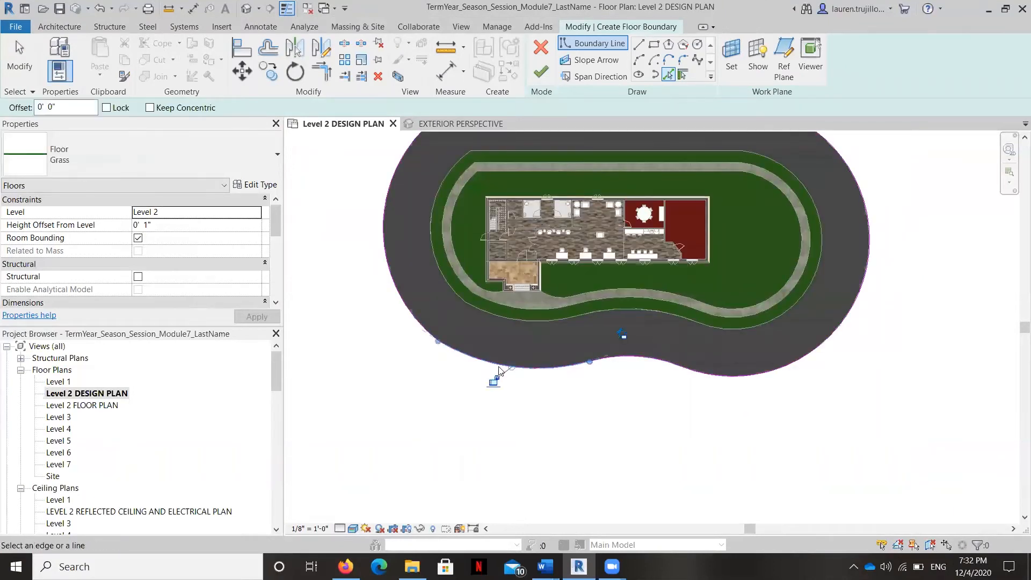
scroll(499, 374, down, 3)
Step: Sketch a rectangular outer boundary about 285' by 210' around the asphalt ring
click(653, 48)
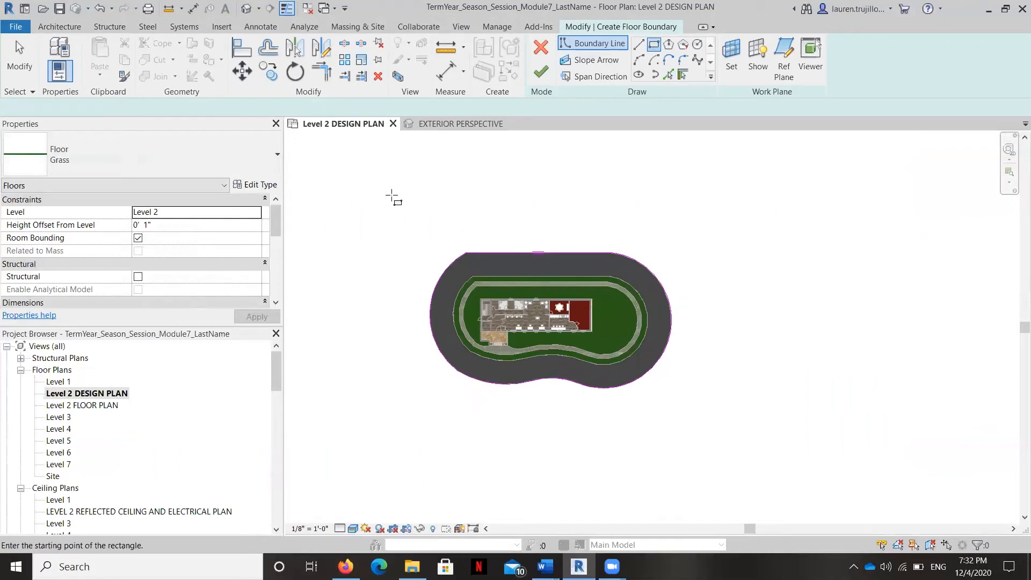
click(392, 197)
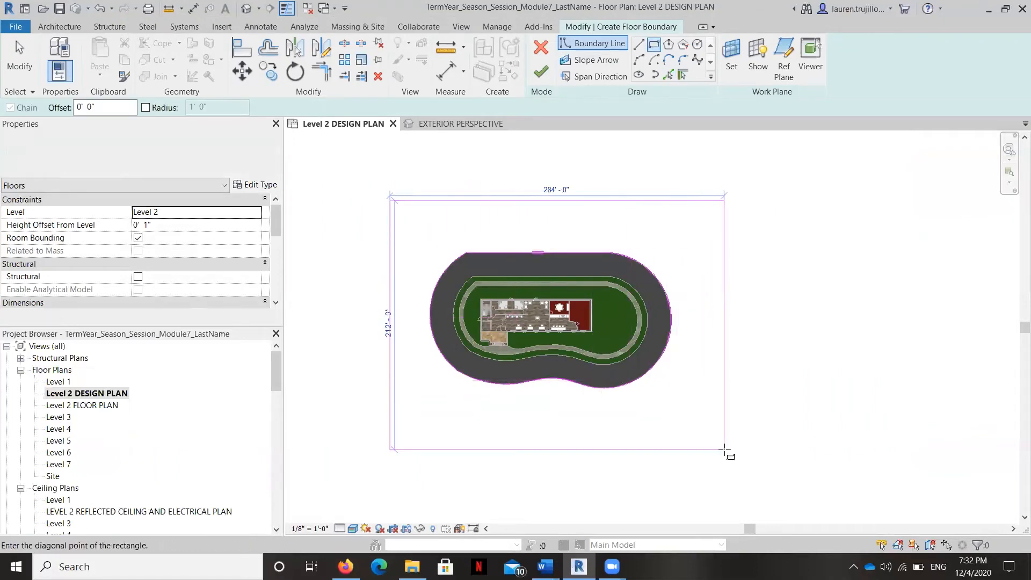
click(729, 444)
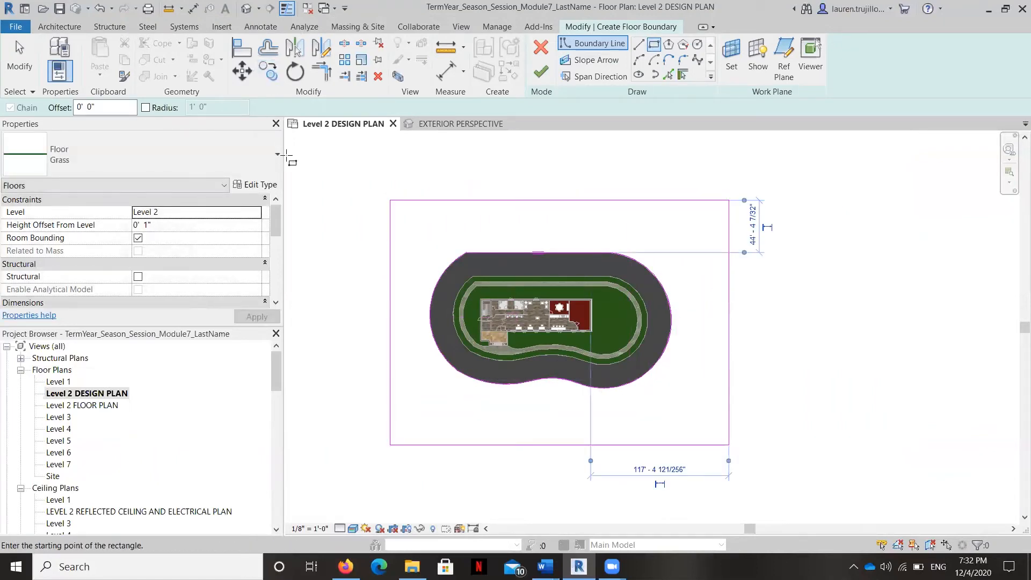
Step: Constrain the new Grass floor to Level 1, finish its boundary sketch and clear the selection
click(239, 212)
click(256, 213)
click(145, 224)
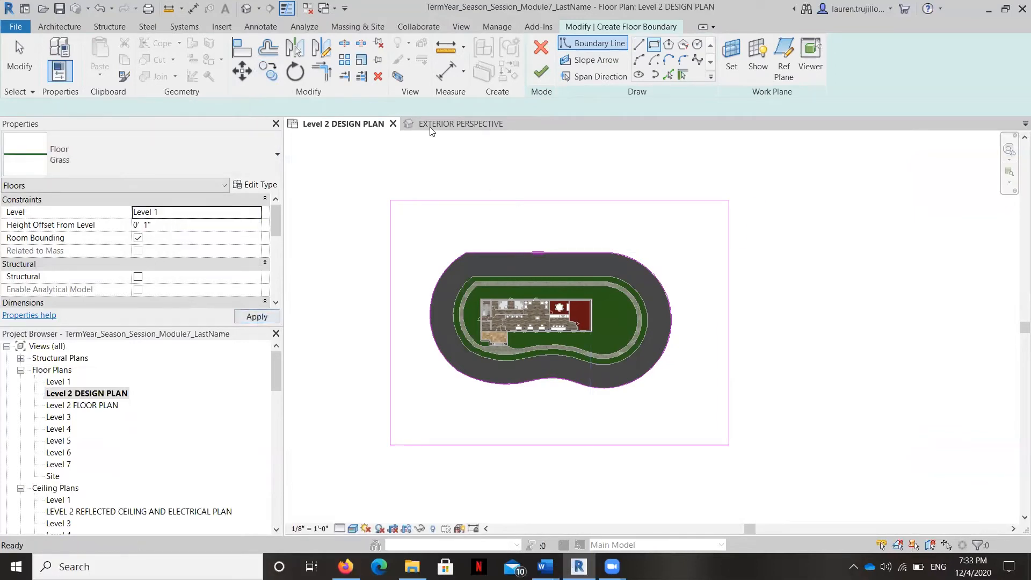
key(Escape)
click(541, 71)
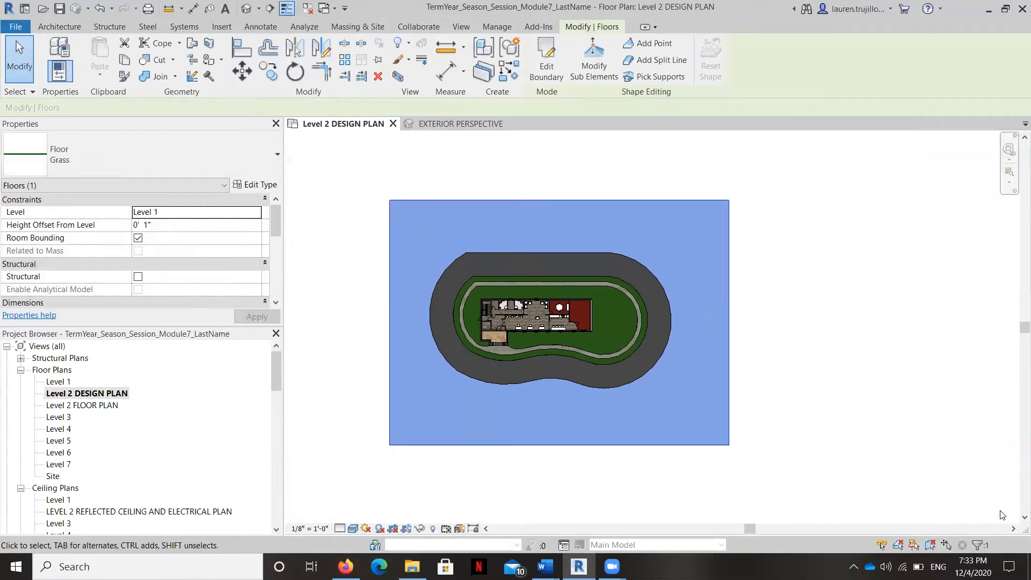
click(762, 434)
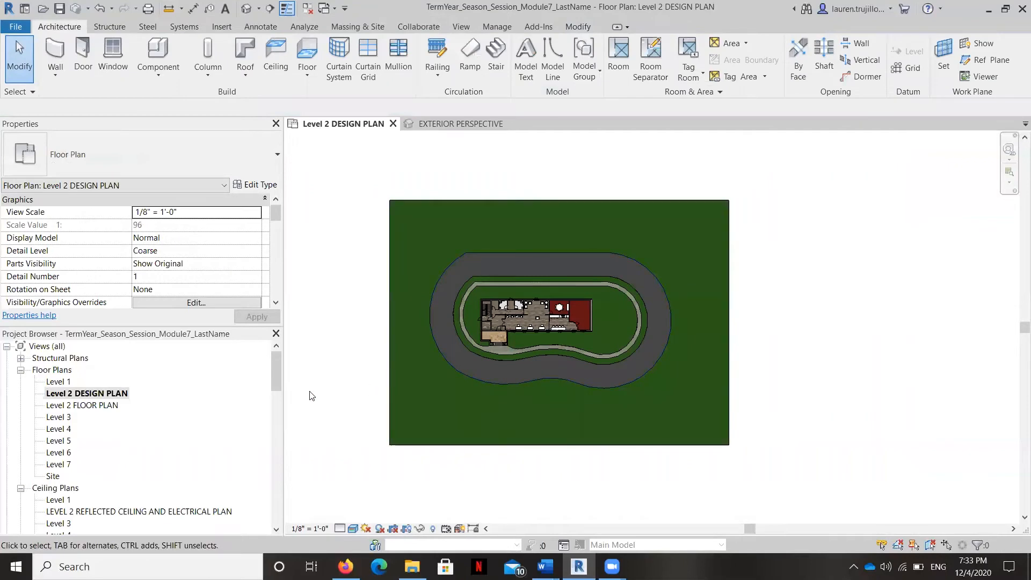
Step: Check the outer grass floor in the EXTERIOR PERSPECTIVE view and return to the Level 2 DESIGN PLAN
scroll(148, 488, down, 5)
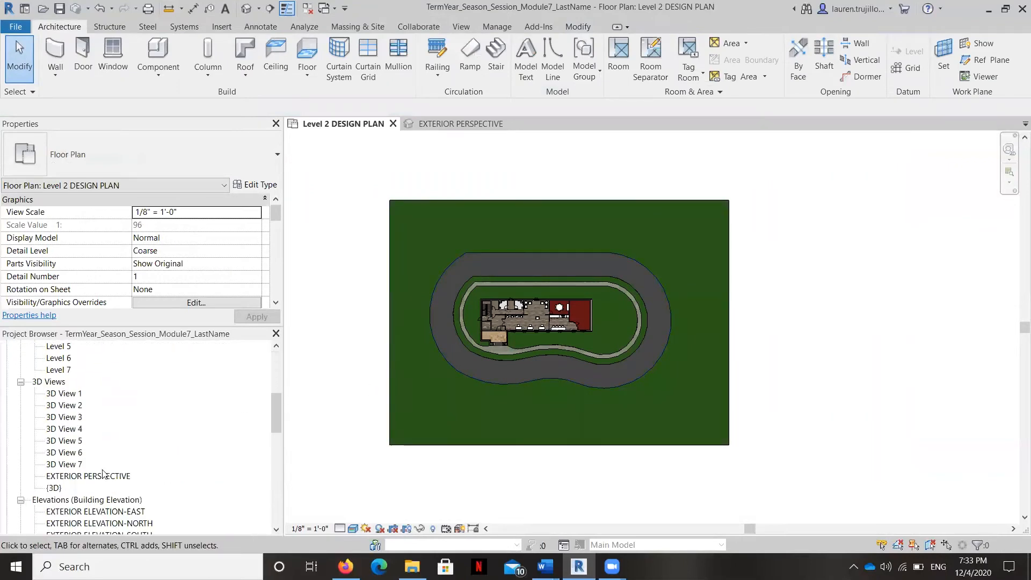
double_click(90, 477)
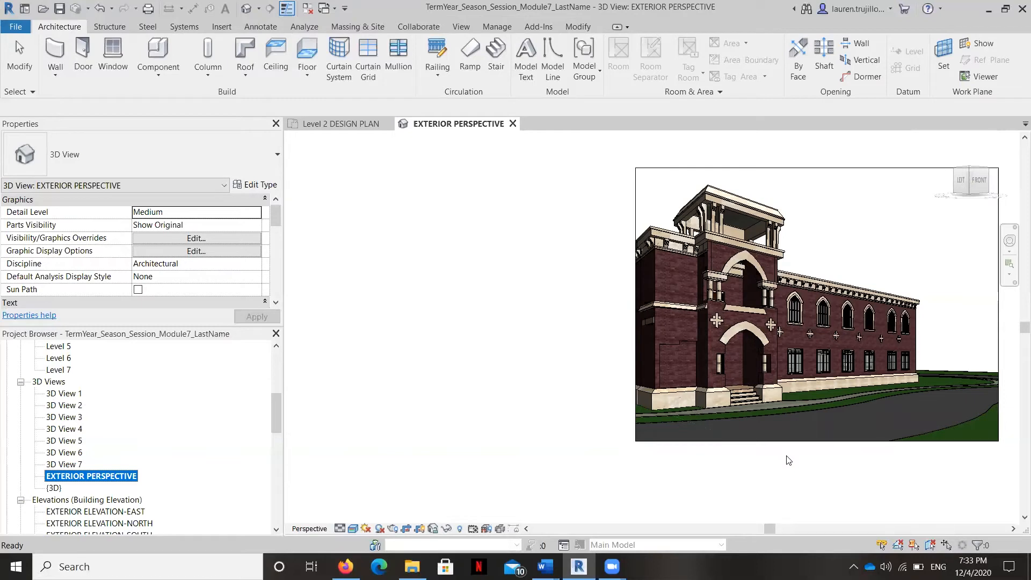
scroll(94, 382, up, 3)
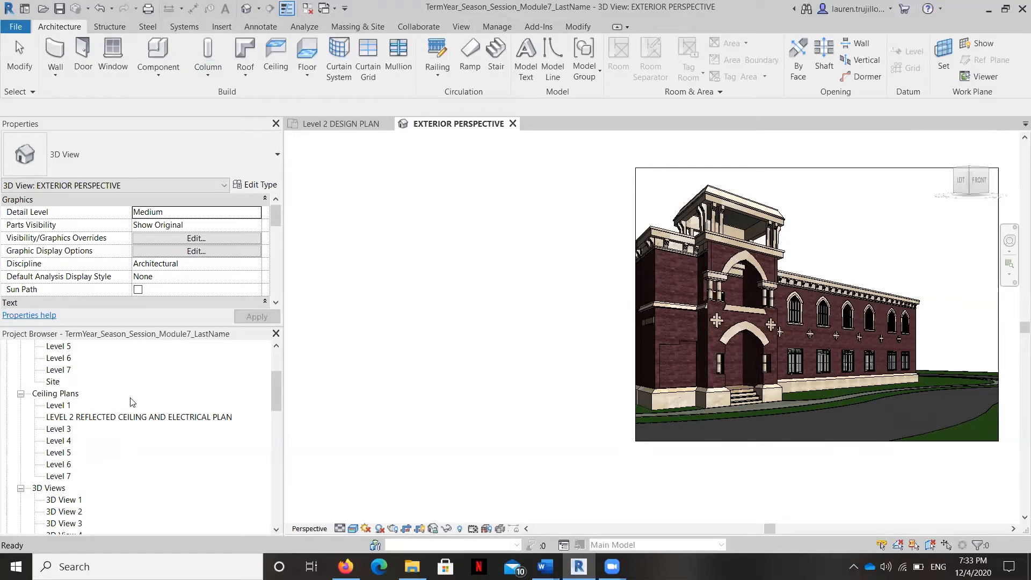
scroll(120, 389, up, 3)
double_click(109, 395)
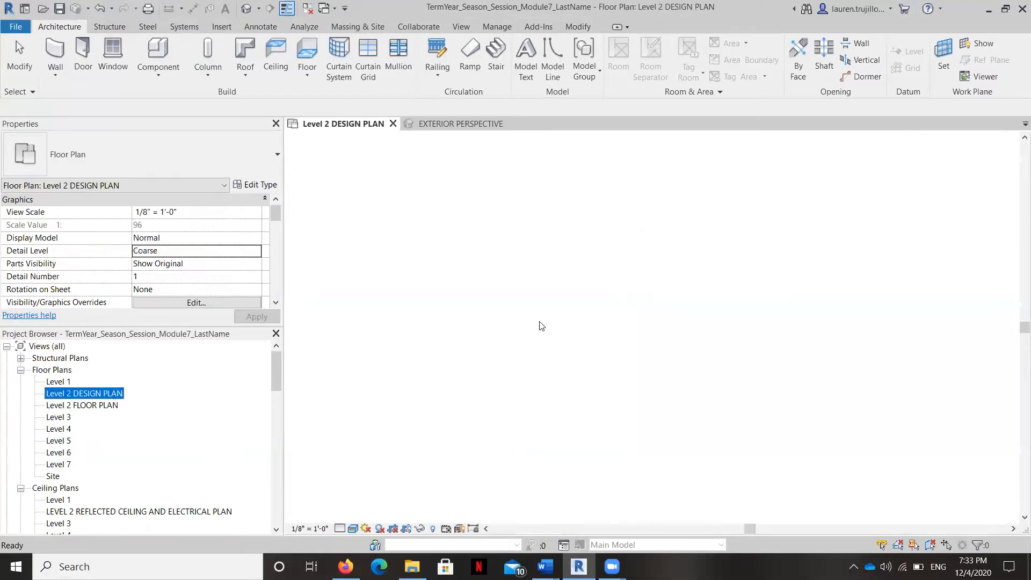
Step: Start placing a component and load the RPC Shrub family from the US Imperial library's Planting folder
scroll(607, 374, up, 5)
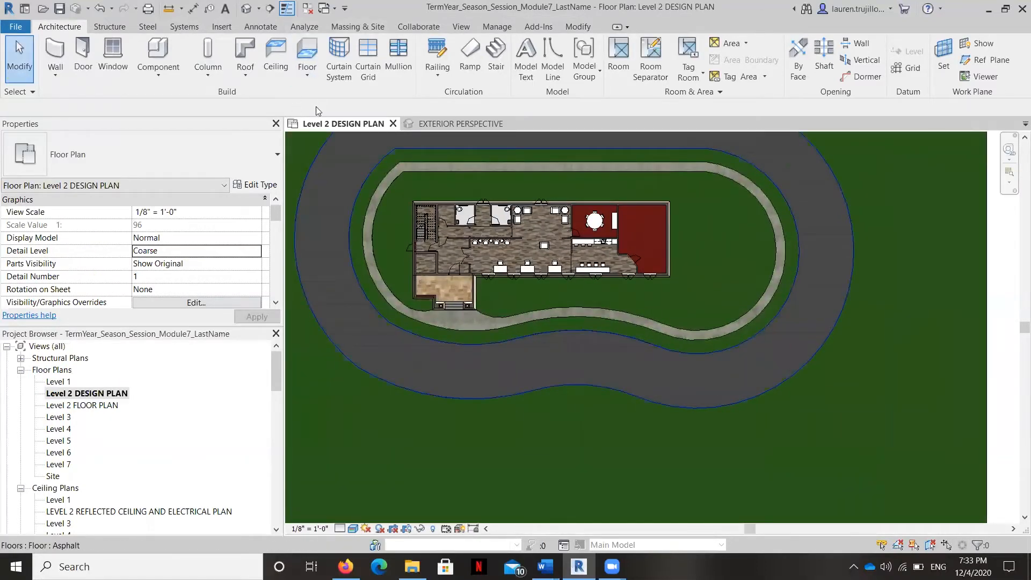
click(151, 78)
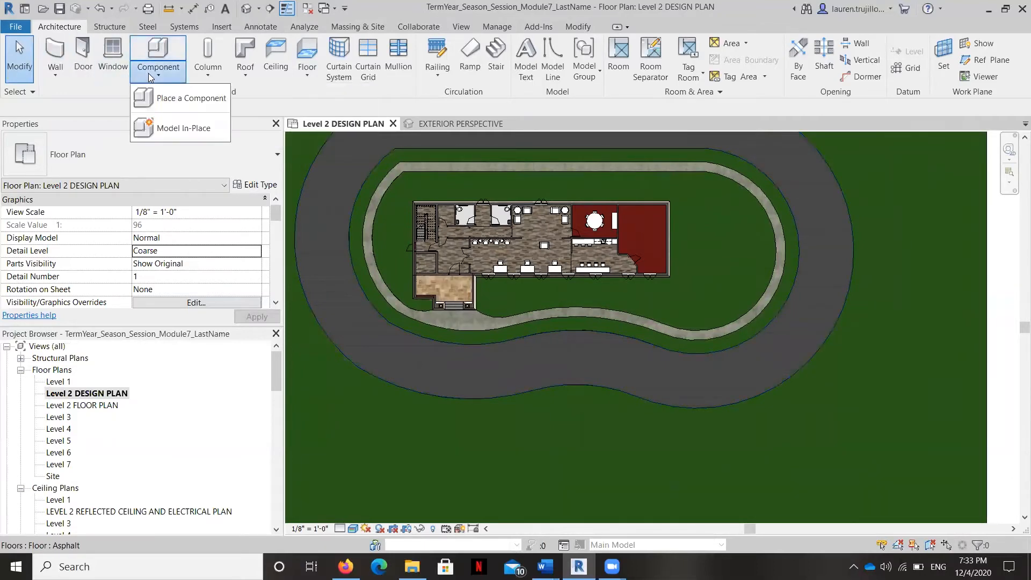
click(172, 102)
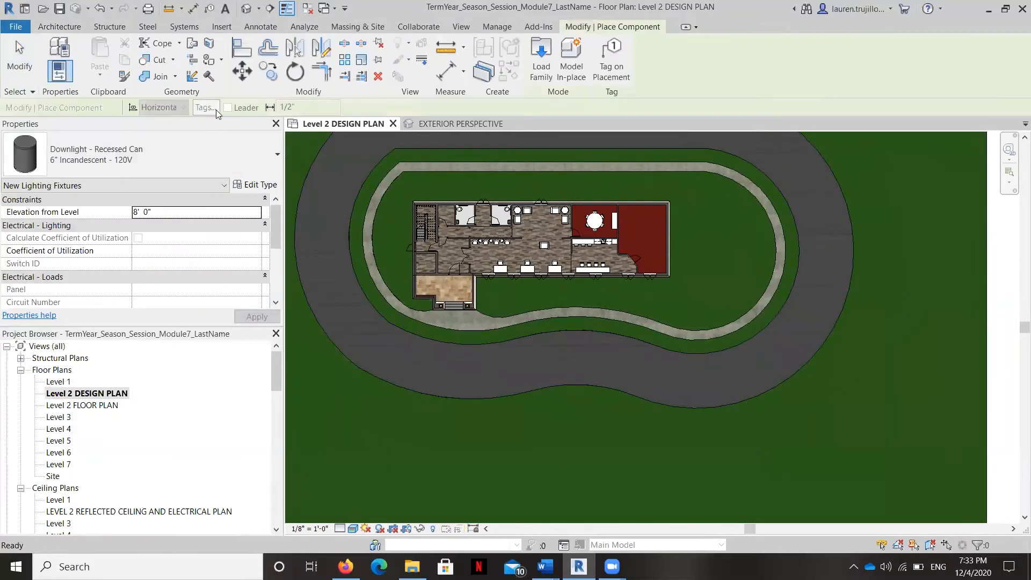
click(541, 58)
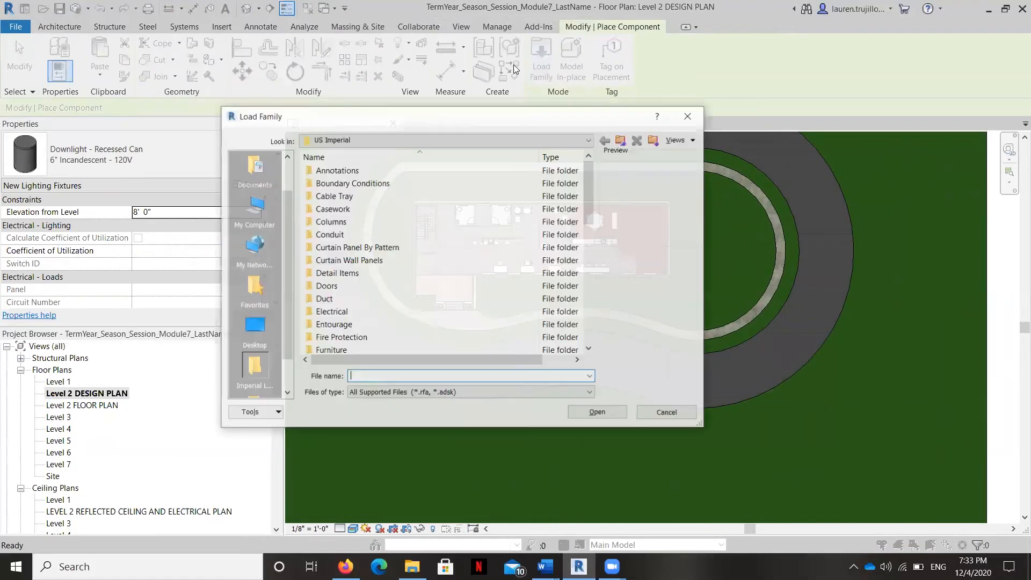
scroll(361, 252, down, 6)
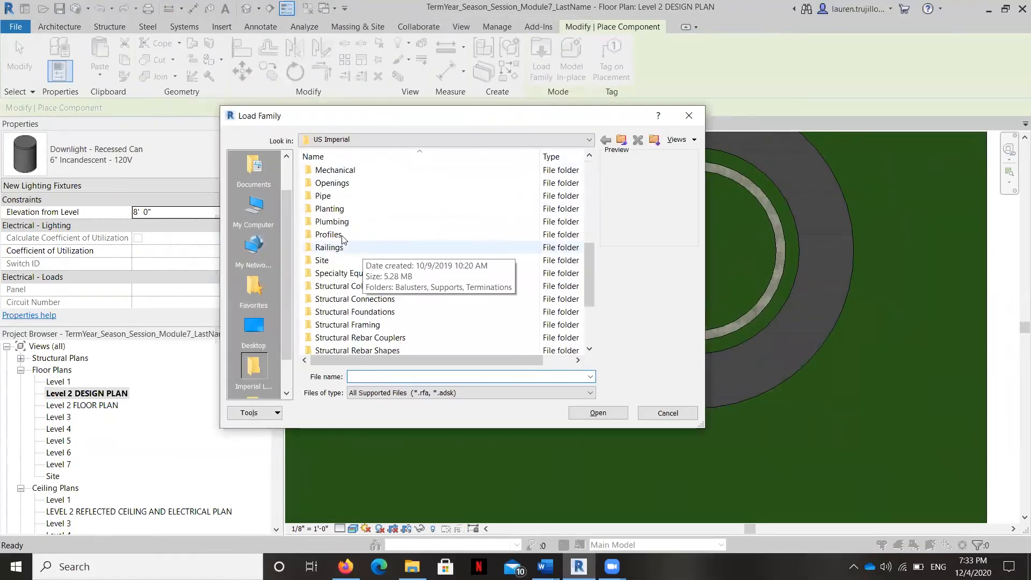
double_click(333, 210)
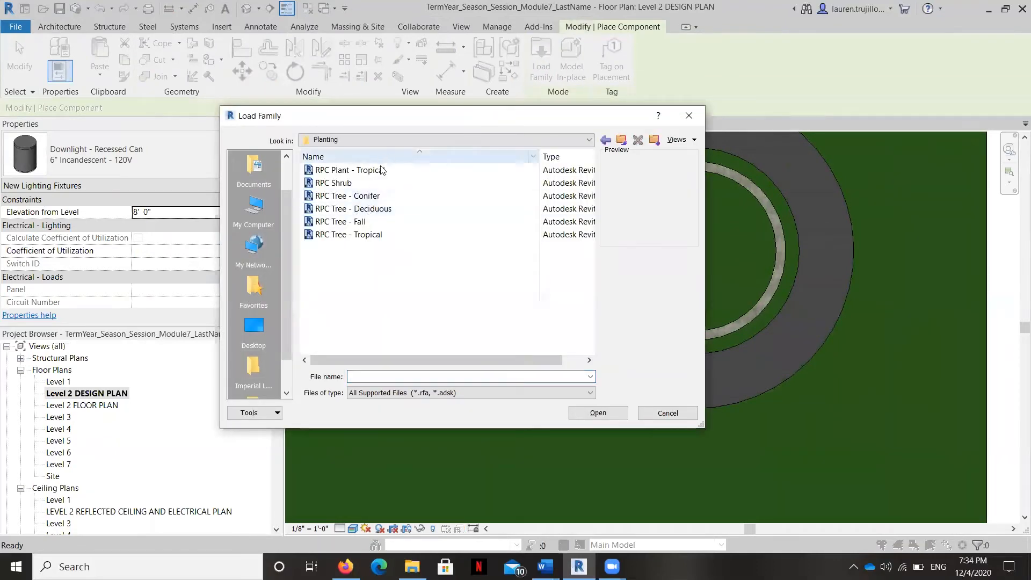
click(328, 185)
double_click(328, 184)
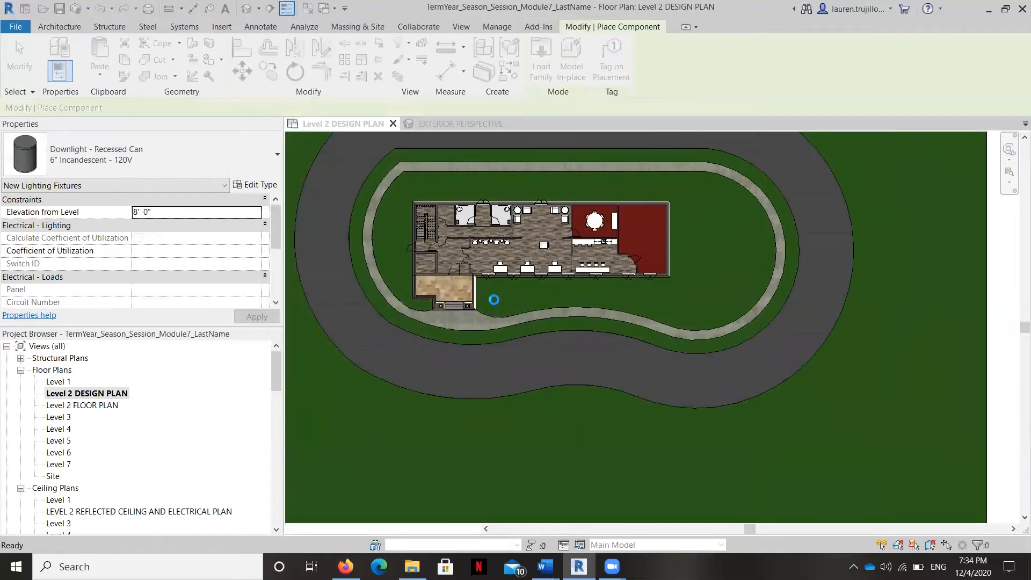
Step: Place six Acacia 3'-6" shrubs in an evenly spaced row 5'-0" from the front wall, starting beside the entrance
scroll(494, 274, up, 5)
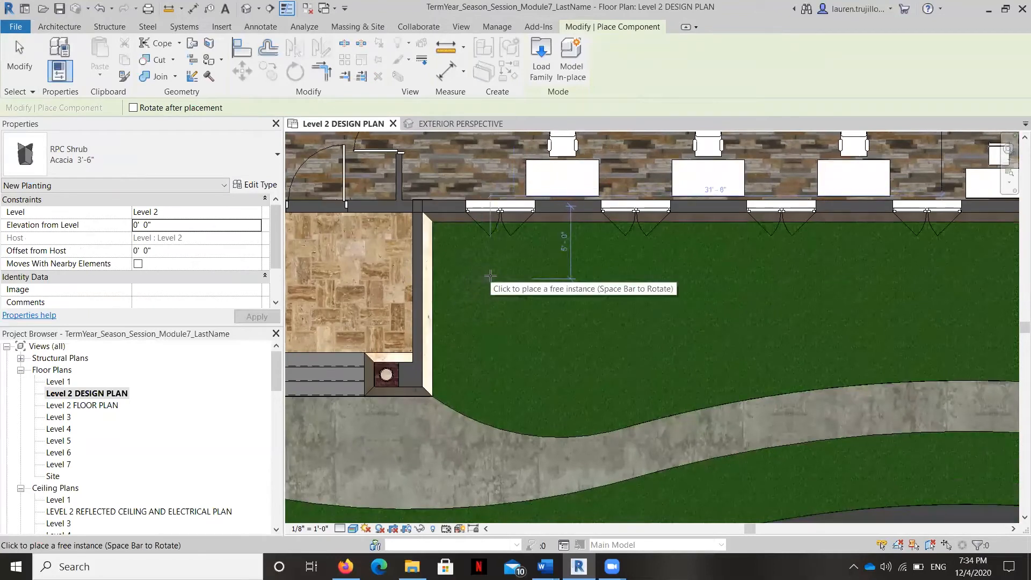
click(489, 277)
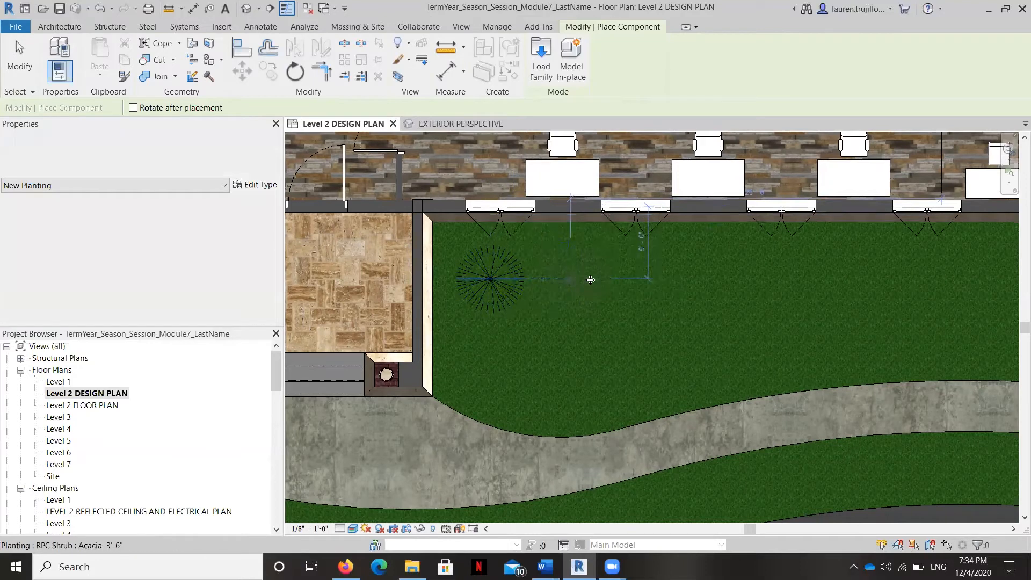
click(650, 278)
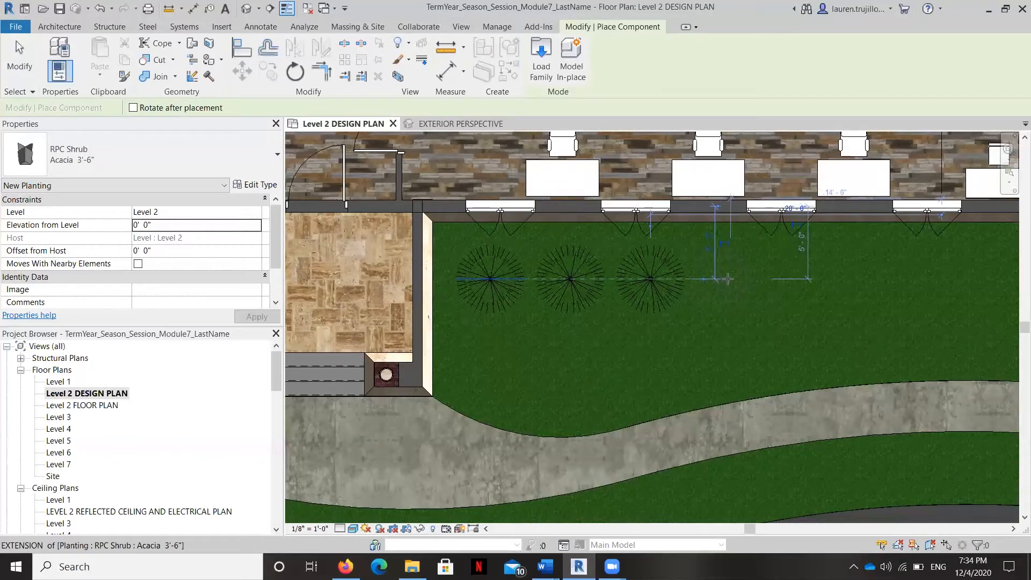
click(730, 279)
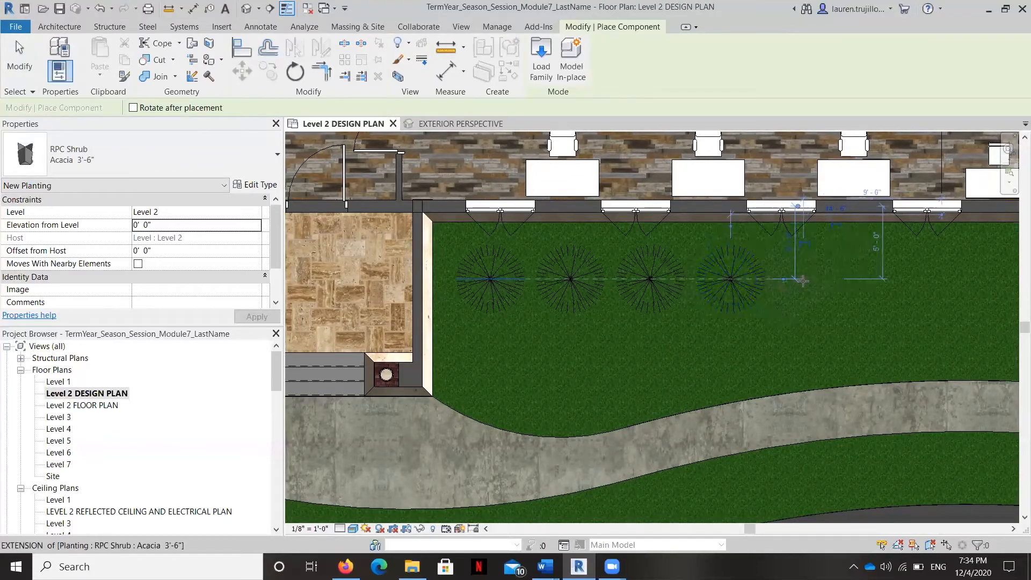
click(802, 280)
scroll(799, 282, down, 3)
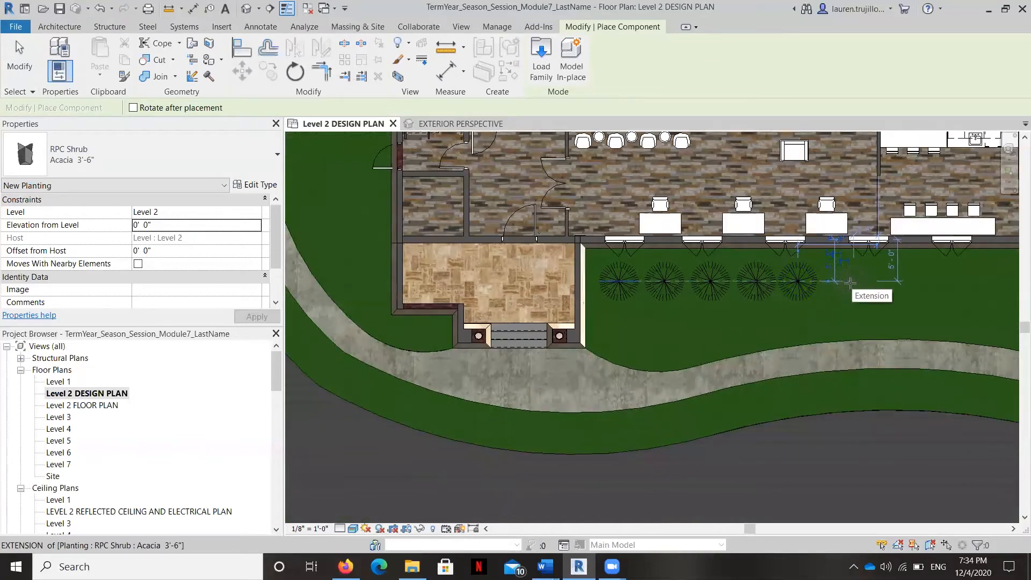
click(849, 282)
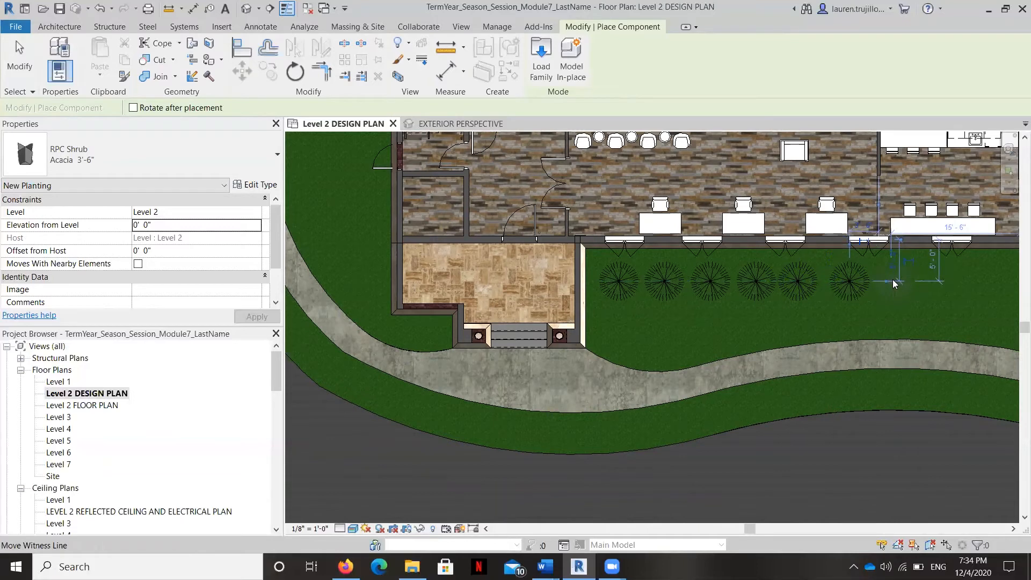
Step: Continue the aligned row with six more Acacia 3'-6" shrubs along the front wall, up to the building corner farthest from the entrance
middle_drag(893, 284, 617, 322)
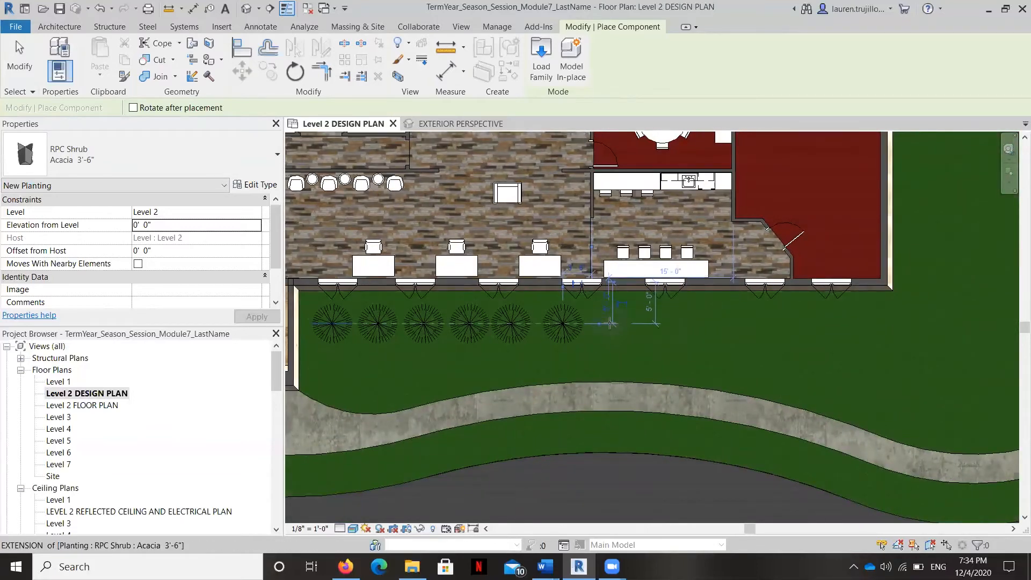
click(631, 322)
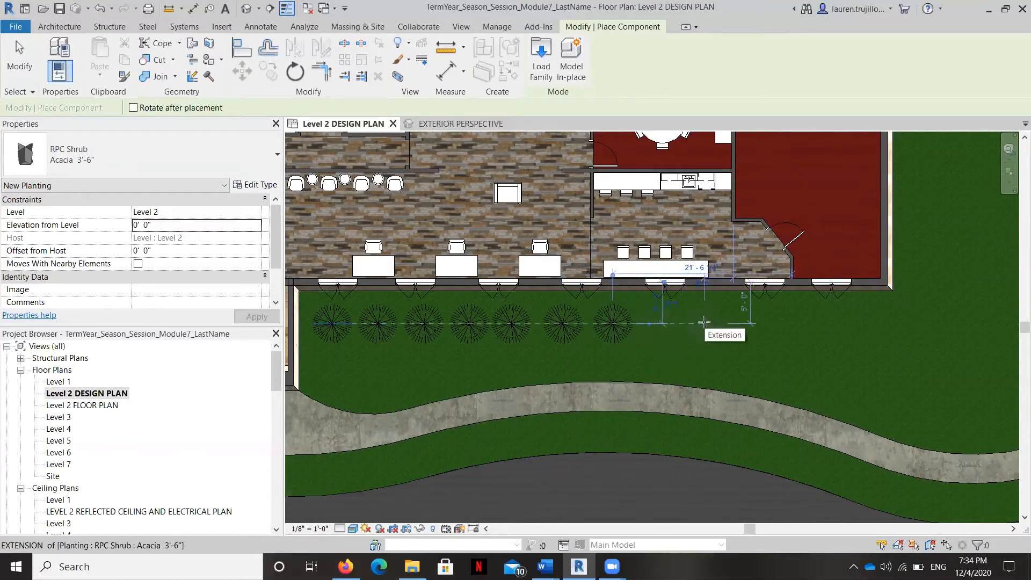
scroll(704, 322, up, 5)
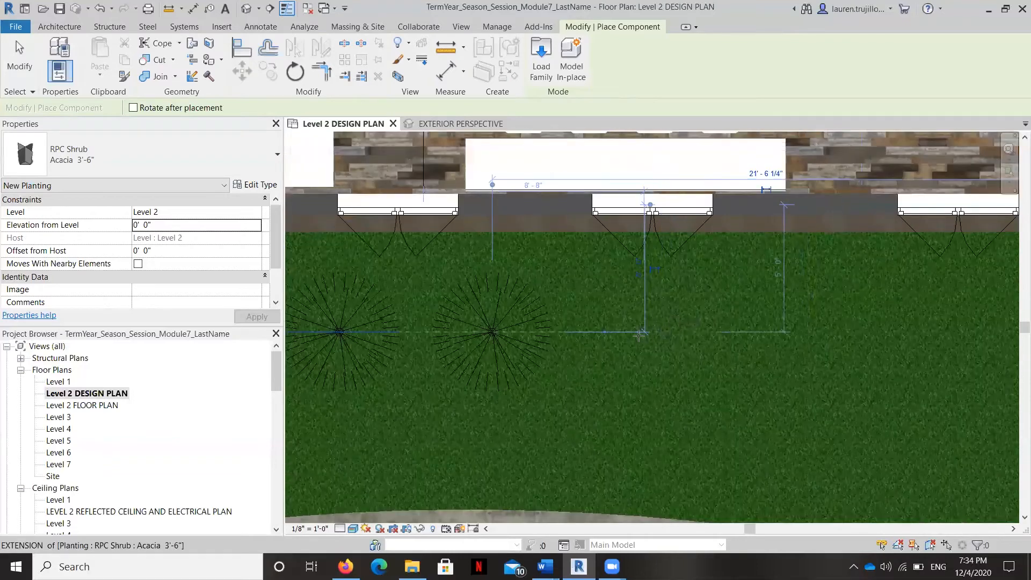
click(722, 334)
click(772, 333)
middle_drag(830, 348, 628, 348)
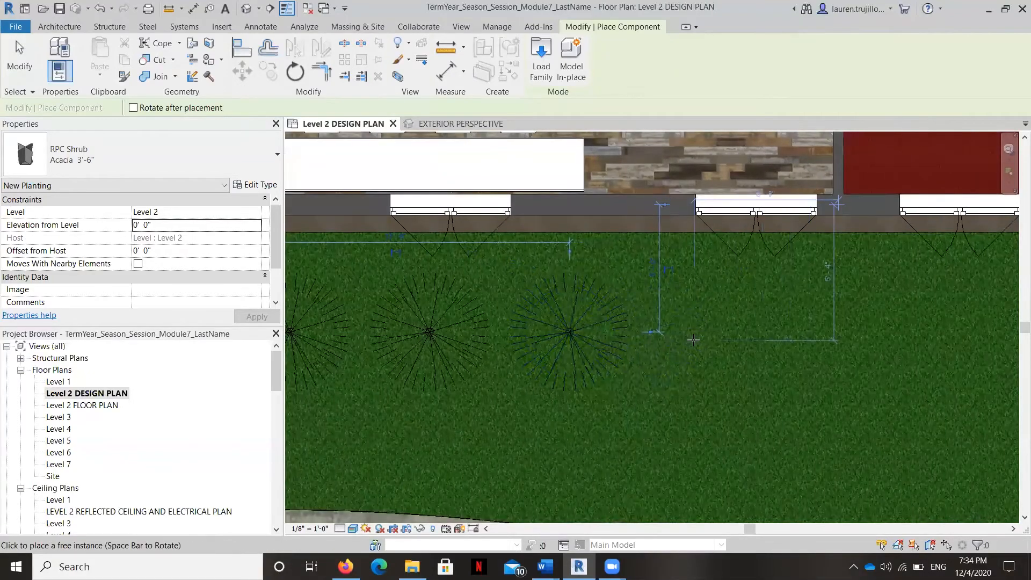
scroll(693, 340, down, 1)
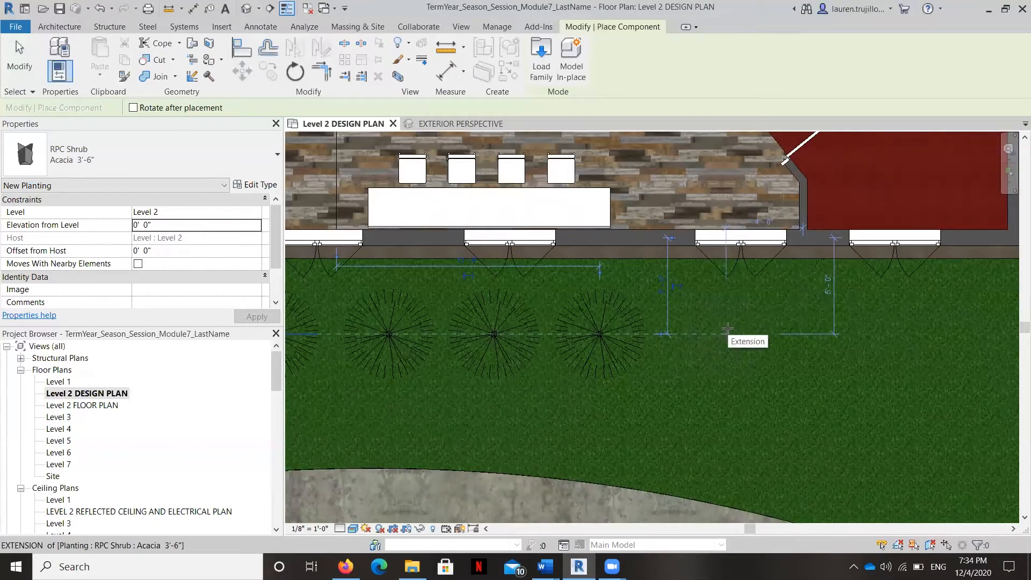
middle_drag(575, 338, 461, 338)
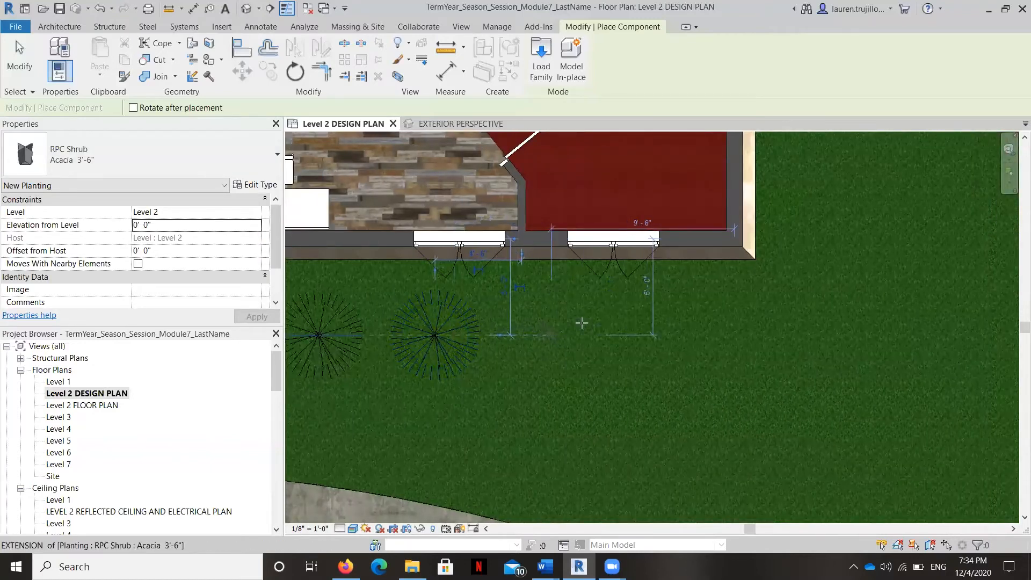
click(551, 334)
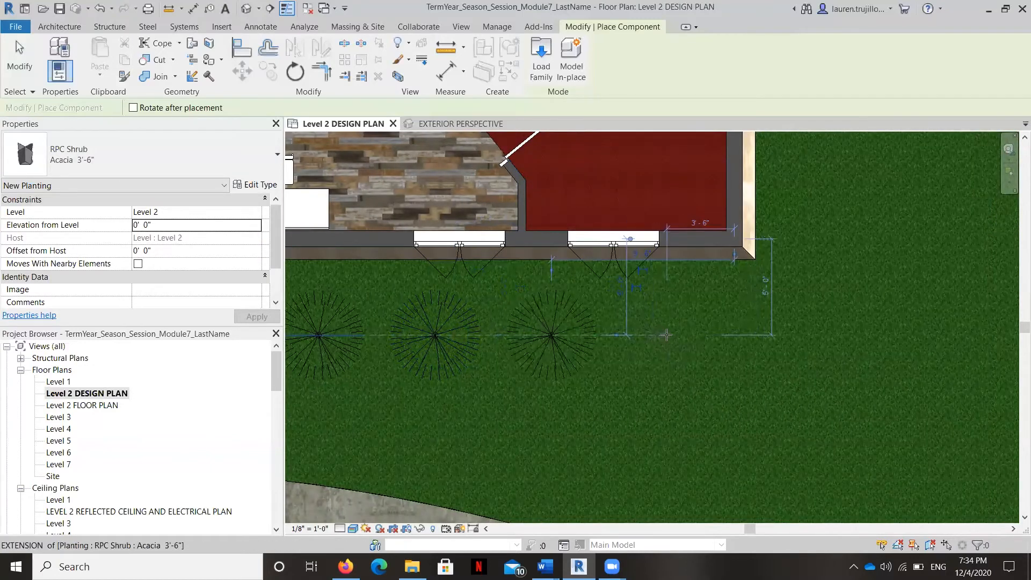
click(666, 335)
scroll(856, 353, down, 2)
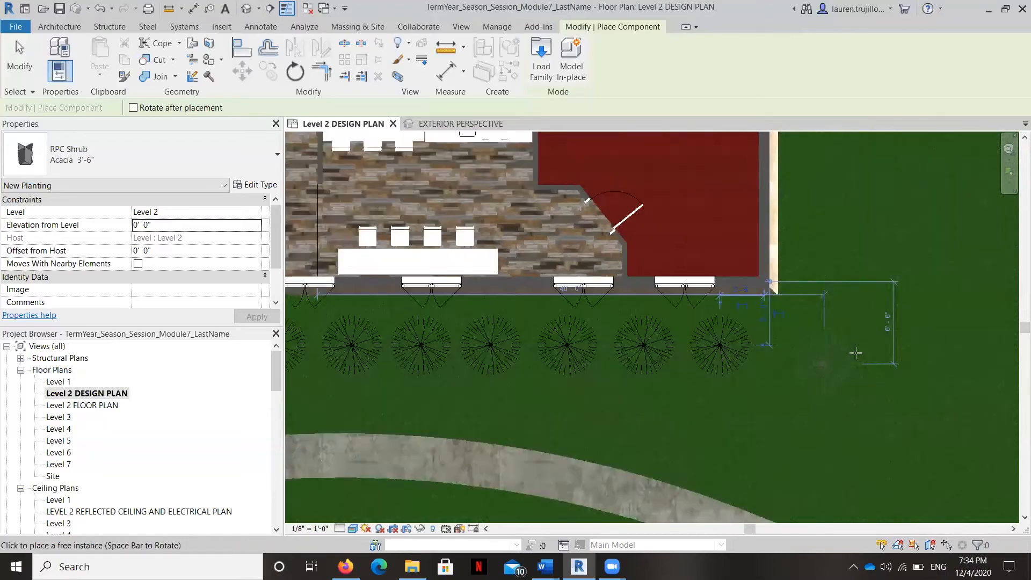
scroll(855, 353, down, 5)
scroll(854, 360, up, 3)
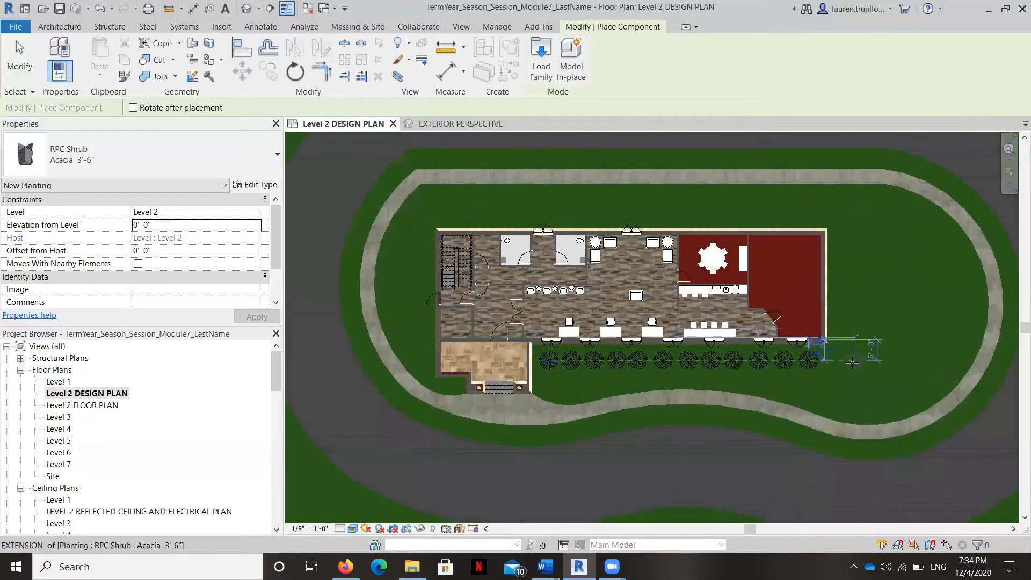
Step: Place an Acacia 3'-6" shrub outside the end wall, just around the corner from the front shrub row
scroll(851, 362, up, 5)
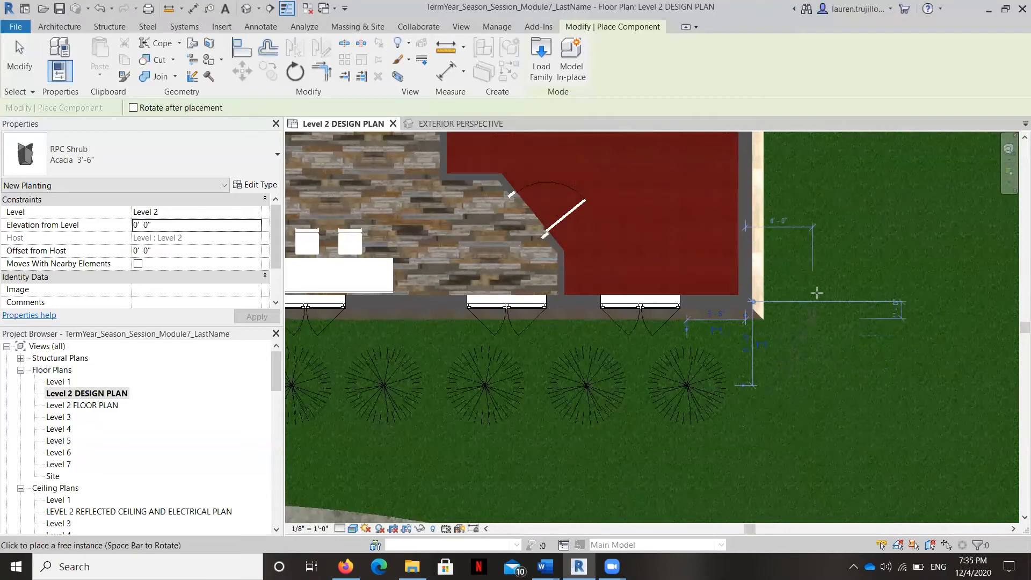
scroll(818, 279, down, 5)
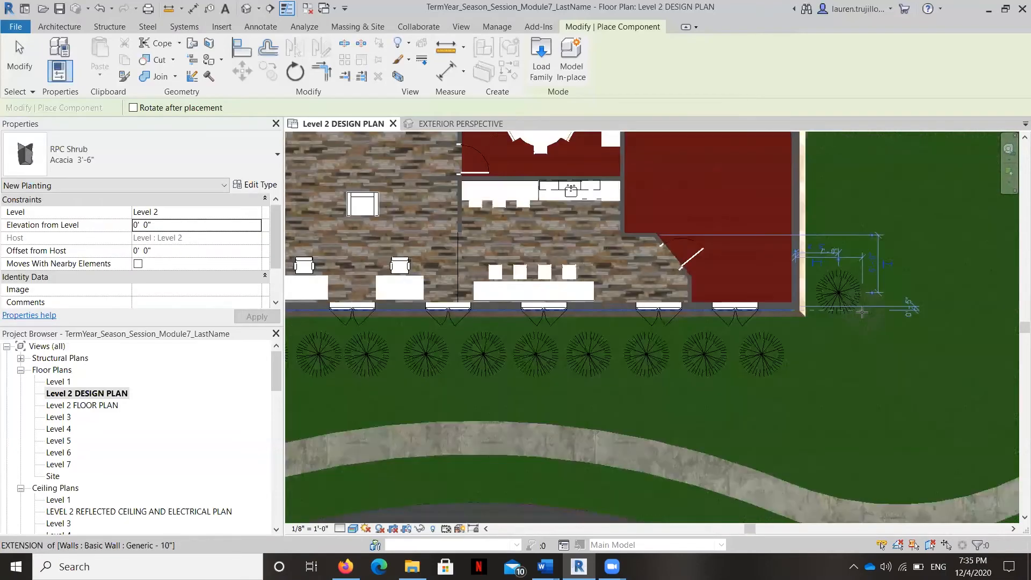
scroll(908, 325, down, 1)
Step: Place four Acacia 3'-6" shrubs wrapping the outer corner beside the entrance, from the recess next to the steps along the side wall
scroll(477, 281, up, 5)
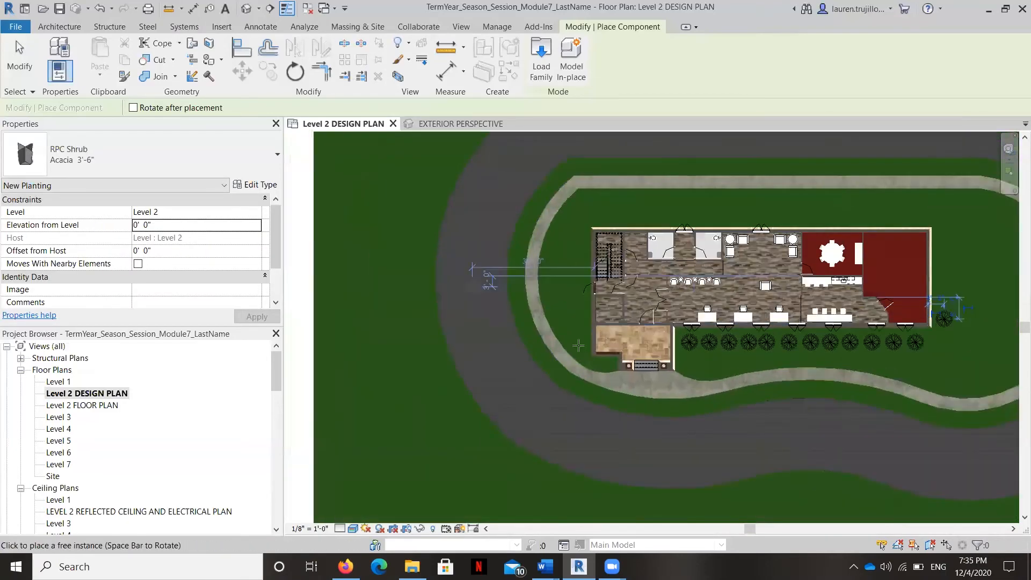
scroll(738, 425, up, 1)
scroll(738, 424, up, 2)
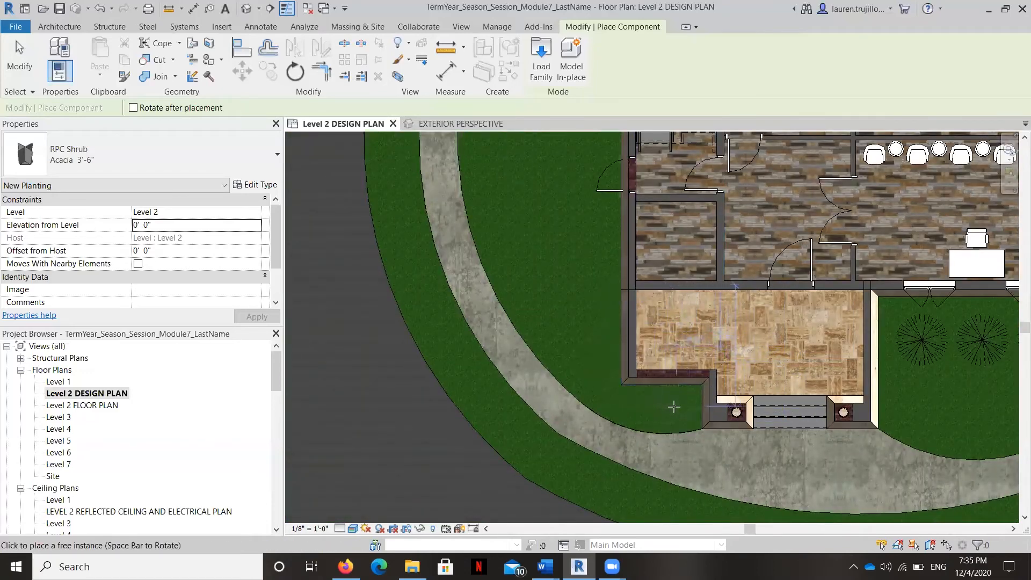
click(676, 406)
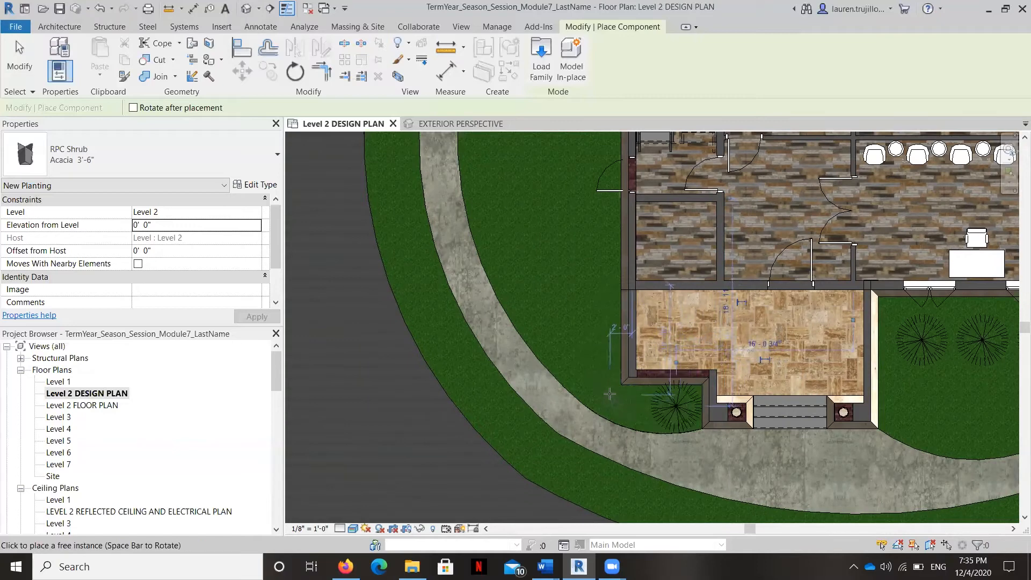
click(615, 391)
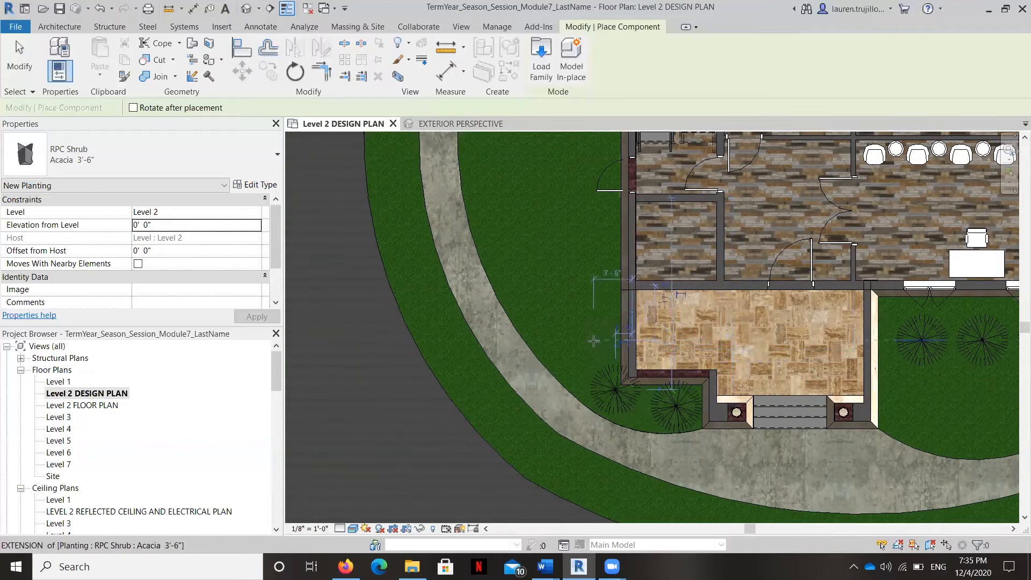
click(594, 334)
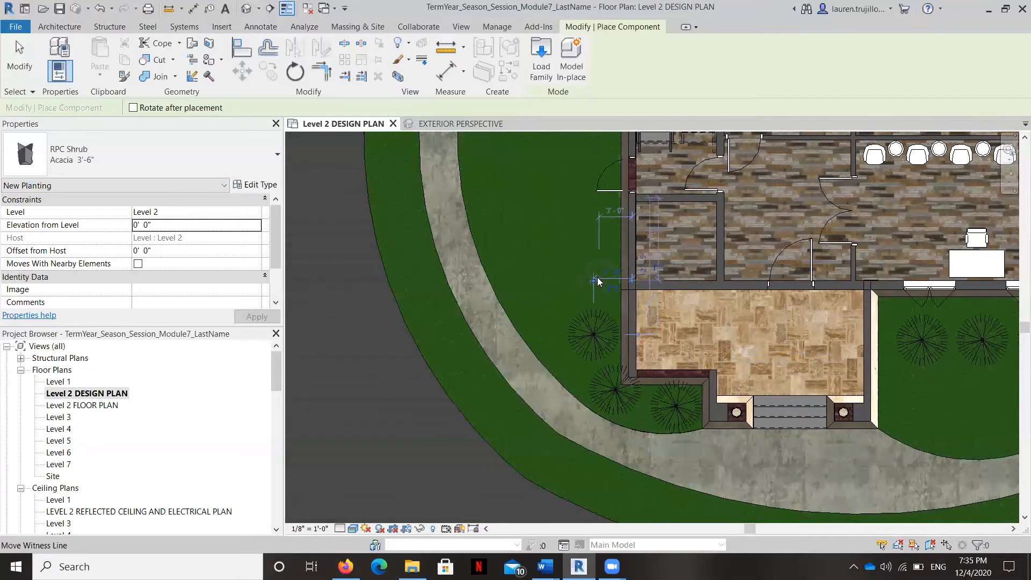
click(594, 263)
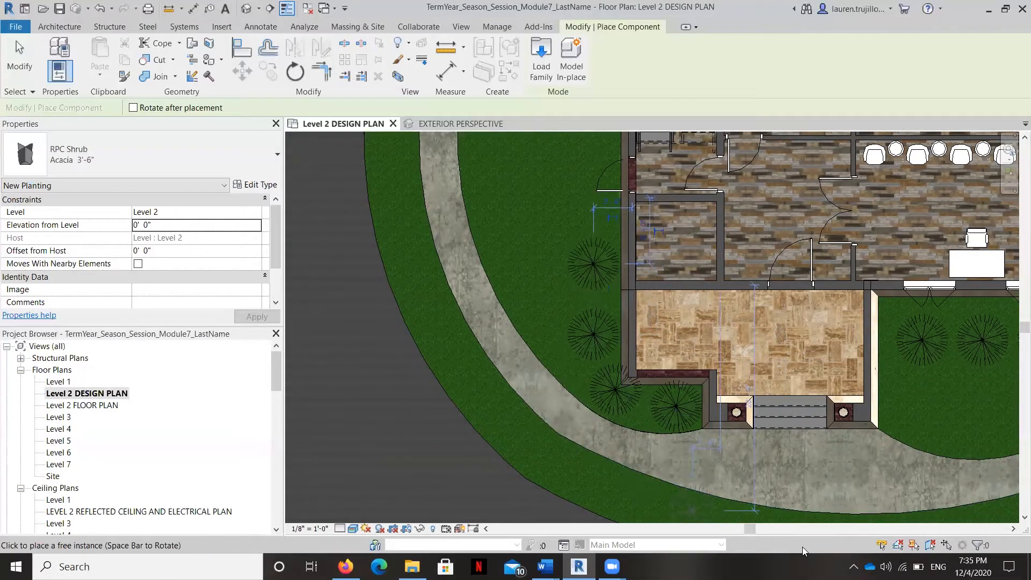
Step: Place one more Acacia 3'-6" shrub 4'-0" from the front wall at the far building corner, linking the front row to the side shrub
scroll(639, 301, down, 1)
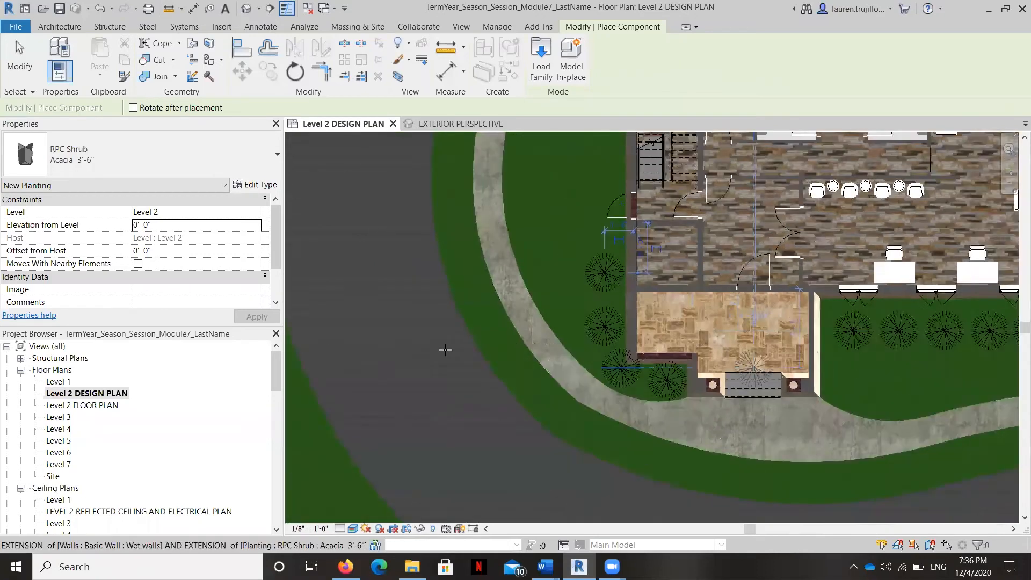
scroll(445, 349, down, 2)
middle_drag(792, 352, 585, 373)
scroll(798, 394, up, 1)
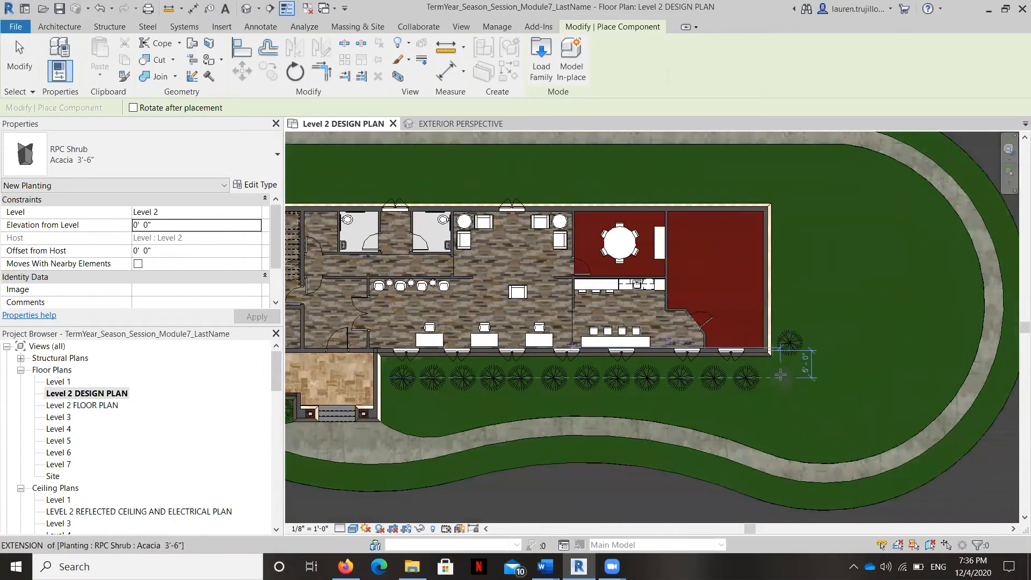
scroll(780, 374, up, 2)
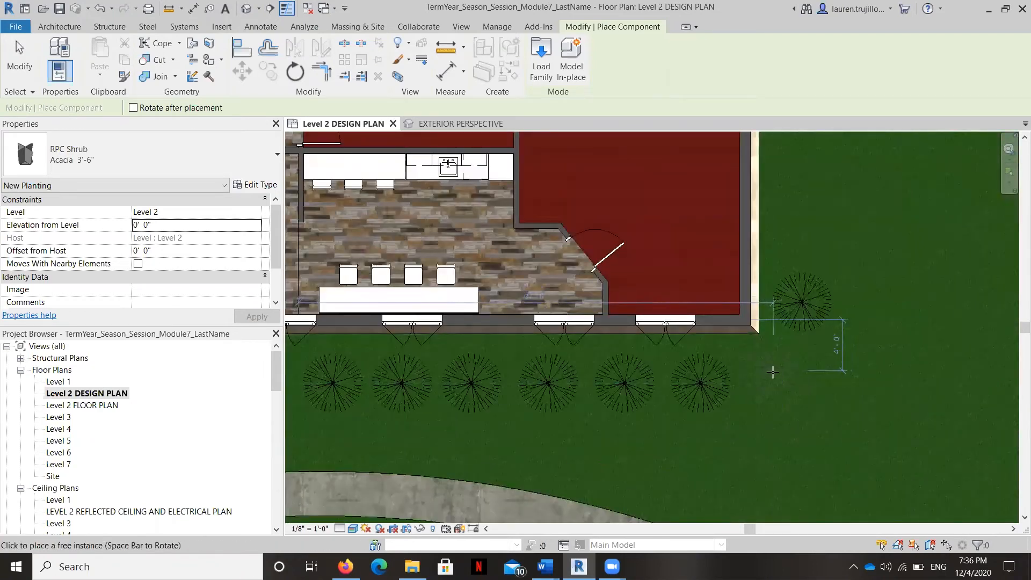
click(773, 370)
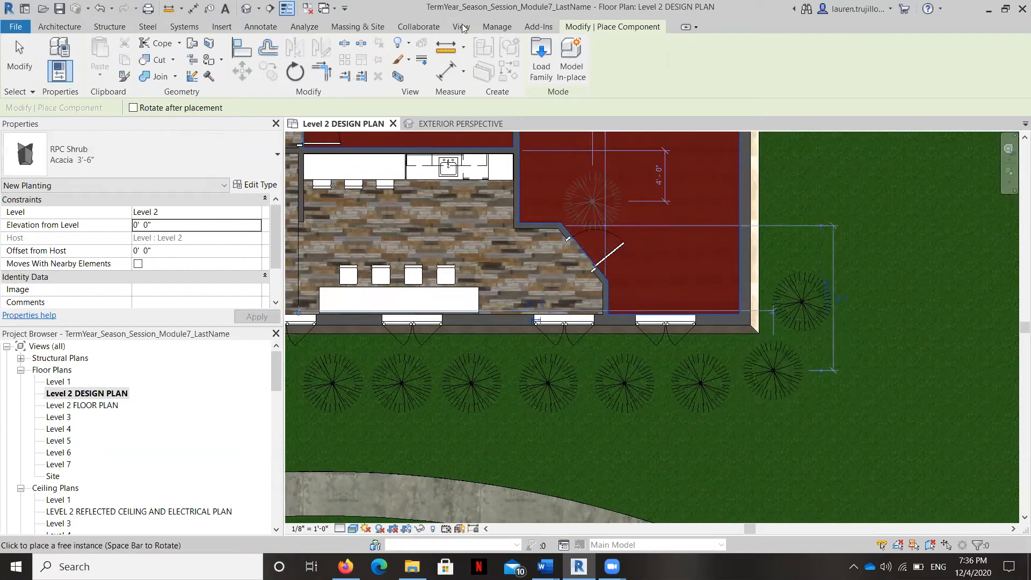
Step: Load the RPC Tree - Deciduous family from the Planting folder, overwriting the existing version
click(541, 60)
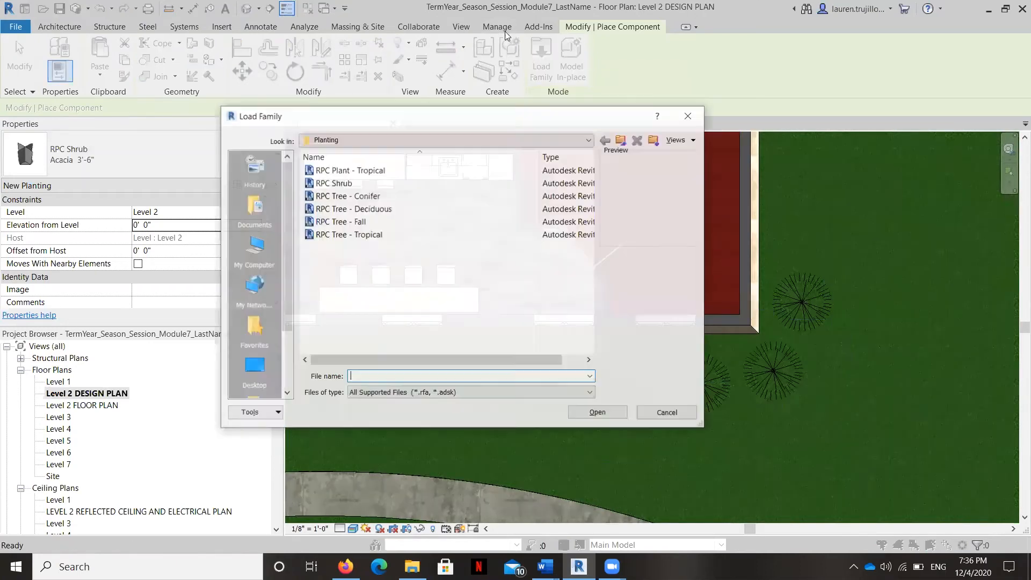
click(379, 209)
click(609, 411)
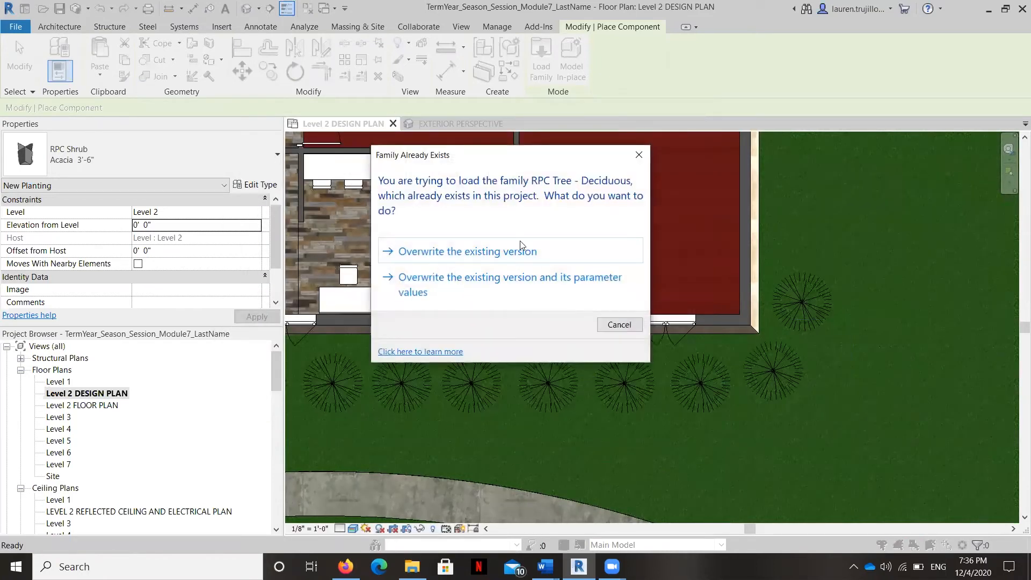
click(506, 257)
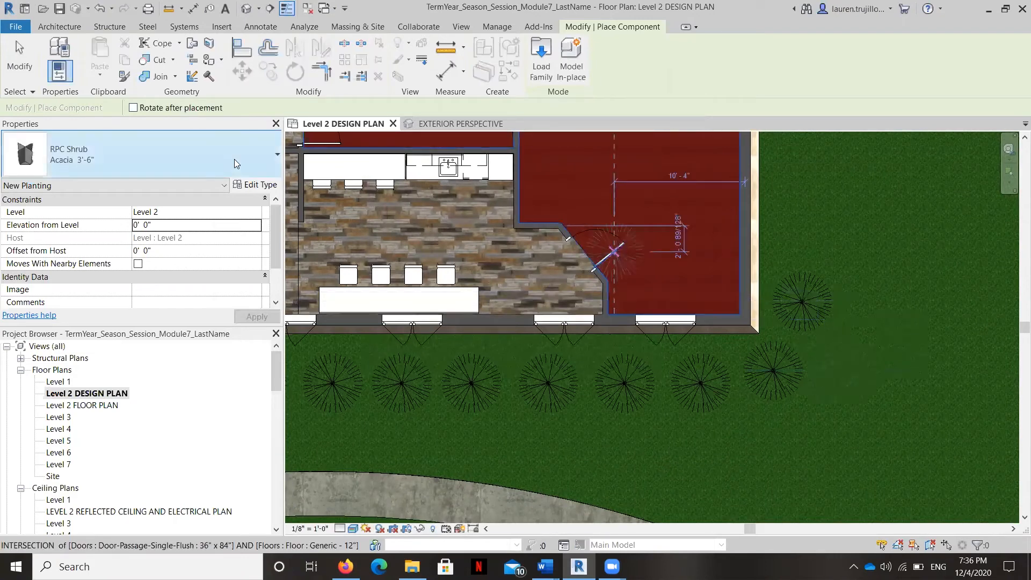
Step: Choose the Lombardy Poplar - 40' type of RPC Tree - Deciduous as the component to place
click(271, 154)
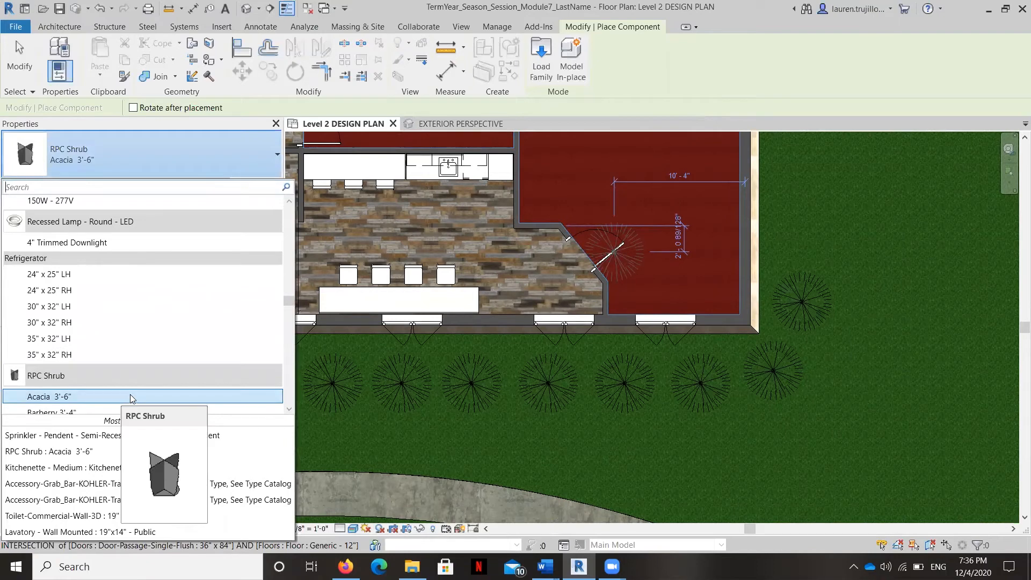
scroll(138, 342, down, 2)
scroll(139, 342, down, 2)
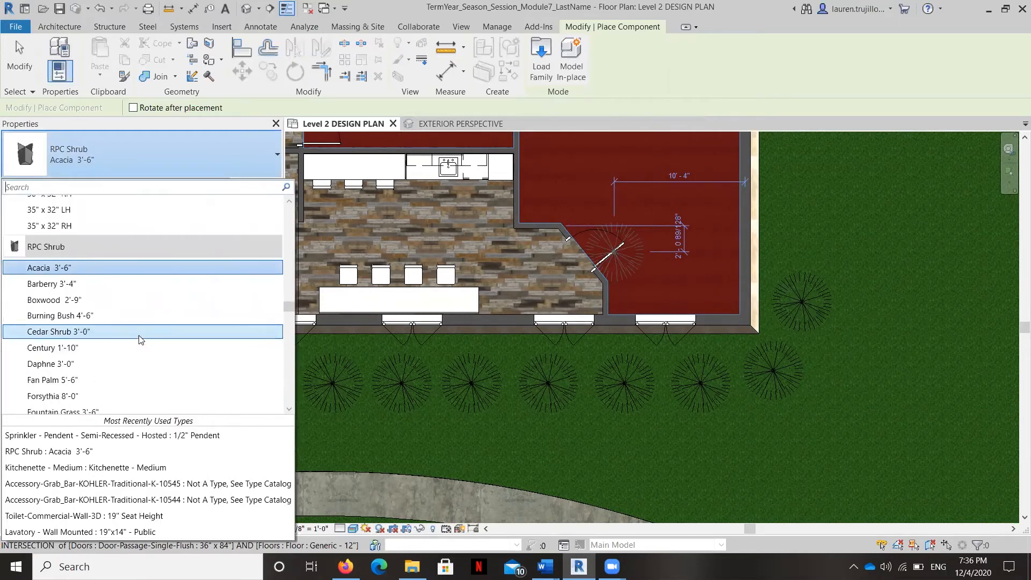
scroll(140, 339, down, 5)
scroll(114, 329, down, 12)
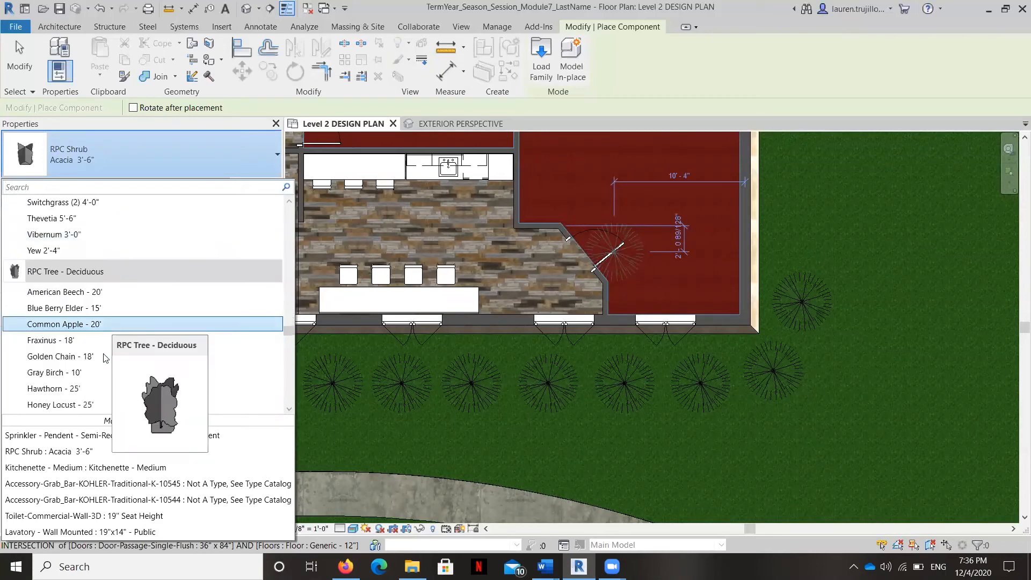
scroll(75, 357, down, 1)
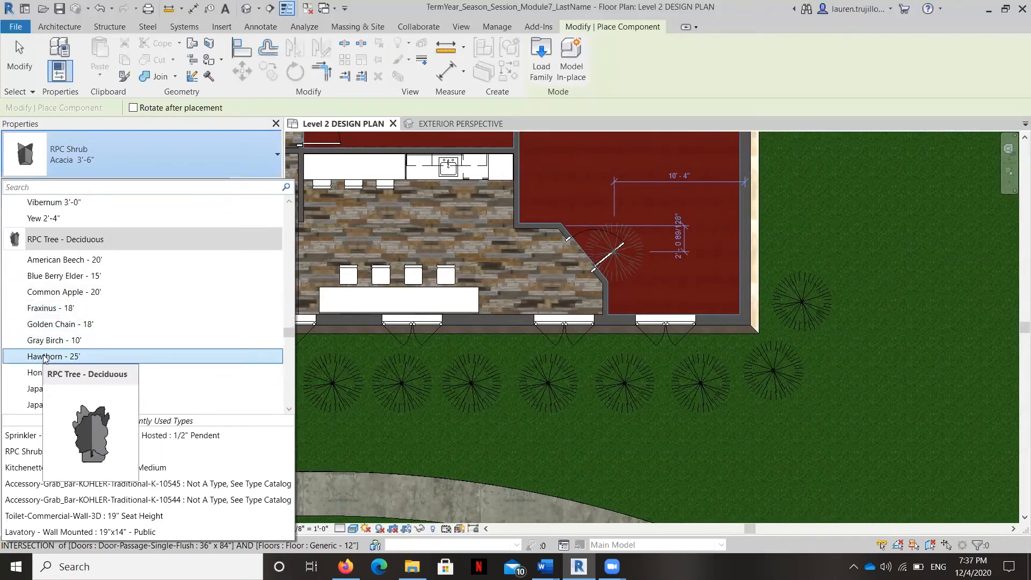
scroll(179, 350, down, 1)
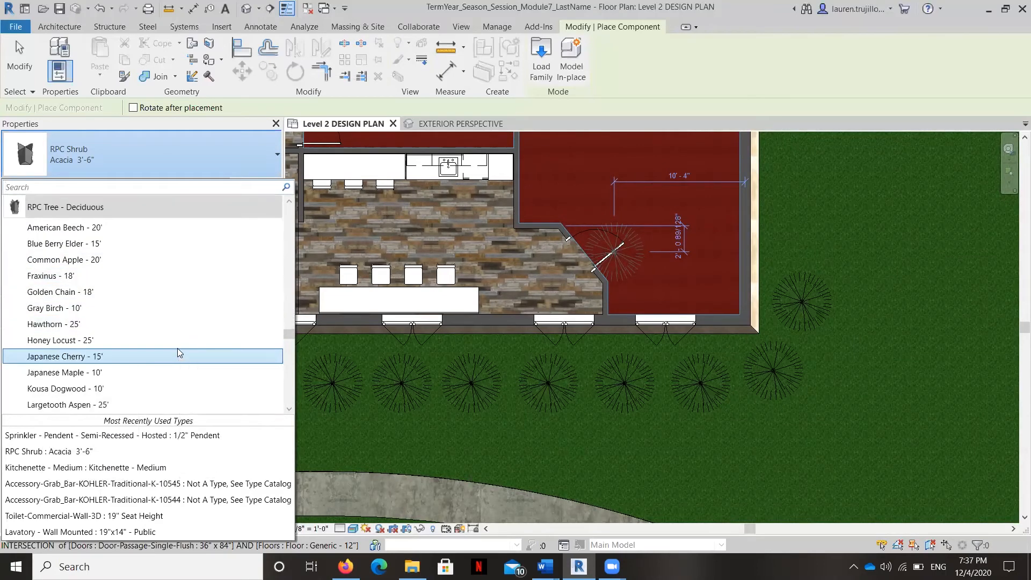
scroll(179, 352, down, 2)
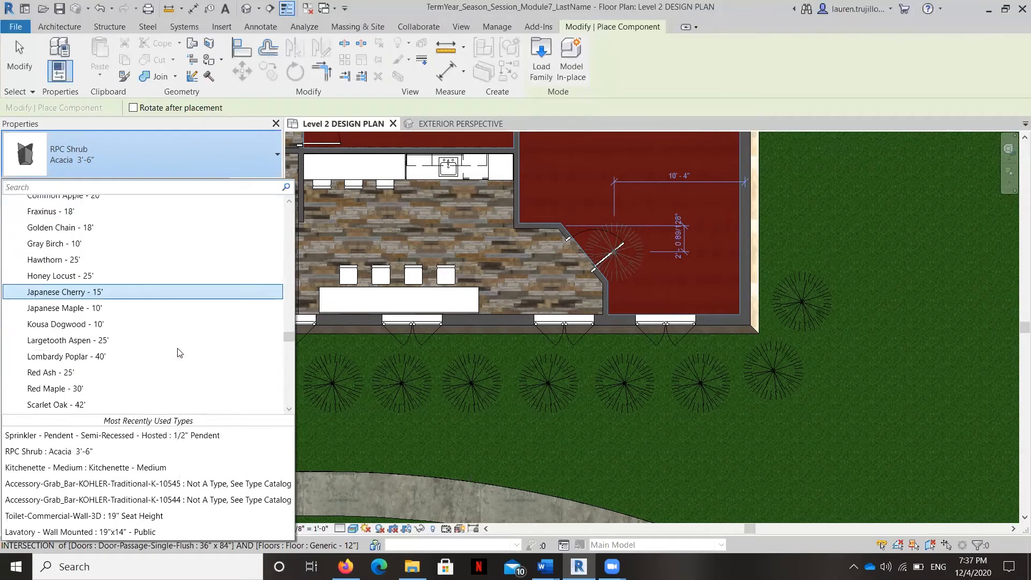
click(75, 357)
Step: Place one Lombardy Poplar - 40' tree on the grass beyond the building corner farthest from the entrance
scroll(819, 384, down, 2)
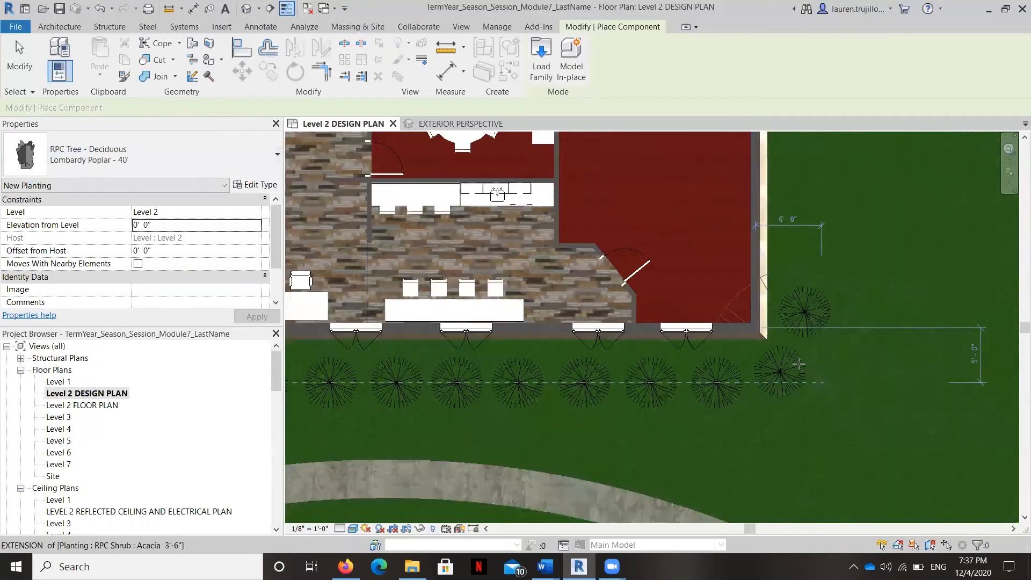
scroll(862, 367, down, 2)
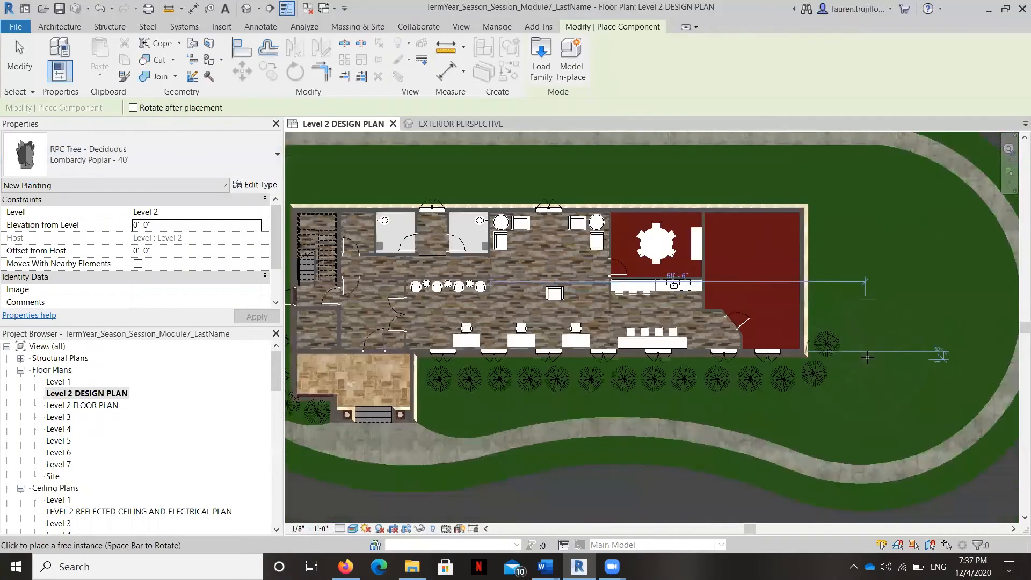
click(874, 386)
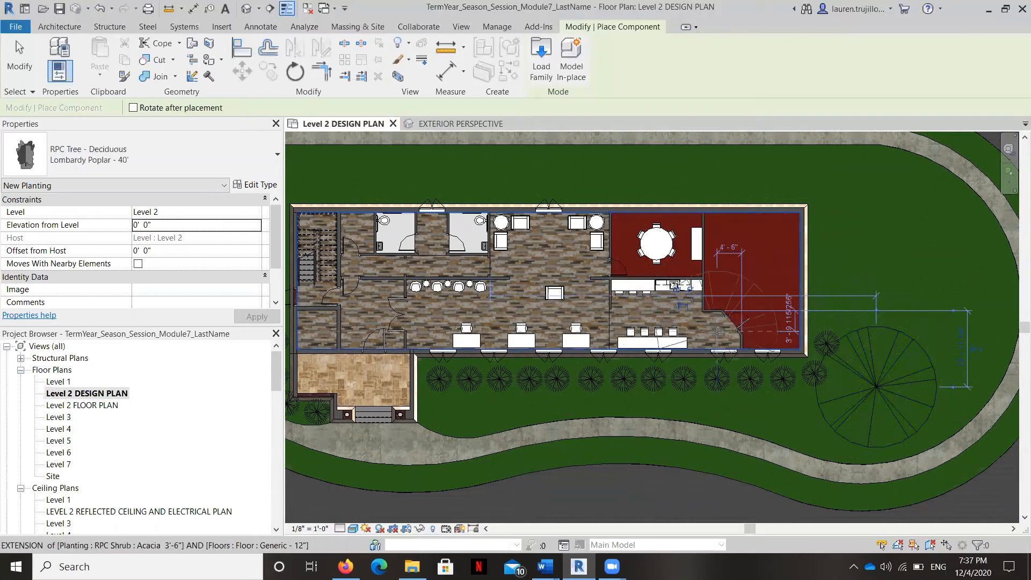
Step: Open the EXTERIOR PERSPECTIVE view to check the new shrubs and tree
scroll(98, 484, down, 12)
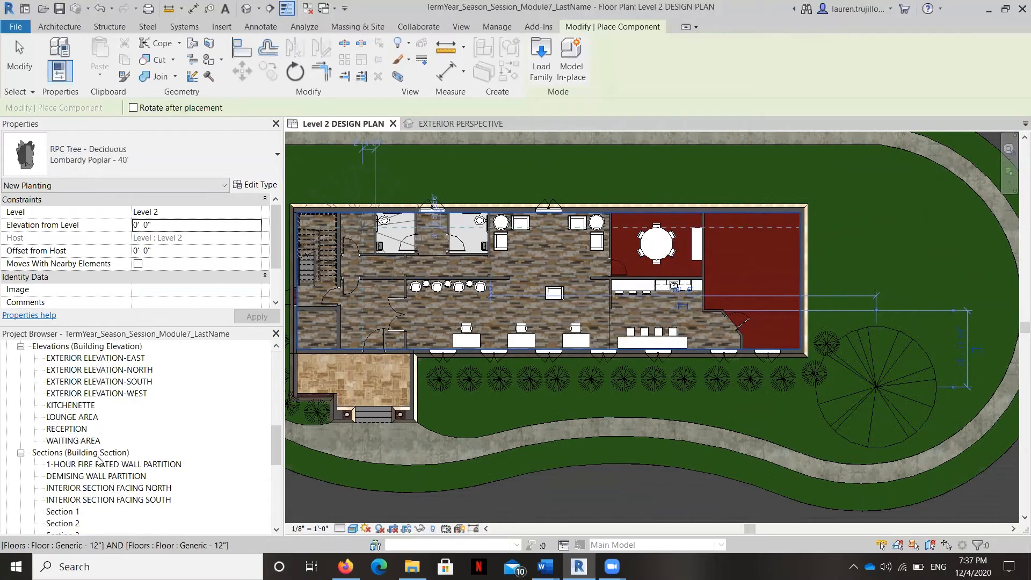
scroll(98, 455, up, 4)
double_click(89, 452)
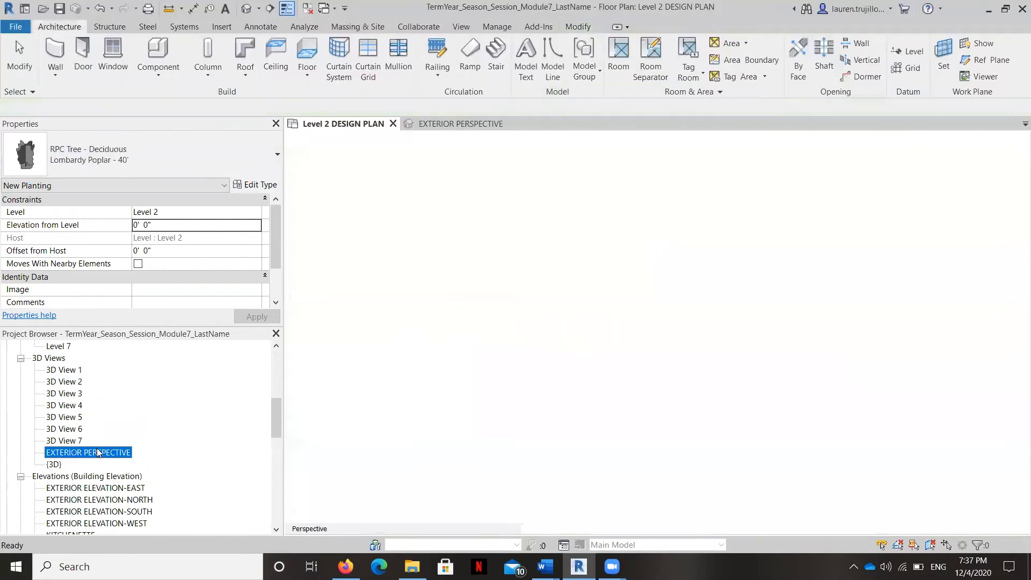
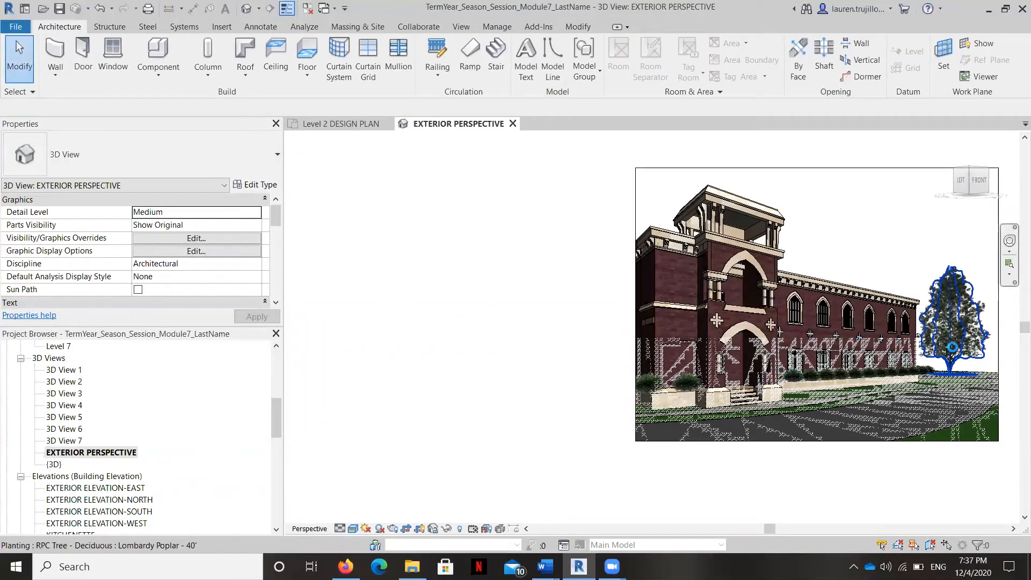
Step: Examine how the new shrubs and the poplar sit relative to the ground in the EXTERIOR PERSPECTIVE view
scroll(951, 338, up, 1)
scroll(951, 338, up, 5)
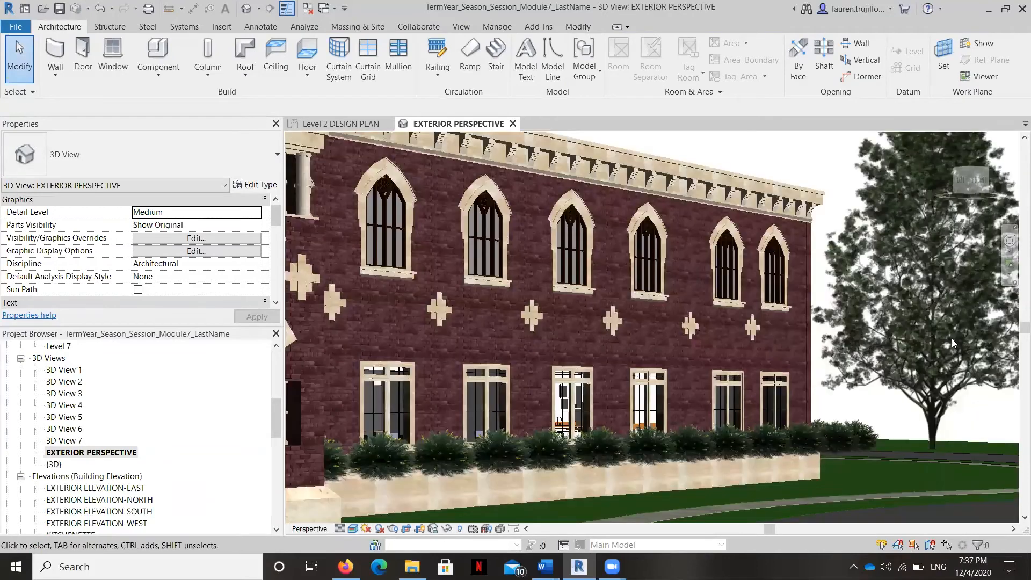
scroll(951, 338, up, 3)
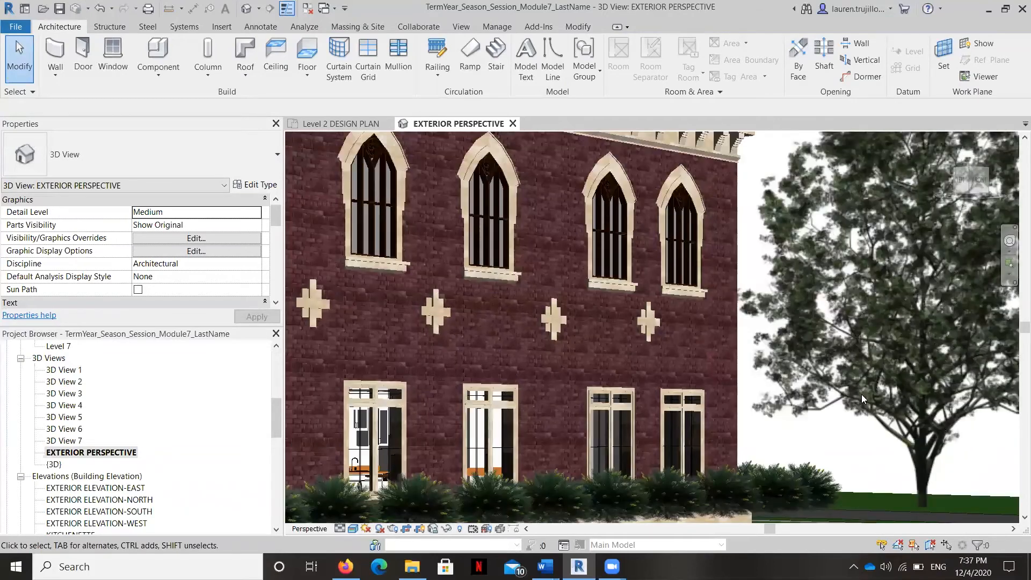
scroll(861, 394, down, 1)
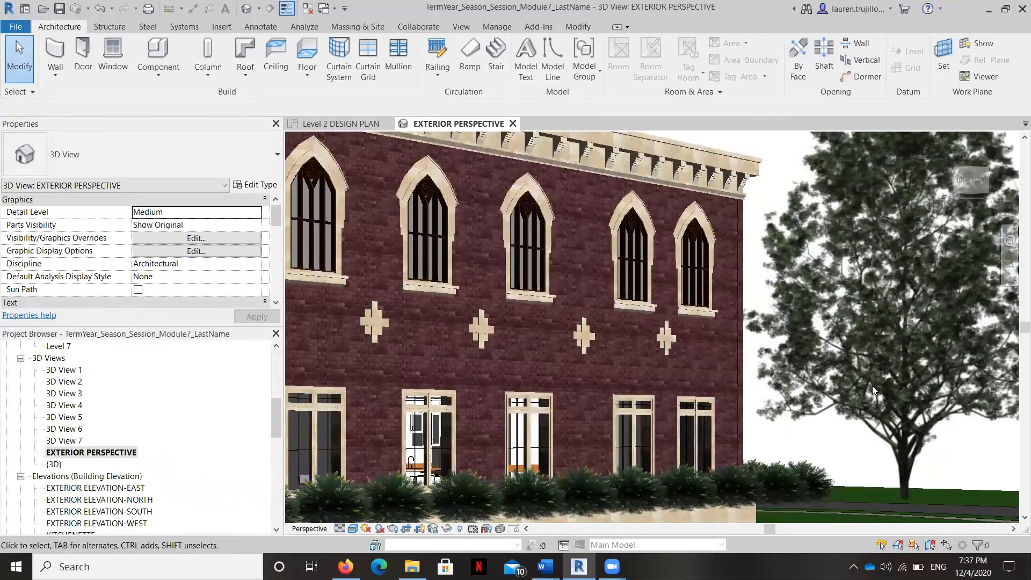
scroll(872, 384, up, 1)
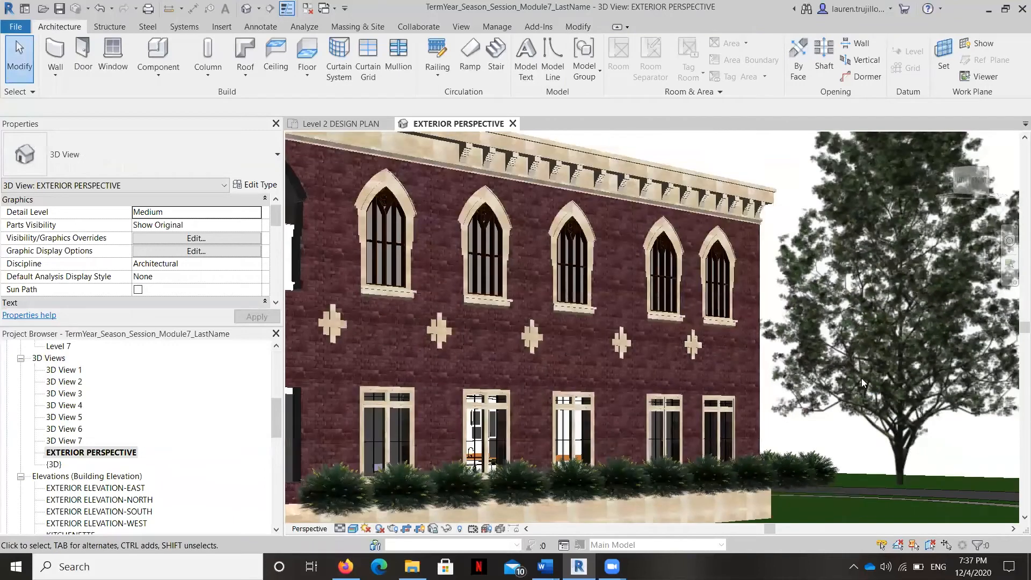
scroll(859, 381, down, 1)
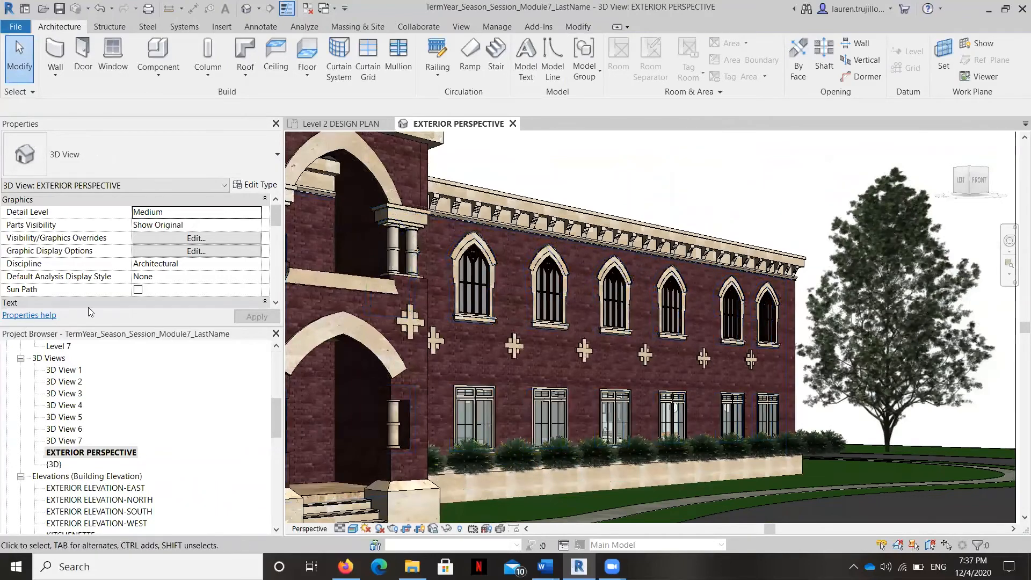
Step: In the Level 2 DESIGN PLAN, select all Acacia 3'-6" shrubs in the entire project and pick the Sidewalk floor as their new host
scroll(86, 354, up, 8)
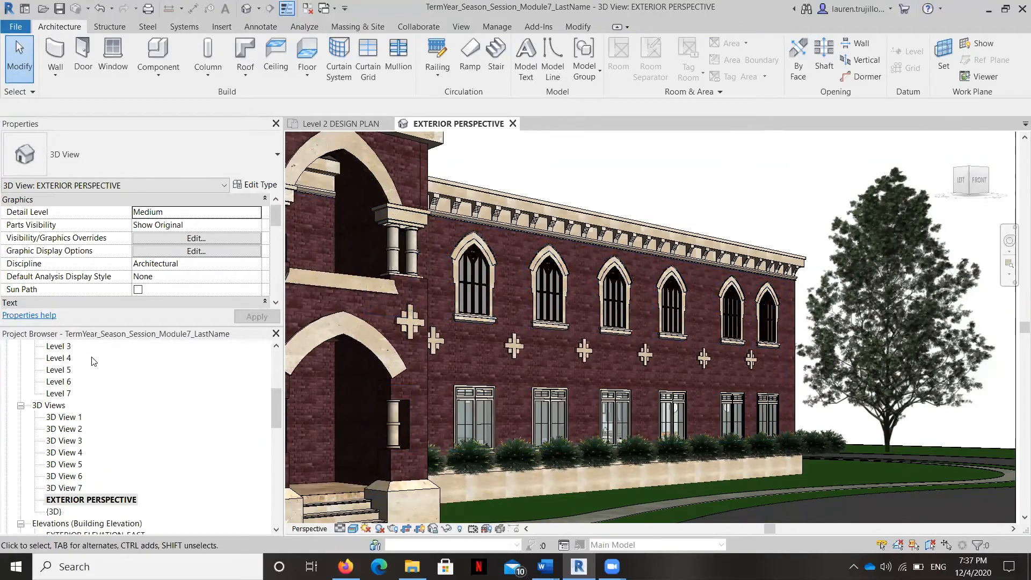
double_click(103, 395)
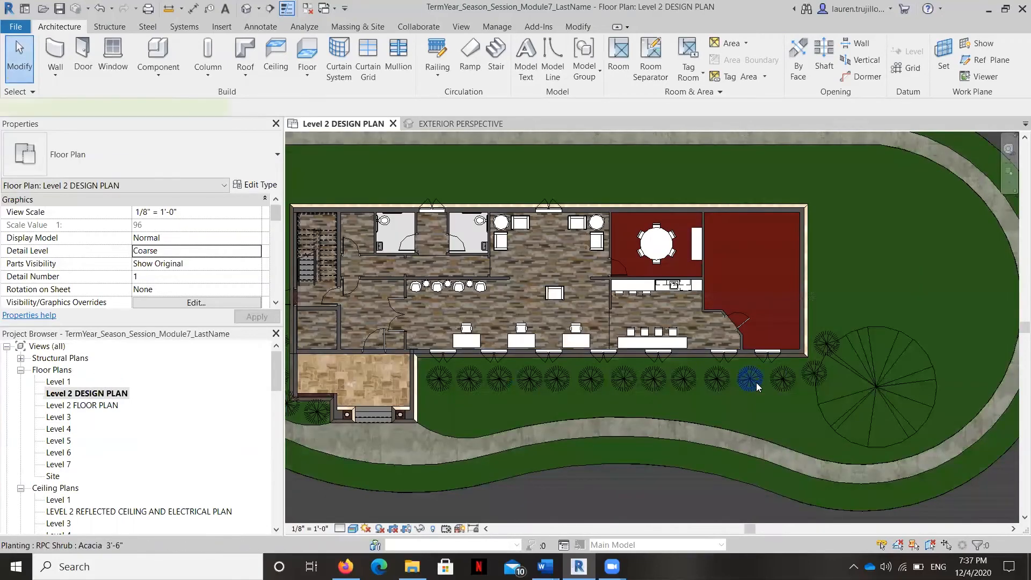
click(756, 383)
right_click(756, 383)
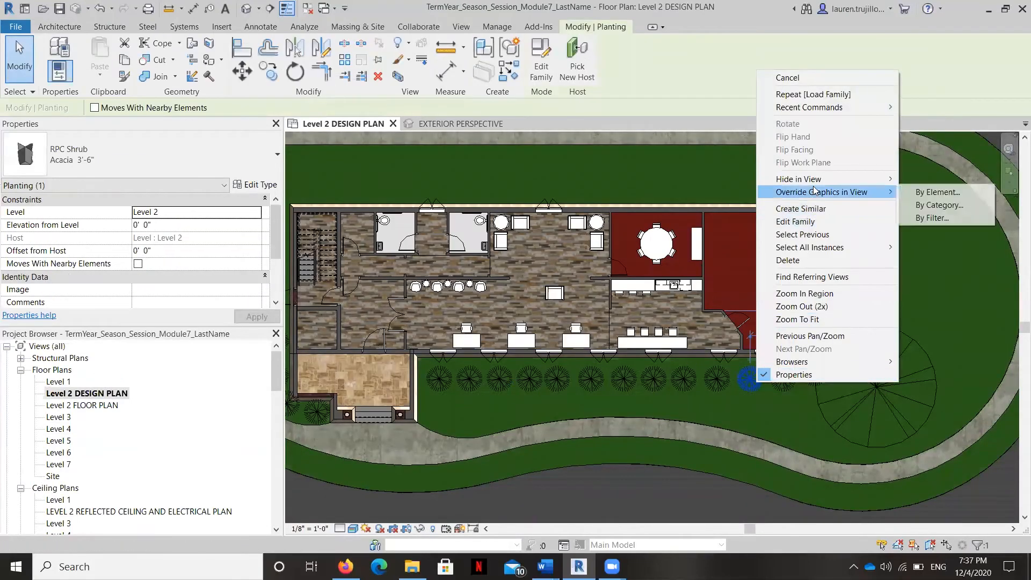
mouse_move(875, 248)
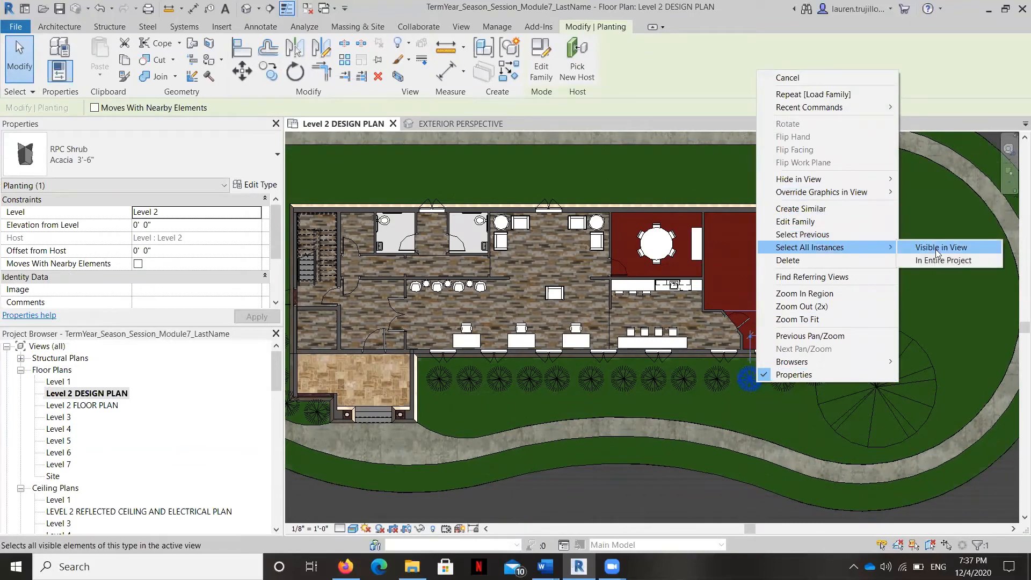
click(936, 261)
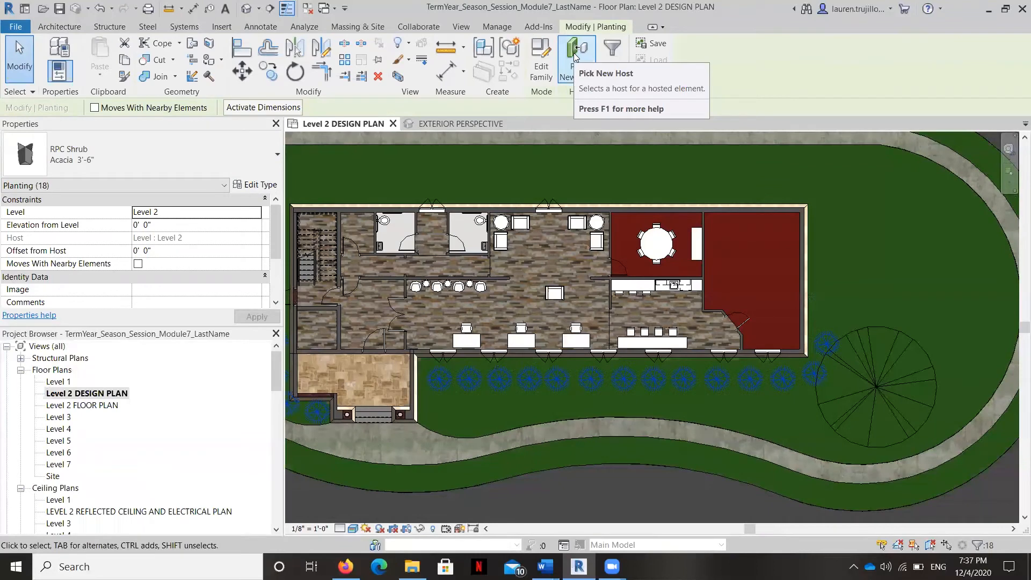
key(Escape)
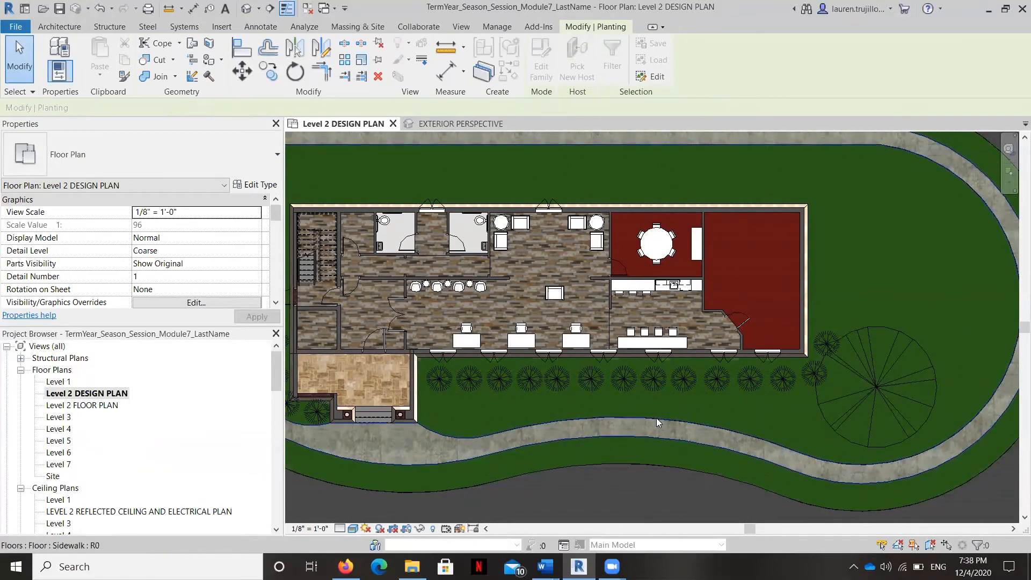
key(ctrl+Left)
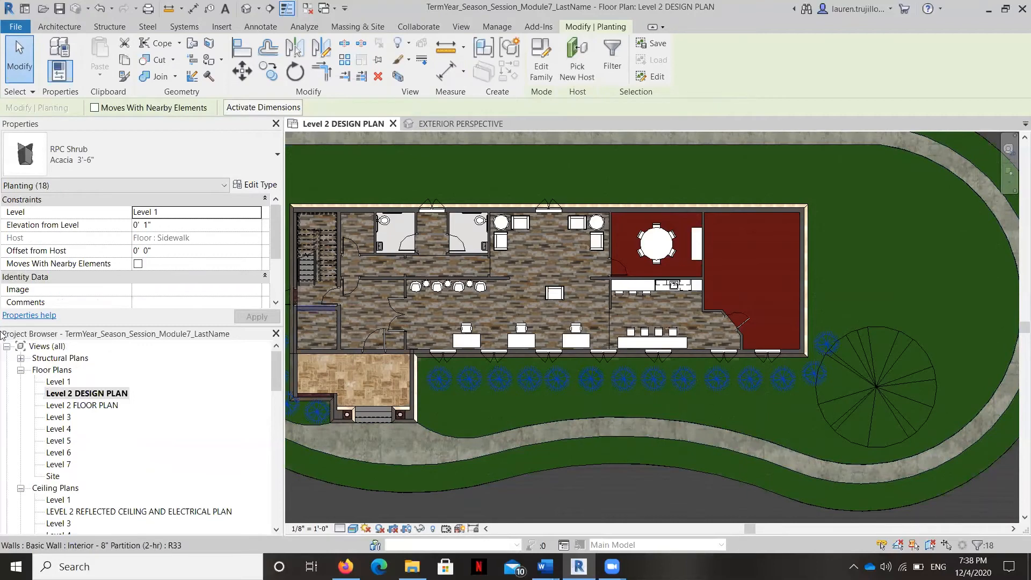
Step: Pick the Sidewalk floor as the Lombardy Poplar's new host and check the planting in the EXTERIOR PERSPECTIVE view
click(848, 440)
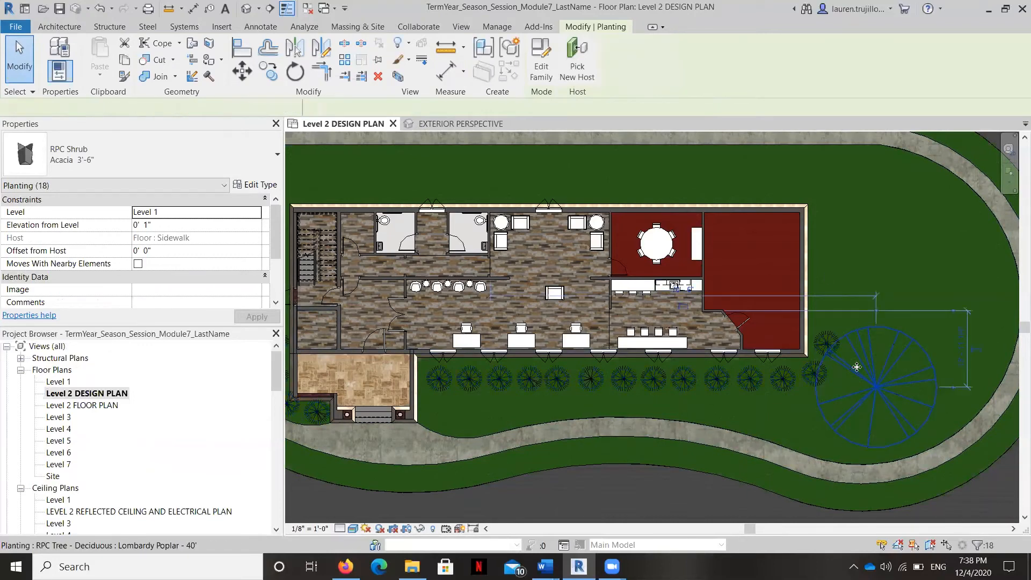
click(761, 435)
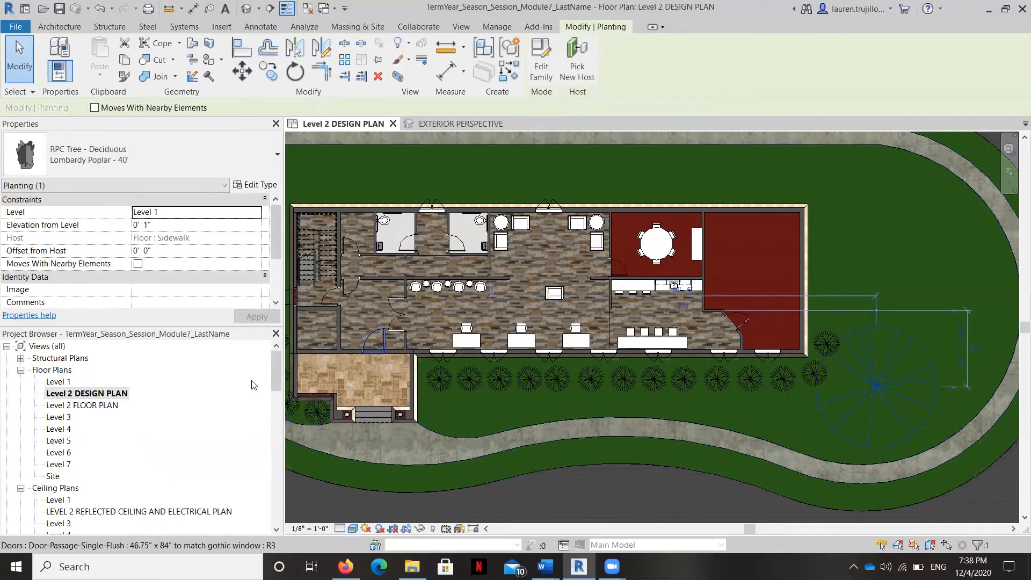
scroll(120, 442, down, 5)
scroll(120, 442, down, 2)
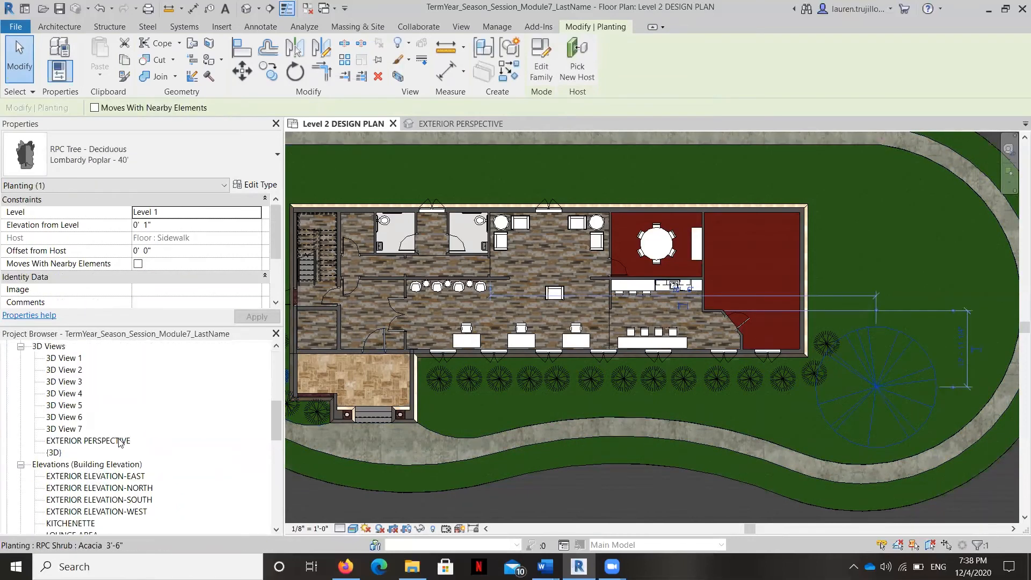
double_click(120, 440)
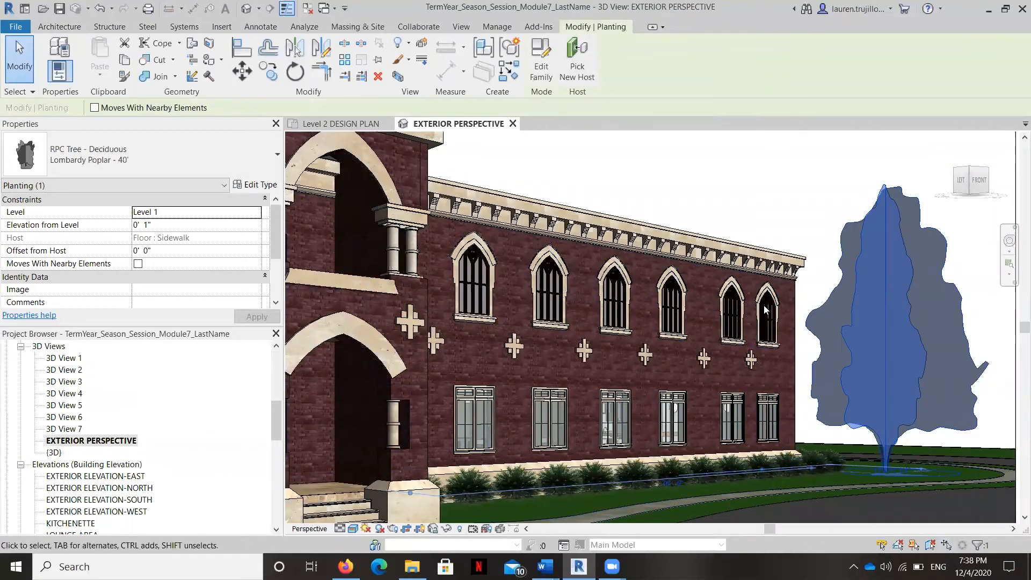
scroll(757, 300, down, 1)
scroll(783, 290, down, 3)
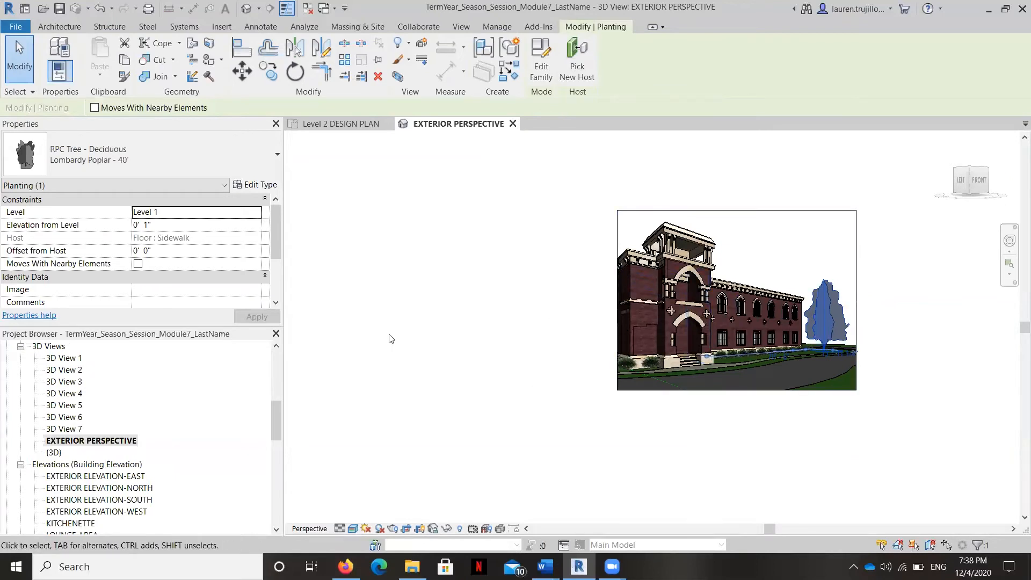
Step: Return to the Level 2 DESIGN PLAN view to continue the planting layout
scroll(96, 423, up, 7)
click(110, 397)
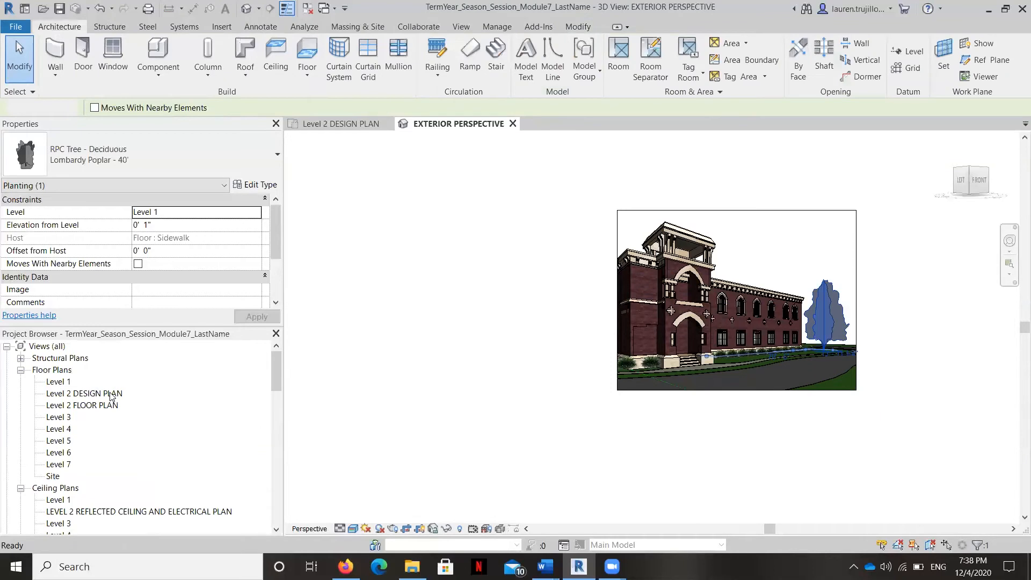
double_click(111, 394)
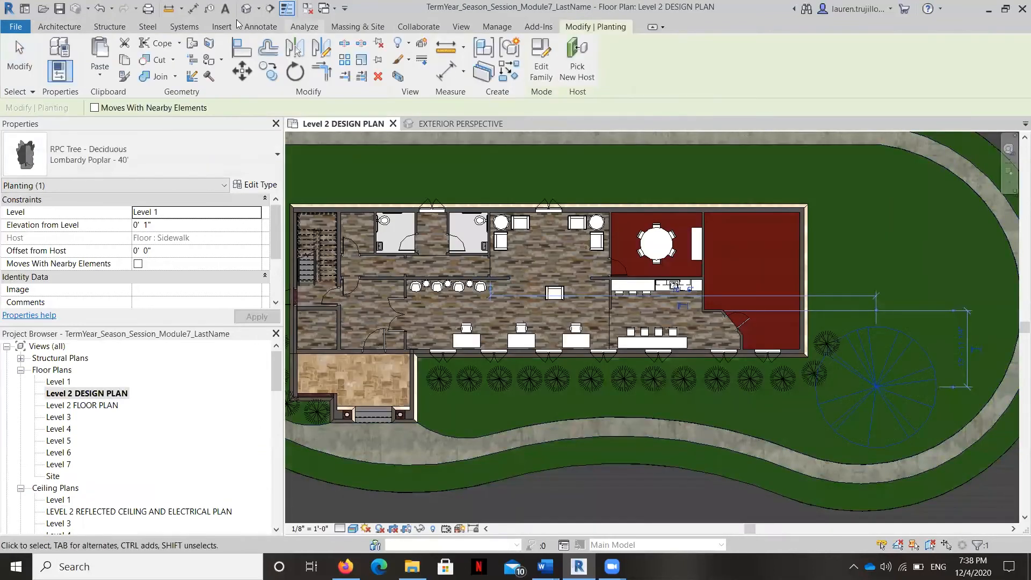
Step: Try the Largetooth Aspen - 25' type on the existing poplar and undo the change
click(232, 154)
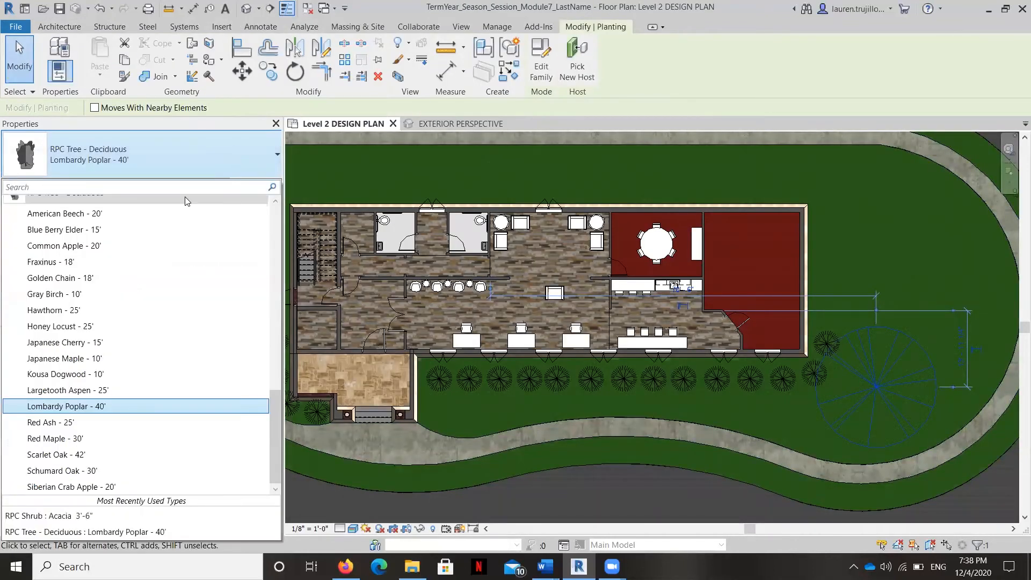
click(83, 391)
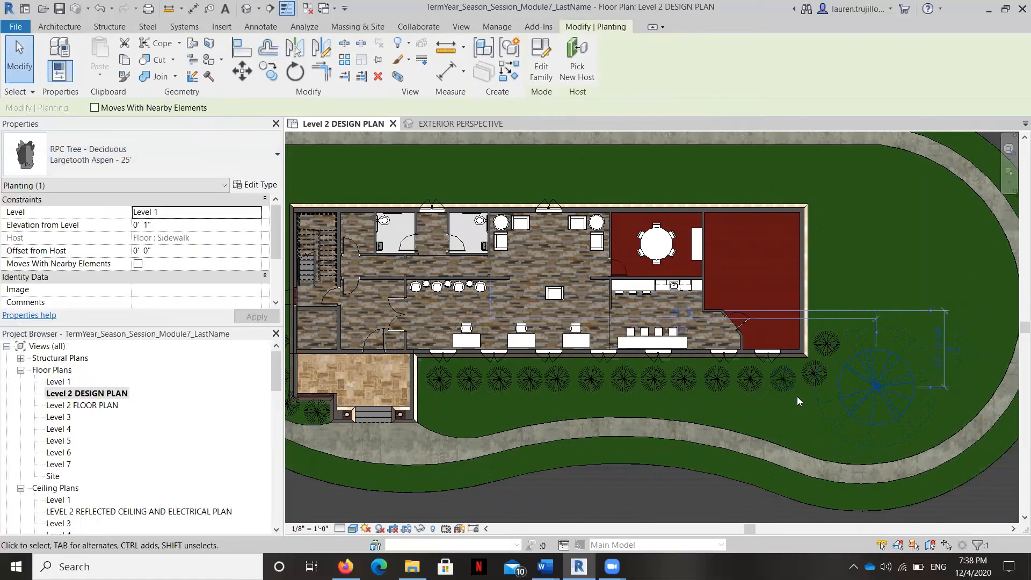
key(Escape)
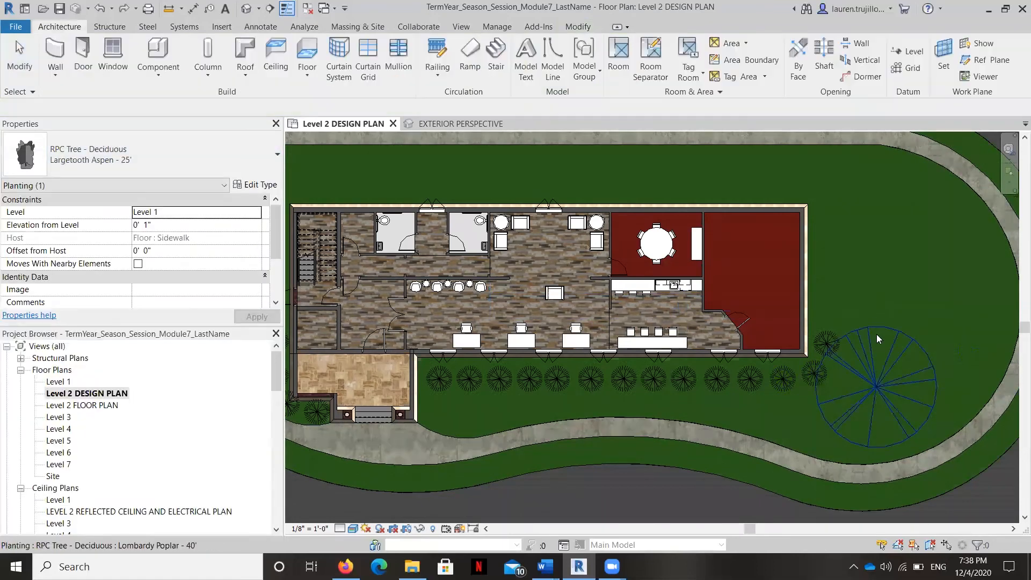
Step: Place a Red Ash - 25' from RPC Tree - Deciduous on the front grass beside the Lombardy Poplar, near the building's far corner
click(159, 75)
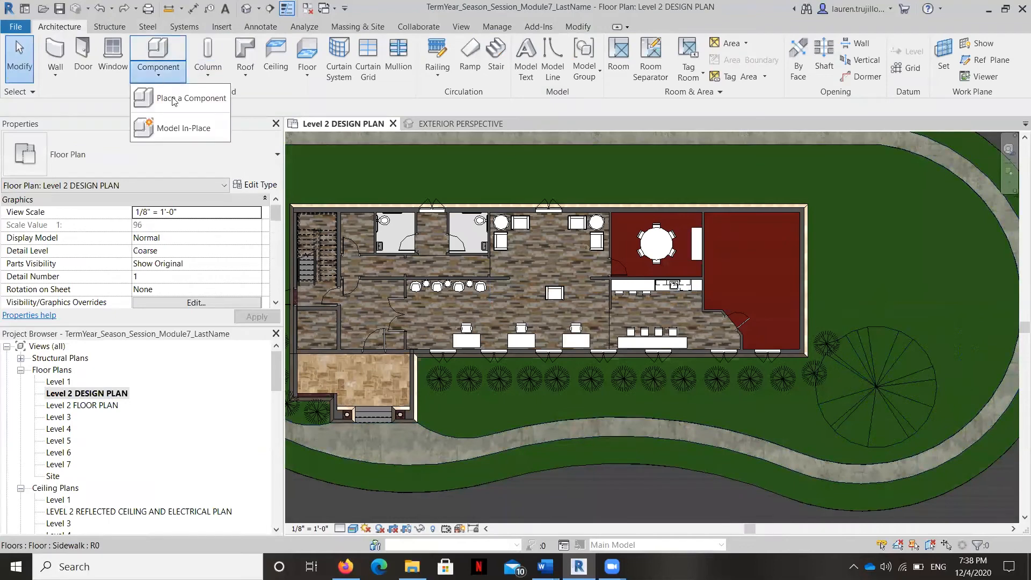
click(188, 99)
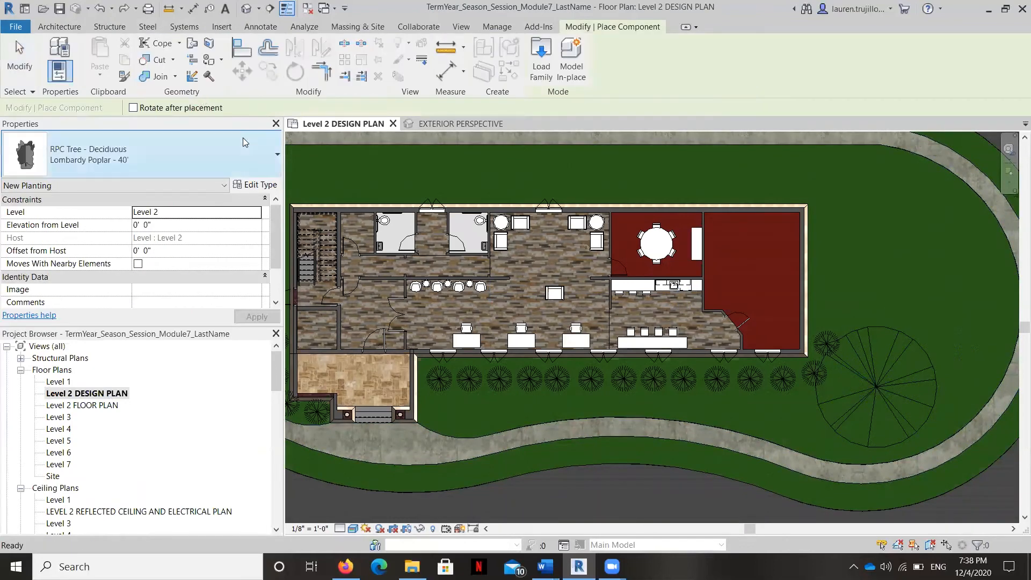
click(222, 188)
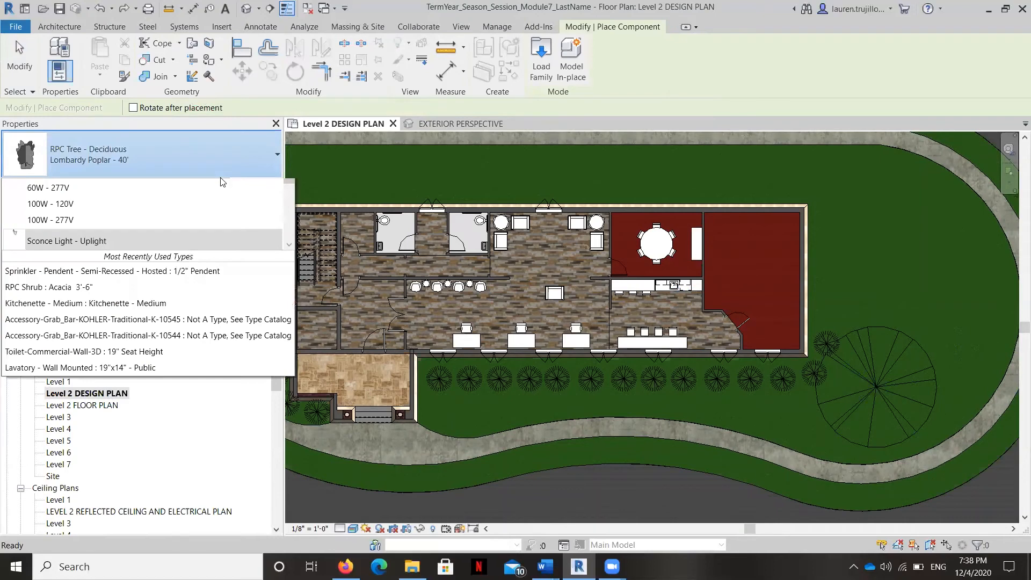
scroll(108, 290, up, 2)
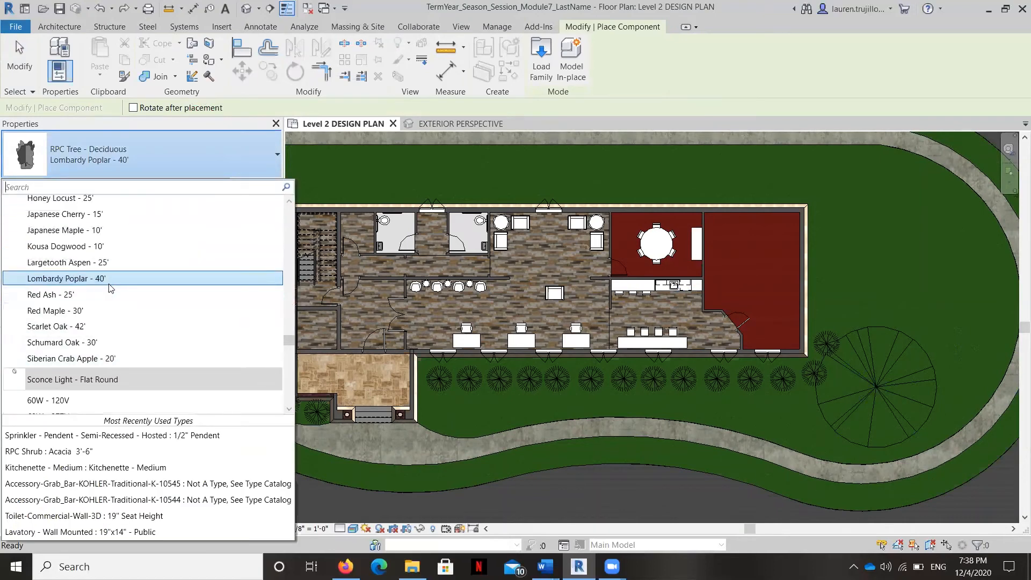
click(71, 295)
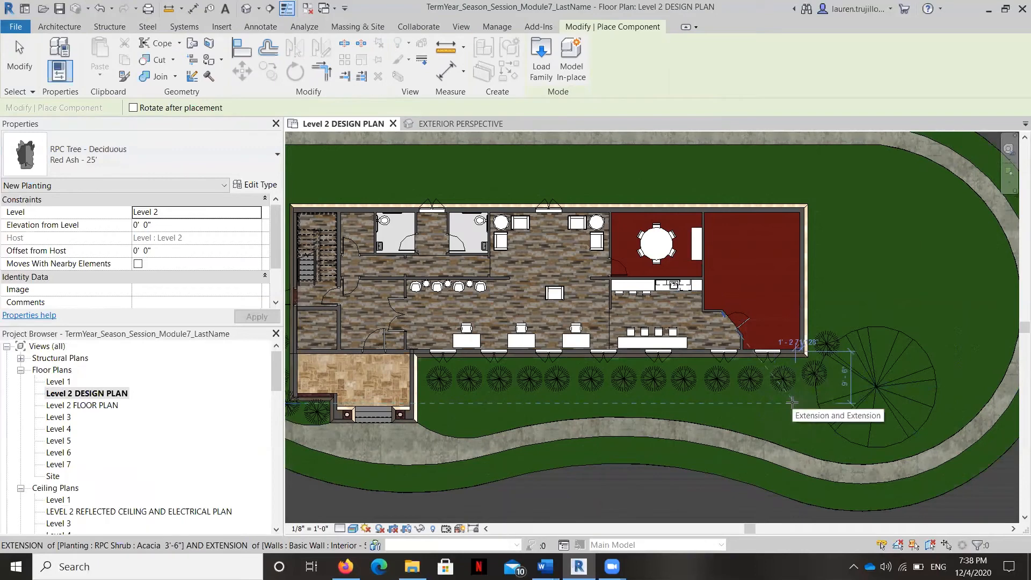
click(791, 402)
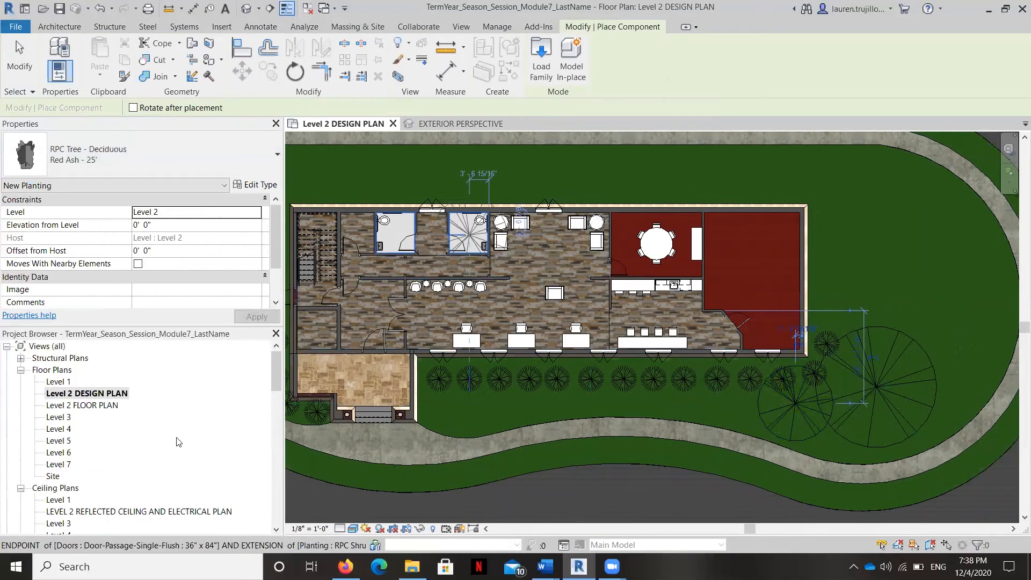
Step: Open the EXTERIOR PERSPECTIVE view and examine the Red Ash beside the poplar at the building's far corner
scroll(171, 424, down, 4)
scroll(171, 415, down, 2)
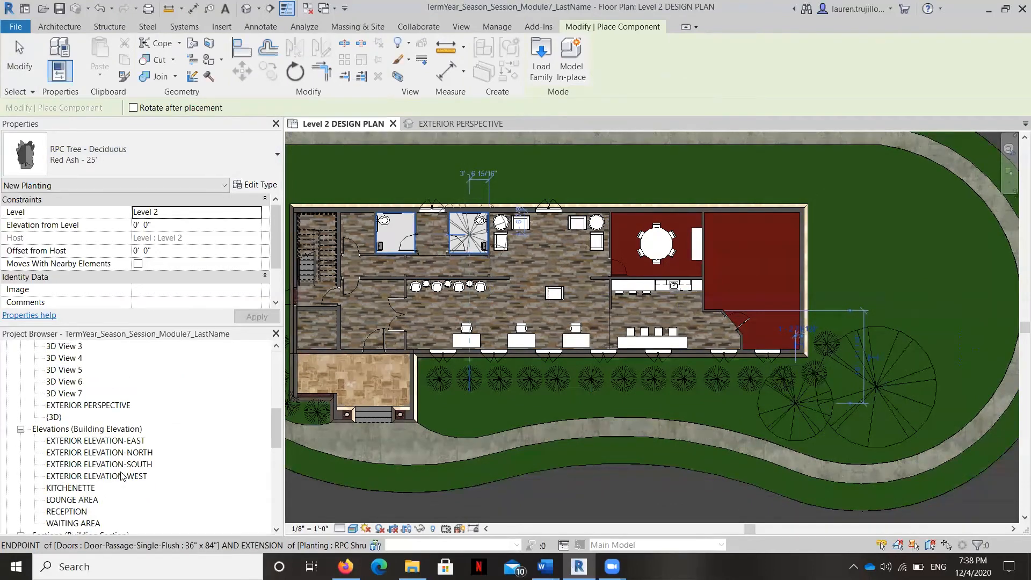
scroll(129, 480, down, 1)
double_click(113, 394)
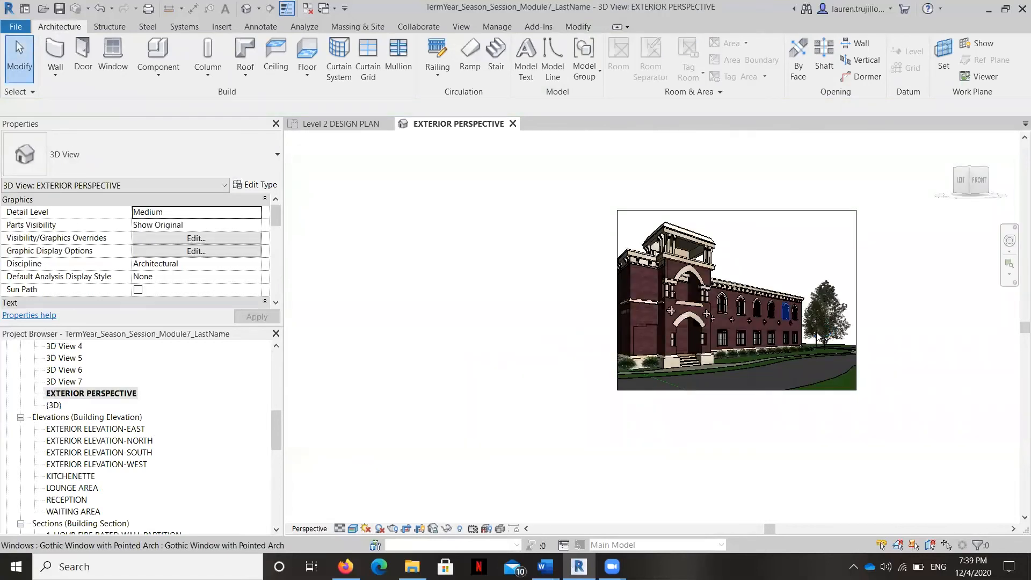
scroll(816, 332, up, 1)
scroll(816, 335, up, 3)
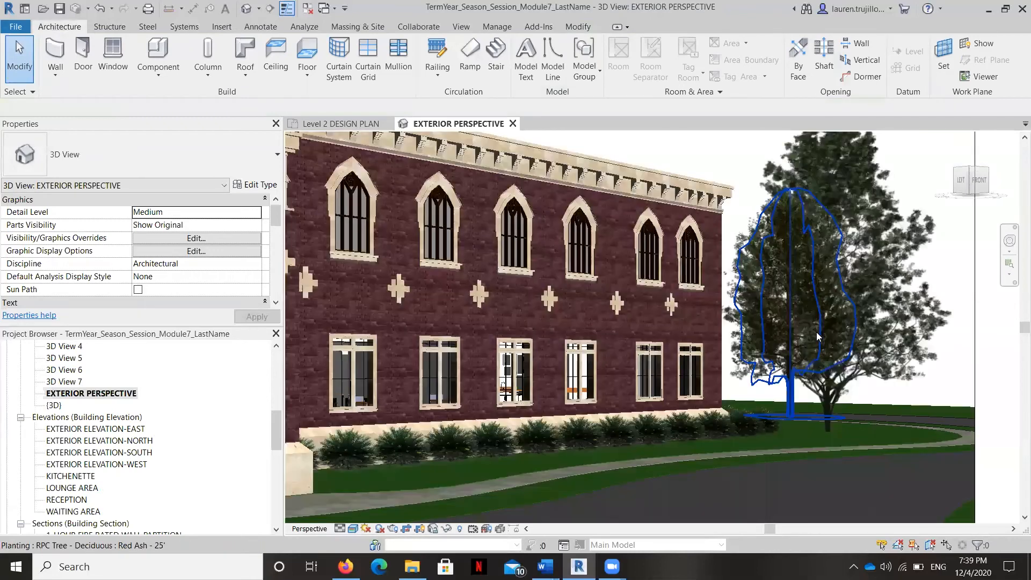
scroll(791, 470, up, 2)
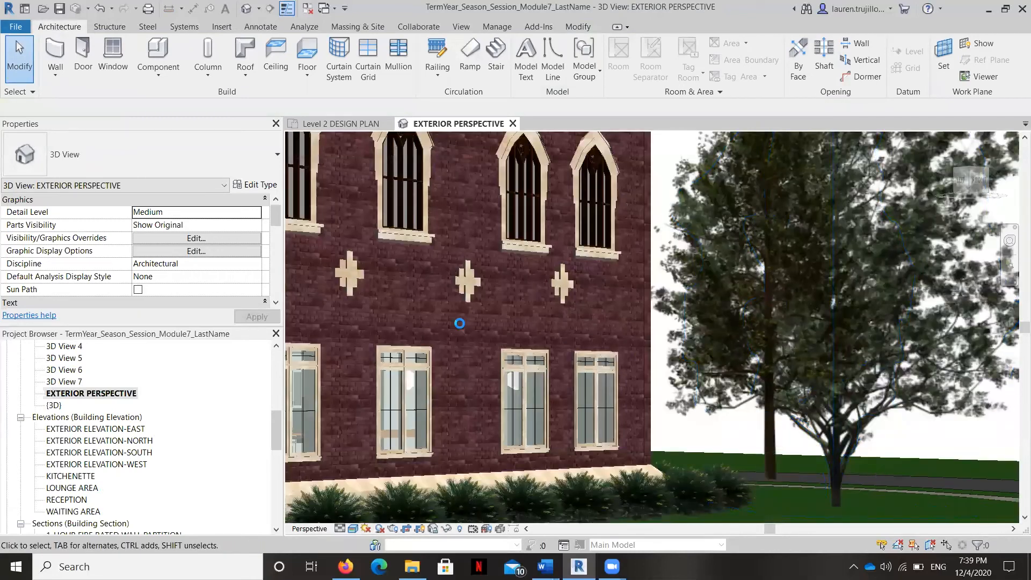
Step: Reopen the Level 2 DESIGN PLAN view to work on the Red Ash tree
scroll(168, 364, up, 5)
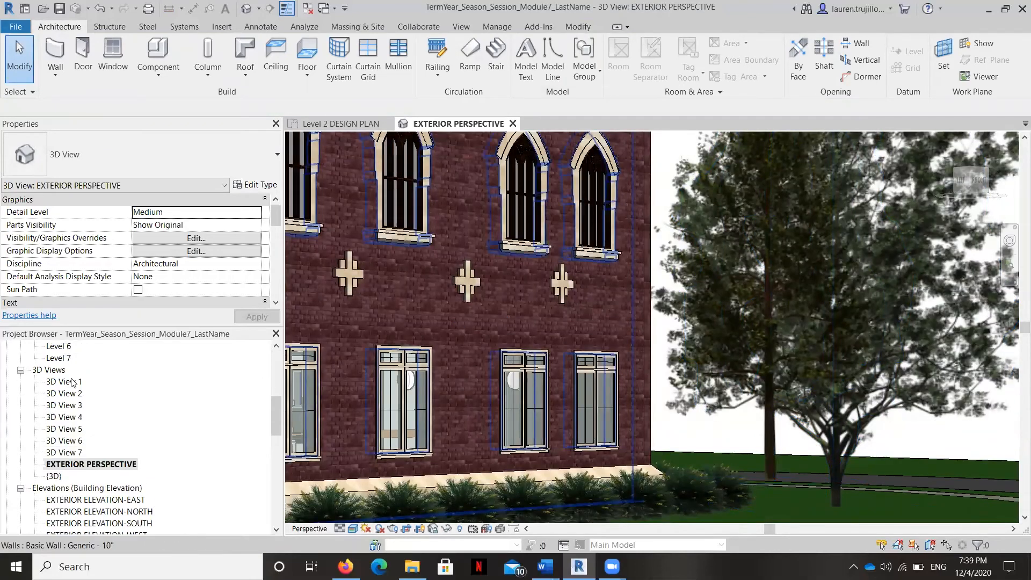
scroll(167, 364, up, 3)
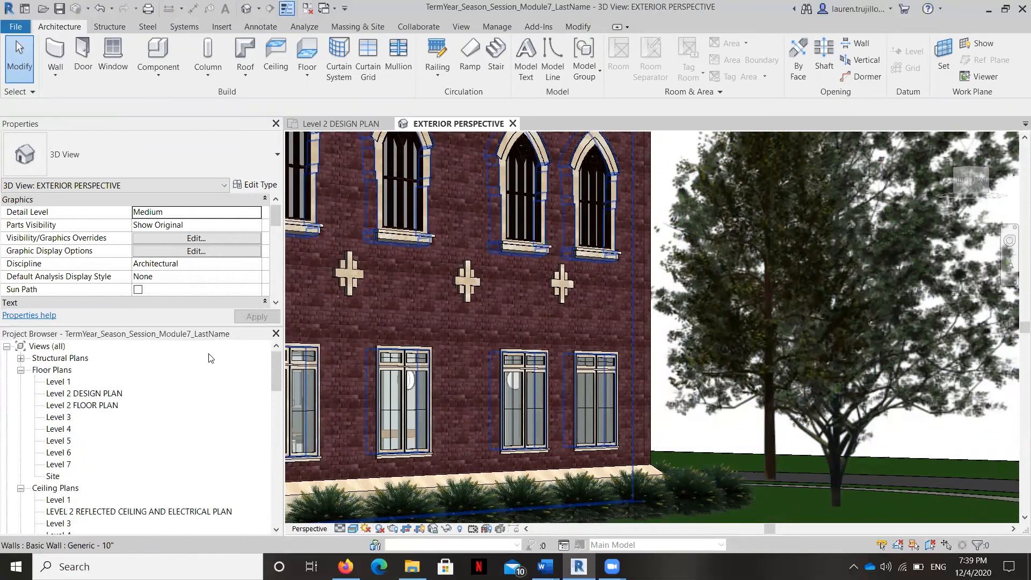
double_click(120, 397)
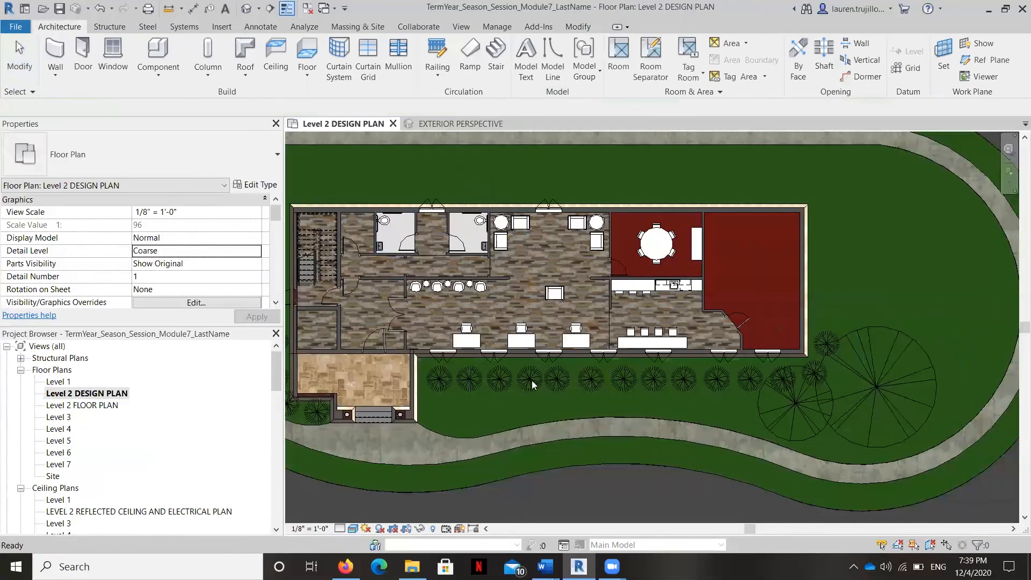
Step: Select the Red Ash near the building's far corner and rehost it onto the Sidewalk floor on Level 1
click(760, 404)
key(Escape)
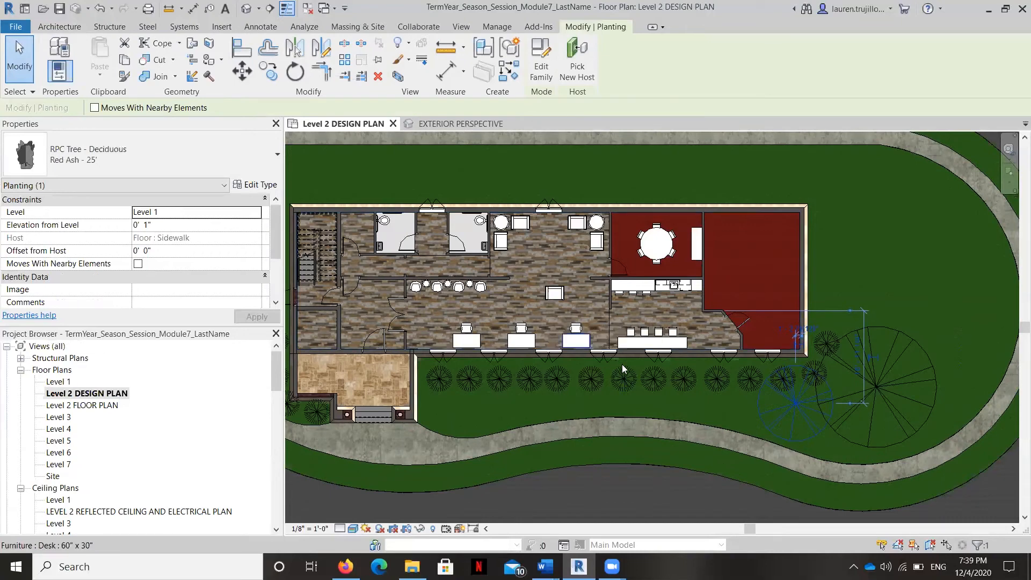
Step: Load the RPC Beetle family from the Entourage folder and place one car on the asphalt road in front of the building
scroll(474, 308, down, 3)
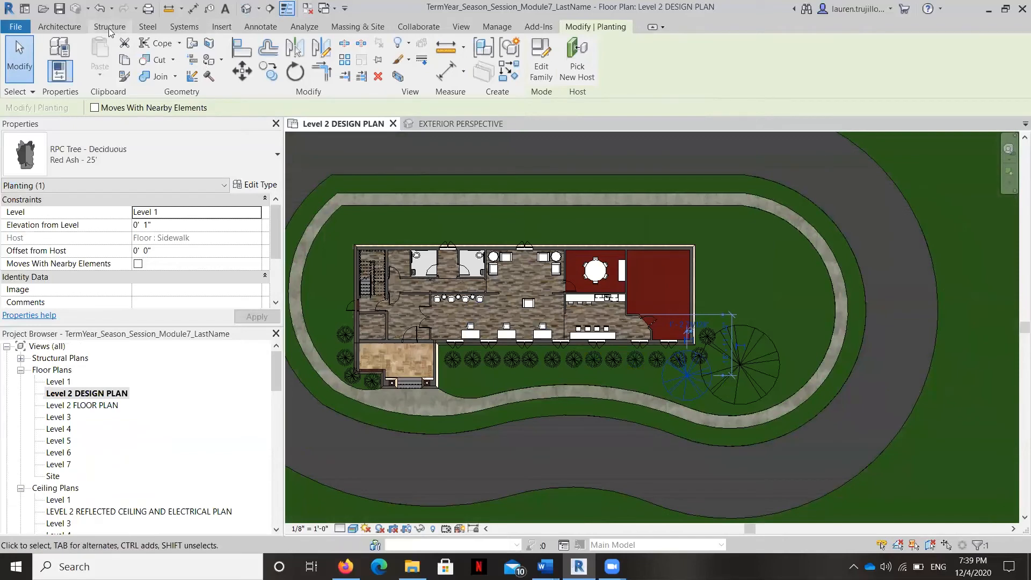
click(71, 28)
click(156, 74)
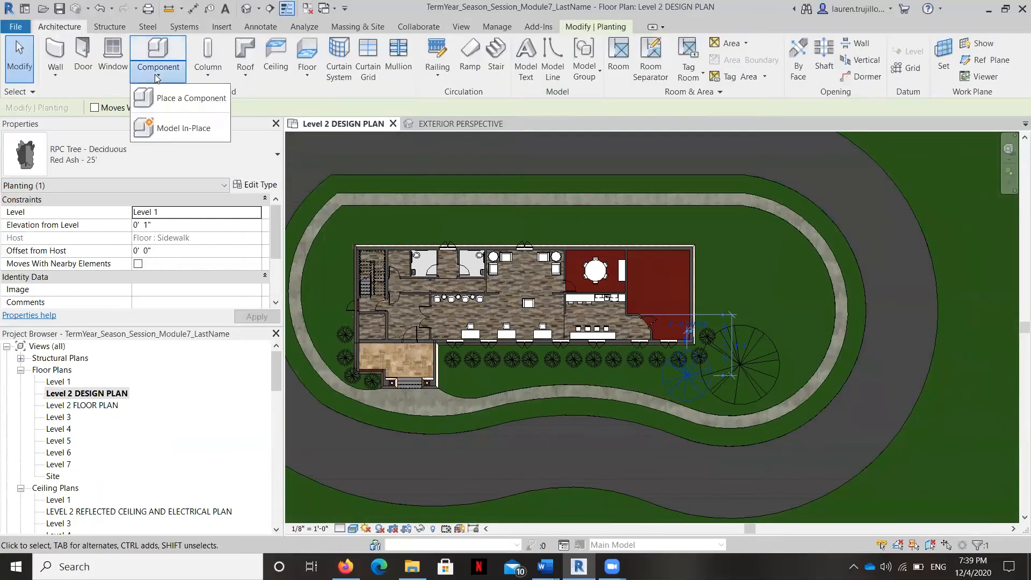
click(185, 100)
click(543, 50)
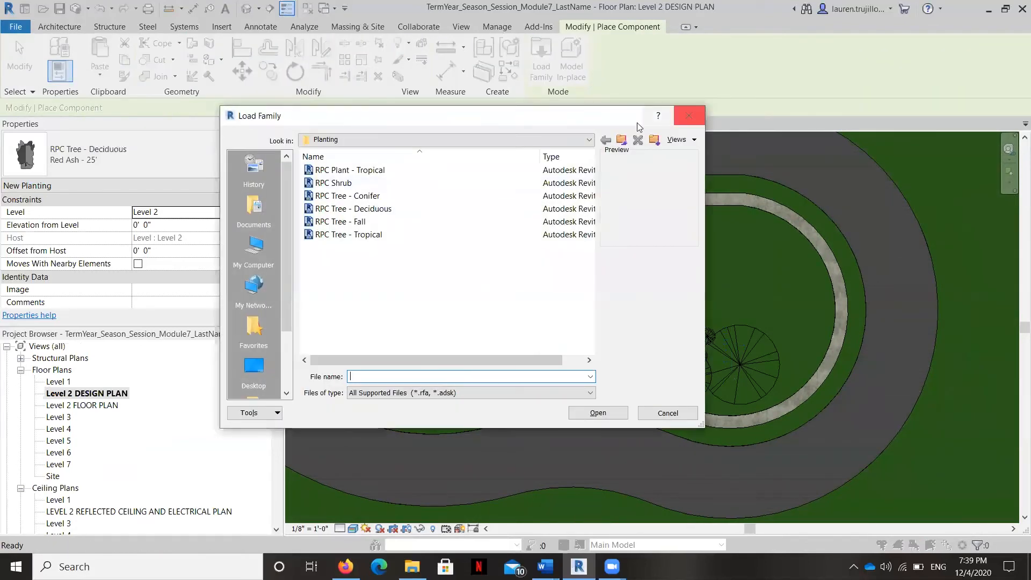
click(621, 140)
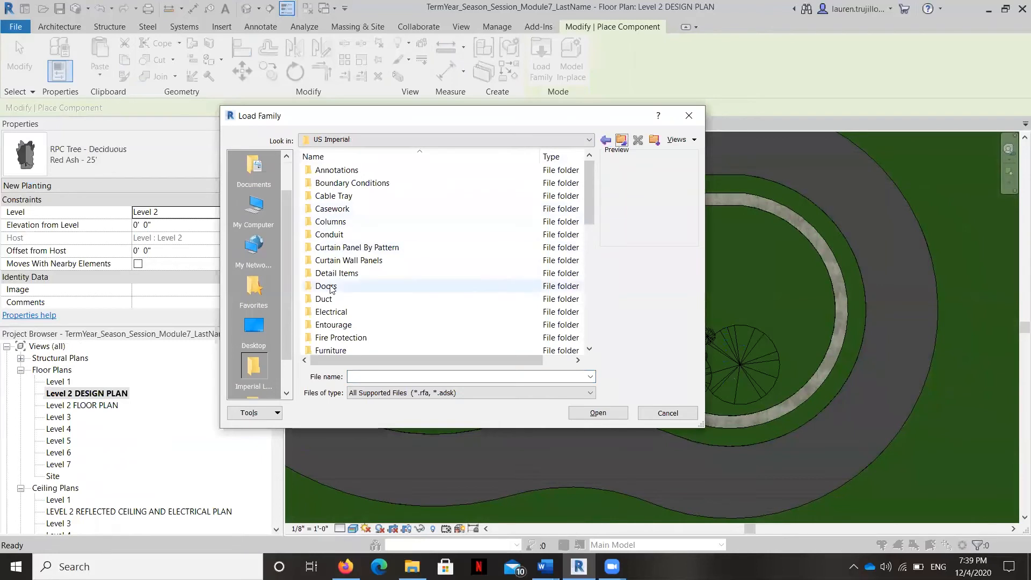
scroll(330, 289, down, 1)
double_click(333, 285)
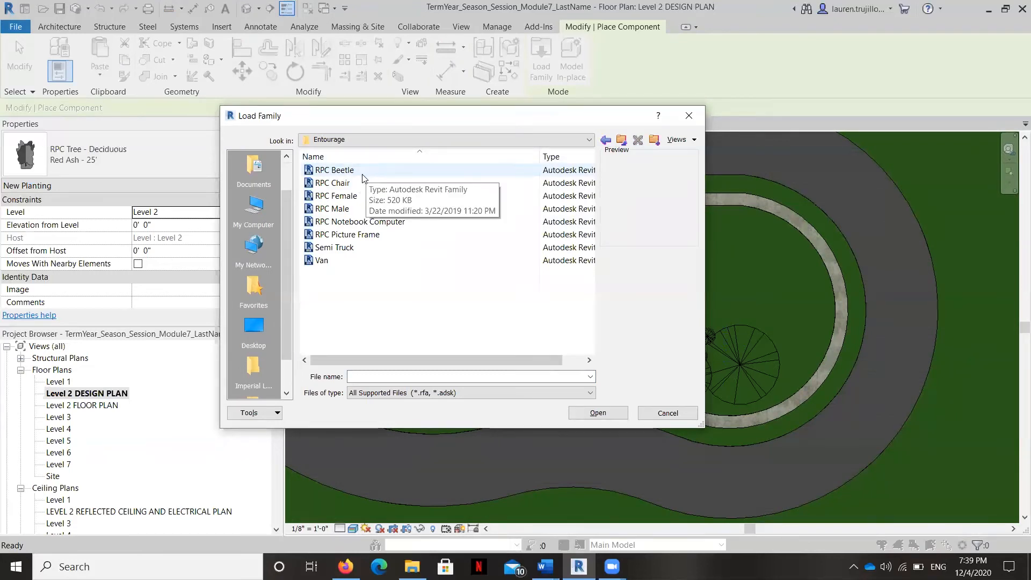
click(335, 172)
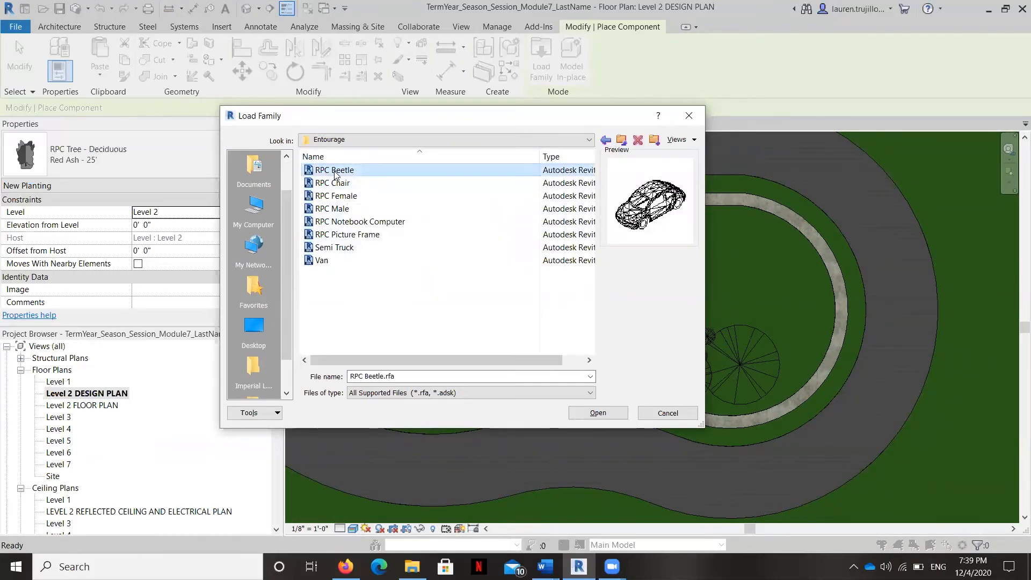
click(596, 412)
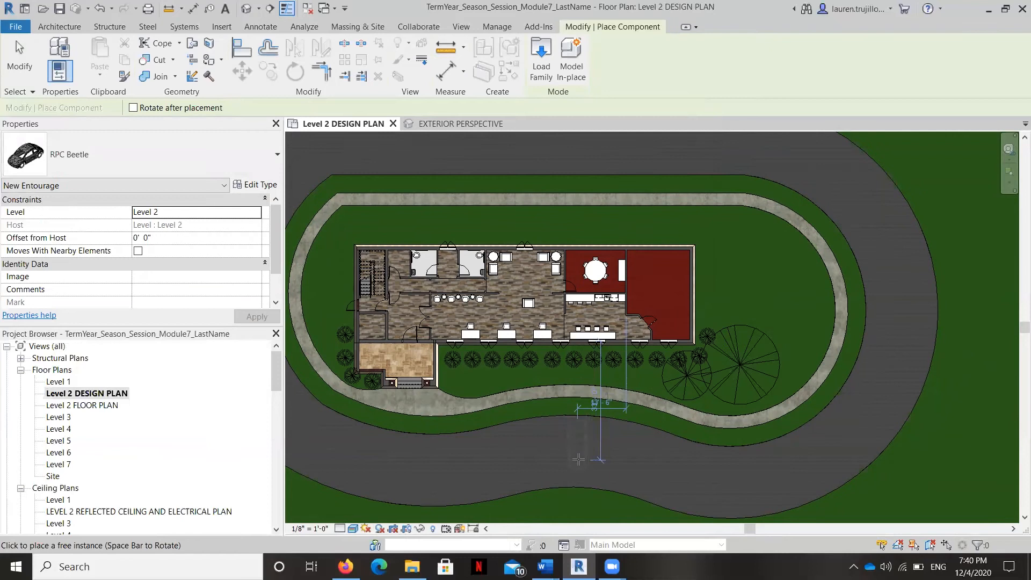
click(590, 433)
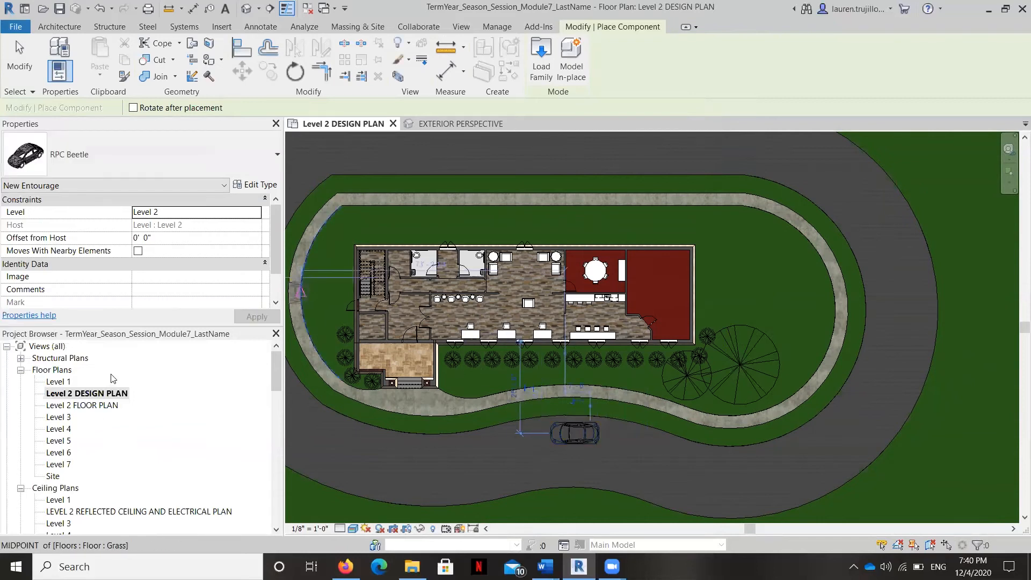
Step: Open the EXTERIOR PERSPECTIVE view and examine the car's height relative to the road
scroll(114, 430, down, 1)
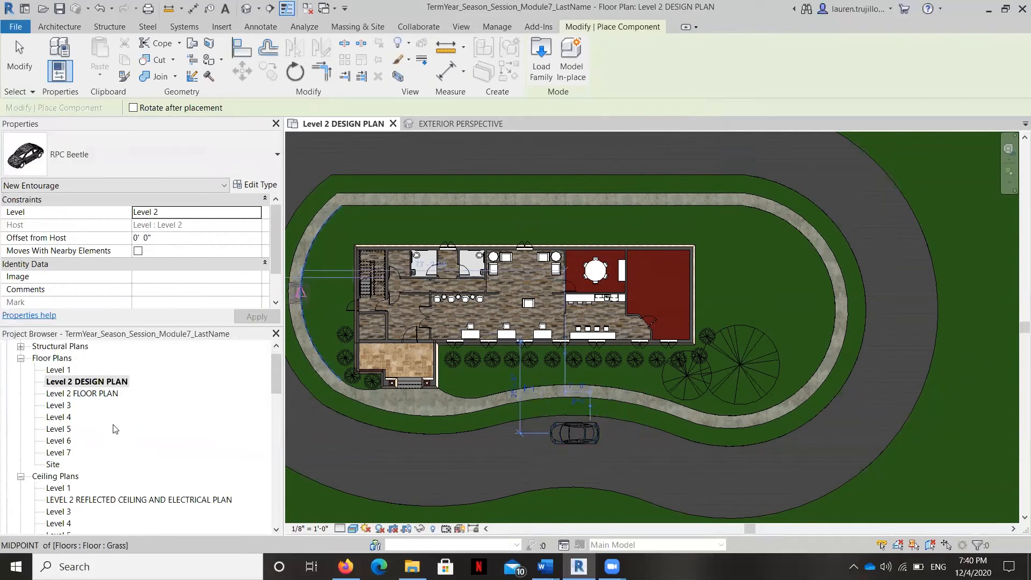
scroll(115, 429, down, 5)
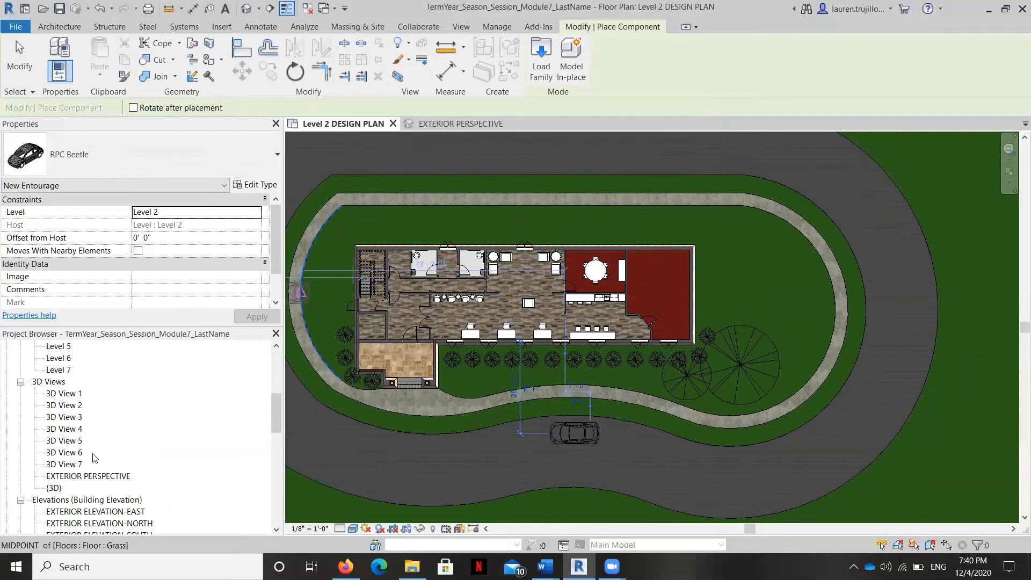
double_click(92, 477)
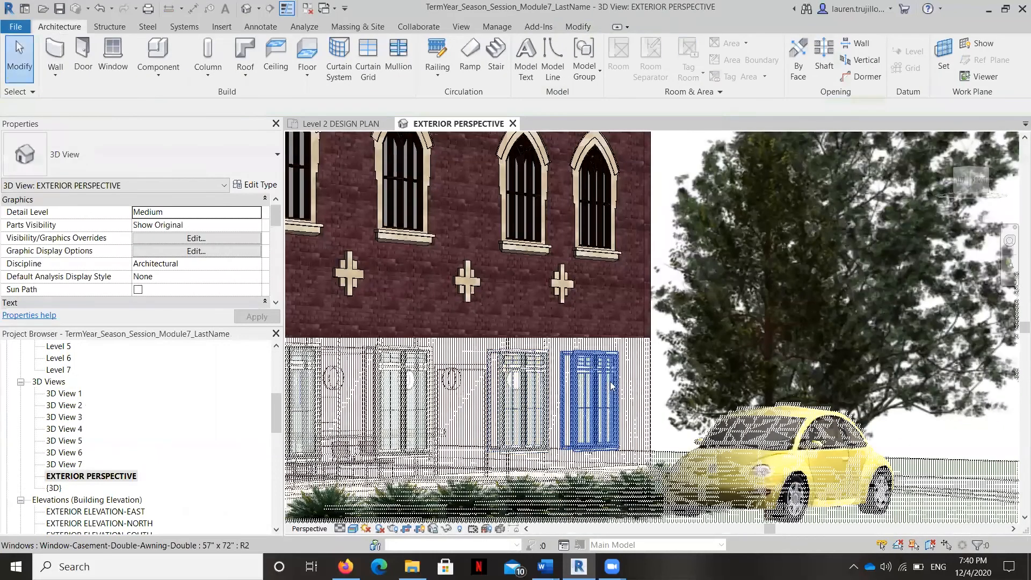
scroll(759, 340, down, 2)
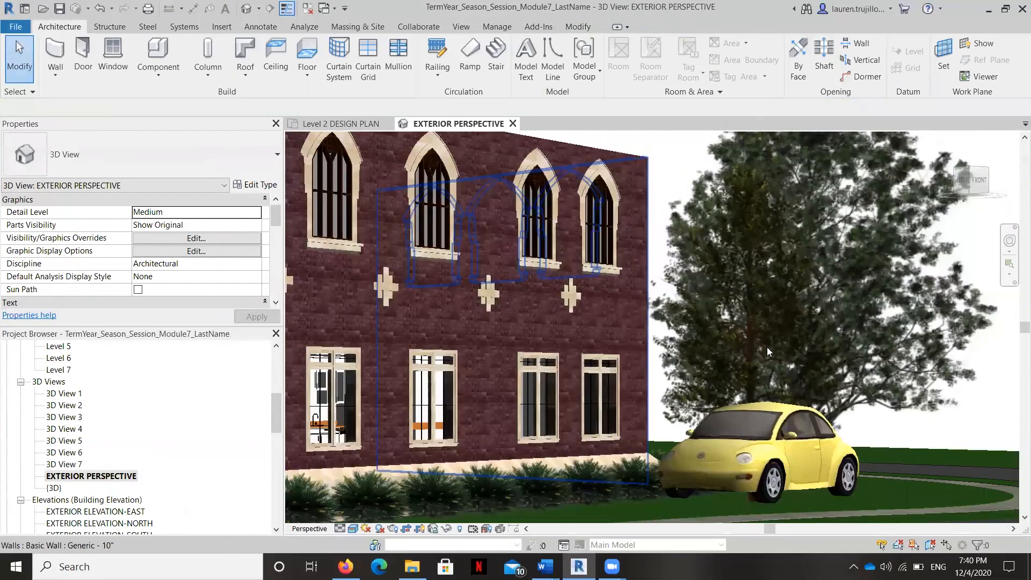
scroll(783, 331, down, 3)
scroll(674, 435, down, 3)
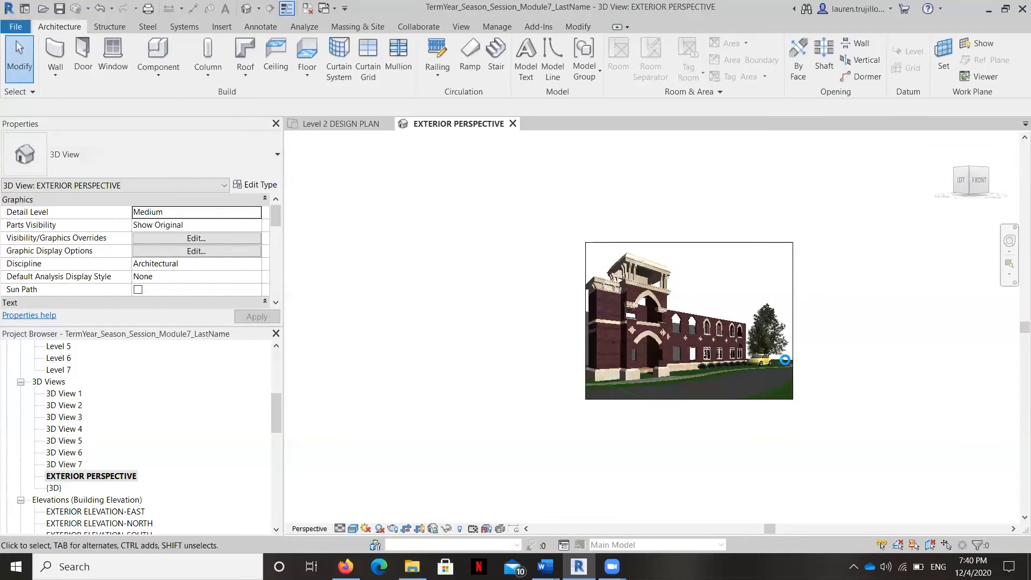
scroll(762, 354, up, 3)
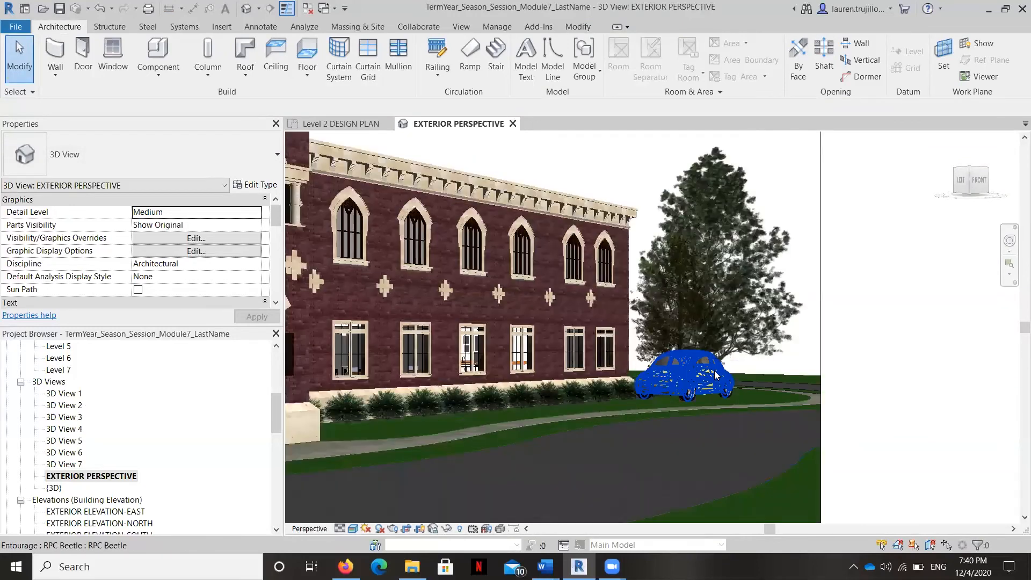
Step: Rehost the RPC Beetle onto the Asphalt floor, working in the Level 2 DESIGN PLAN view
click(719, 376)
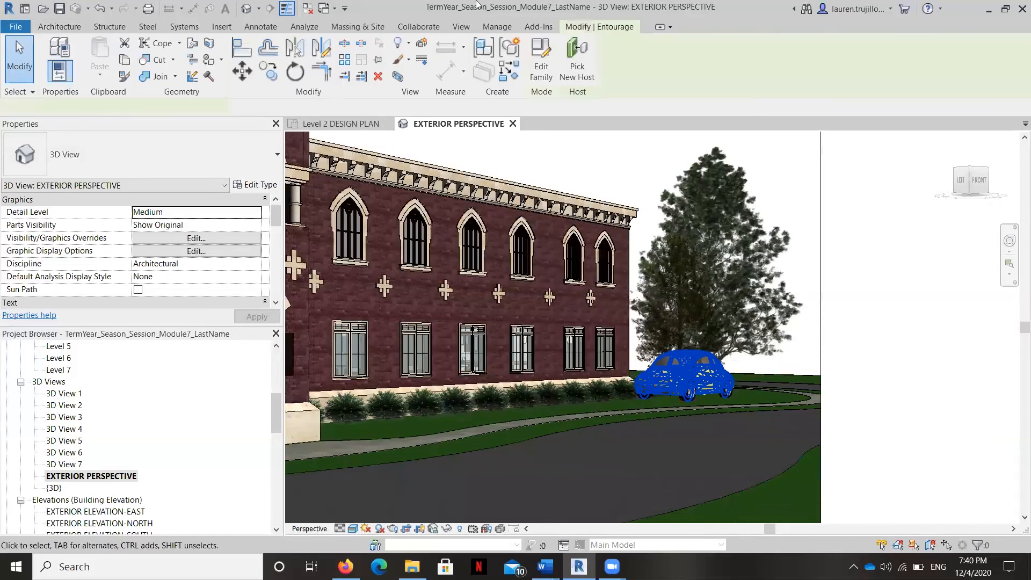
click(577, 58)
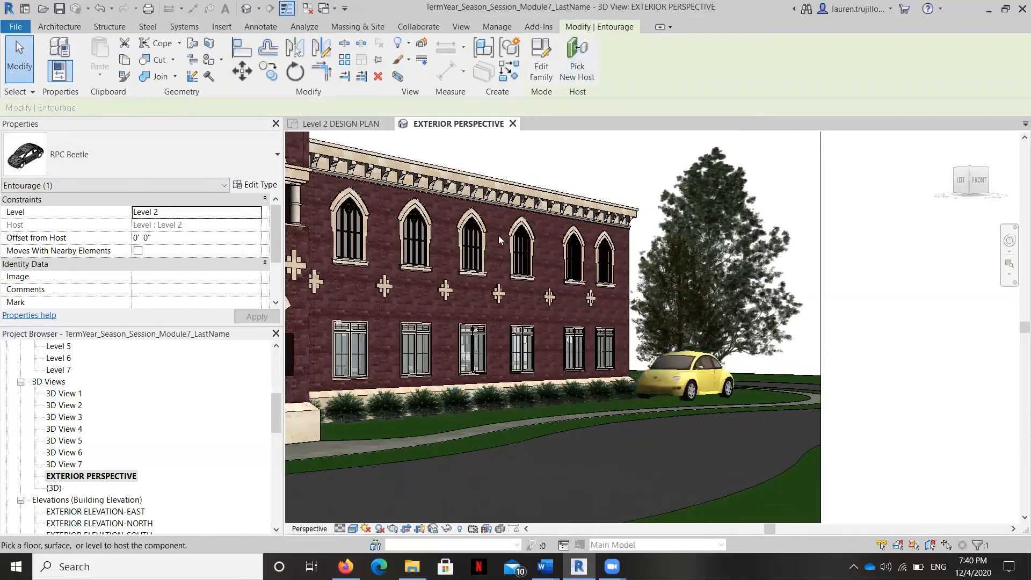
scroll(131, 379, up, 6)
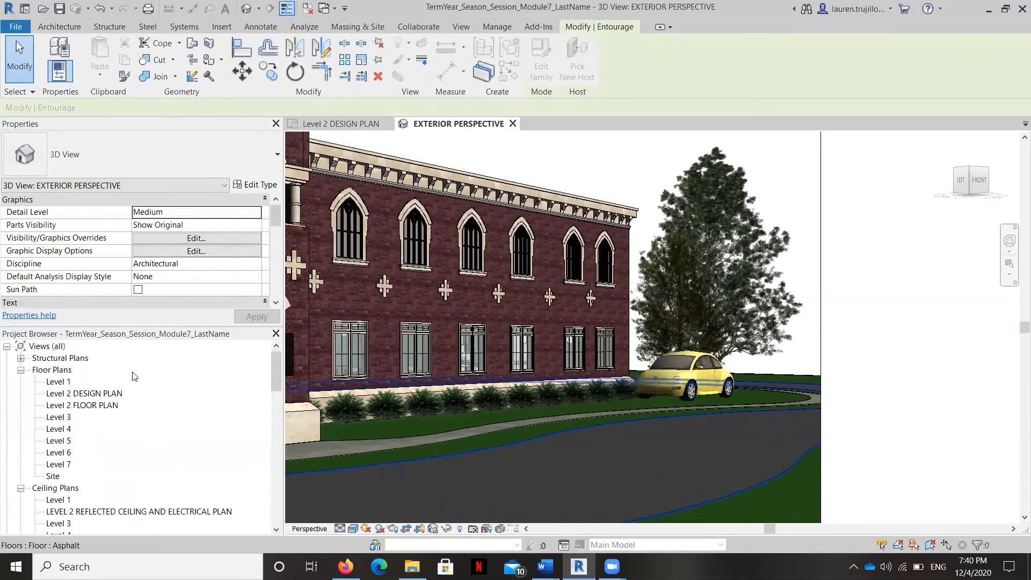
double_click(114, 393)
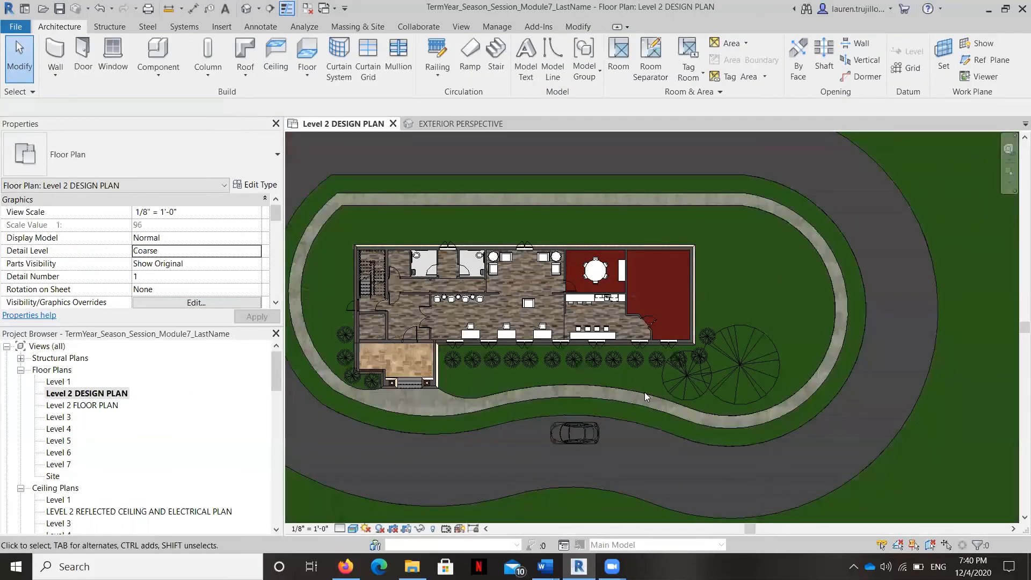
click(590, 432)
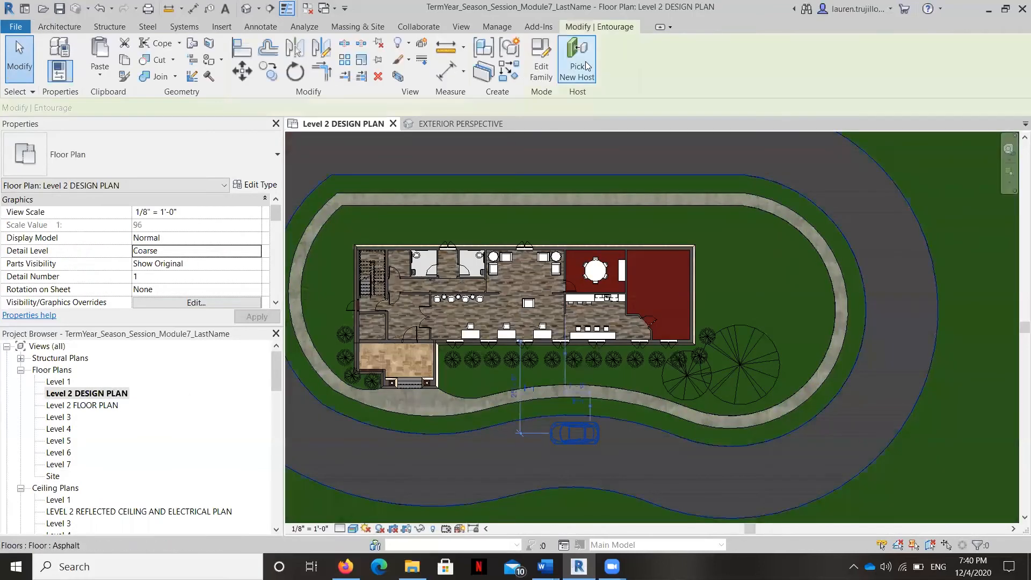
key(Escape)
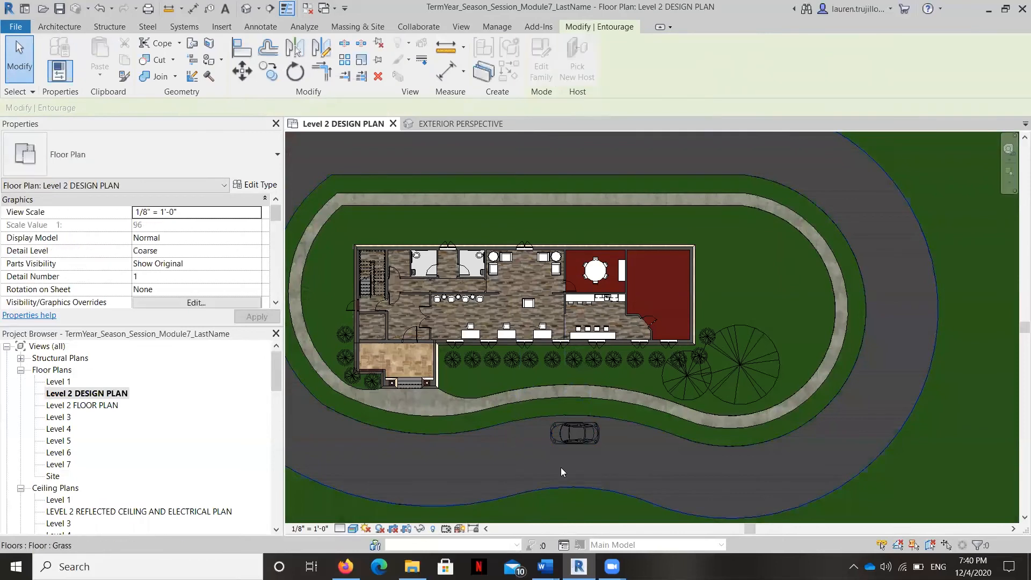
click(597, 415)
Step: Open the EXTERIOR PERSPECTIVE view again and examine the rehosted car's position on the road
scroll(162, 412, down, 15)
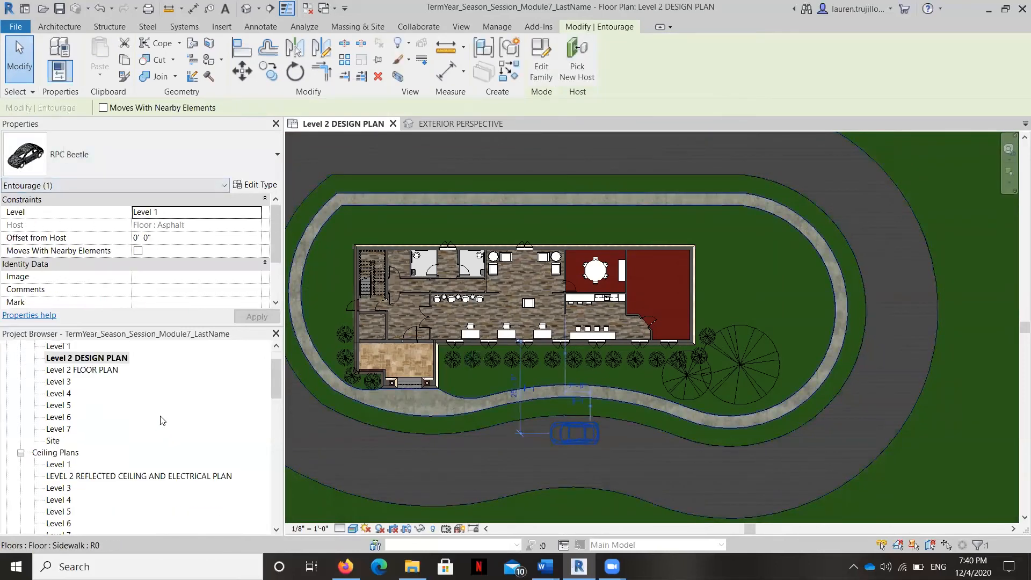
scroll(163, 412, down, 15)
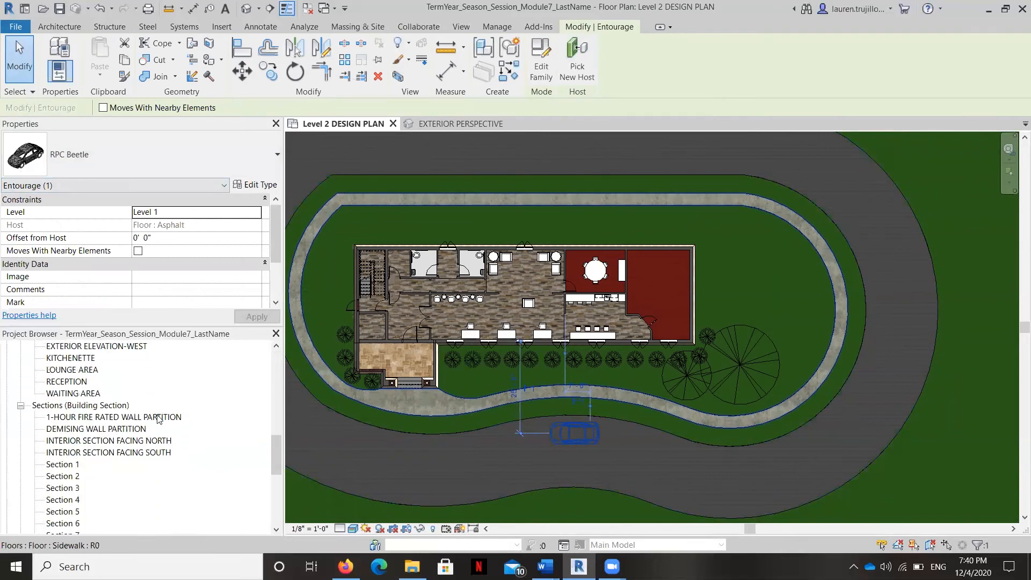
scroll(110, 465, up, 10)
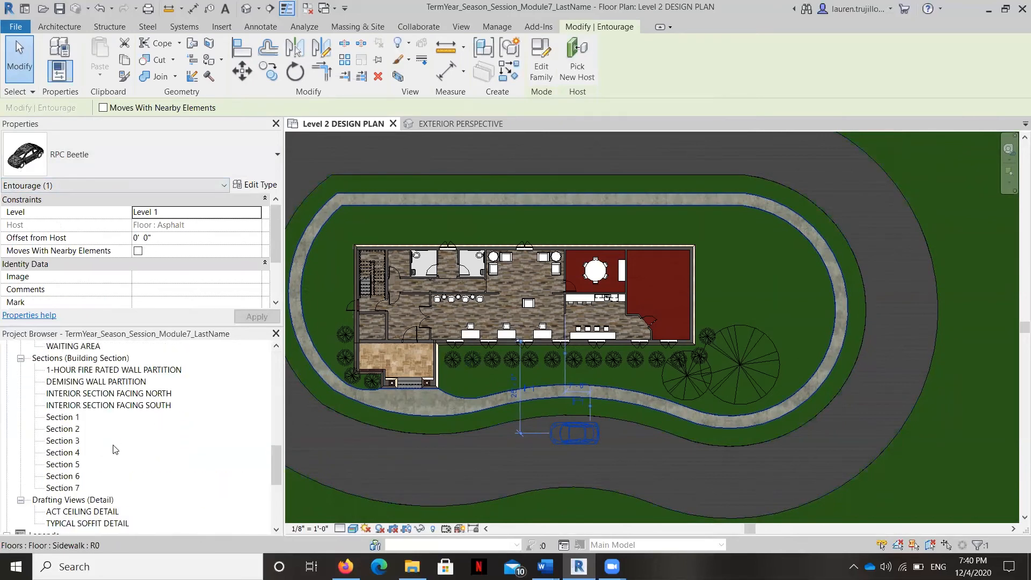
double_click(103, 418)
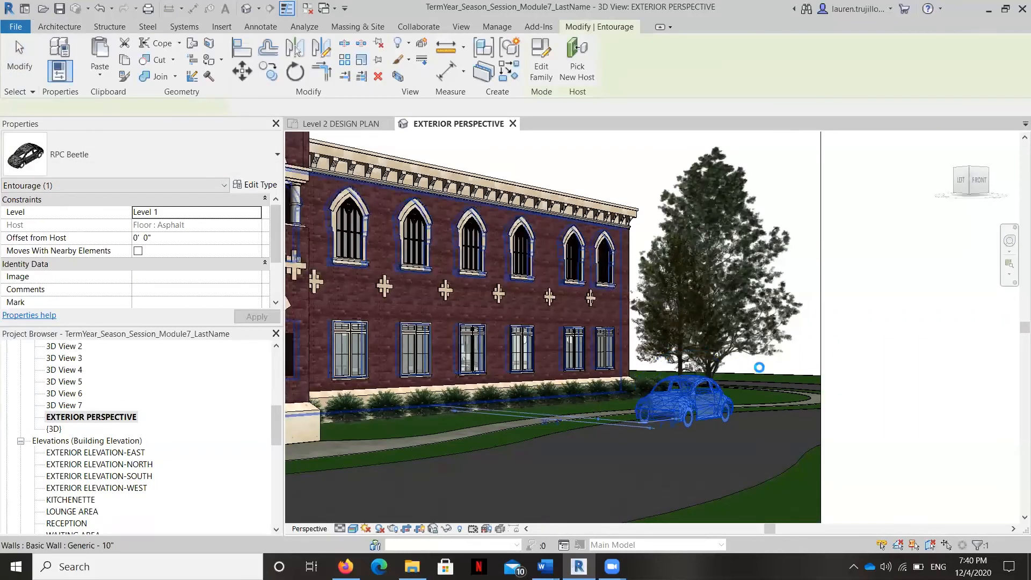
scroll(759, 369, down, 3)
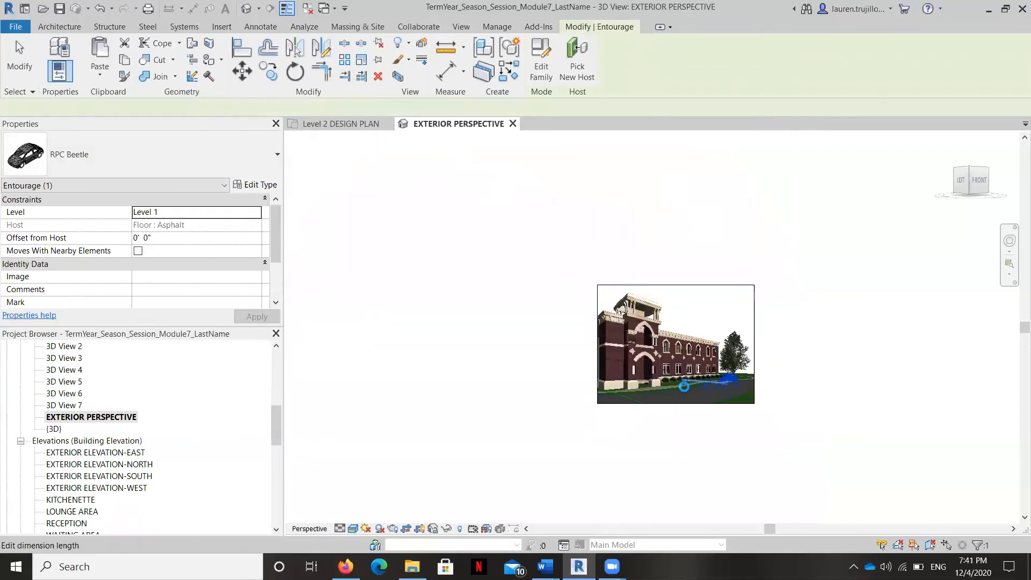
scroll(693, 383, up, 1)
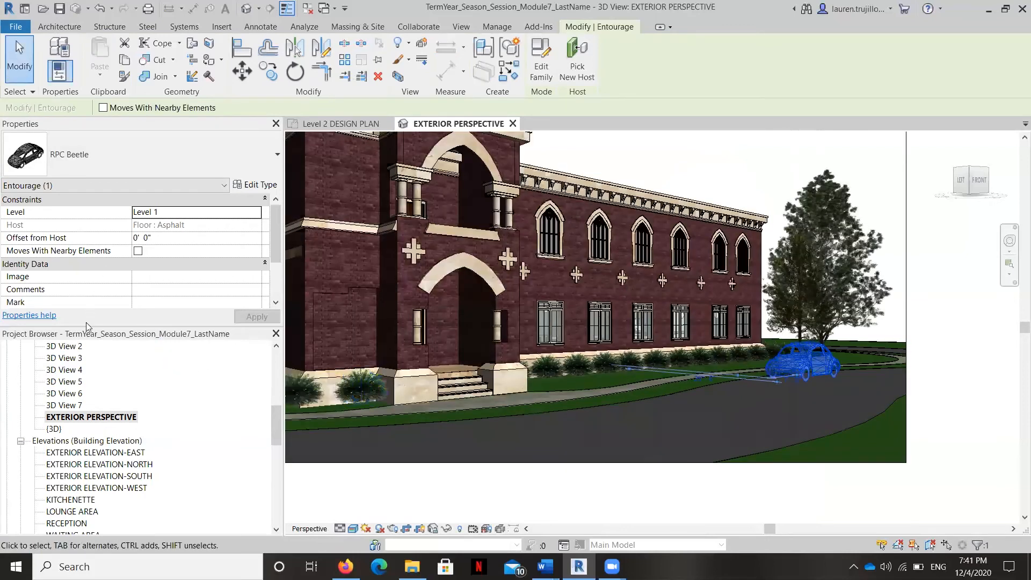
Step: In the Level 2 DESIGN PLAN view, move the car along the road toward the building entrance and rotate it slightly counterclockwise
scroll(144, 421, up, 10)
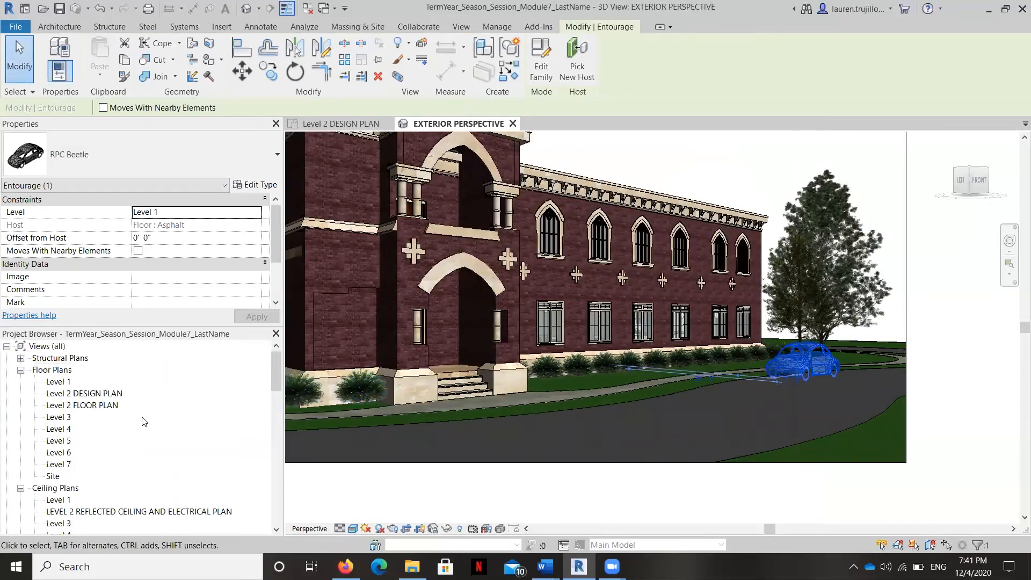
double_click(97, 392)
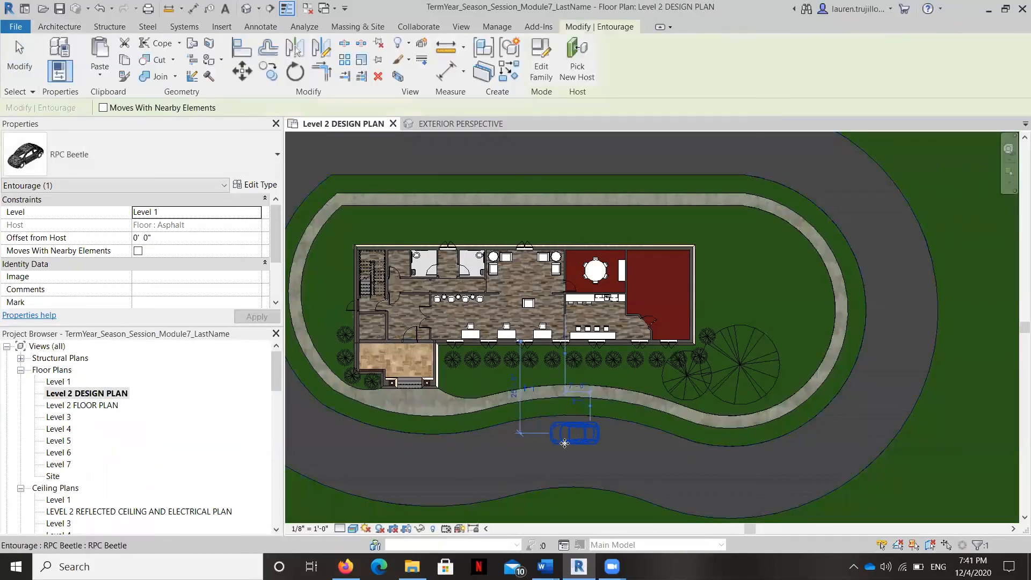
drag(573, 437, 497, 451)
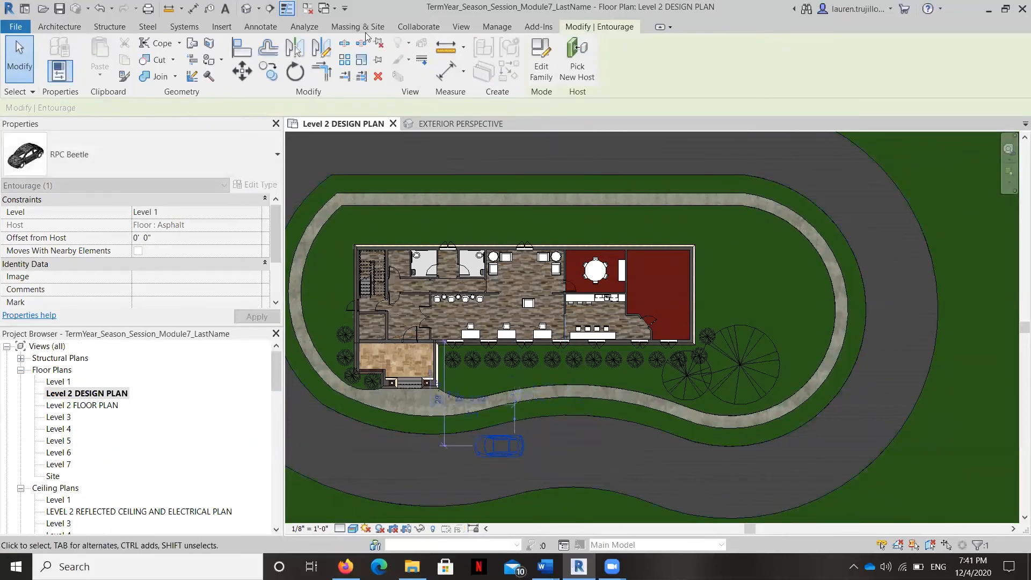
key(r)
key(o)
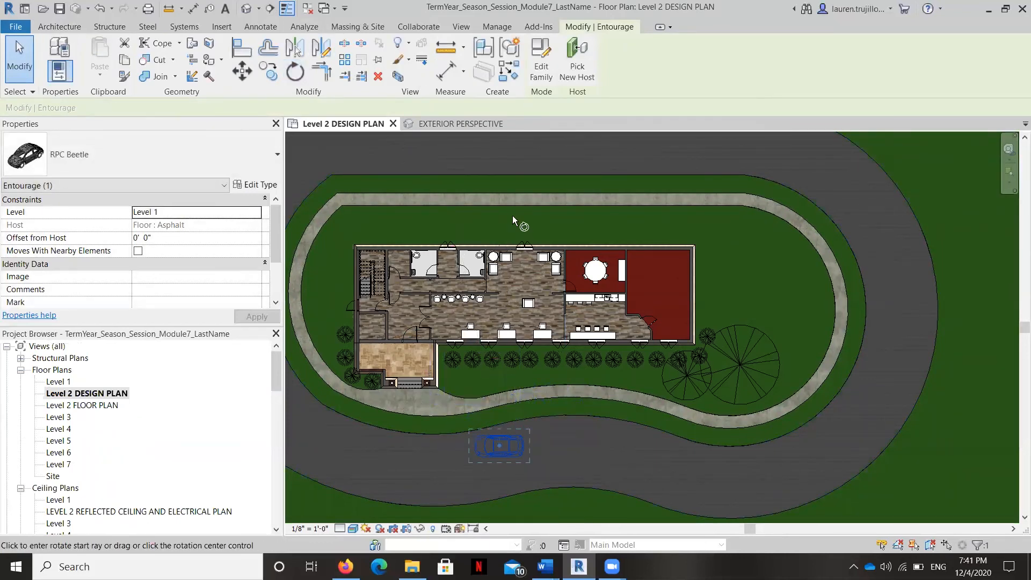
click(498, 153)
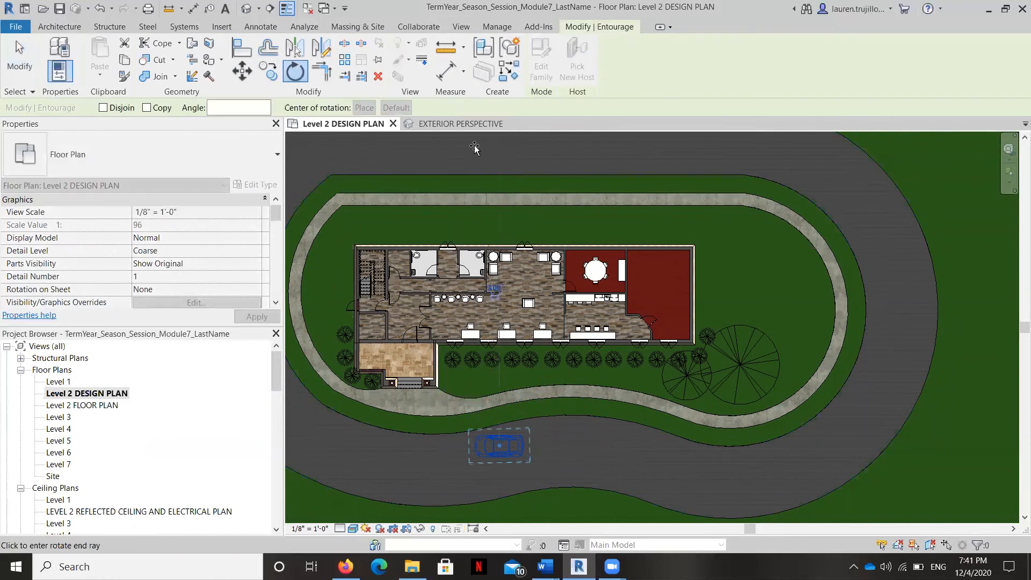
click(437, 140)
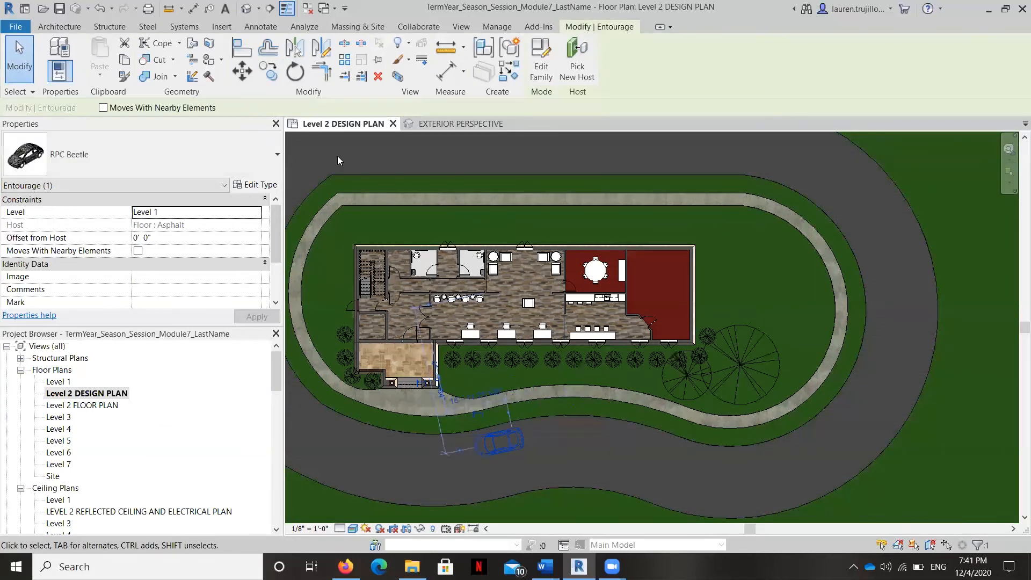
Step: Review the RPC Beetle's type properties and its render appearance properties
click(253, 184)
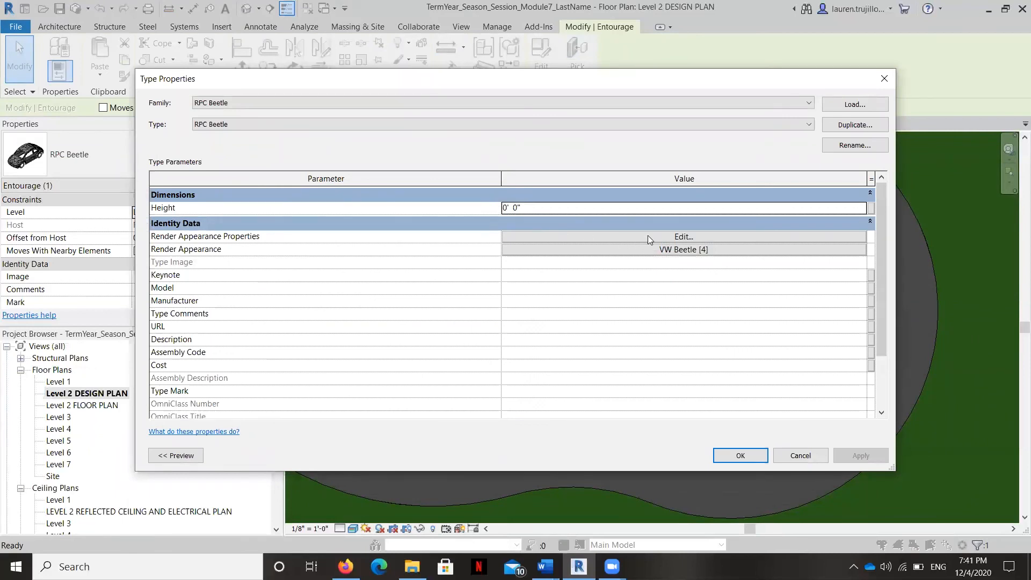
click(647, 236)
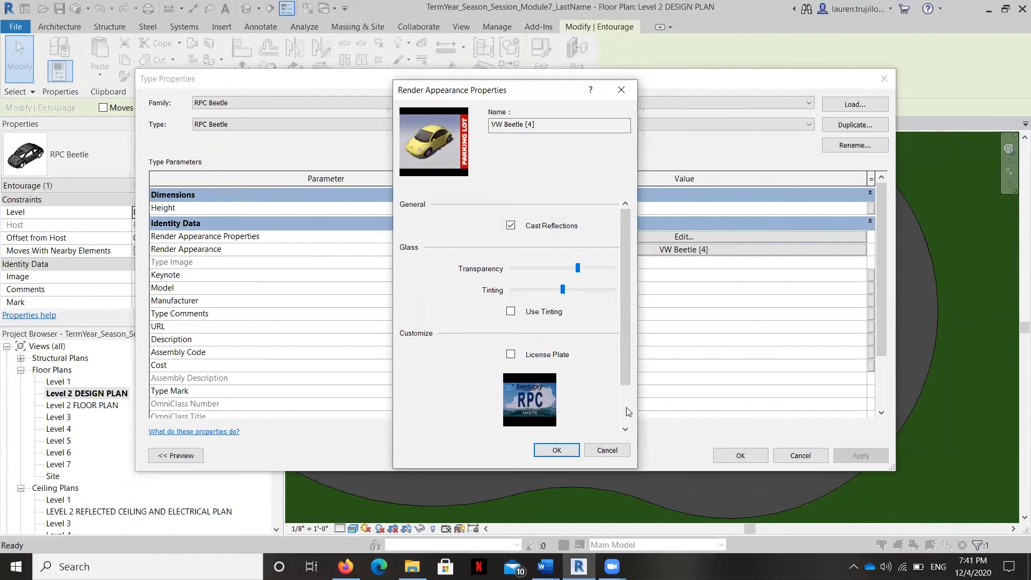
click(570, 450)
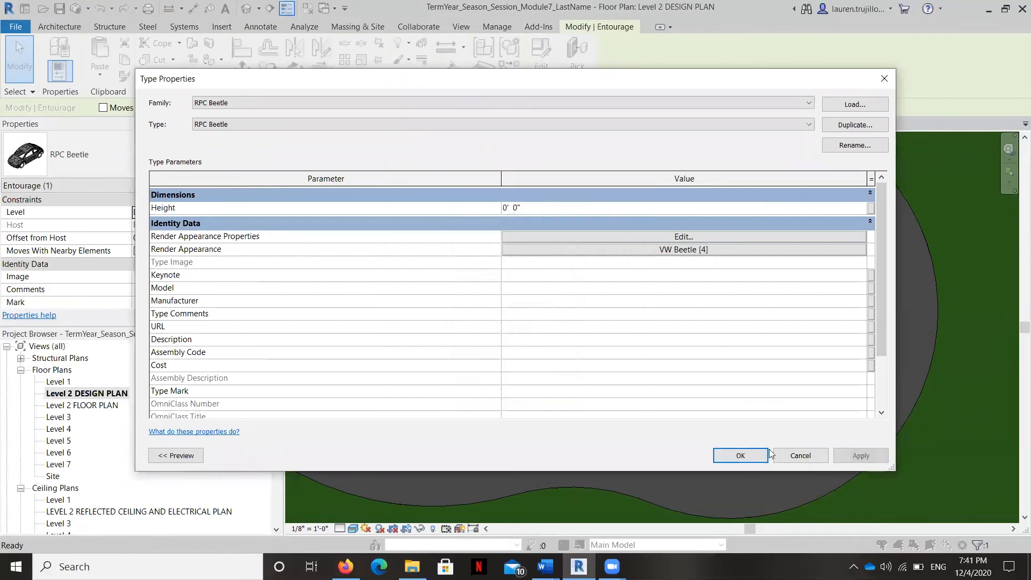
click(740, 454)
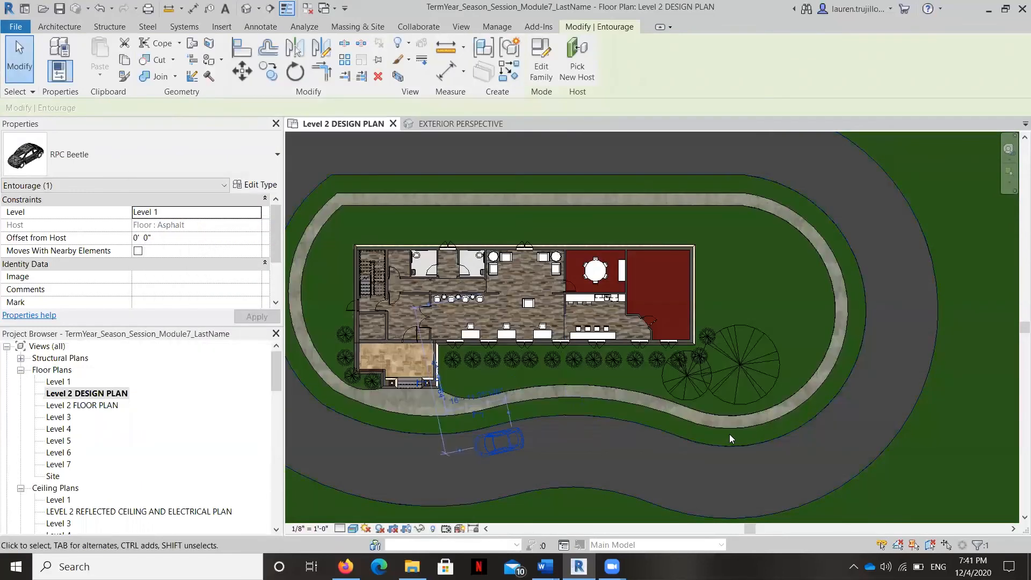
Step: Open the EXTERIOR PERSPECTIVE view and examine the car's new position and the building entrance
scroll(103, 435, down, 1)
scroll(103, 435, down, 4)
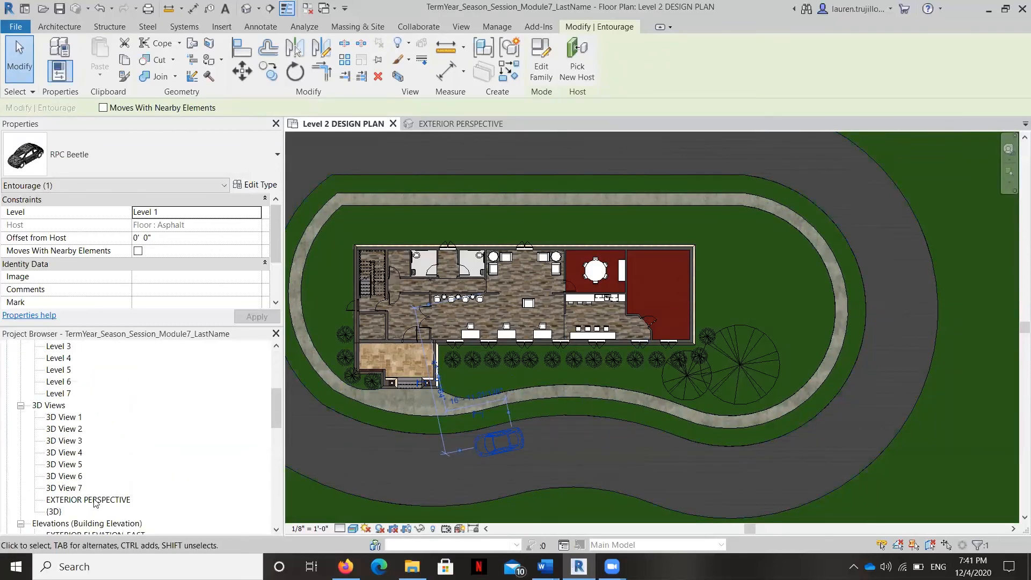
double_click(89, 499)
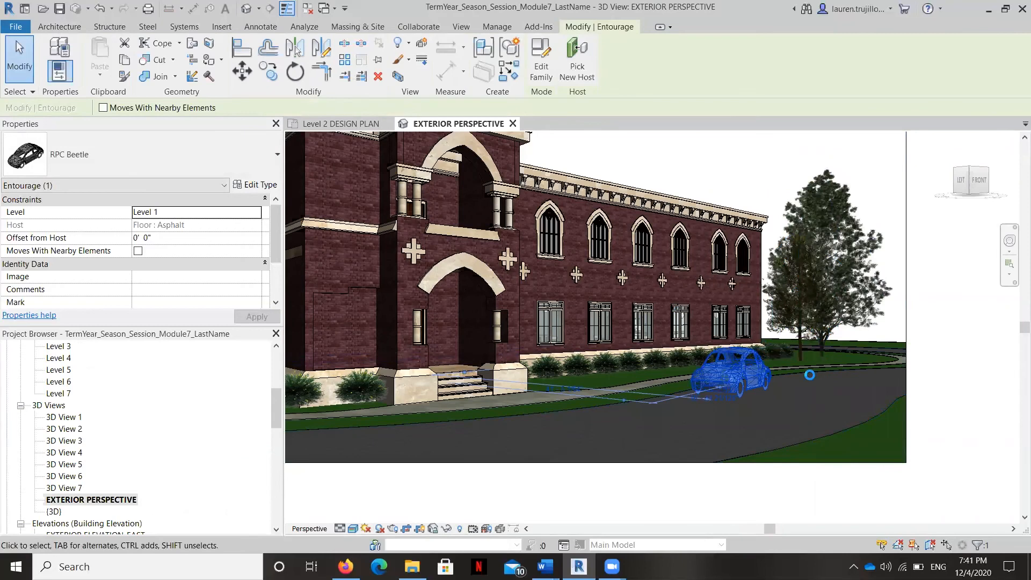
scroll(810, 375, down, 1)
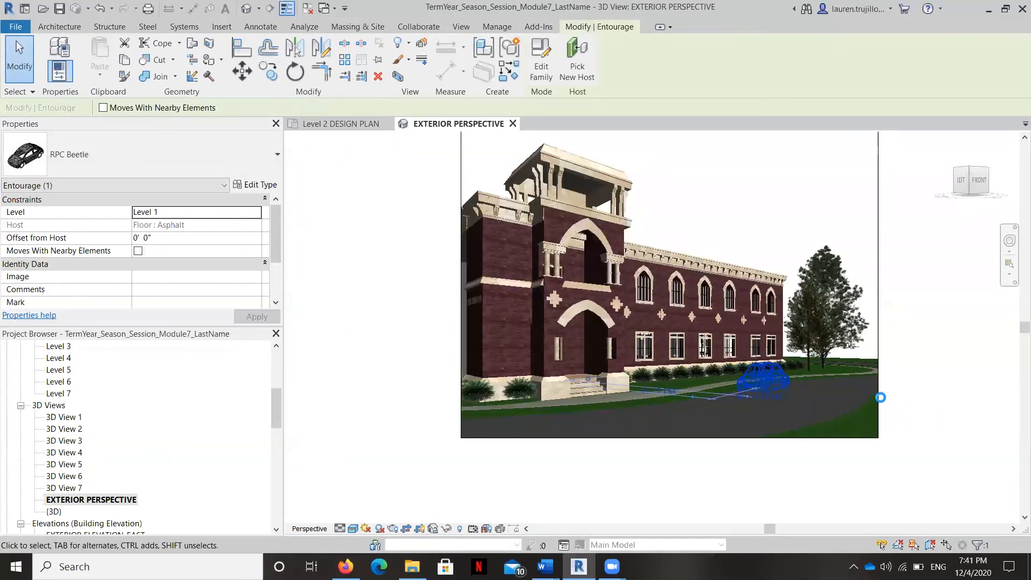
click(959, 426)
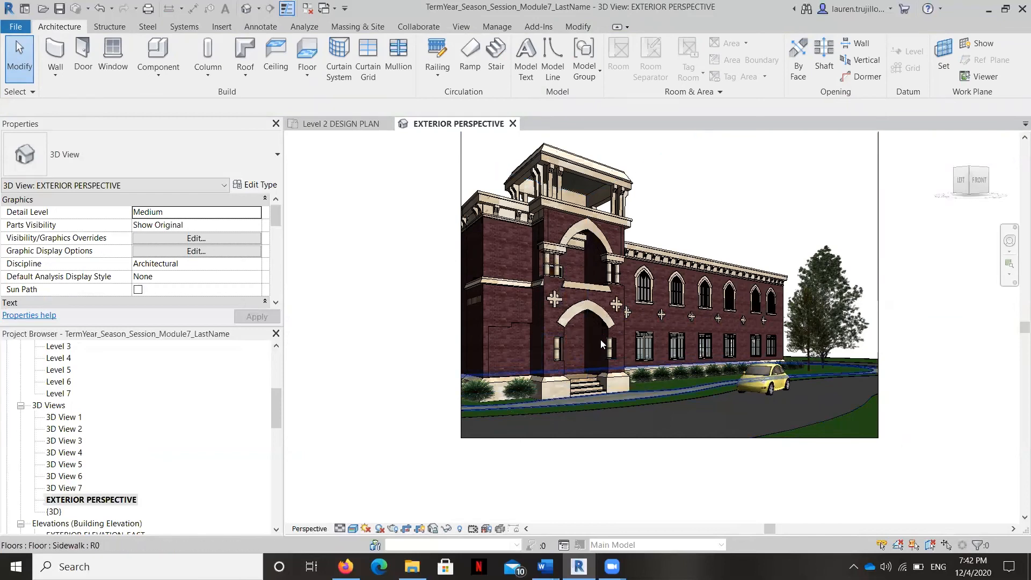
scroll(597, 336, up, 5)
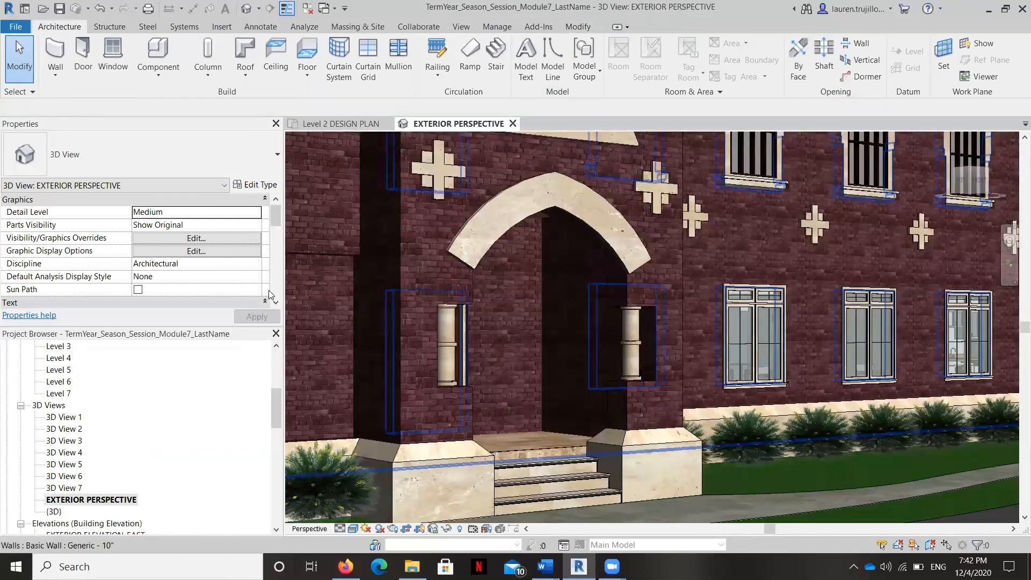
Step: Return to the Level 2 DESIGN PLAN view and load the RPC Female entourage family as a component for placement
scroll(105, 389, up, 5)
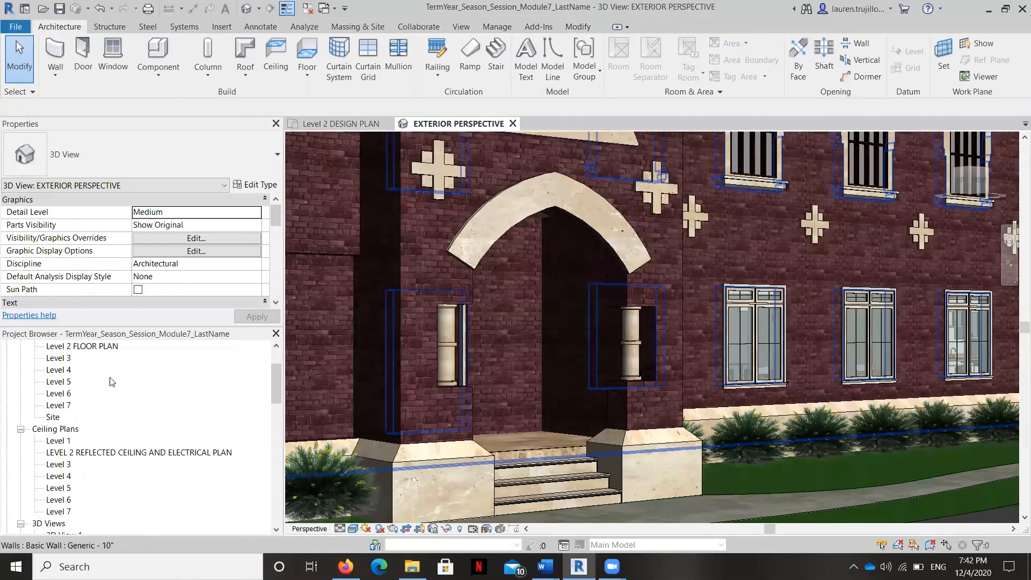
double_click(98, 393)
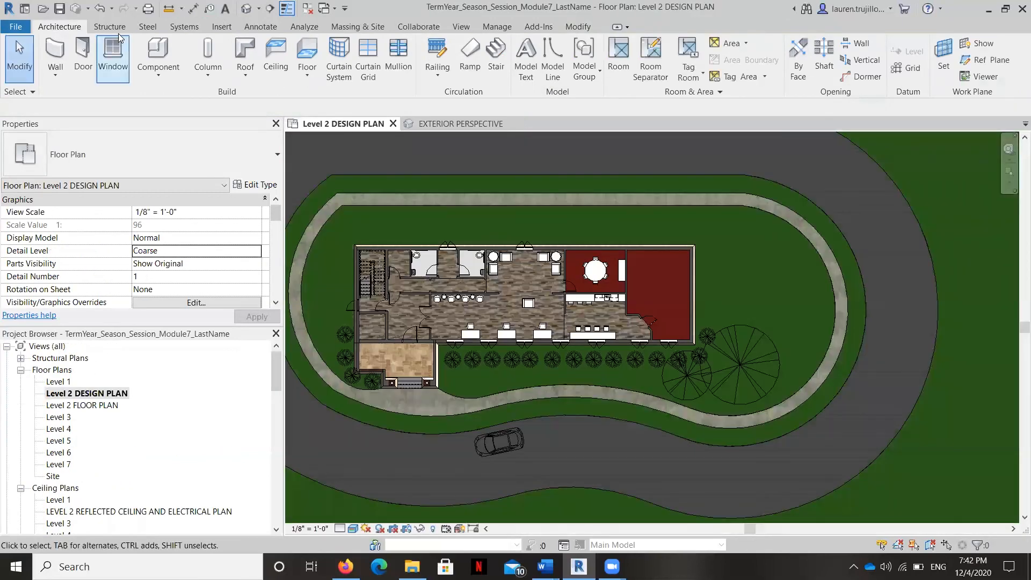
click(164, 71)
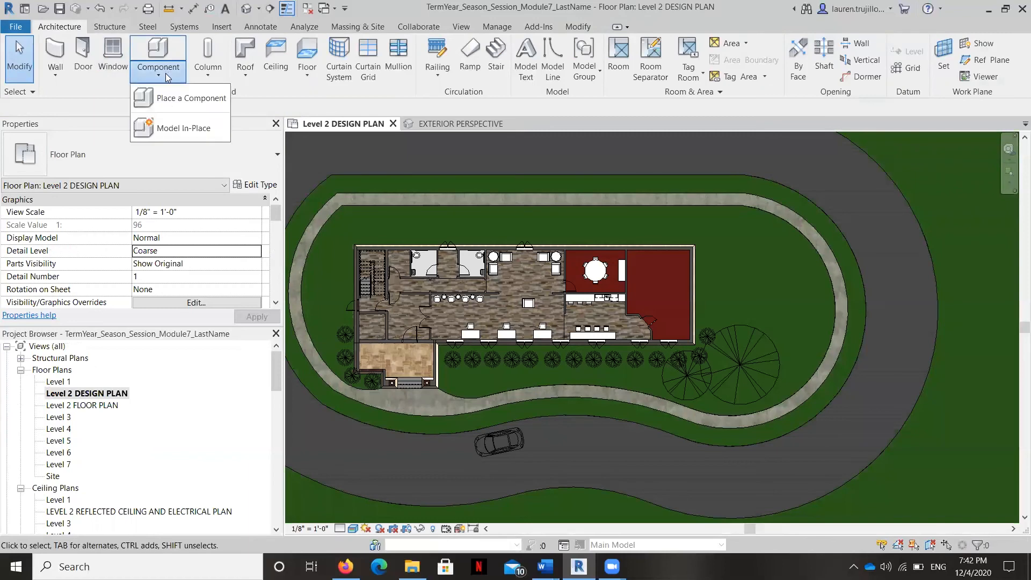
click(173, 100)
click(542, 57)
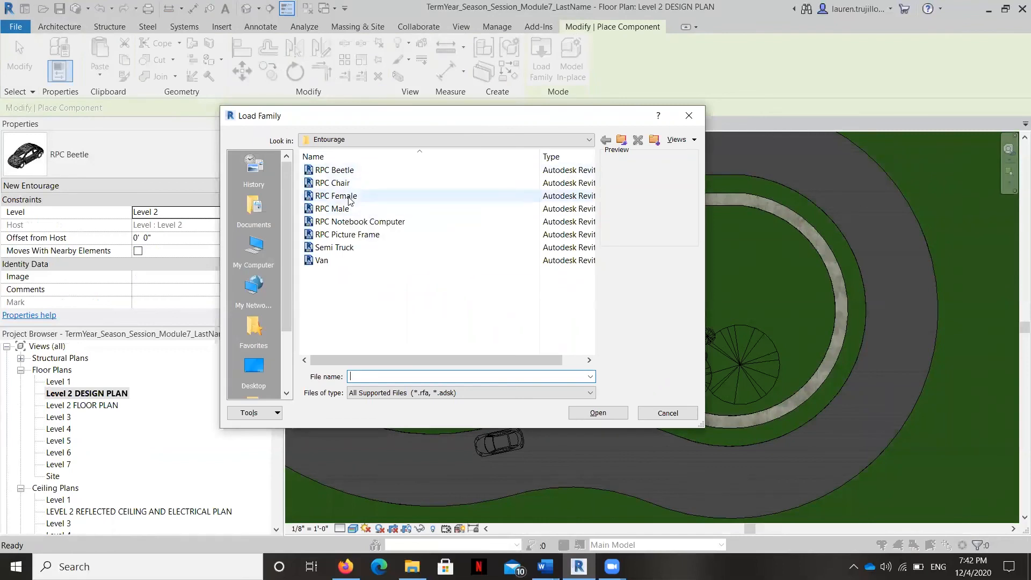
click(350, 196)
click(610, 412)
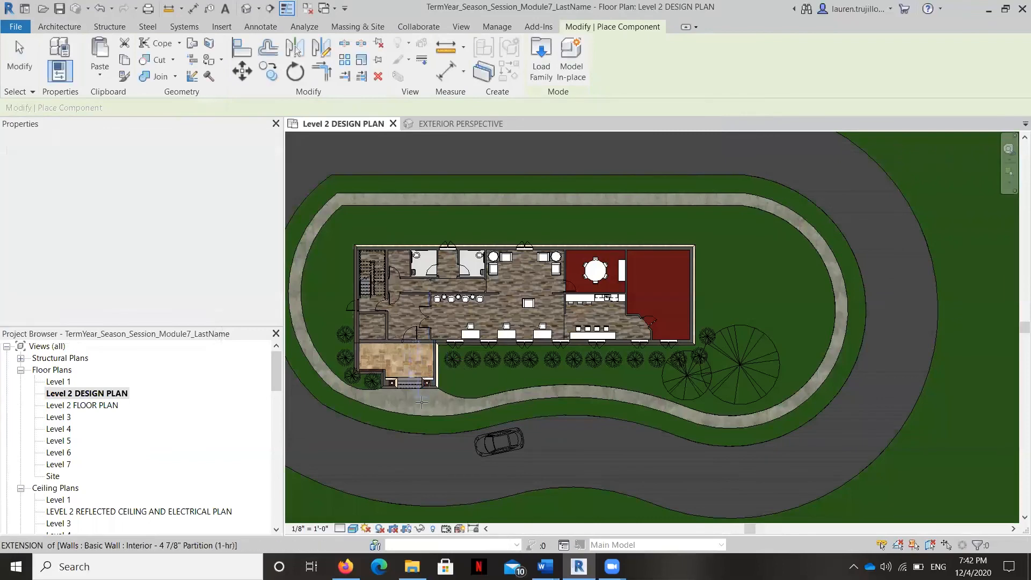
Step: Set the RPC Female figure's level to Level 1 and place it on the sidewalk in front of the entrance steps
scroll(418, 393, up, 3)
scroll(418, 393, up, 3)
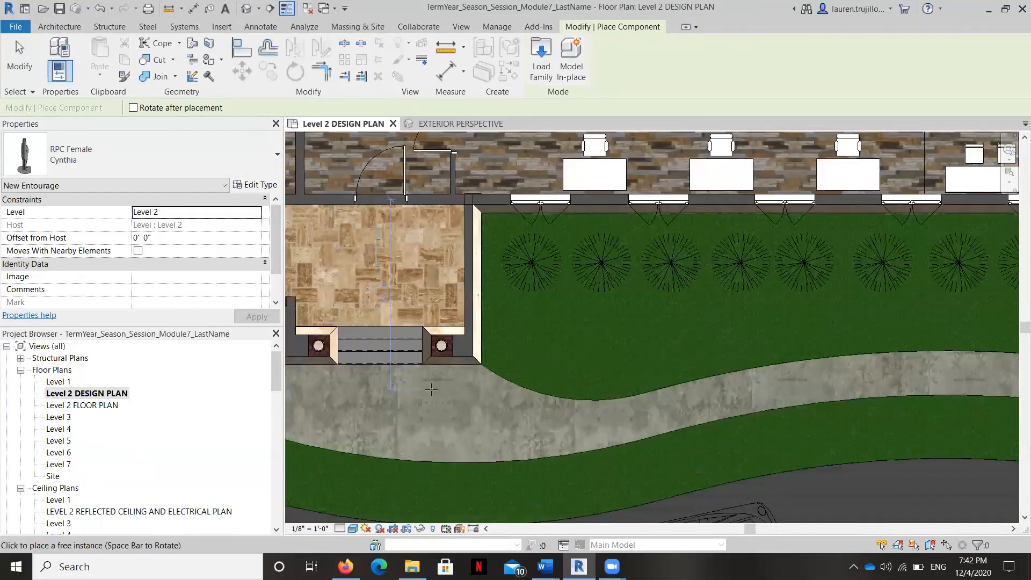
click(241, 214)
click(257, 213)
click(177, 224)
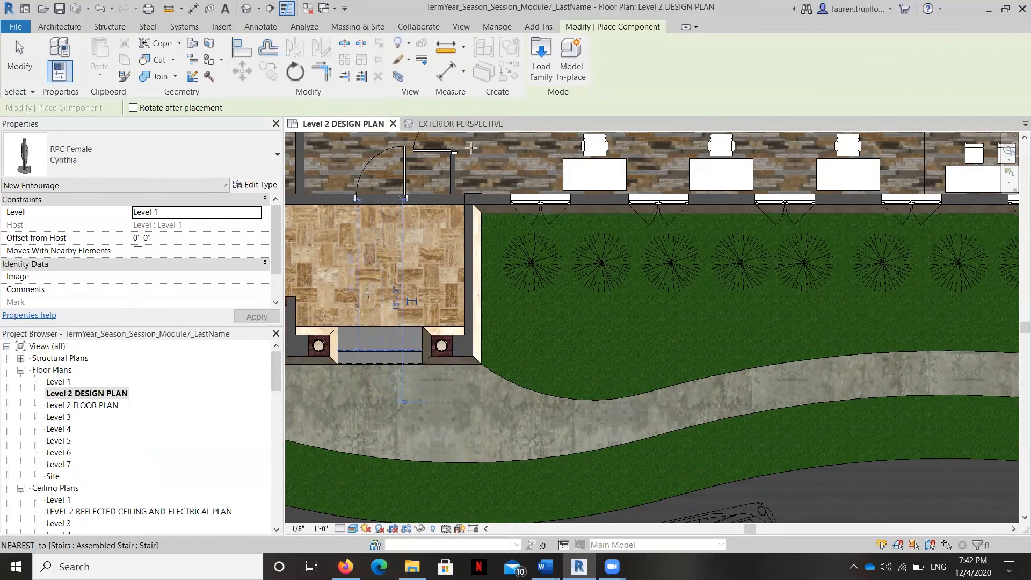
Step: Load the RPC Male entourage family, set its level to Level 1 and place the figure on the sidewalk beside the entrance steps
click(550, 55)
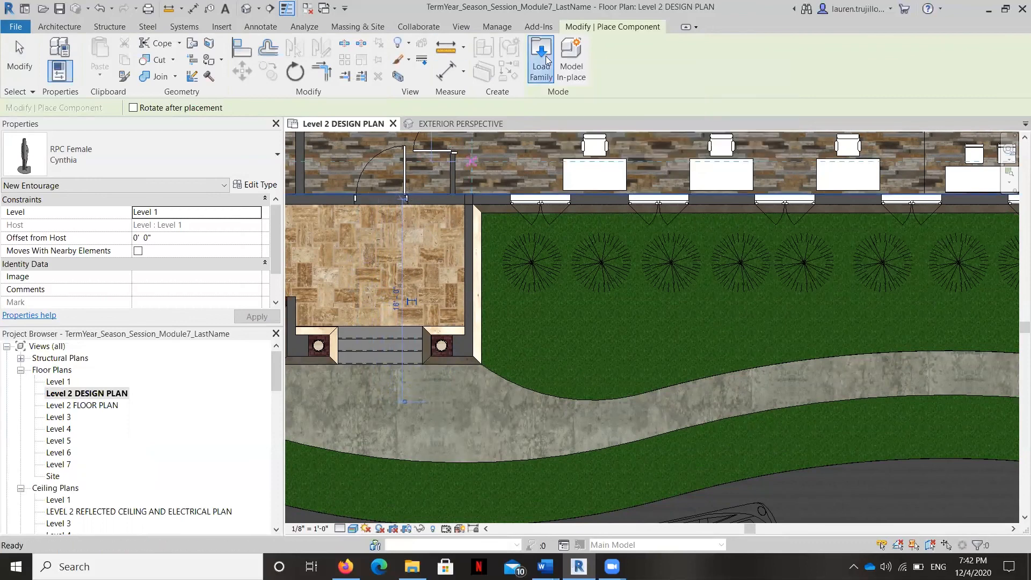
click(333, 208)
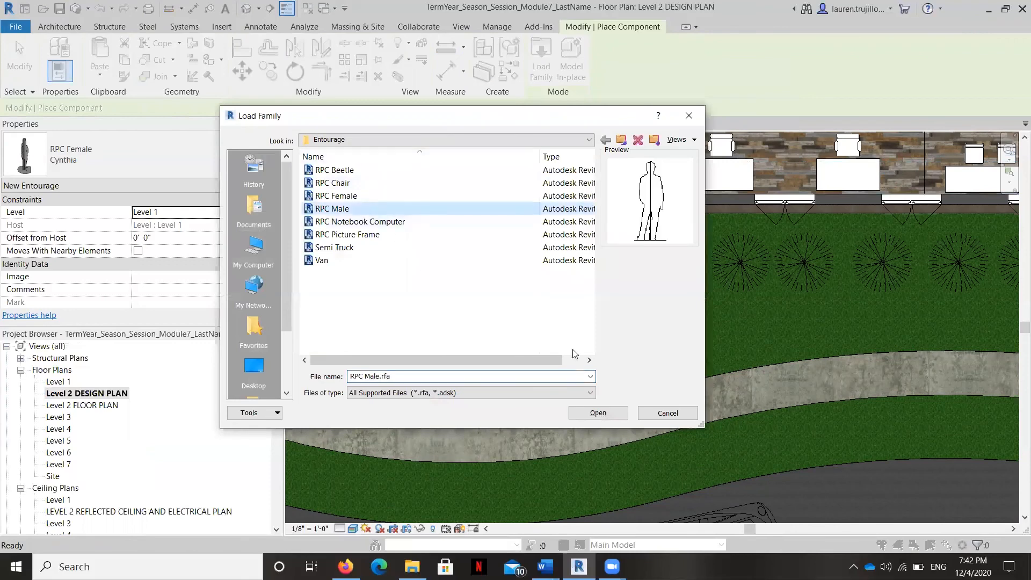
click(594, 410)
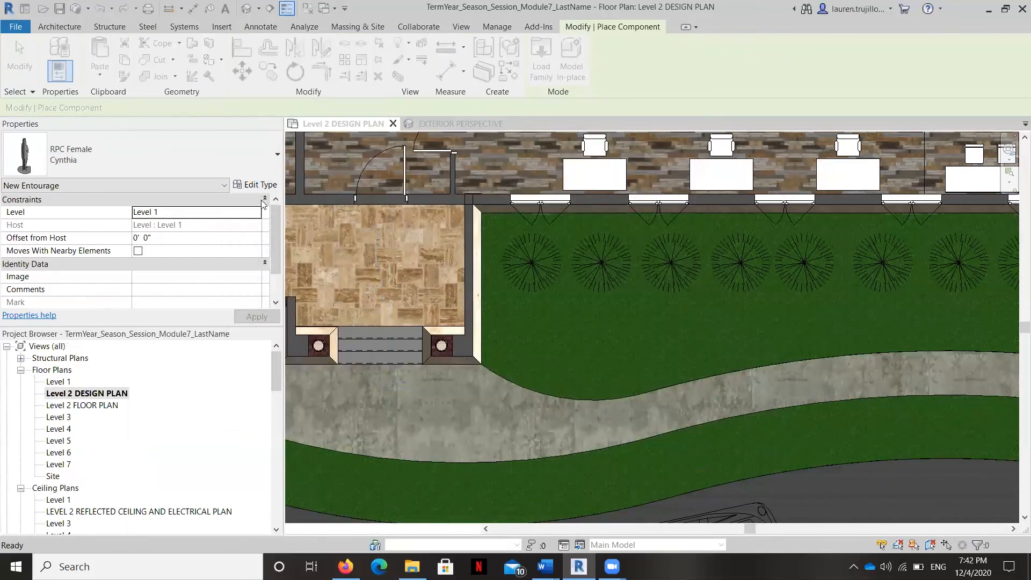
click(253, 214)
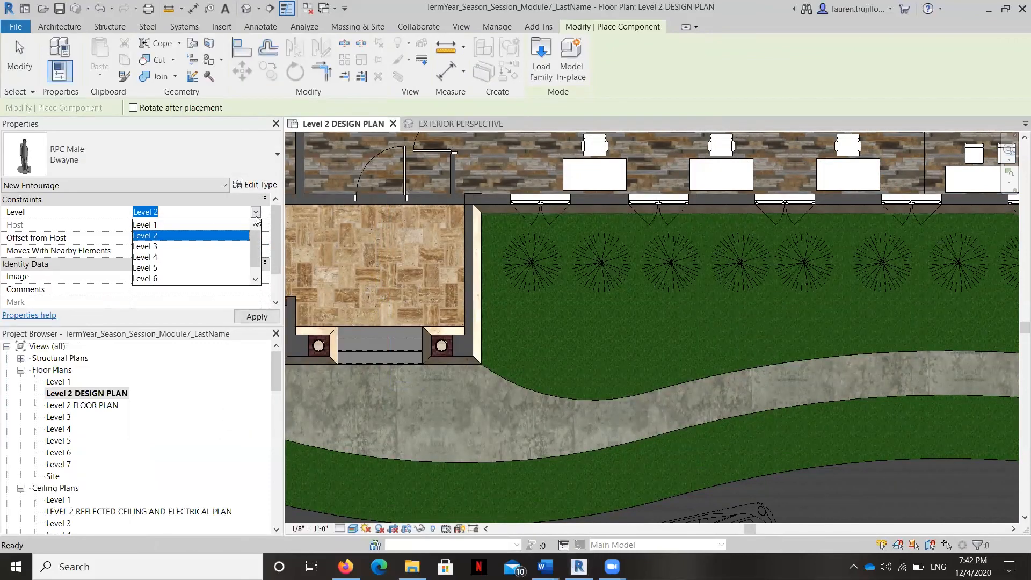
click(167, 222)
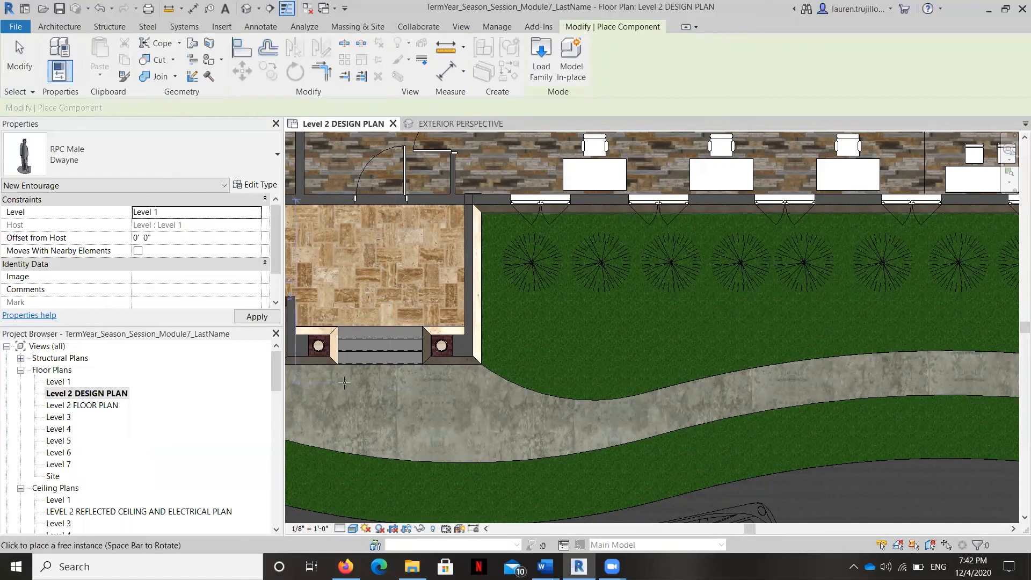
scroll(344, 384, down, 2)
click(344, 385)
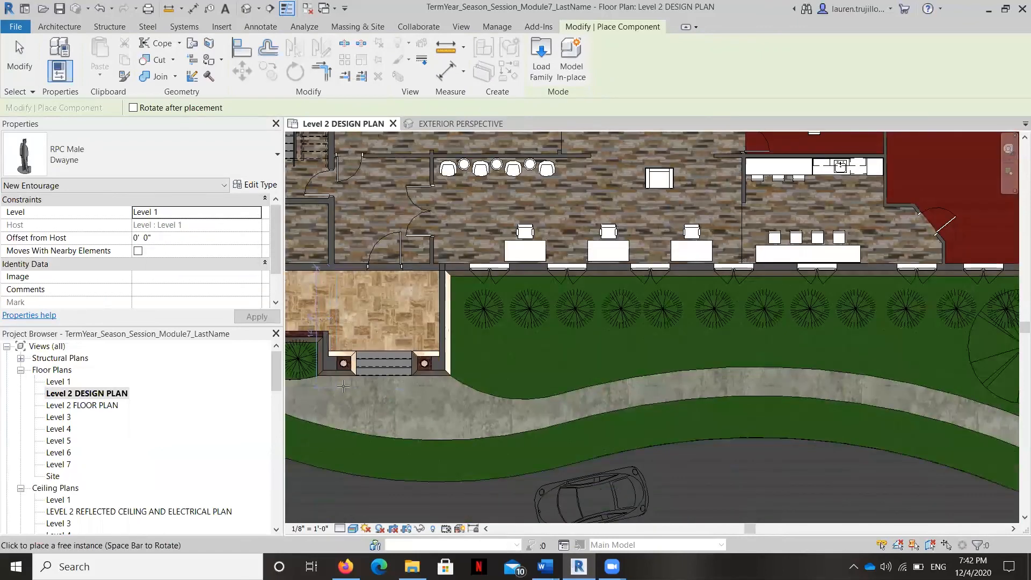
Step: In the EXTERIOR PERSPECTIVE view, move the RPC Female figure over to the entrance steps so she sits on them
scroll(92, 457, down, 3)
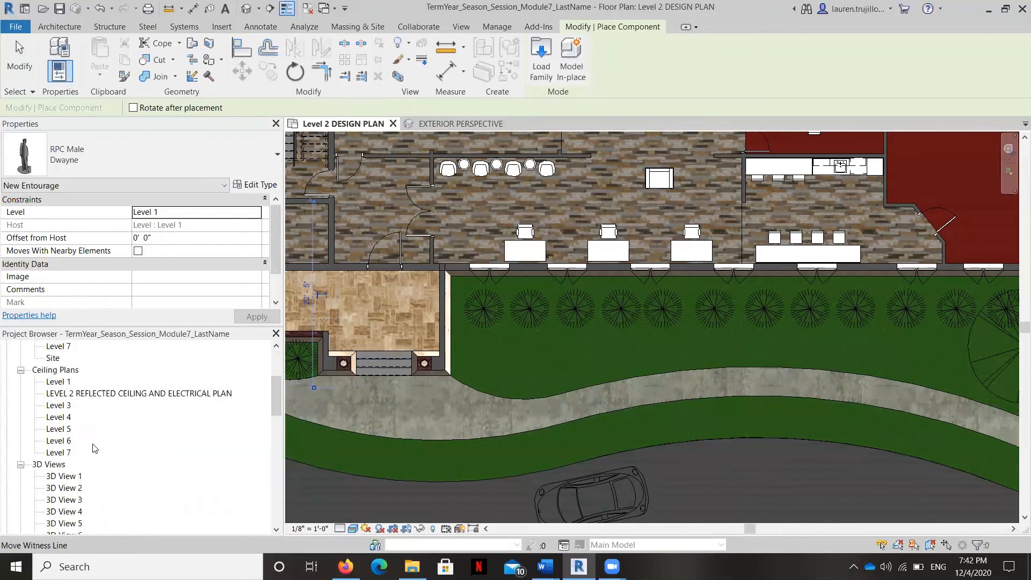
double_click(92, 465)
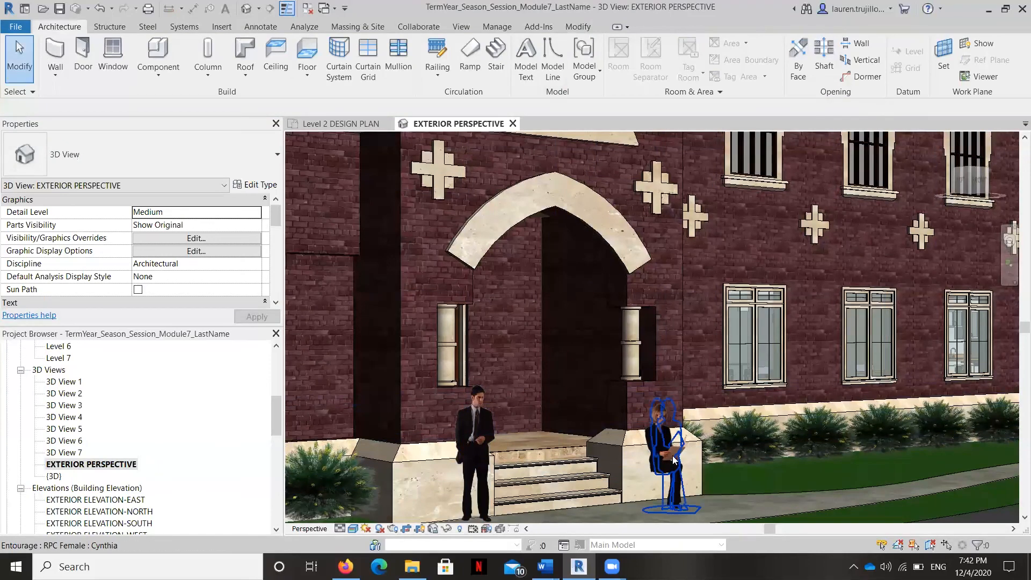
click(684, 455)
drag(684, 455, 580, 451)
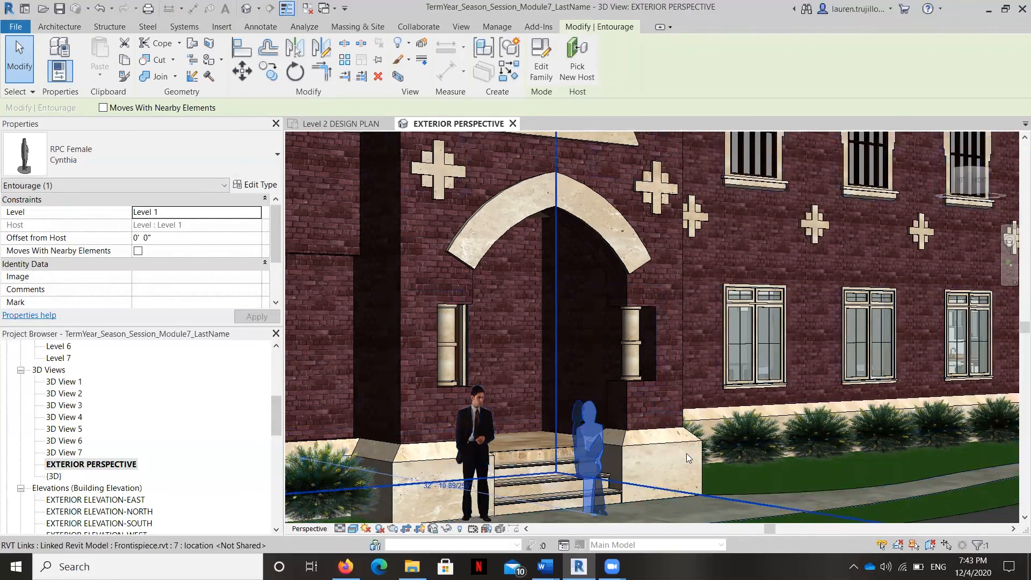
click(974, 504)
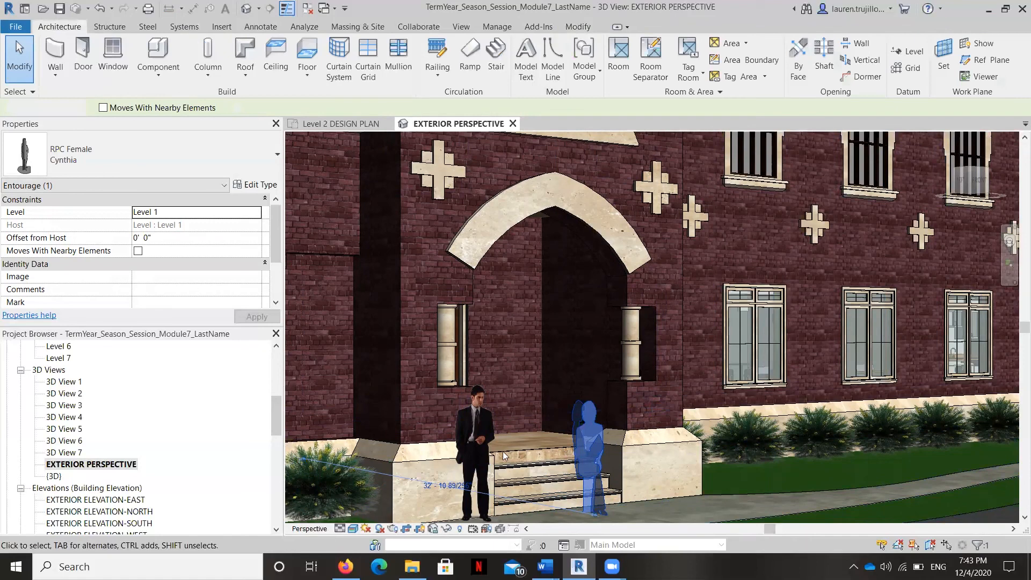
Step: Examine the complete exterior perspective composition with the two figures, the car and the landscaping
click(353, 528)
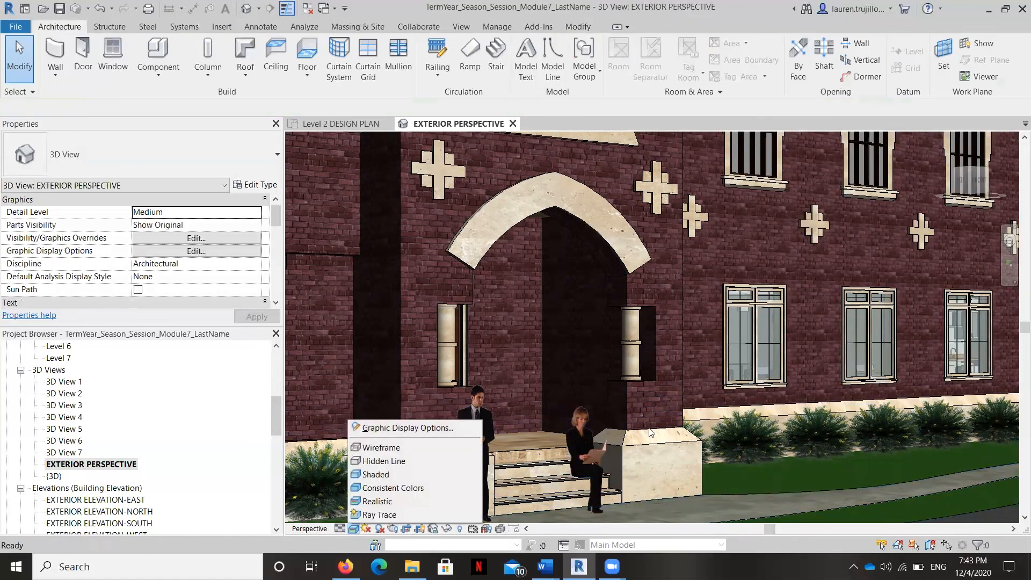
click(998, 509)
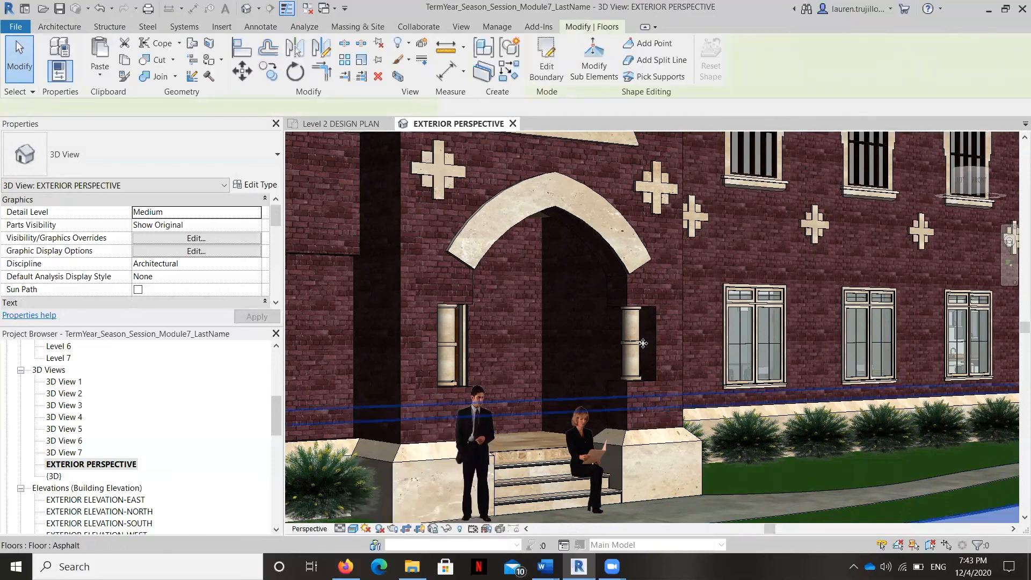
scroll(535, 378, down, 3)
scroll(534, 376, down, 2)
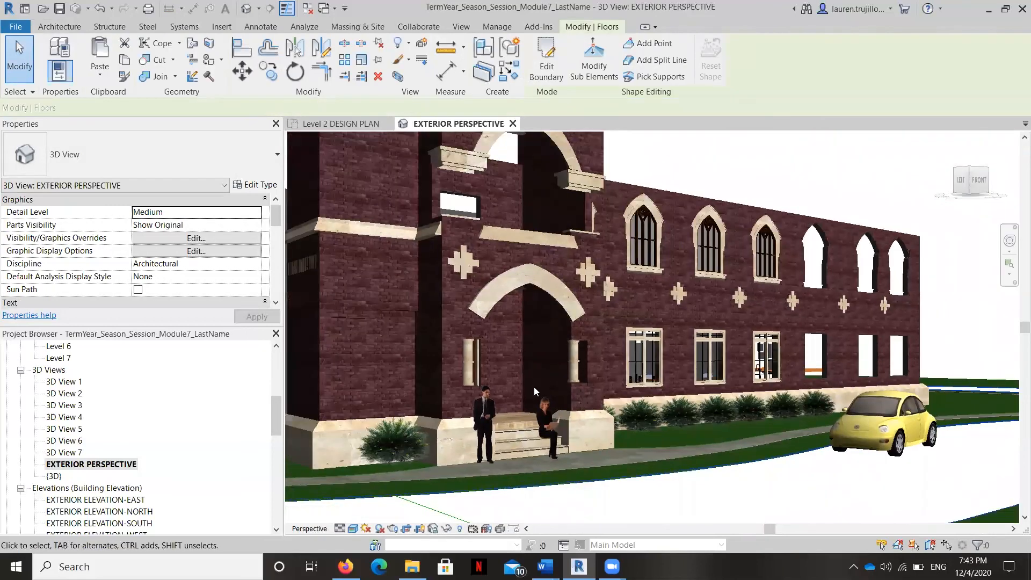
scroll(534, 386, down, 2)
scroll(590, 376, down, 2)
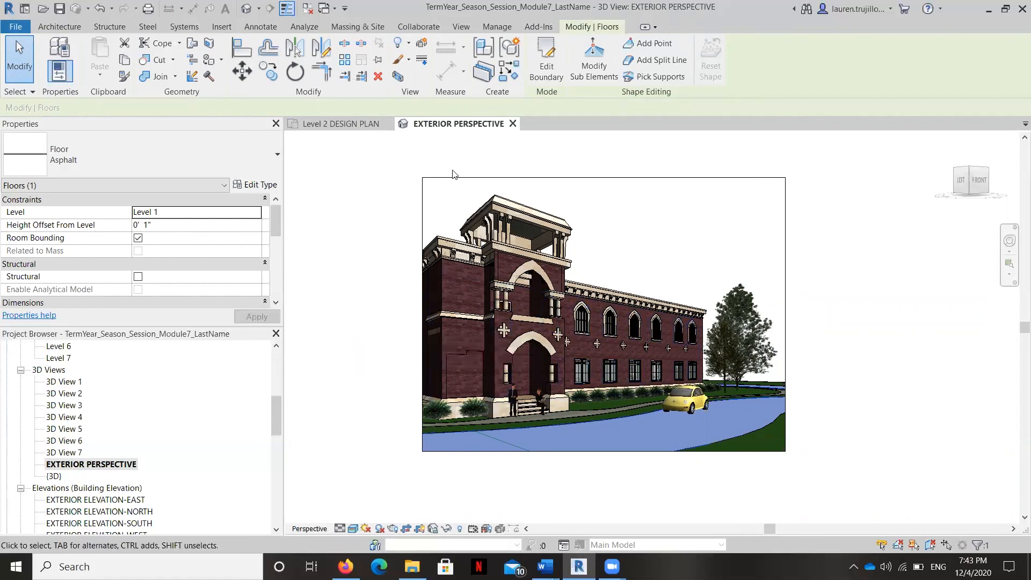
scroll(539, 134, up, 1)
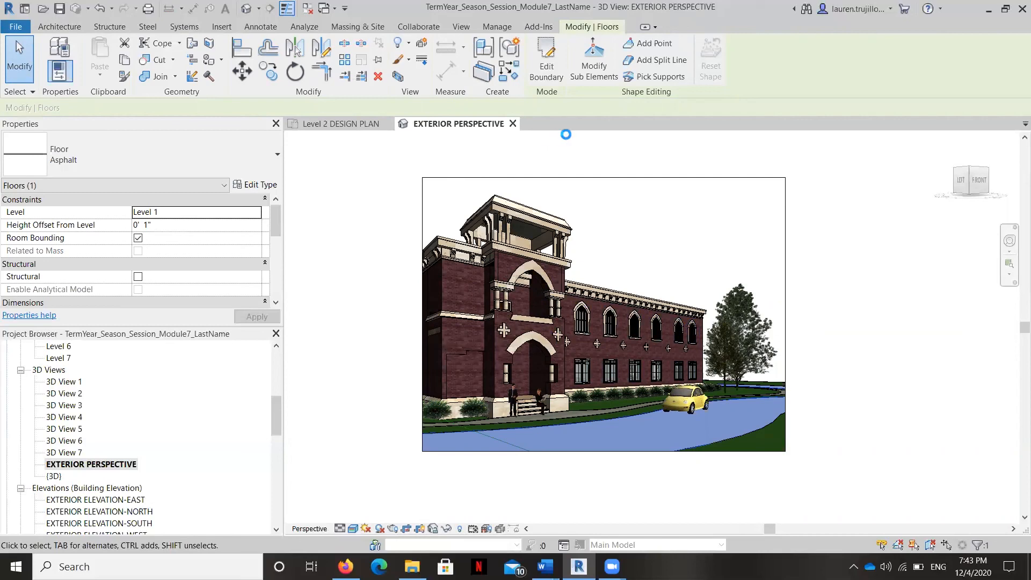